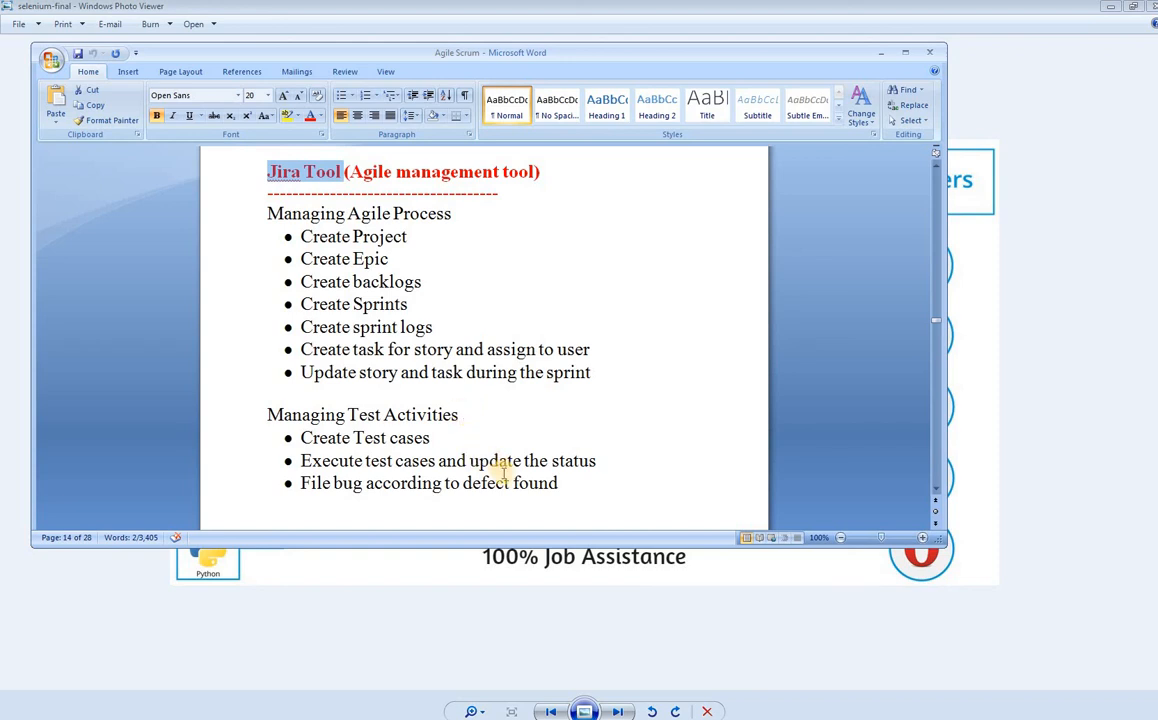
- Select the Managing Test Activities bullets and the Jira Tool heading, then minimize Word
left_click_drag(570, 488, 330, 437)
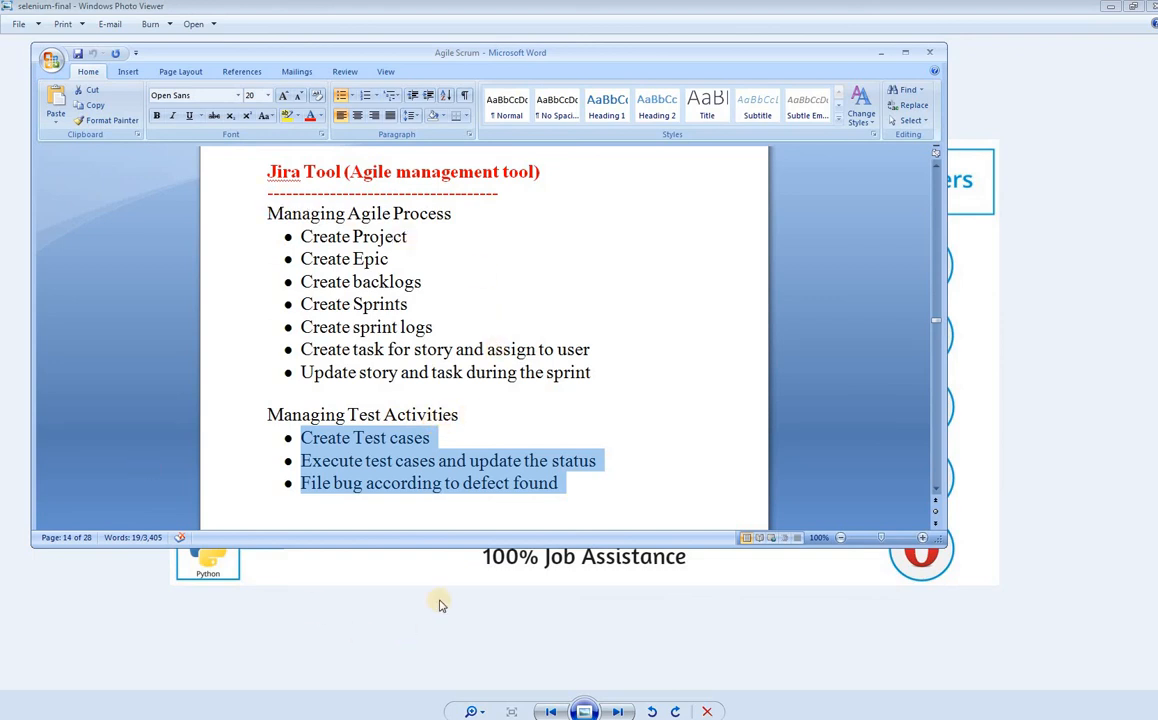
left_click_drag(268, 172, 343, 172)
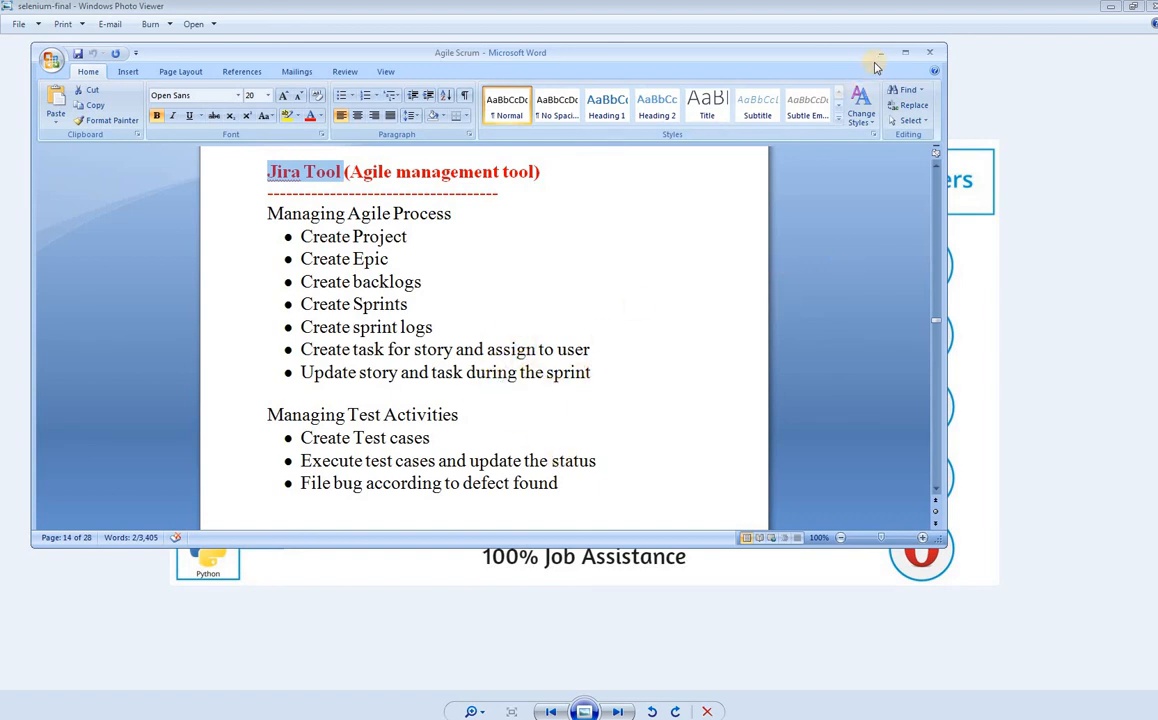
left_click(881, 54)
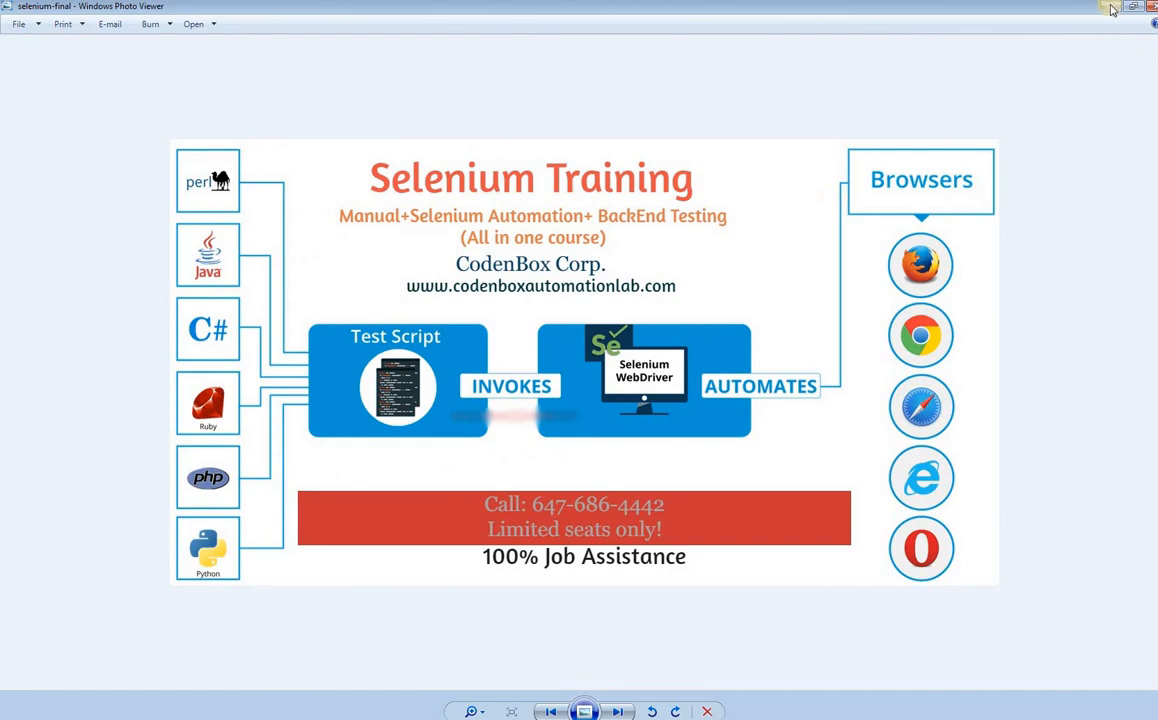
- Search Google for 'jira software' and open Atlassian's Jira product page result
left_click(1111, 10)
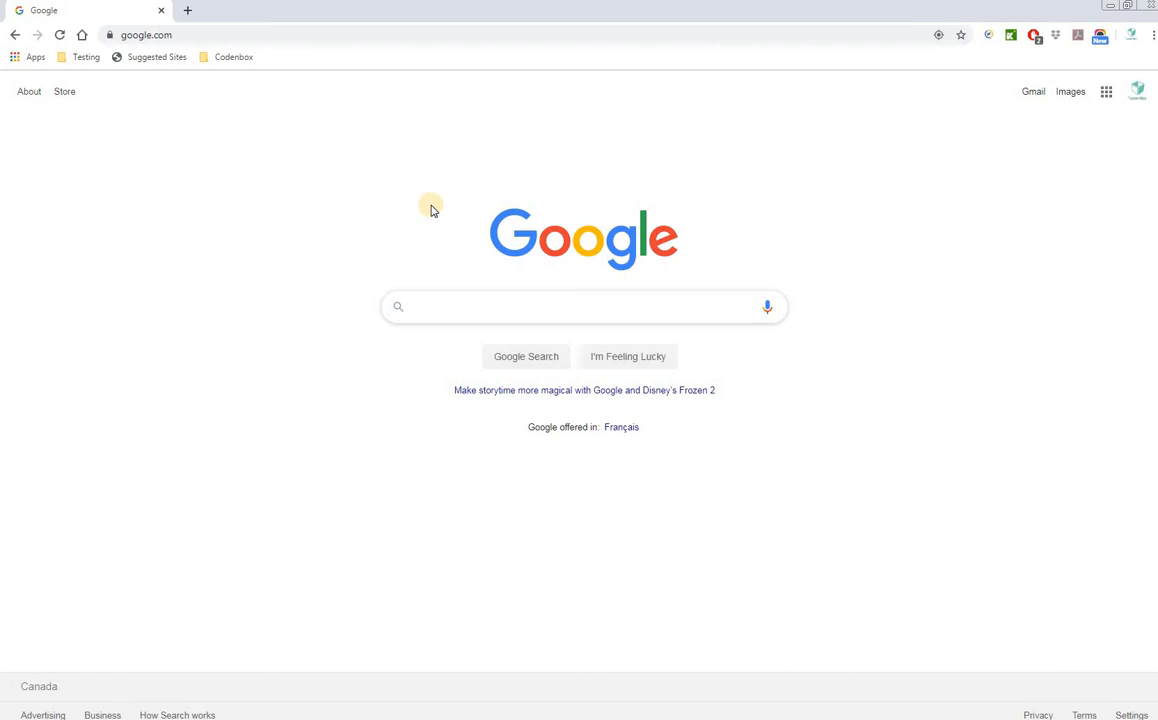
type("ra")
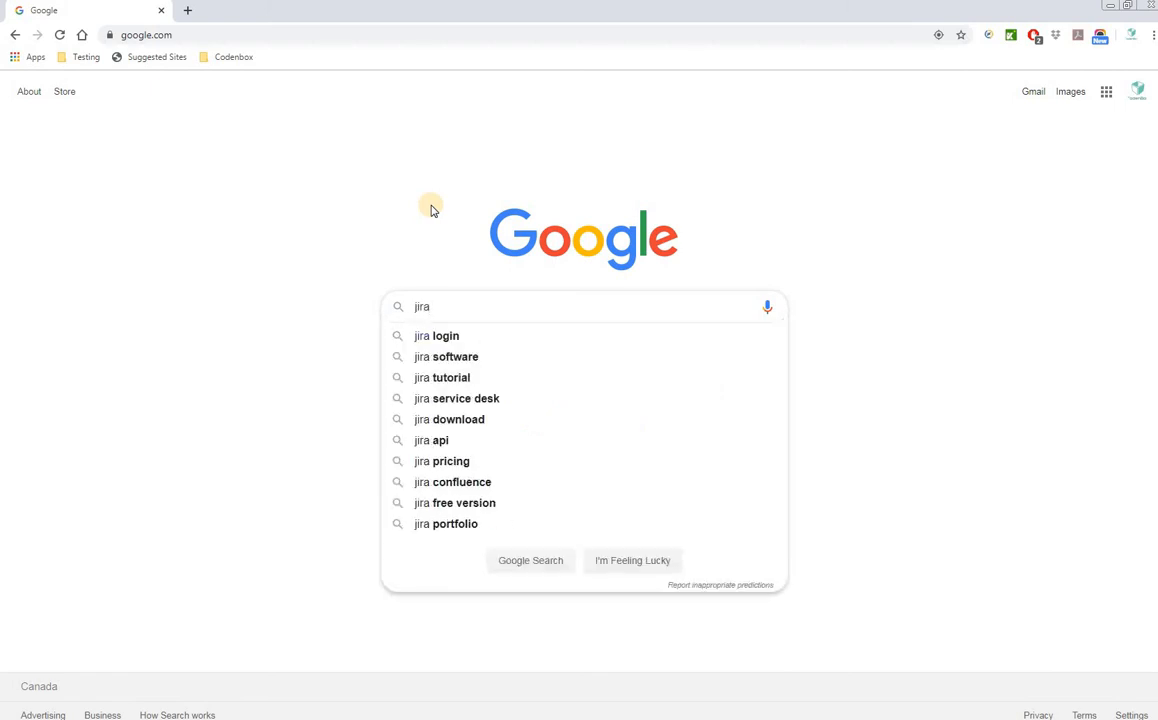
key("Down")
key("Down")
key("Return")
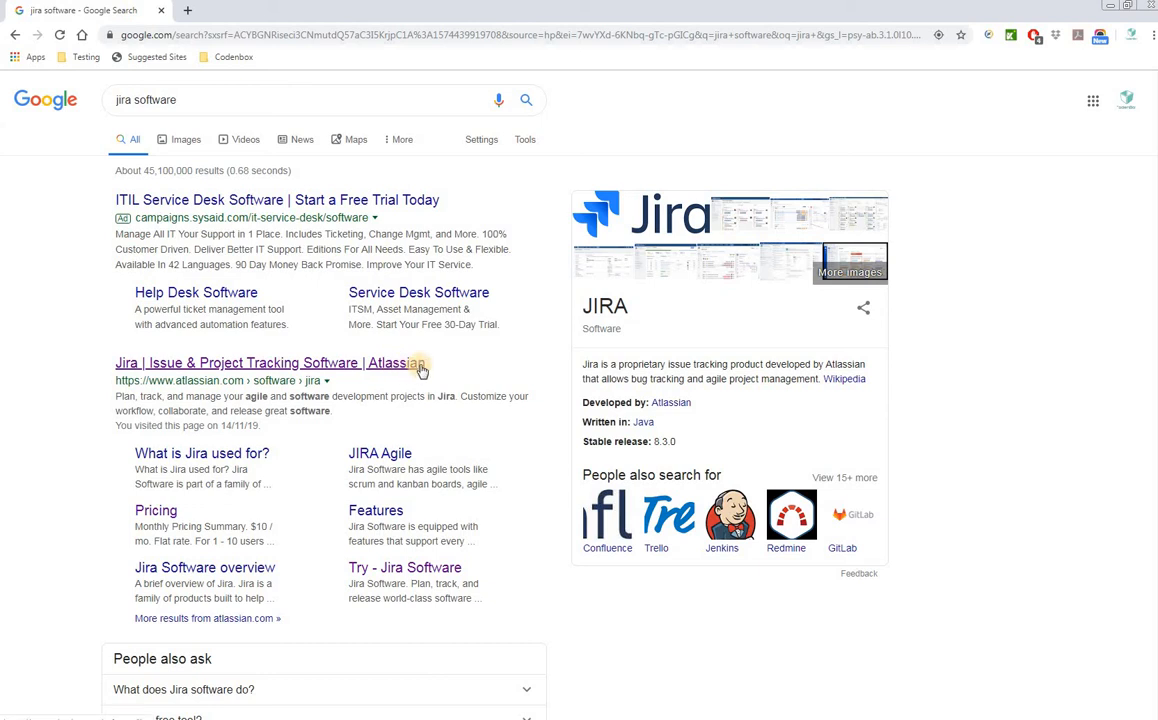
left_click(316, 364)
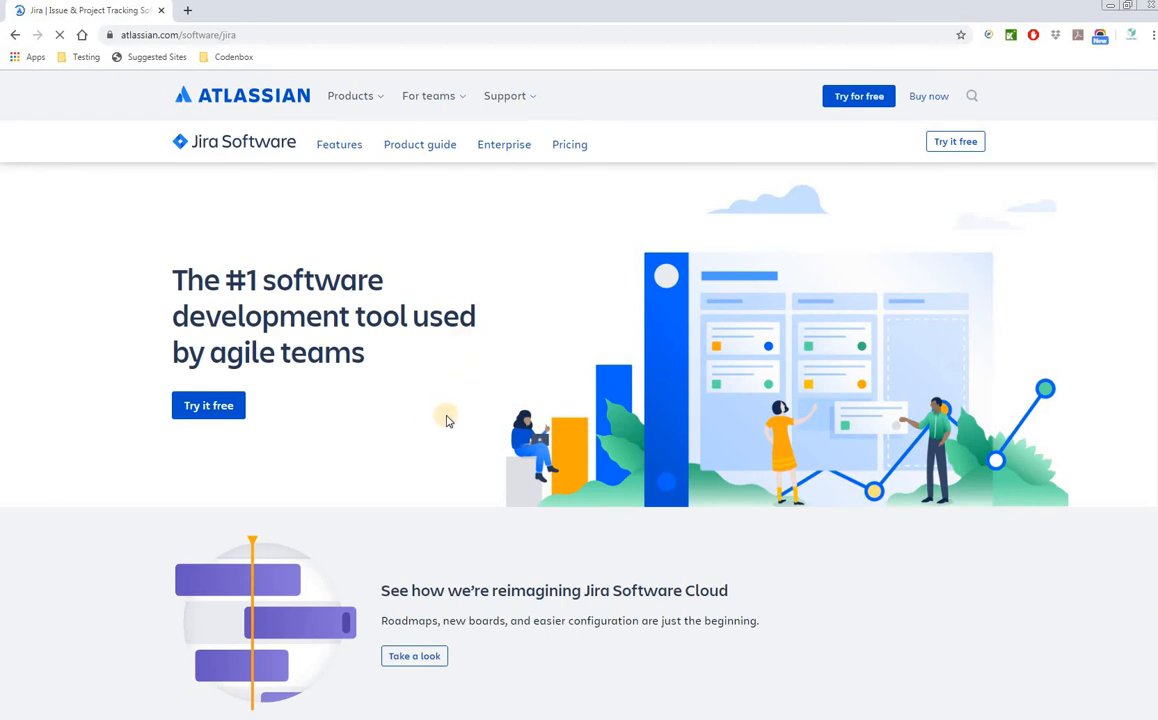
- Start a free Jira trial from the Jira Software product page
scroll(375, 420, "down", 2)
scroll(375, 420, "up", 1)
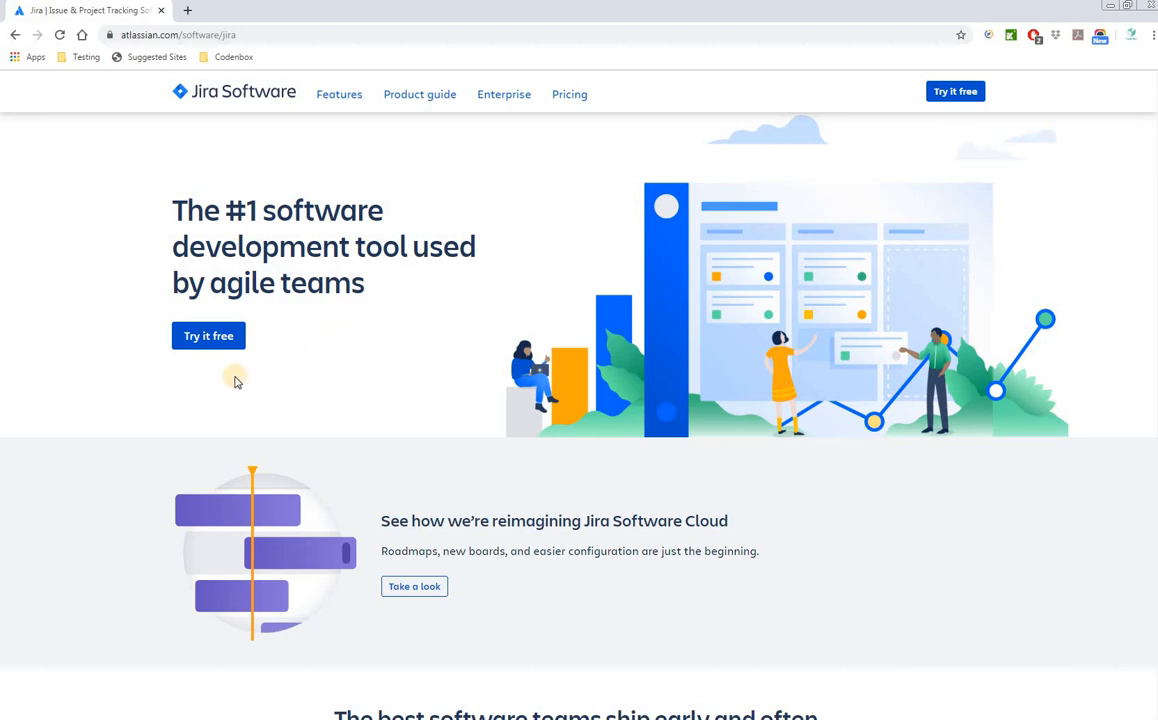
left_click(212, 334)
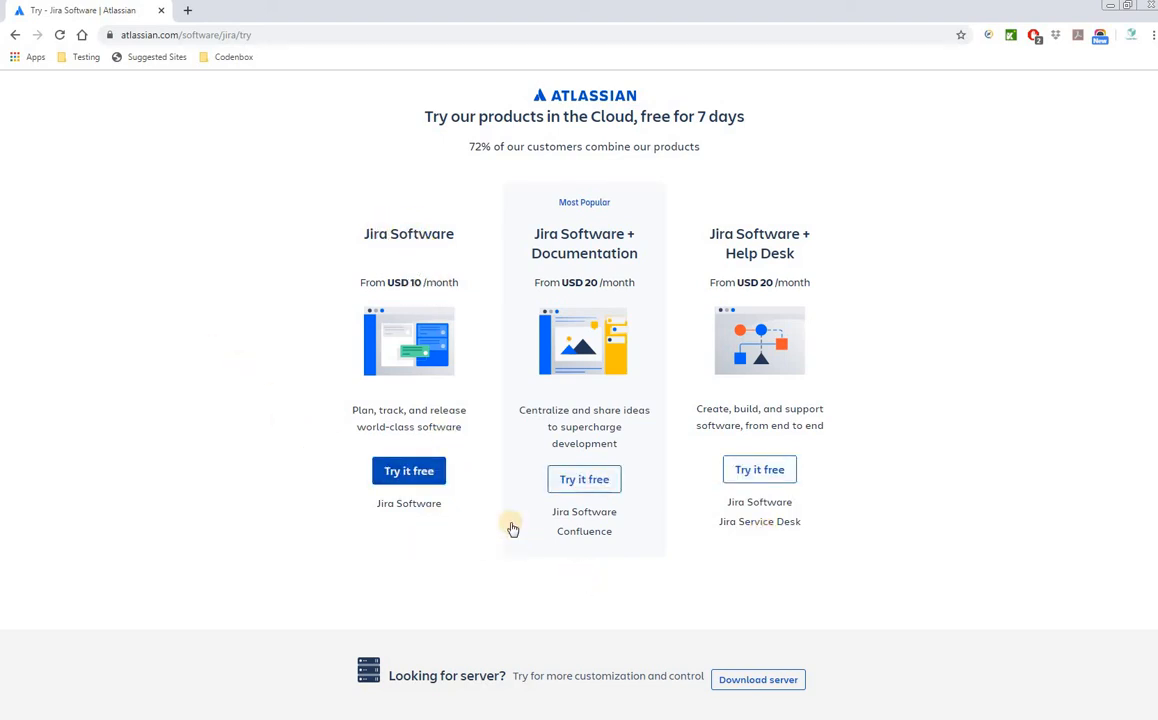
- Choose the free trial plan for Jira Software alone
left_click(420, 480)
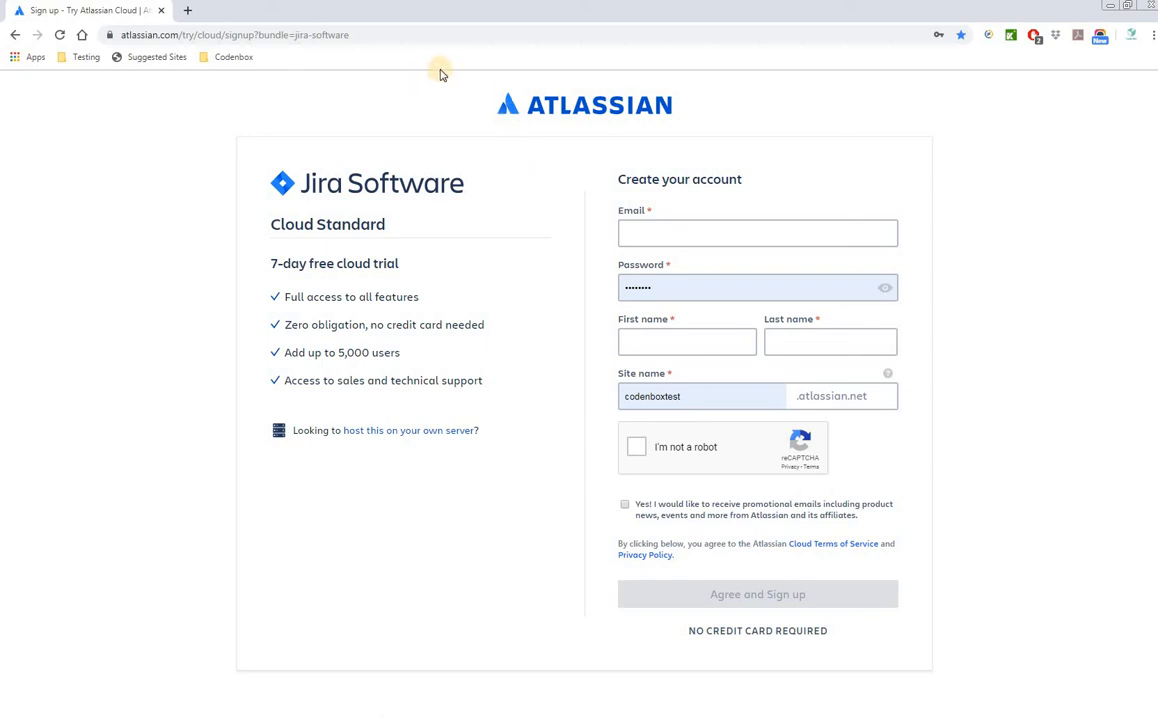
- Enter the account e-mail address and a password on the sign-up form
left_click(307, 33)
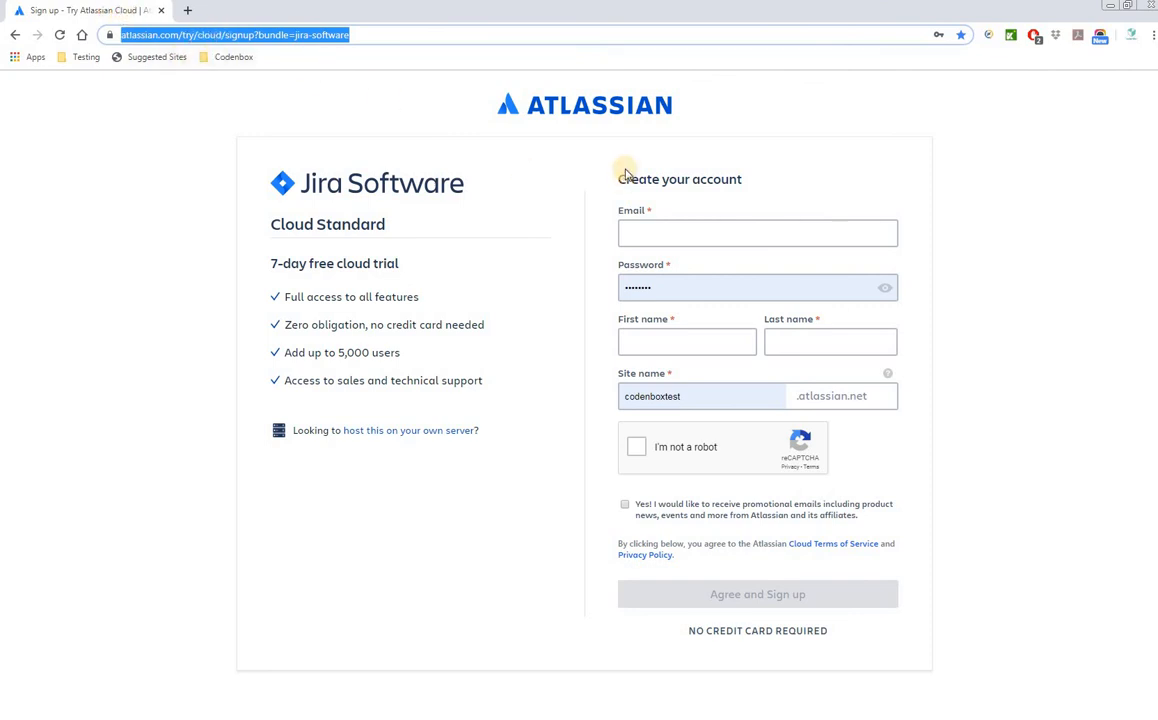
left_click(647, 233)
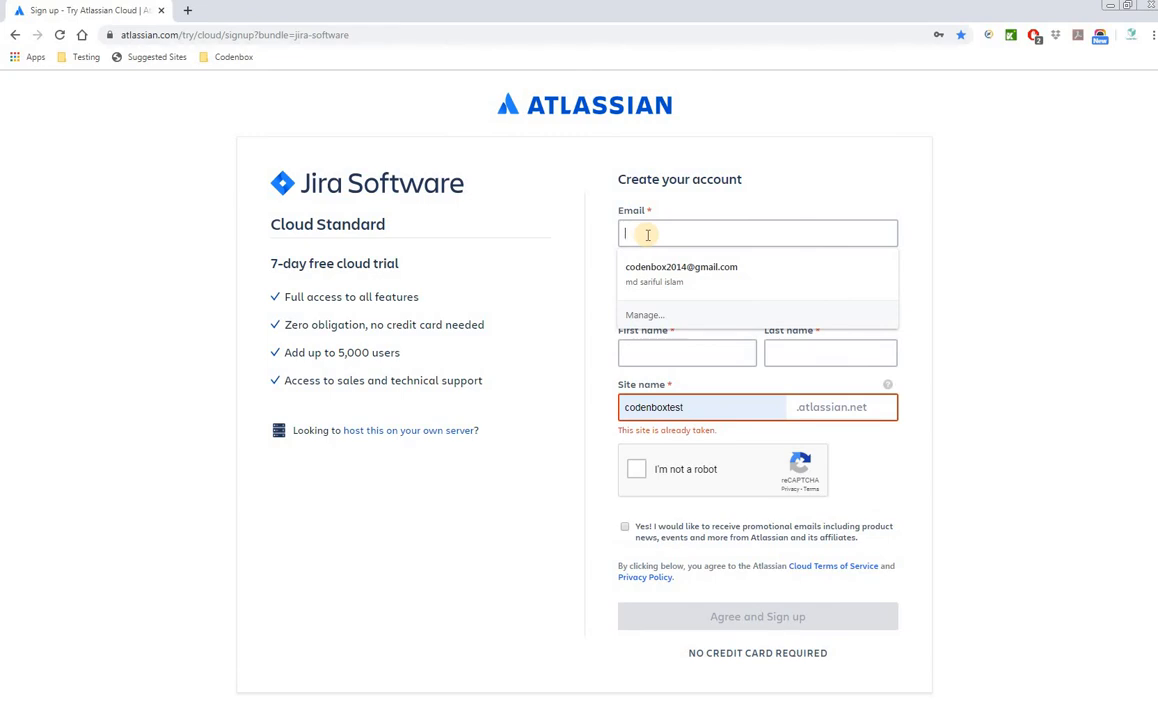
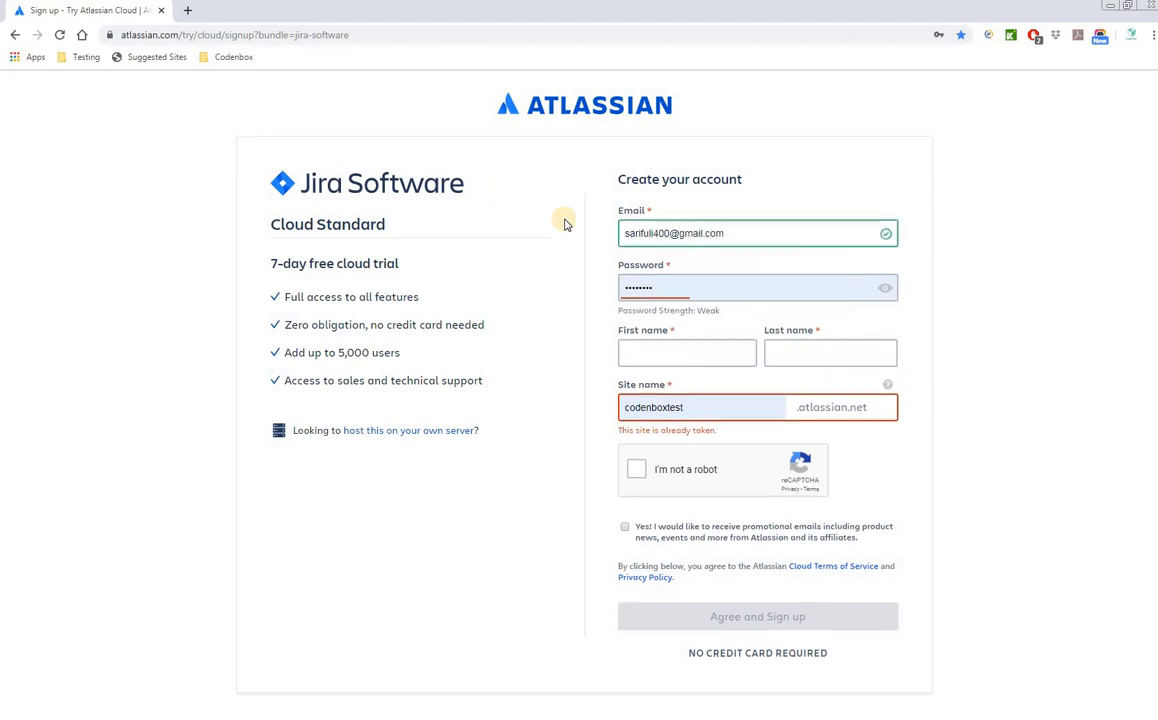
left_click(706, 290)
type("•••••")
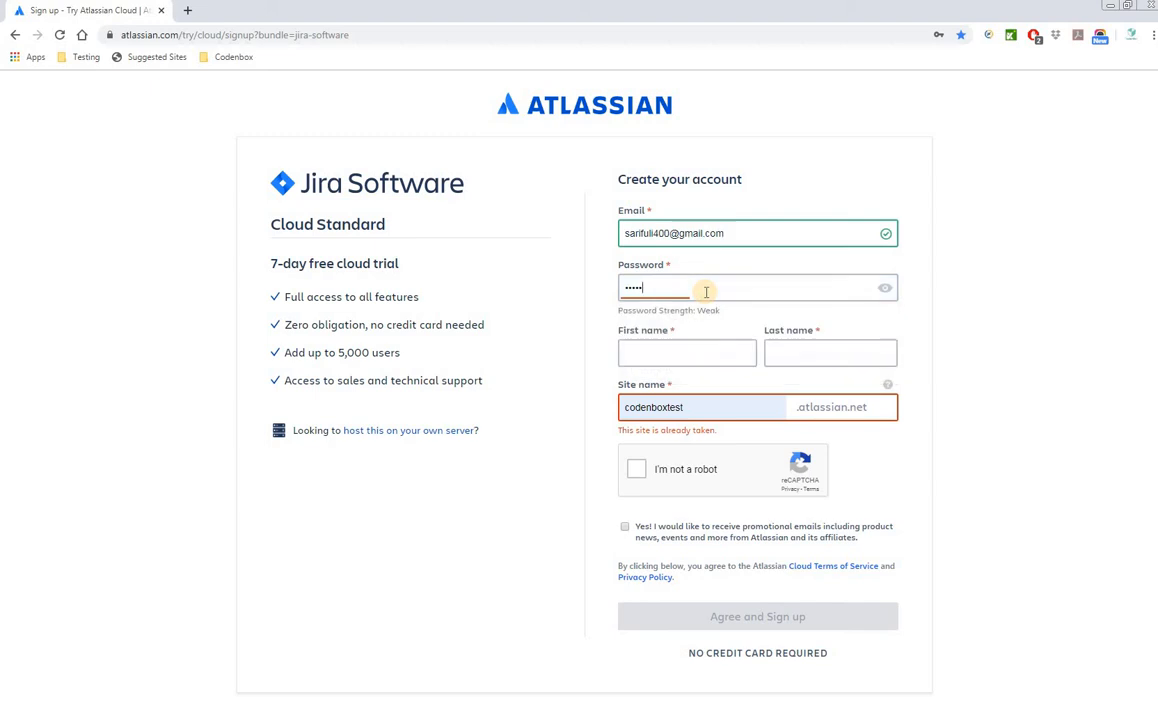
key("BackSpace")
type("••")
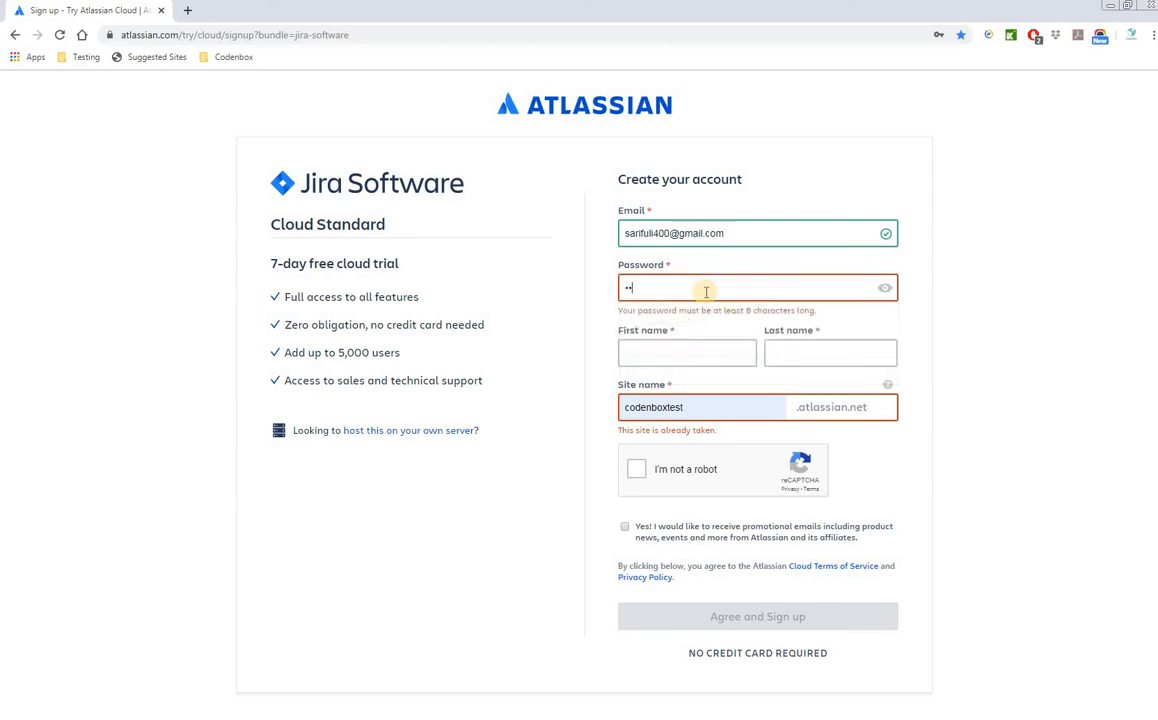
type("•")
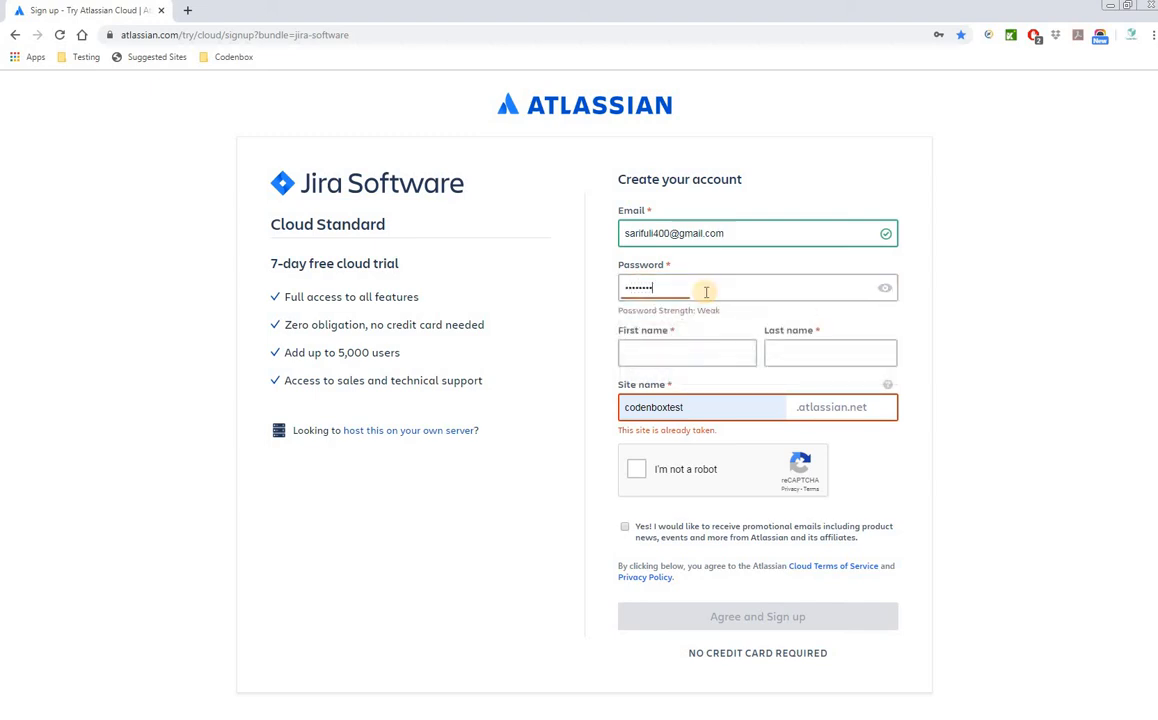
type("••")
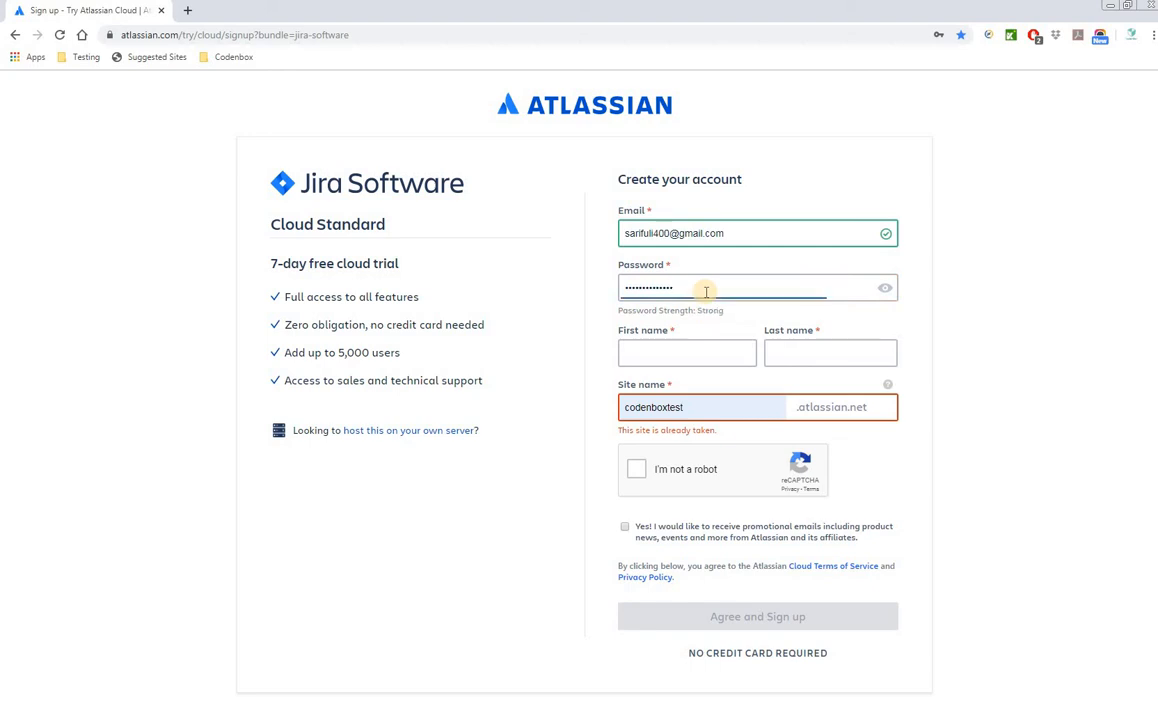
- Fill in the first name, shorten the taken site name, and complete the reCAPTCHA
left_click(651, 357)
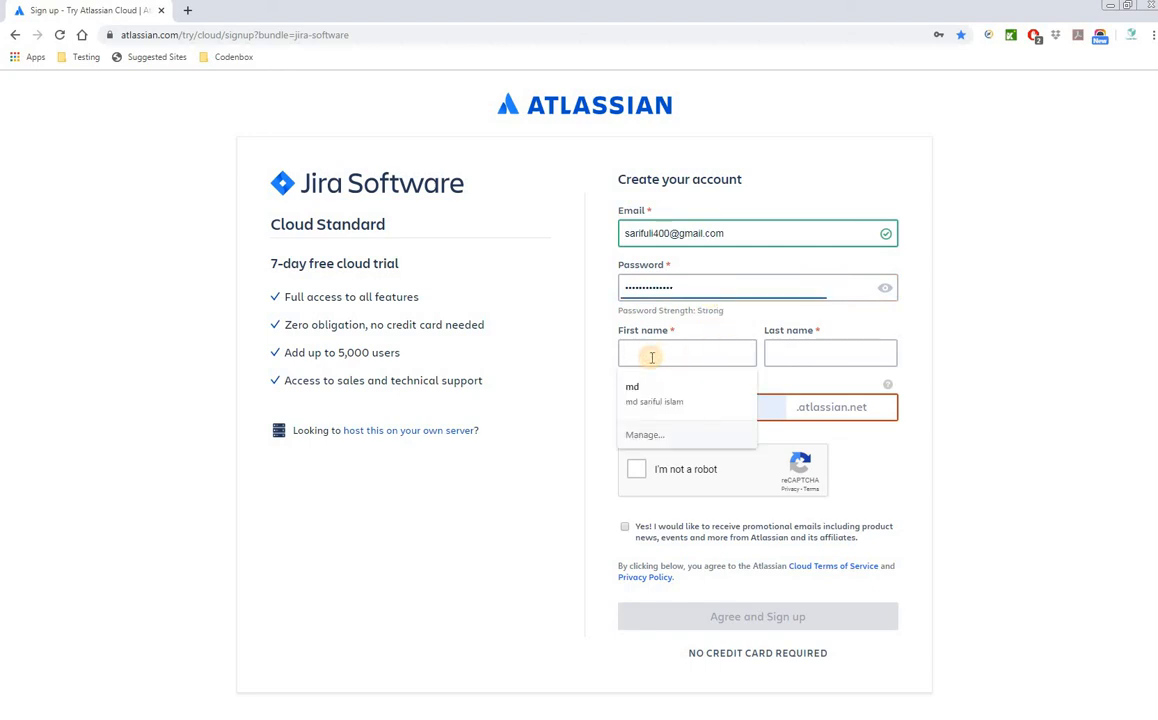
type("sariful")
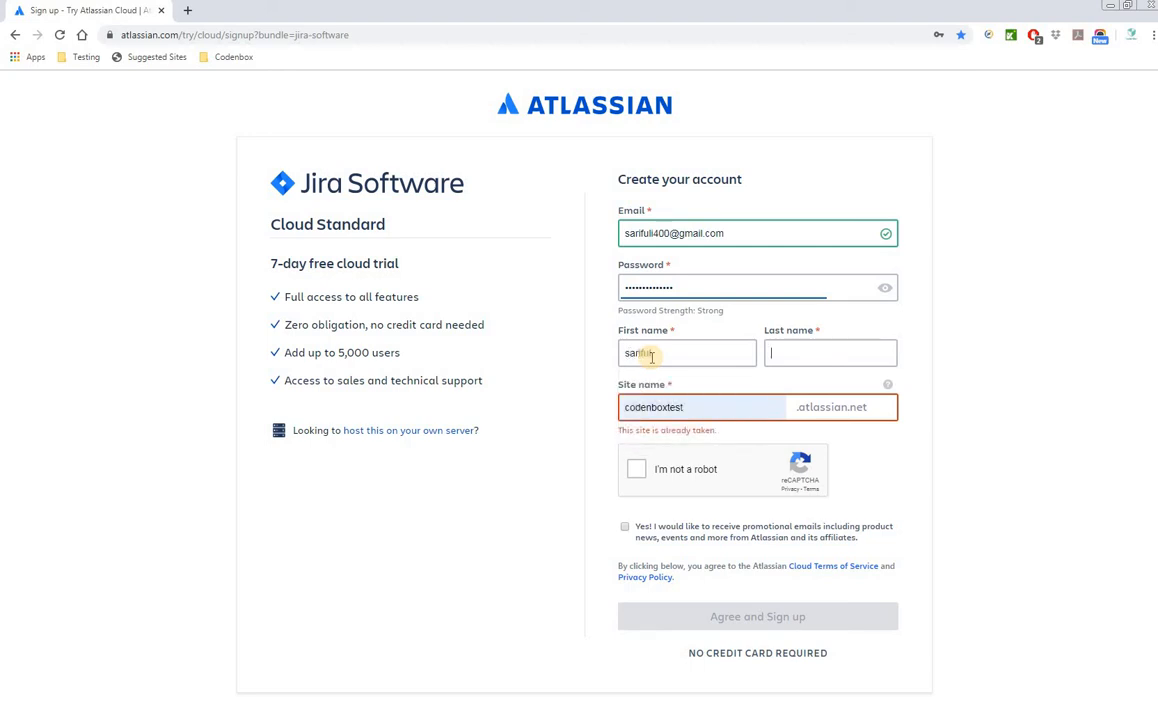
type("islam")
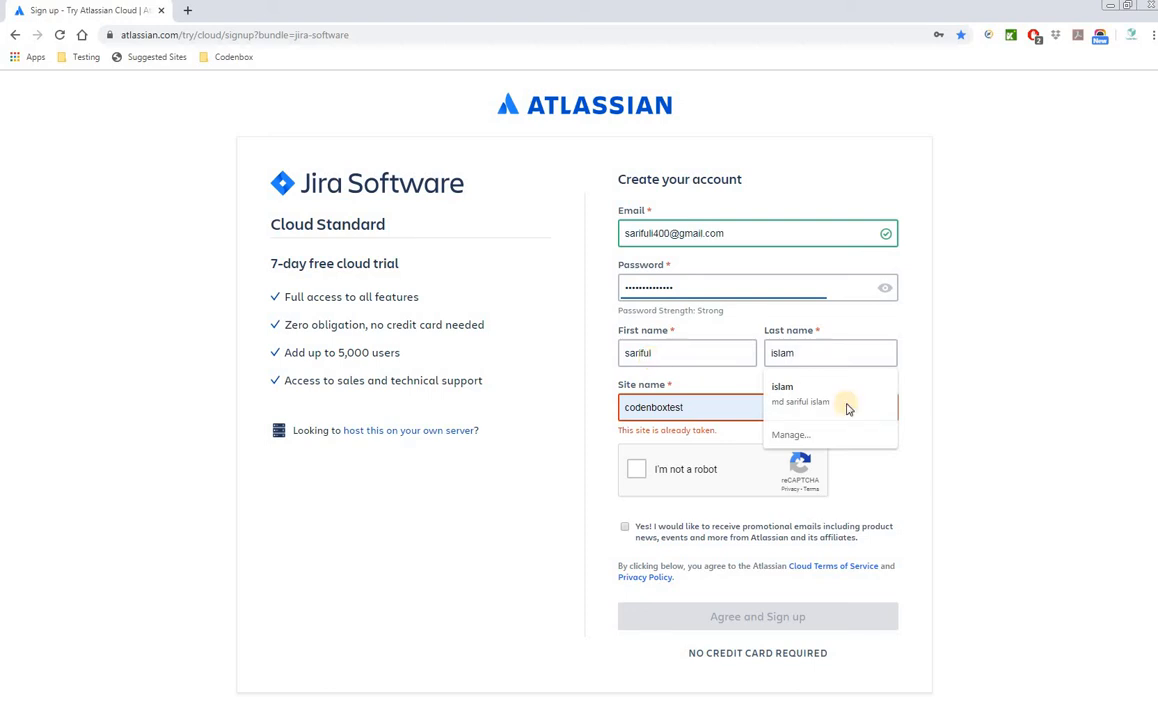
left_click(726, 409)
key("BackSpace")
key("BackSpace")
key("BackSpace")
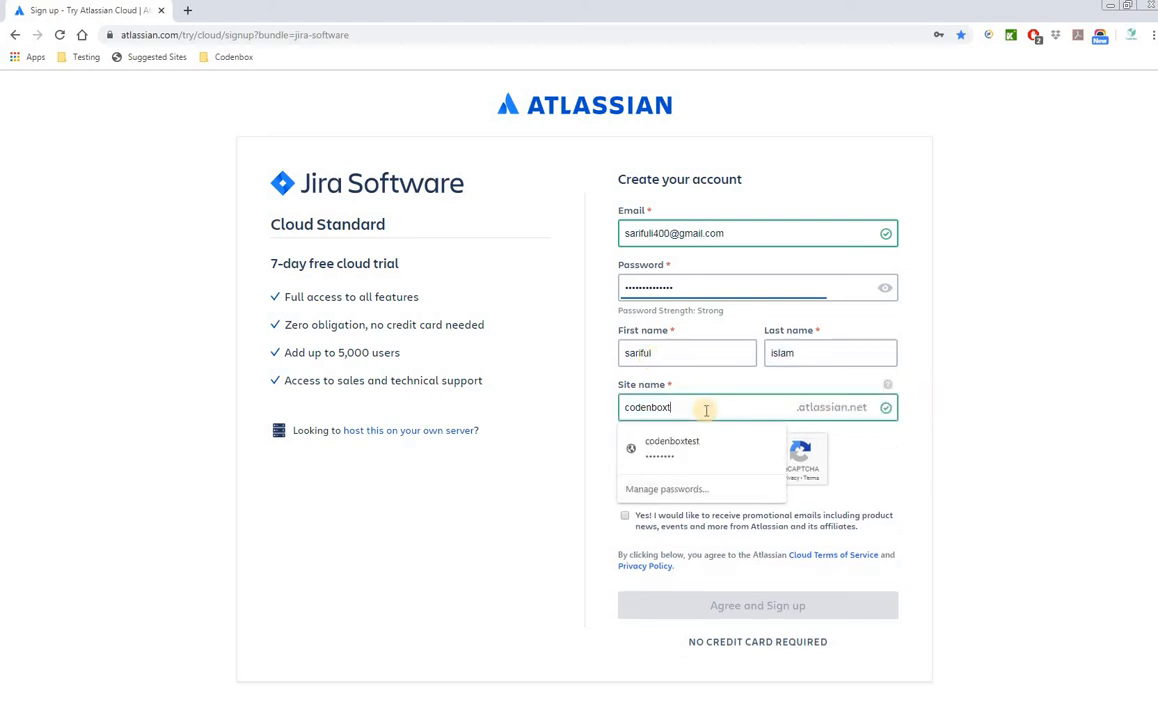
left_click(923, 454)
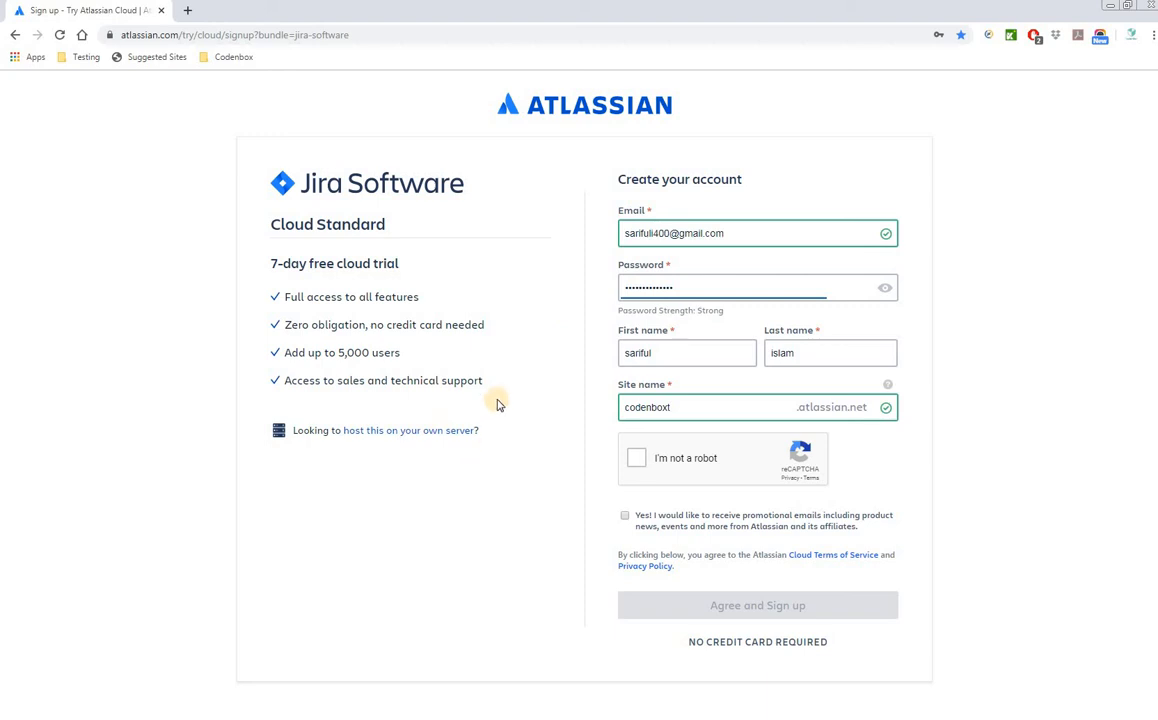
left_click(677, 407)
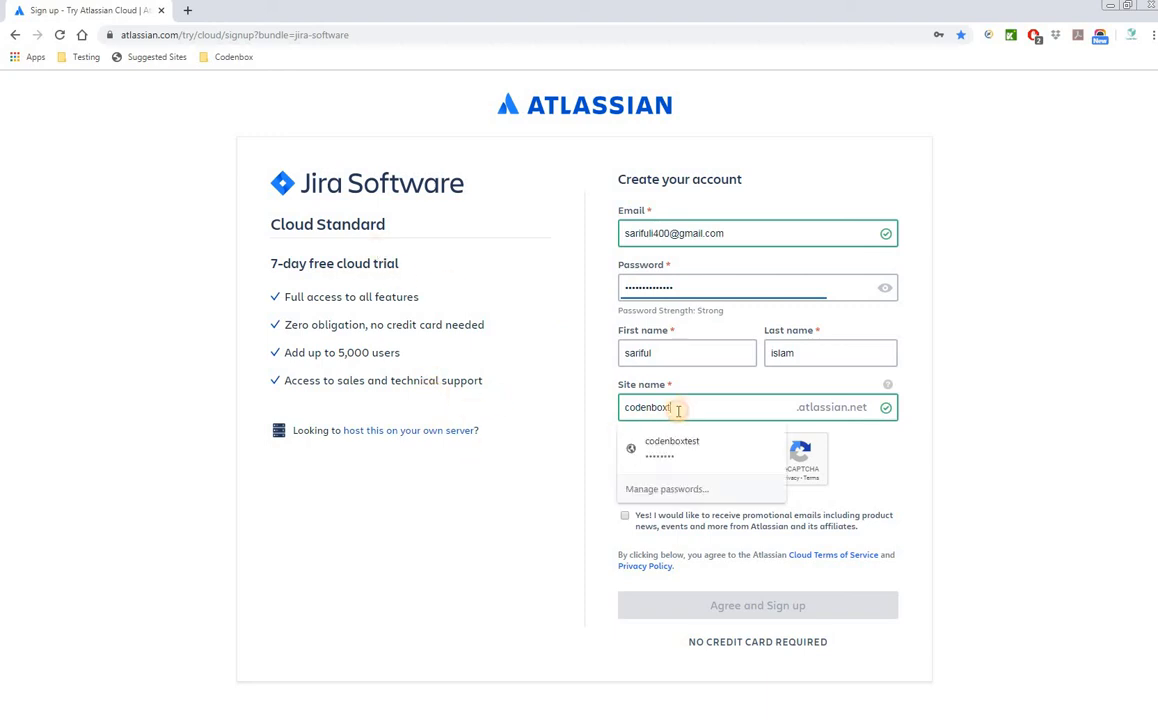
left_click(956, 435)
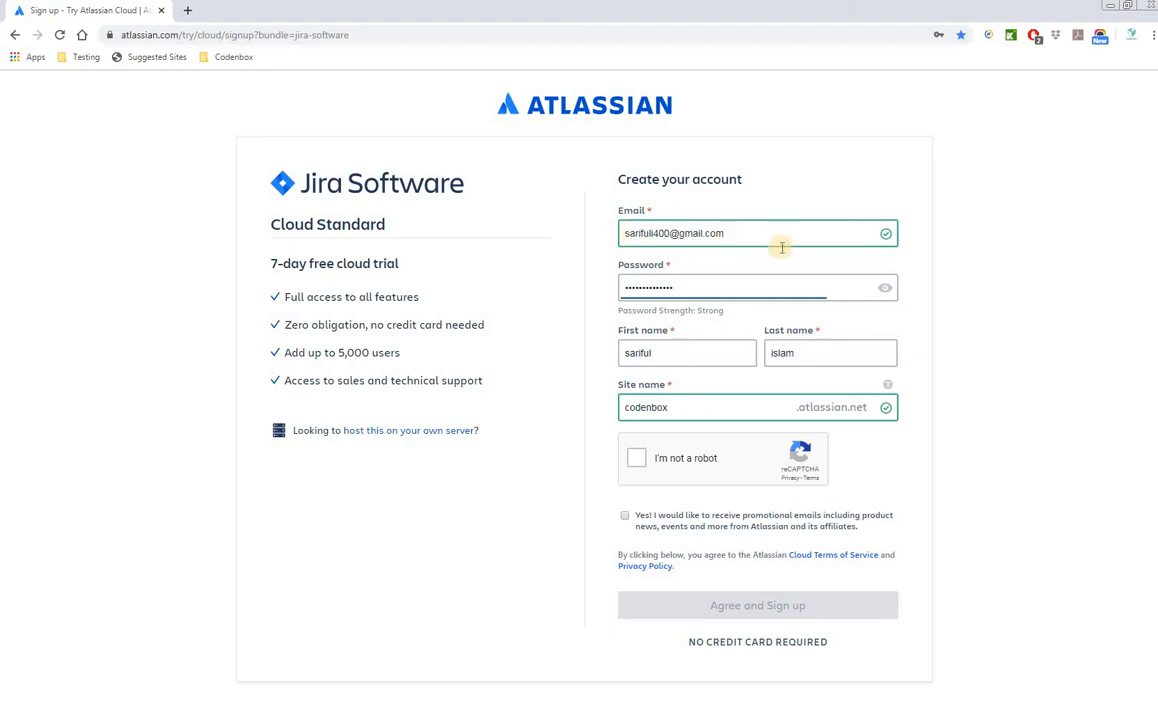
left_click(636, 458)
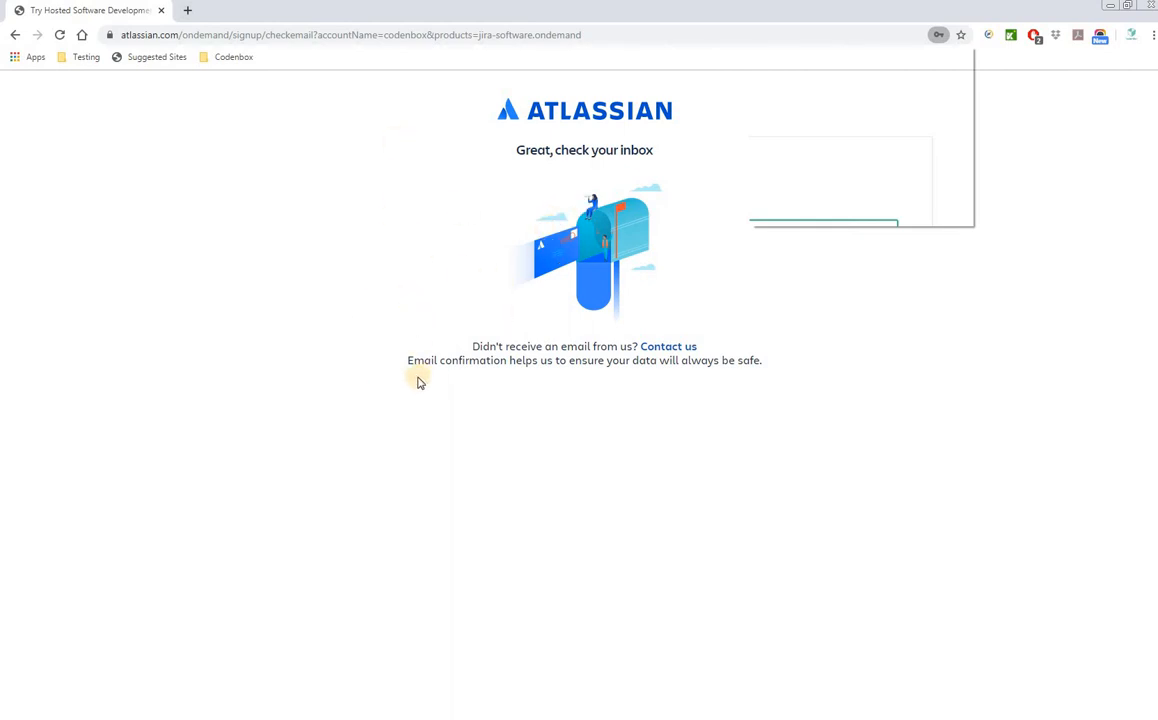
- Verify the trial account via Atlassian's 'Almost there!' email in Gmail
left_click(188, 11)
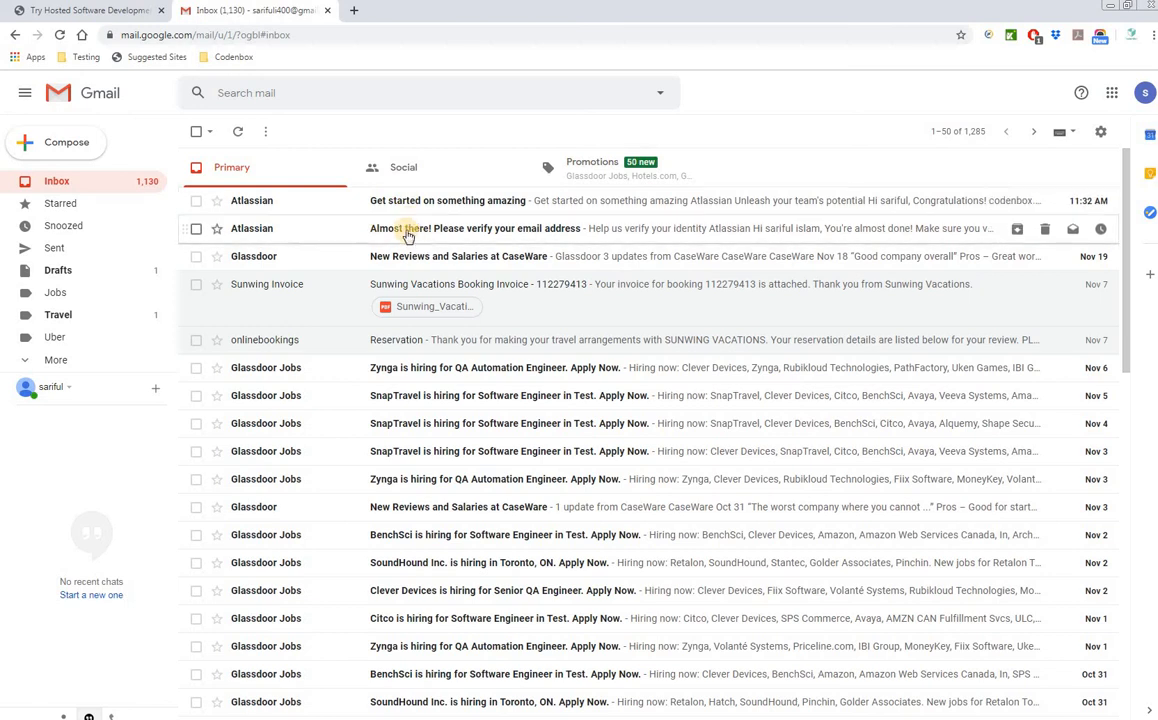
left_click(493, 231)
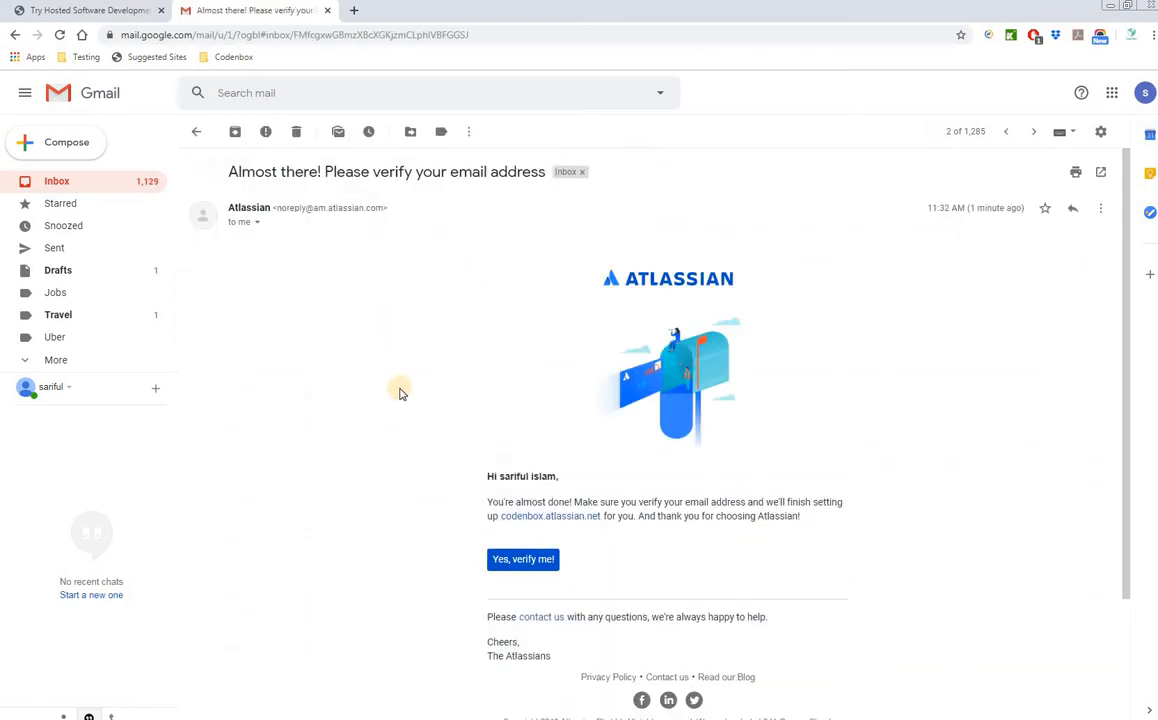
scroll(399, 393, "down", 1)
left_click(521, 424)
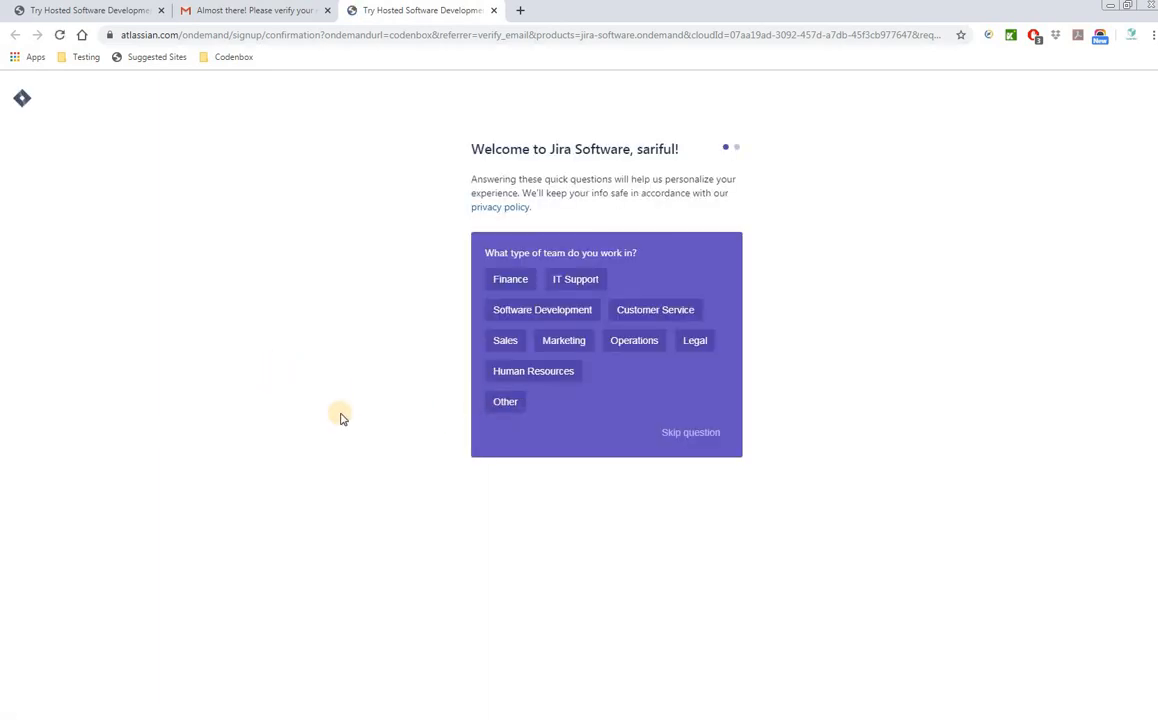
- Choose a team type and skip the describe-what-you-do question
left_click(693, 434)
left_click(684, 418)
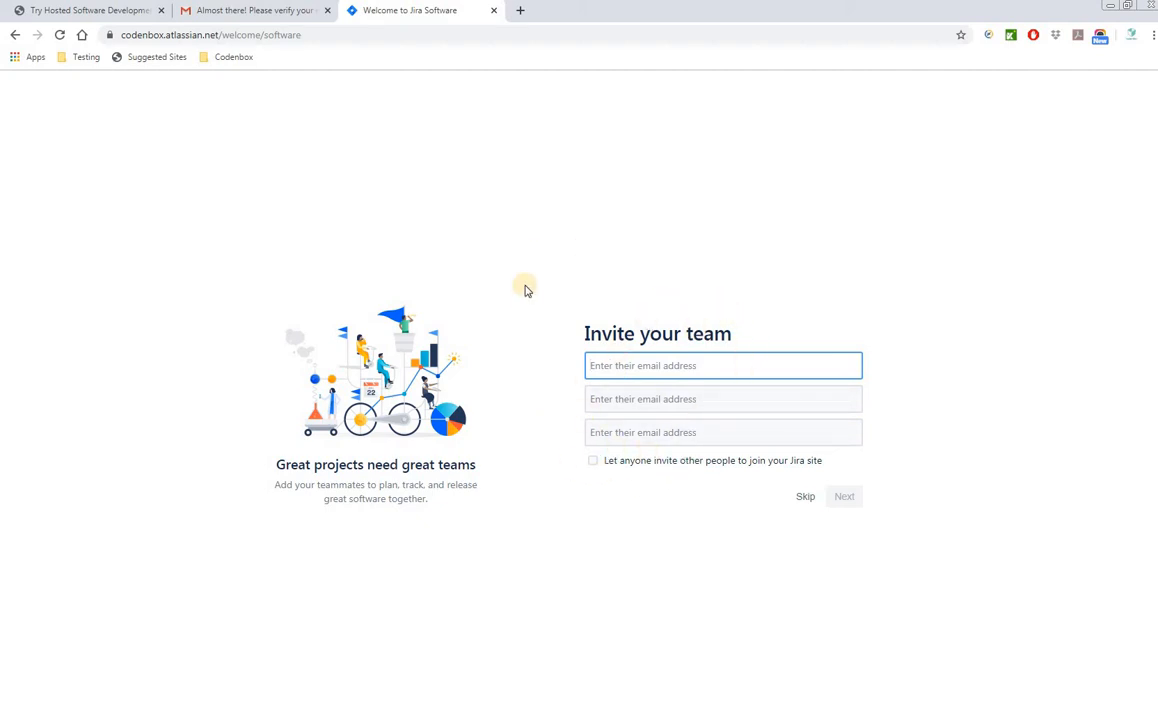
- Enter the first test teammate's invite address, numbered test1
left_click(603, 367)
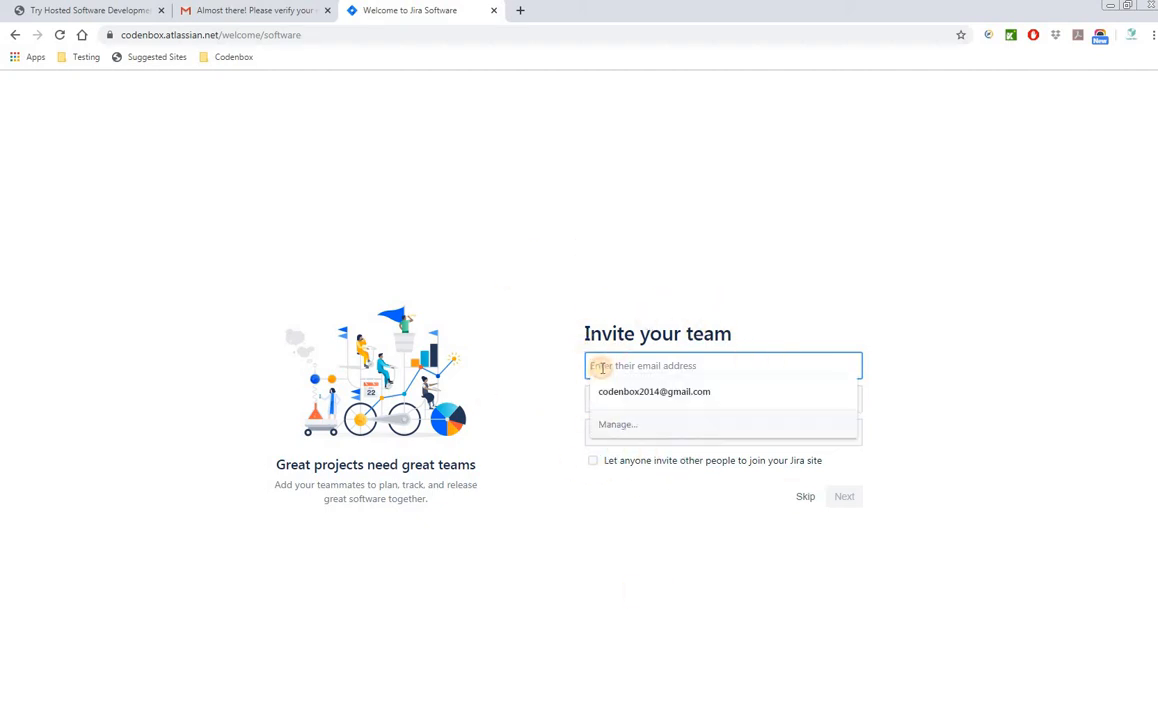
left_click(602, 367)
left_click(602, 367)
type("test")
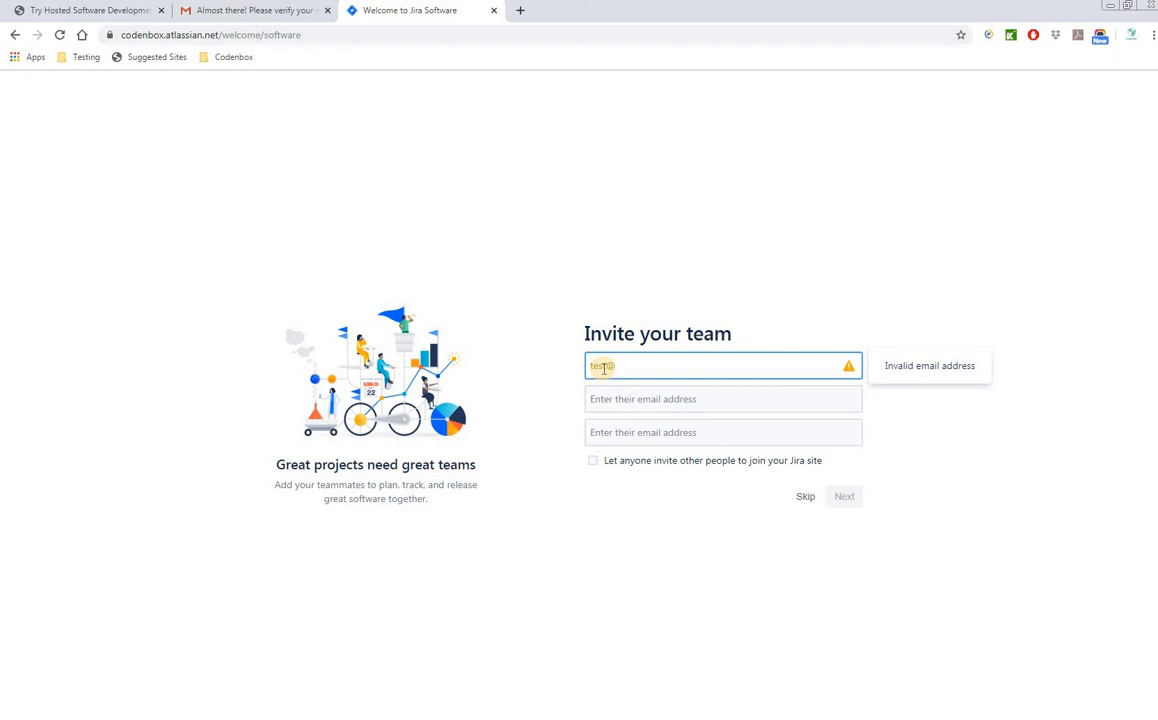
type("@test.com")
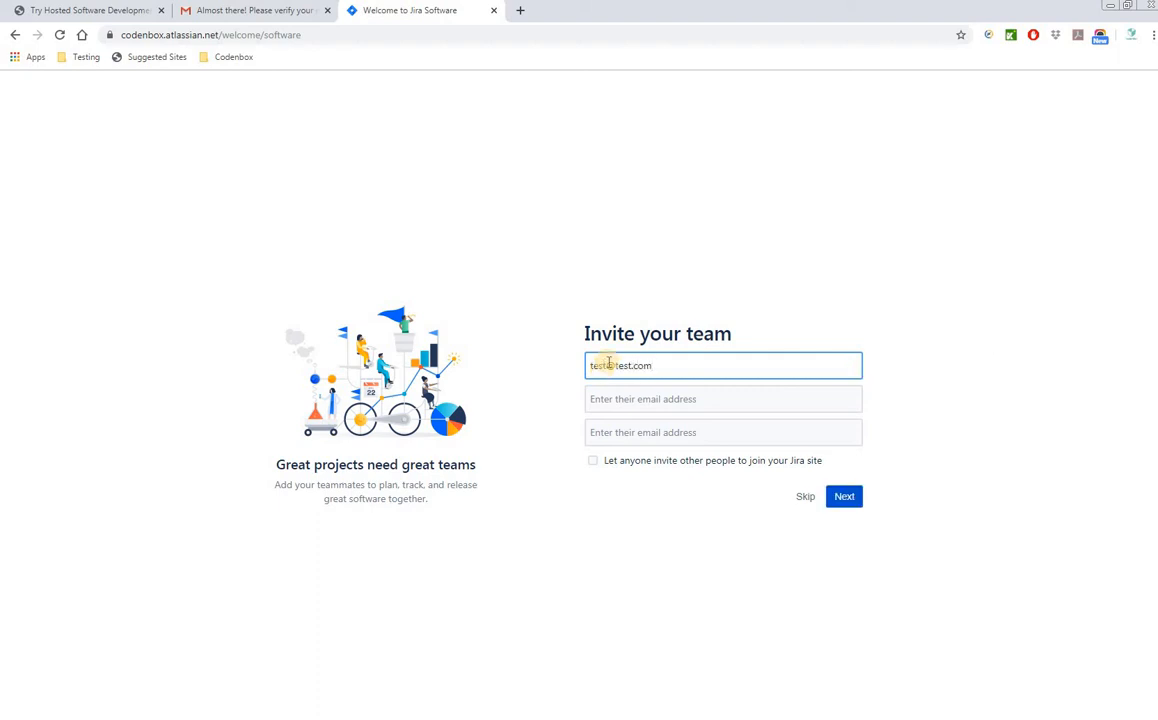
left_click(609, 366)
type("1")
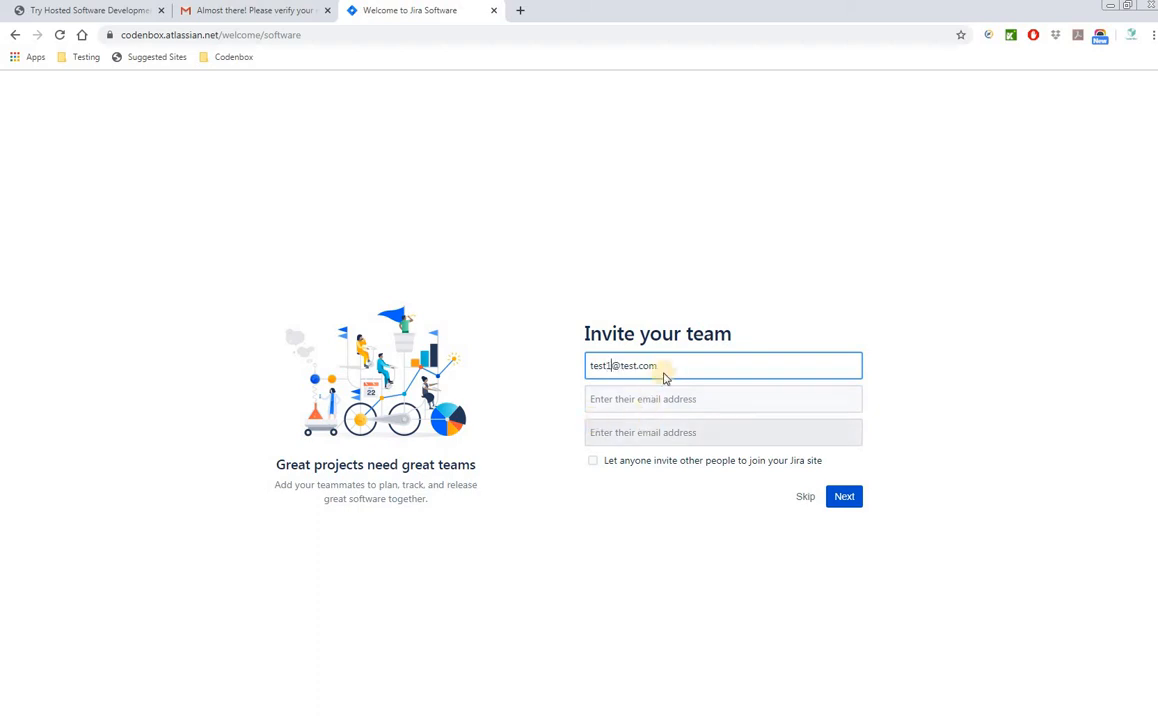
left_click_drag(654, 365, 574, 385)
key("ctrl+c")
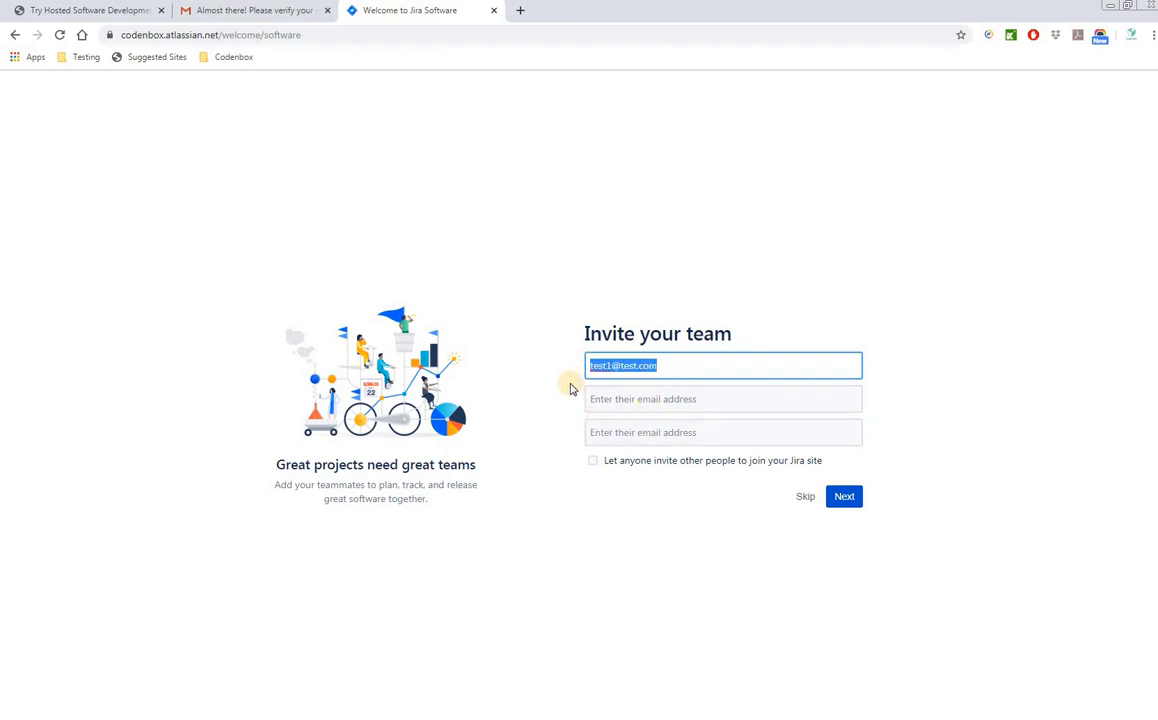
- Fill the second and third teammate addresses (test2, test3) and send the invites
left_click(616, 399)
key("ctrl+v")
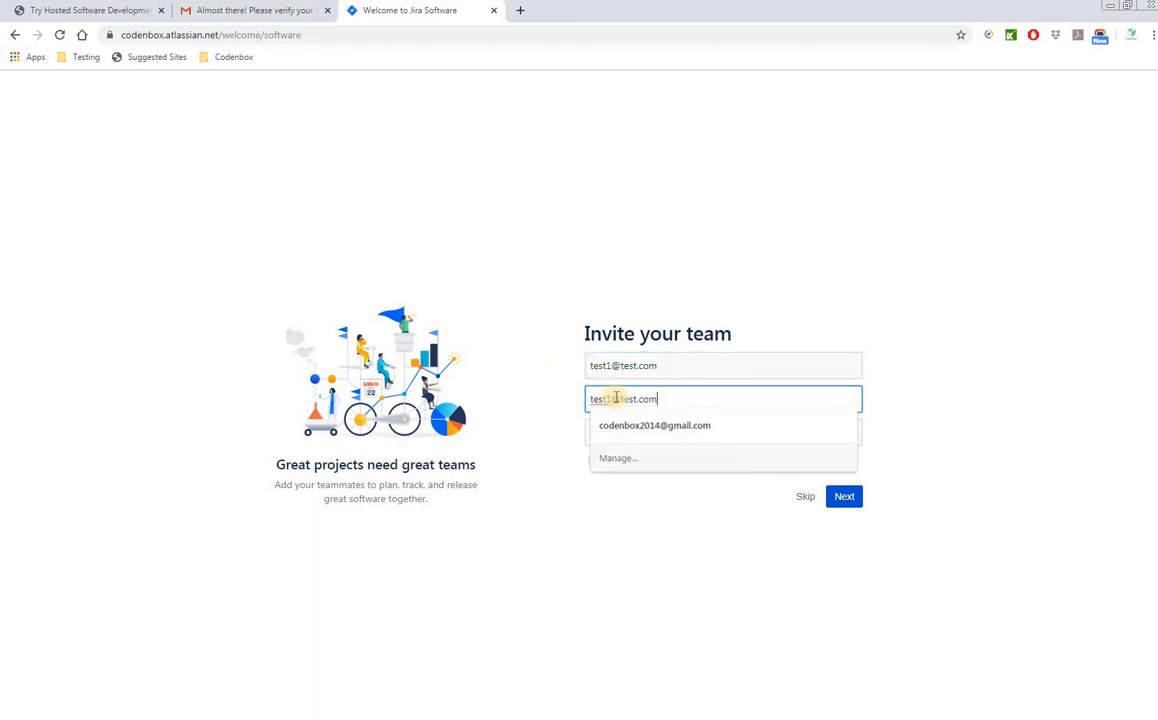
left_click(609, 399)
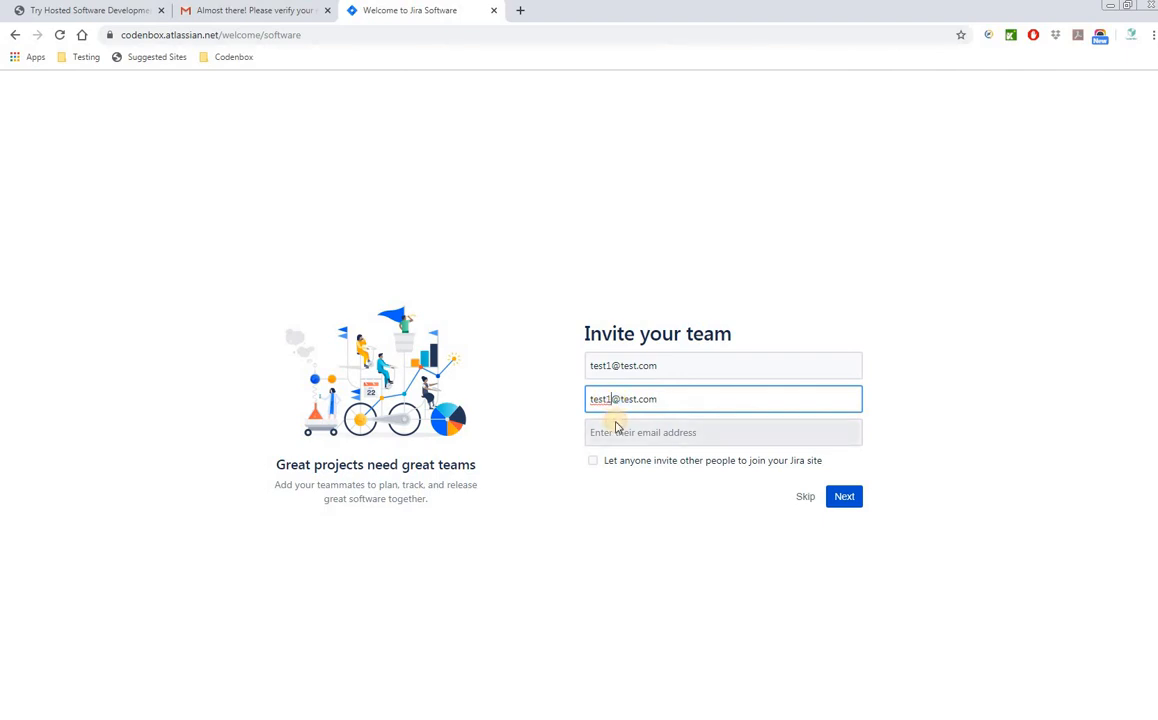
key("Delete")
type("2")
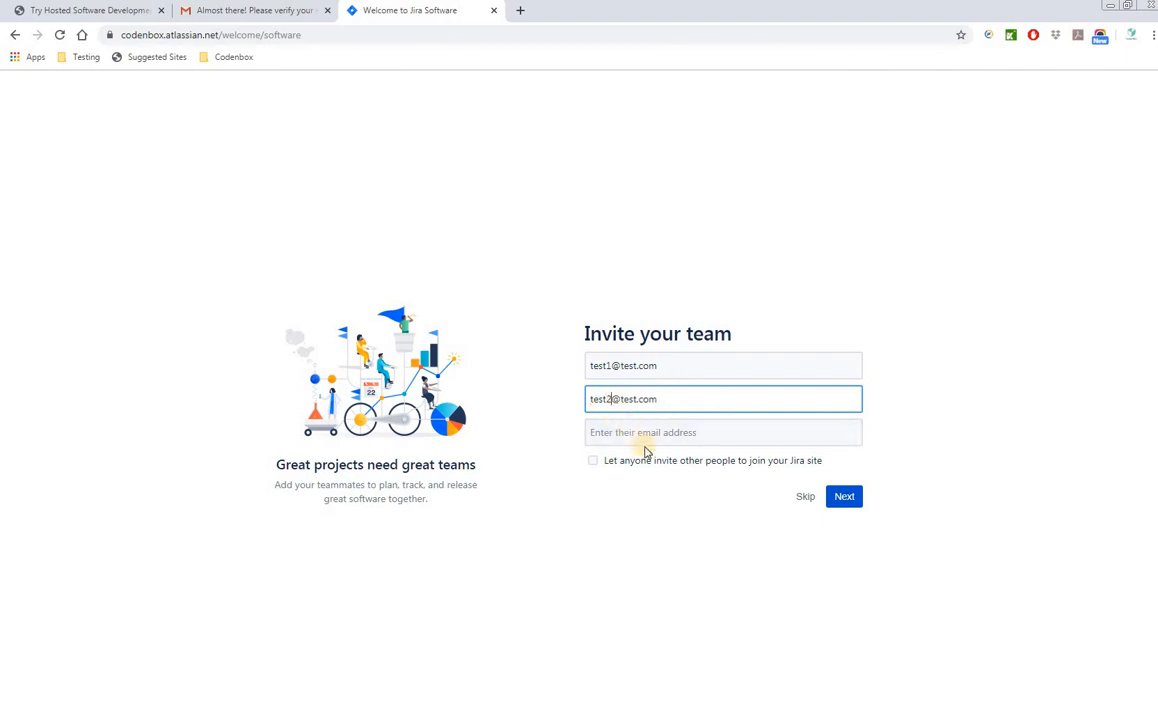
left_click(640, 433)
key("shift+Tab")
key("ctrl+c")
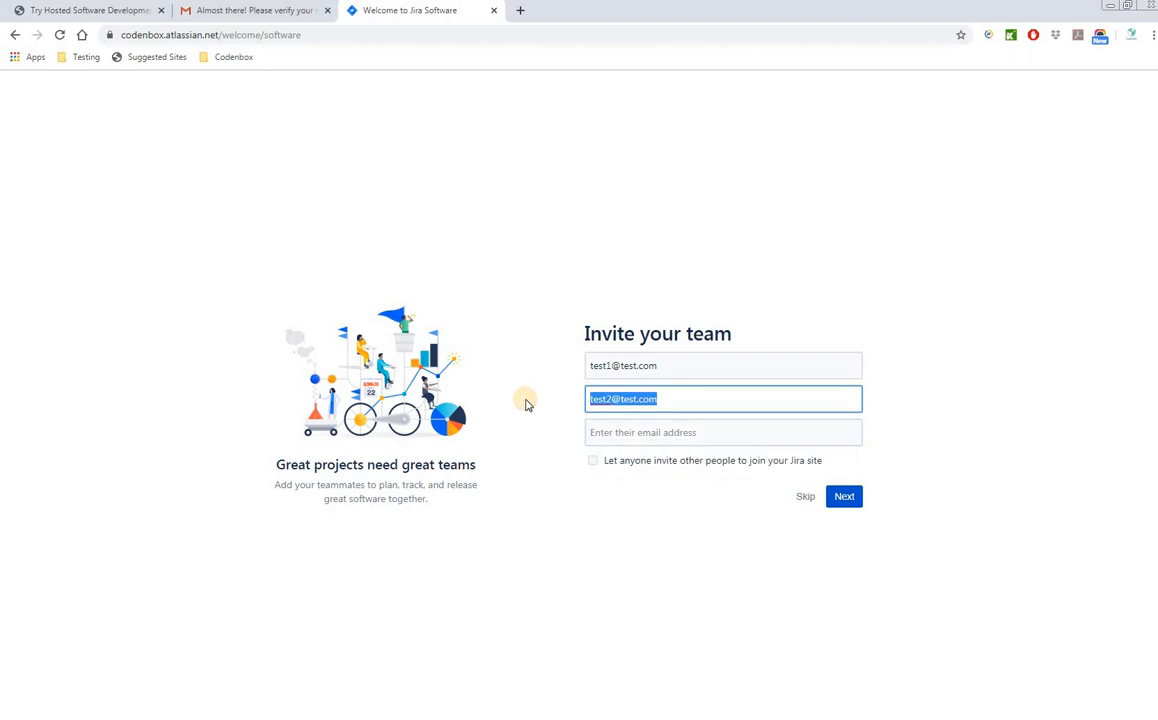
left_click(616, 433)
key("ctrl+v")
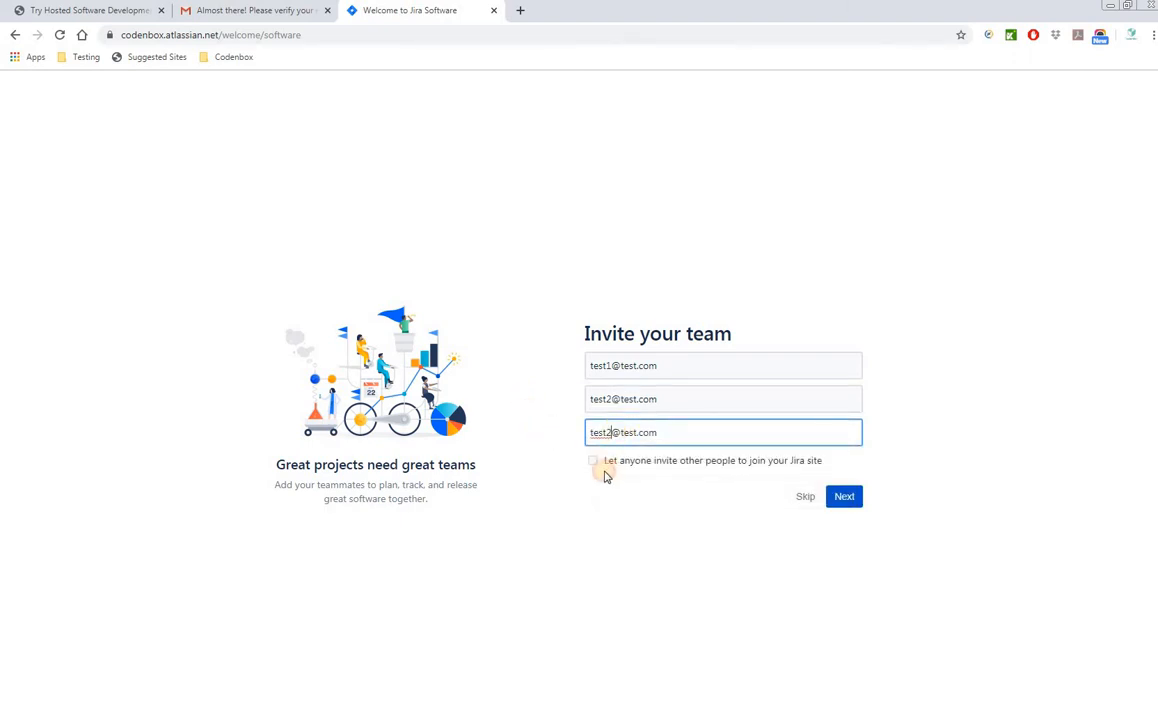
key("BackSpace")
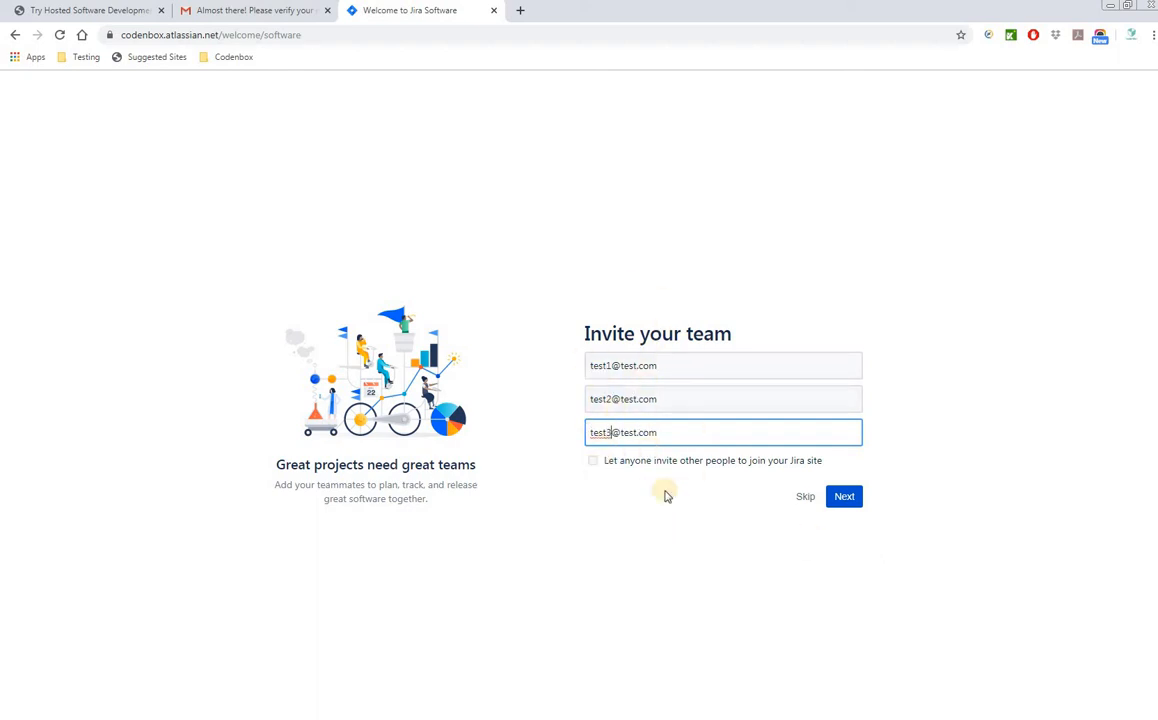
left_click(845, 497)
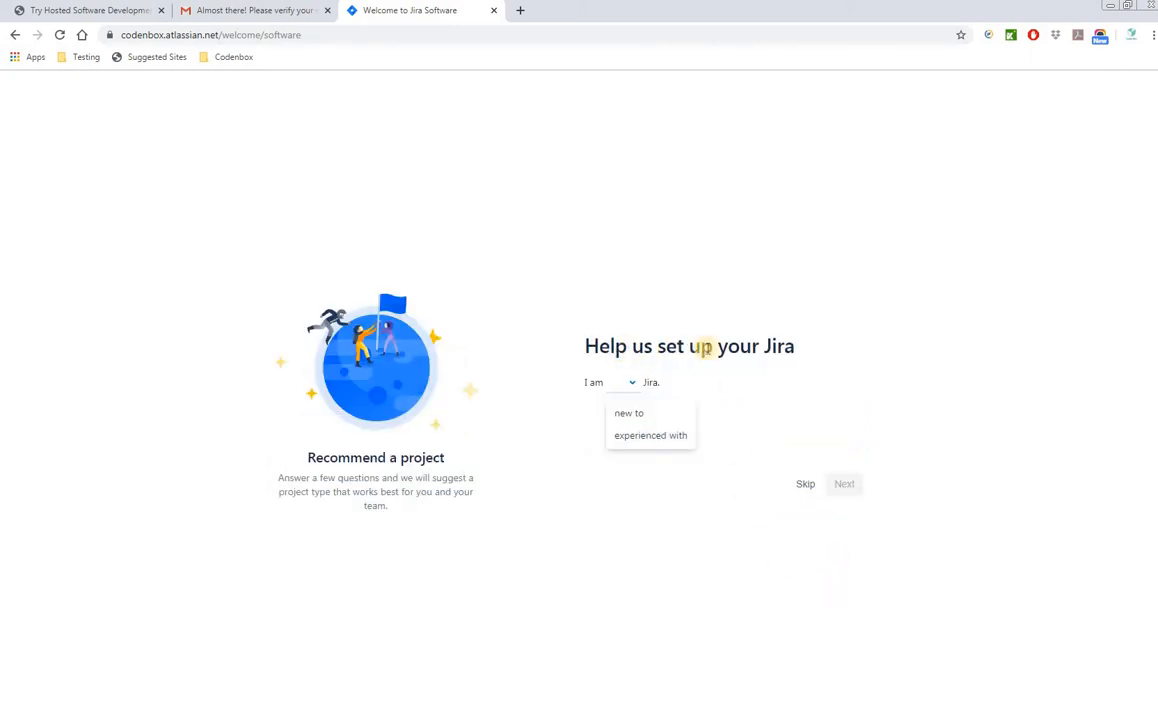
- Answer that you are new to Jira and skip the remaining setup questions
left_click(640, 414)
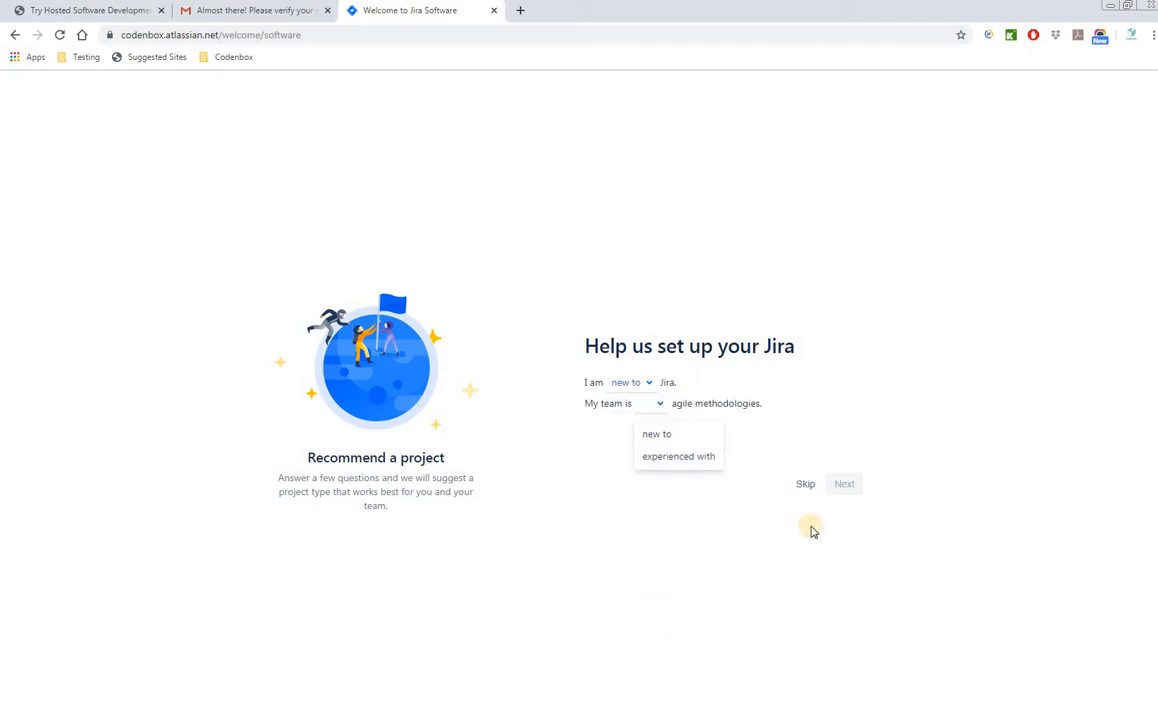
left_click(805, 485)
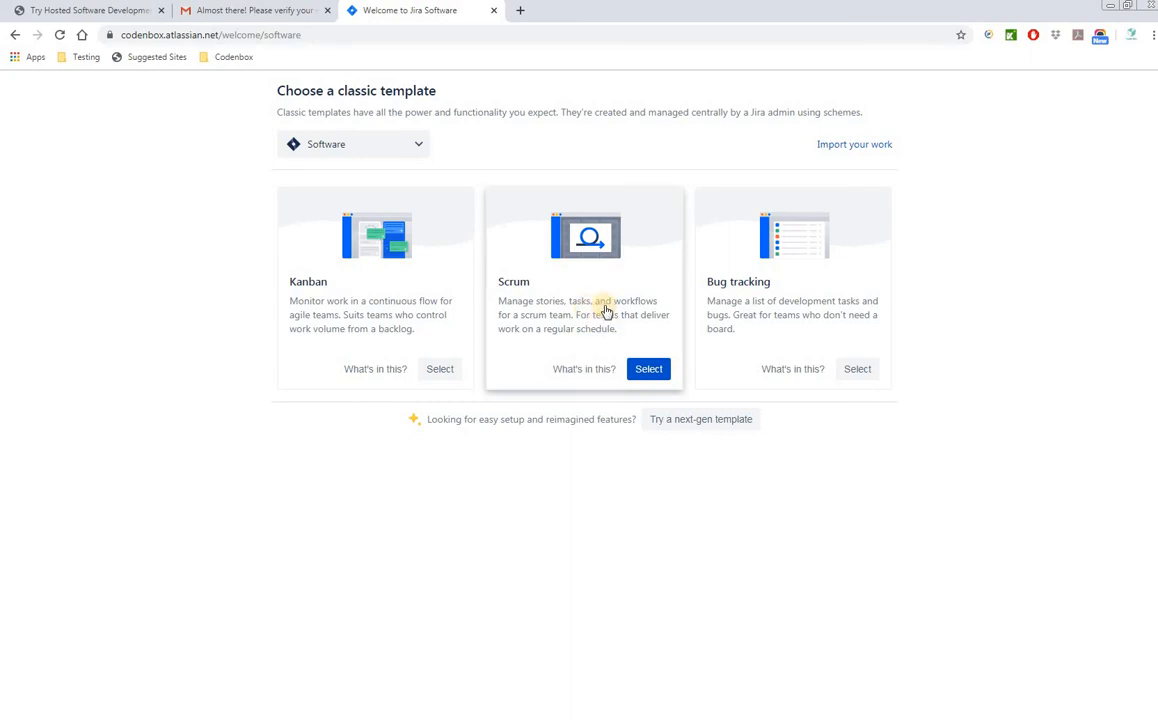
- Choose the Scrum classic project template
left_click(652, 374)
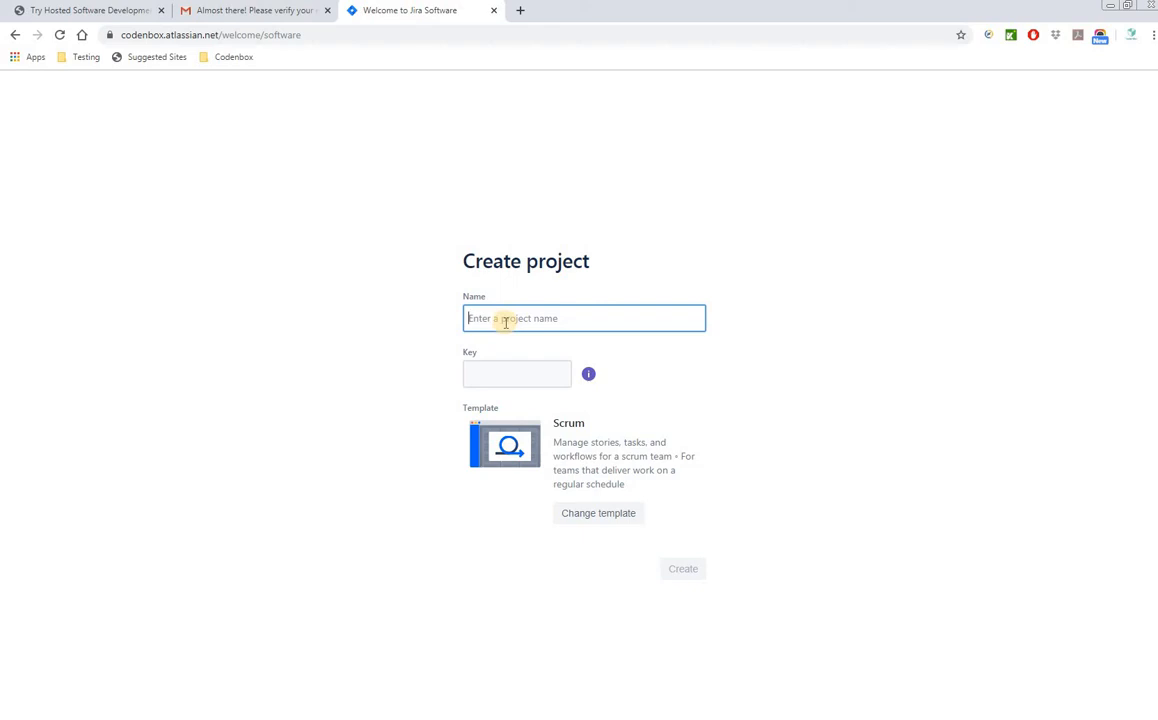
- Enter Walmart as the project name, leaving the auto-filled key WAL
type("Walma")
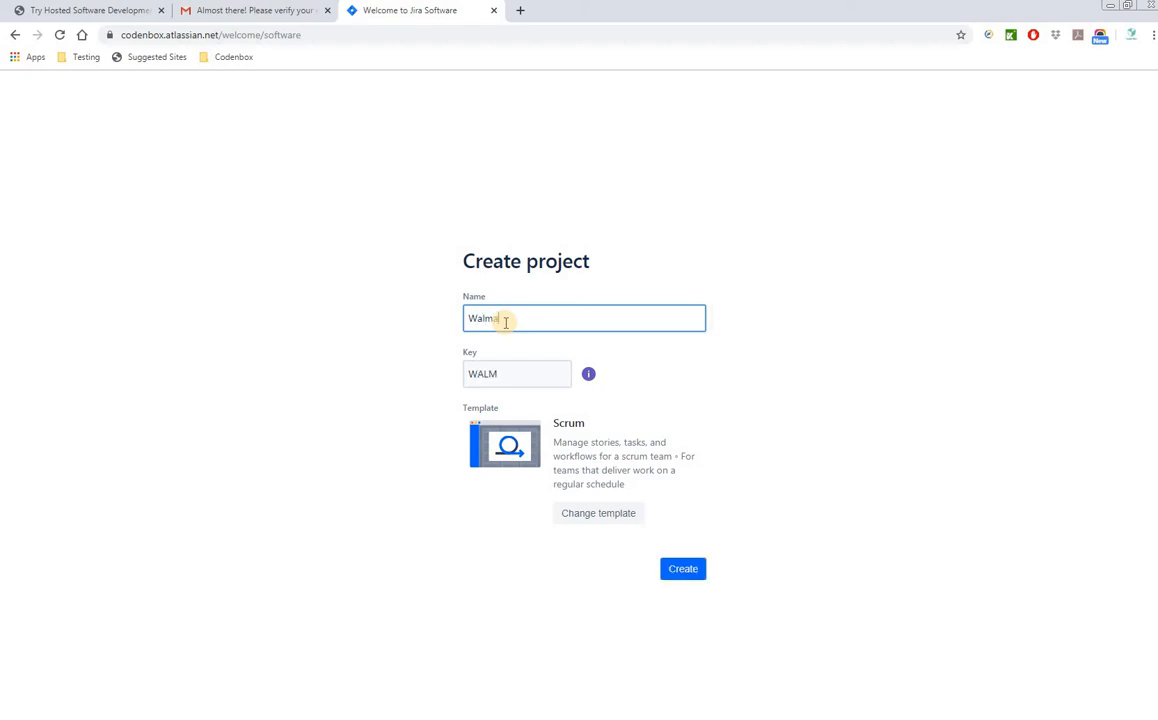
type("r")
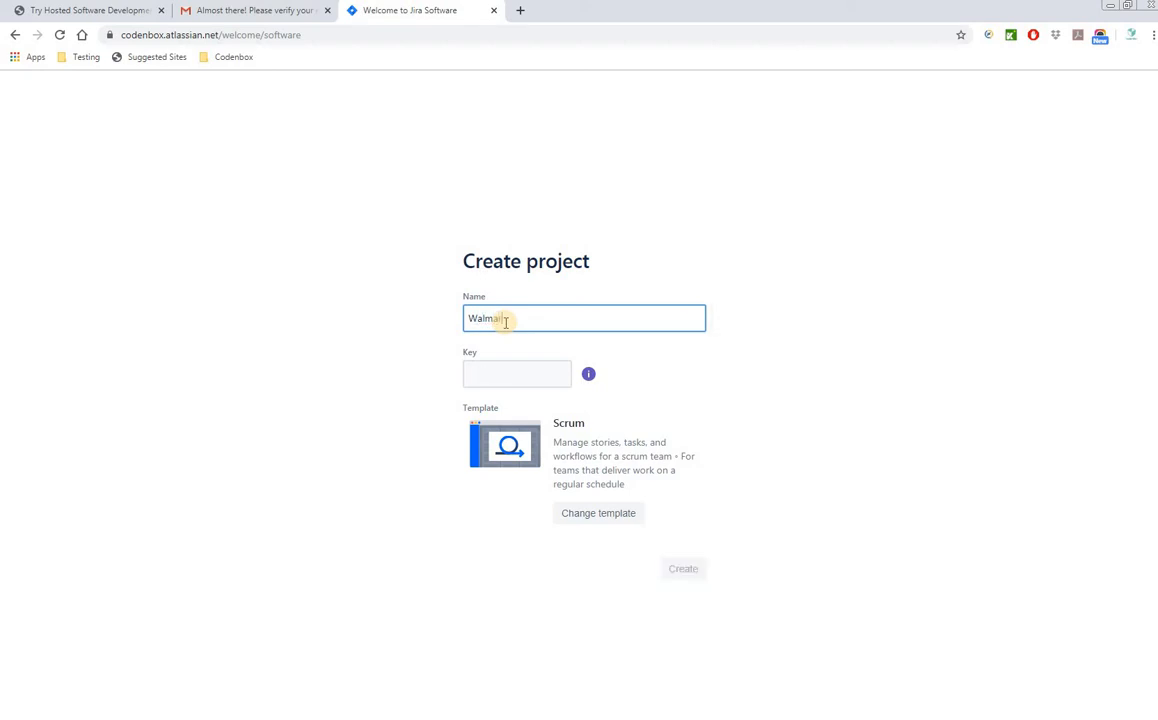
type("t")
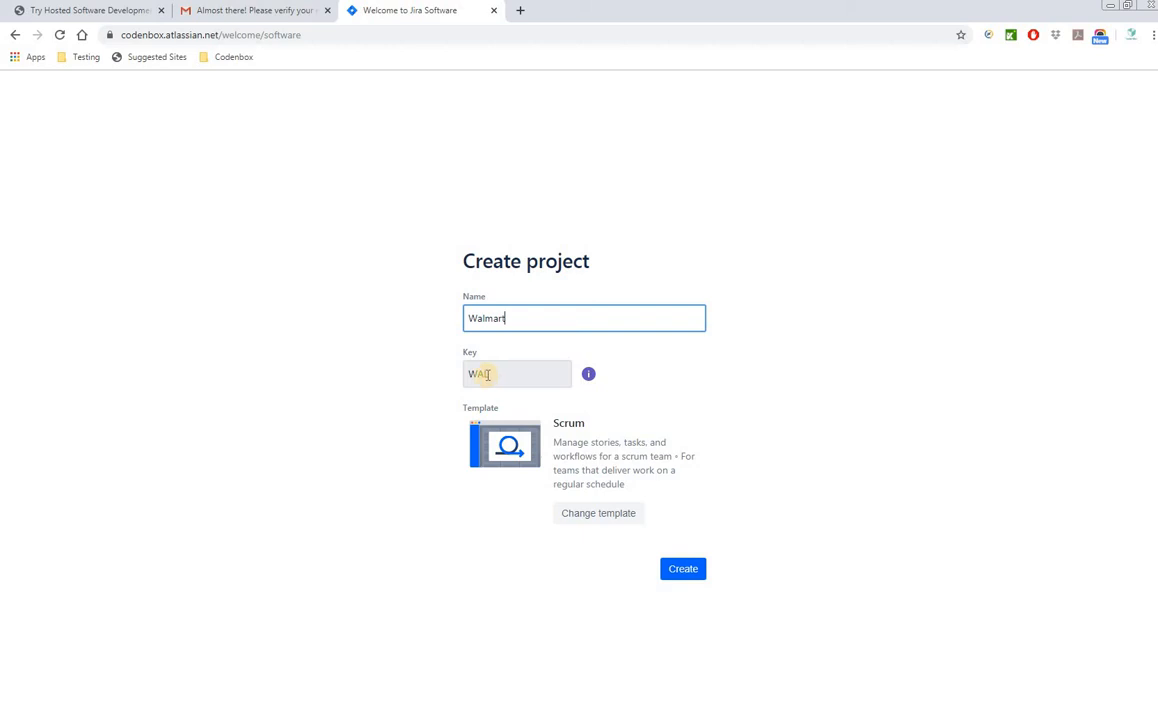
left_click_drag(465, 318, 514, 319)
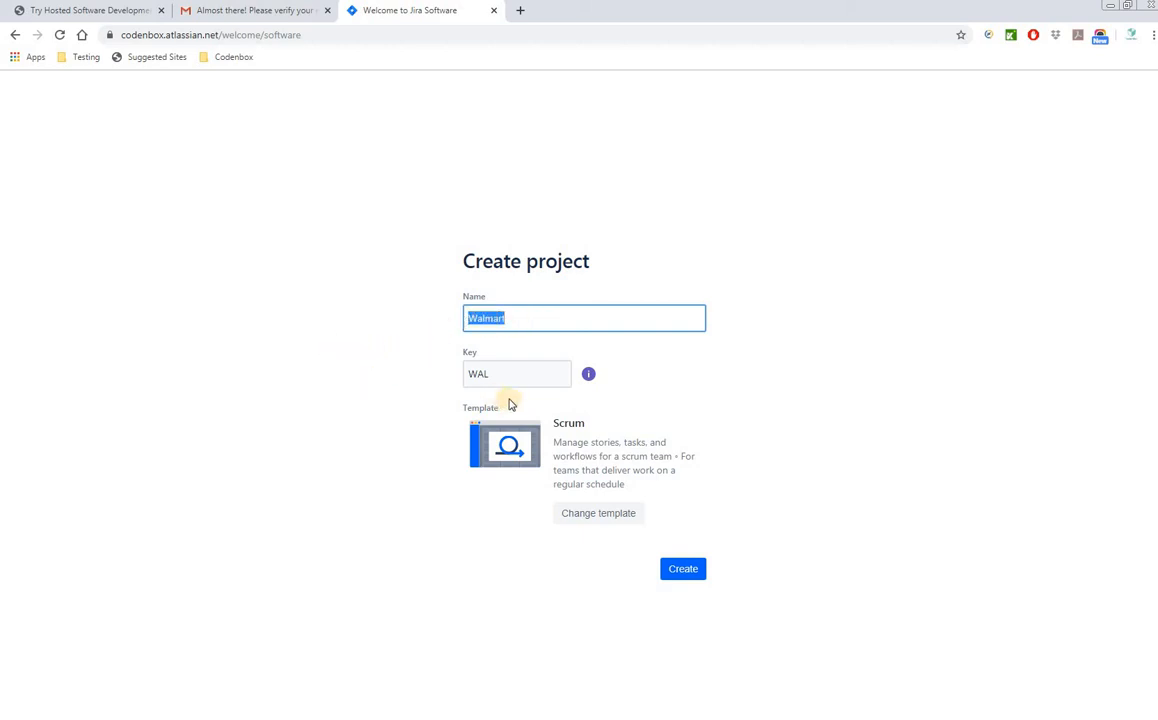
left_click_drag(497, 375, 476, 373)
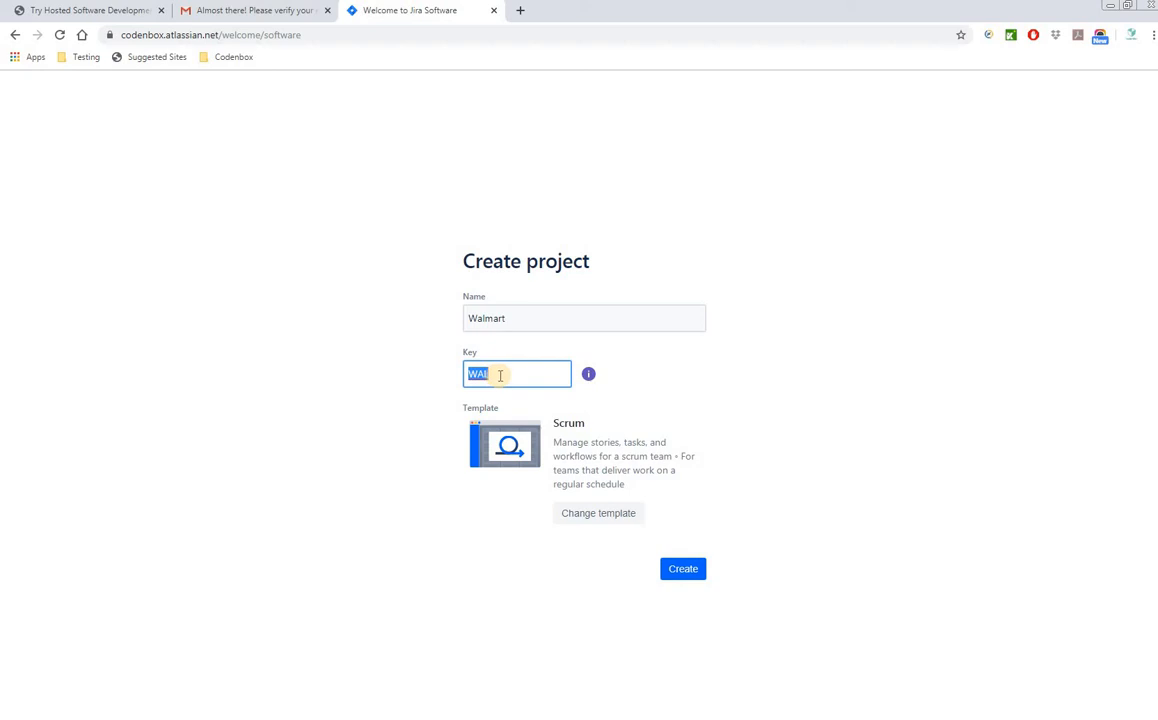
- Check the Walmart name and WAL key, then create the Walmart Scrum project
double_click(518, 320)
left_click(520, 320)
left_click_drag(497, 372, 468, 378)
left_click(504, 374)
left_click(688, 576)
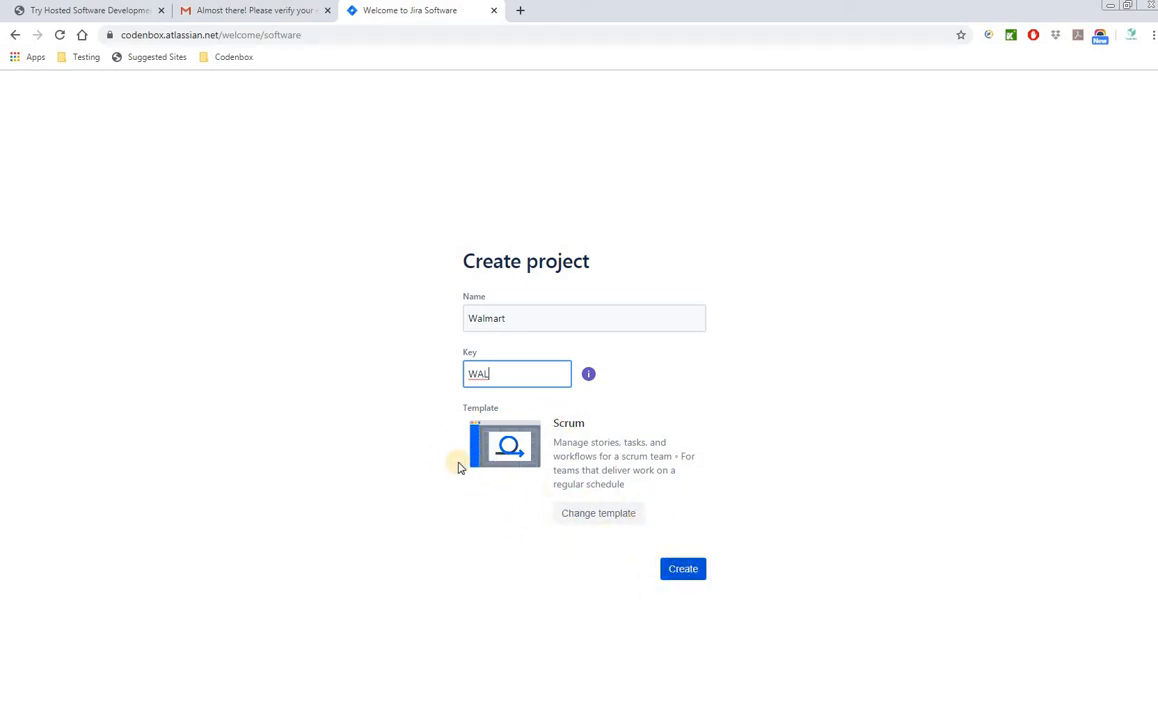
left_click(681, 578)
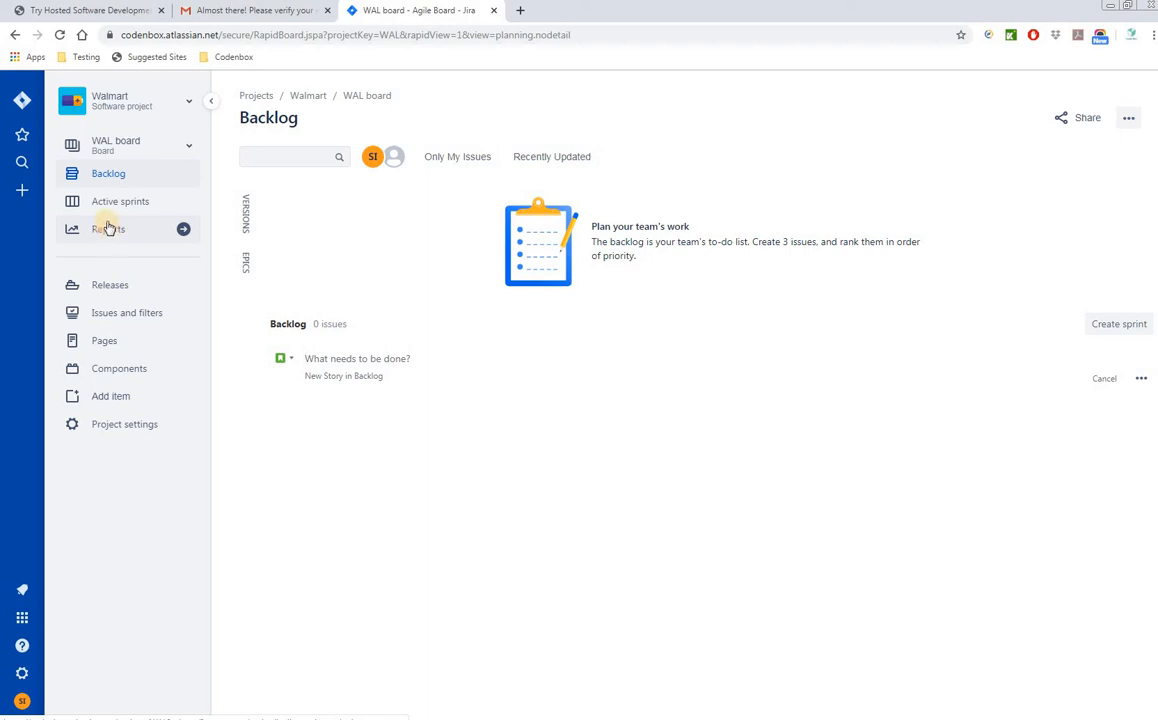
- Add the description 'Testing simple project' in the Walmart project settings and save the details
left_click(125, 430)
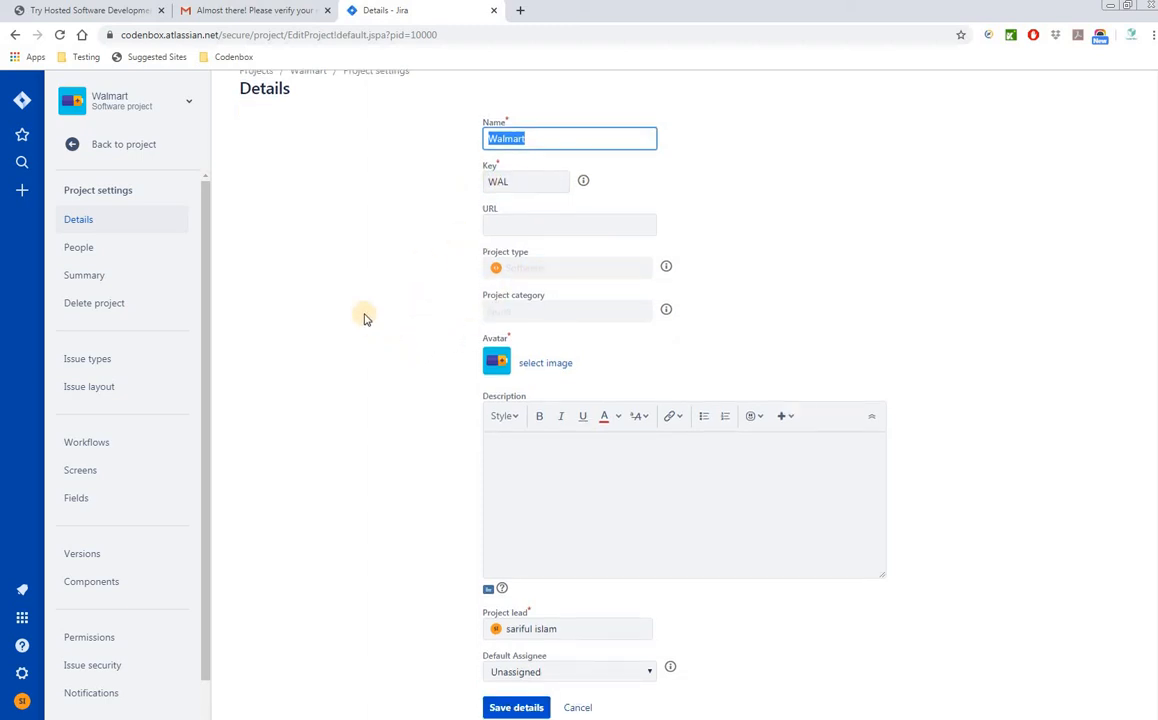
left_click(527, 470)
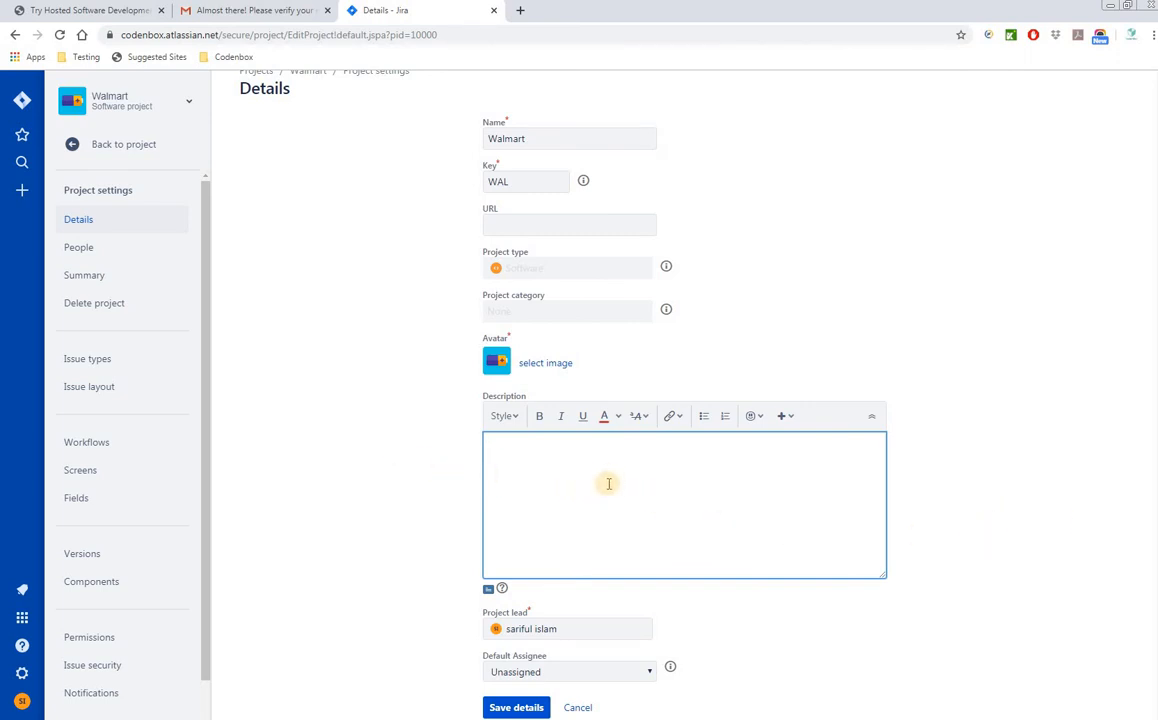
type("Testing simple project")
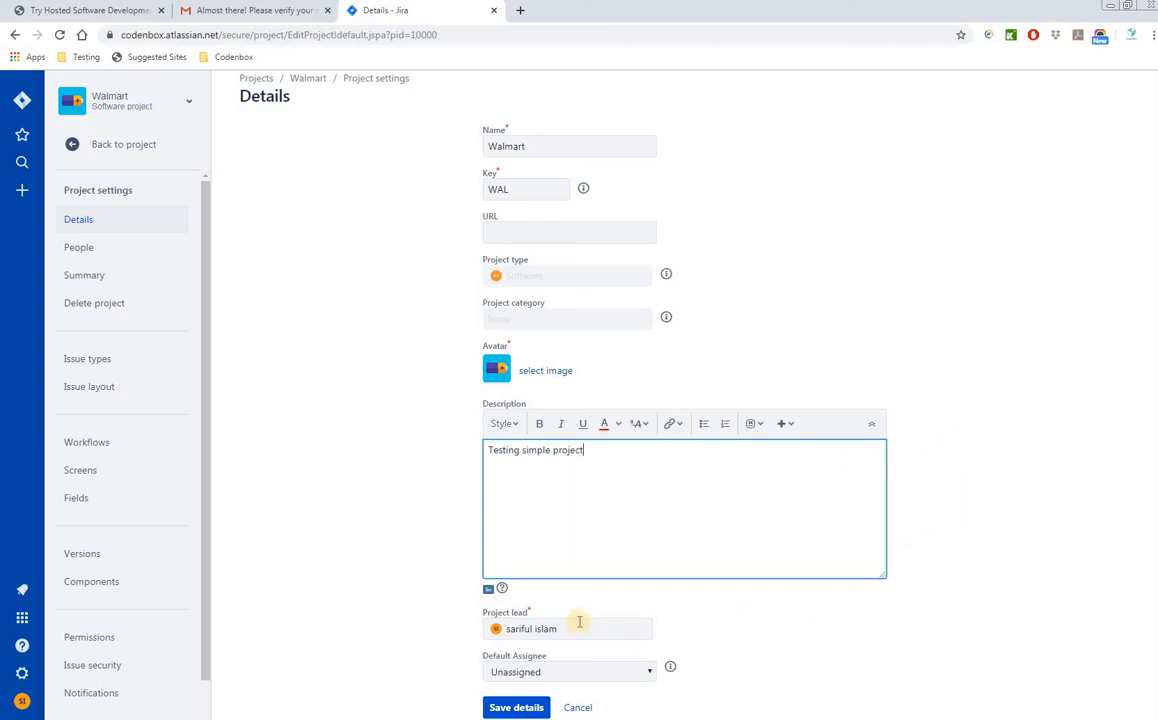
left_click(516, 707)
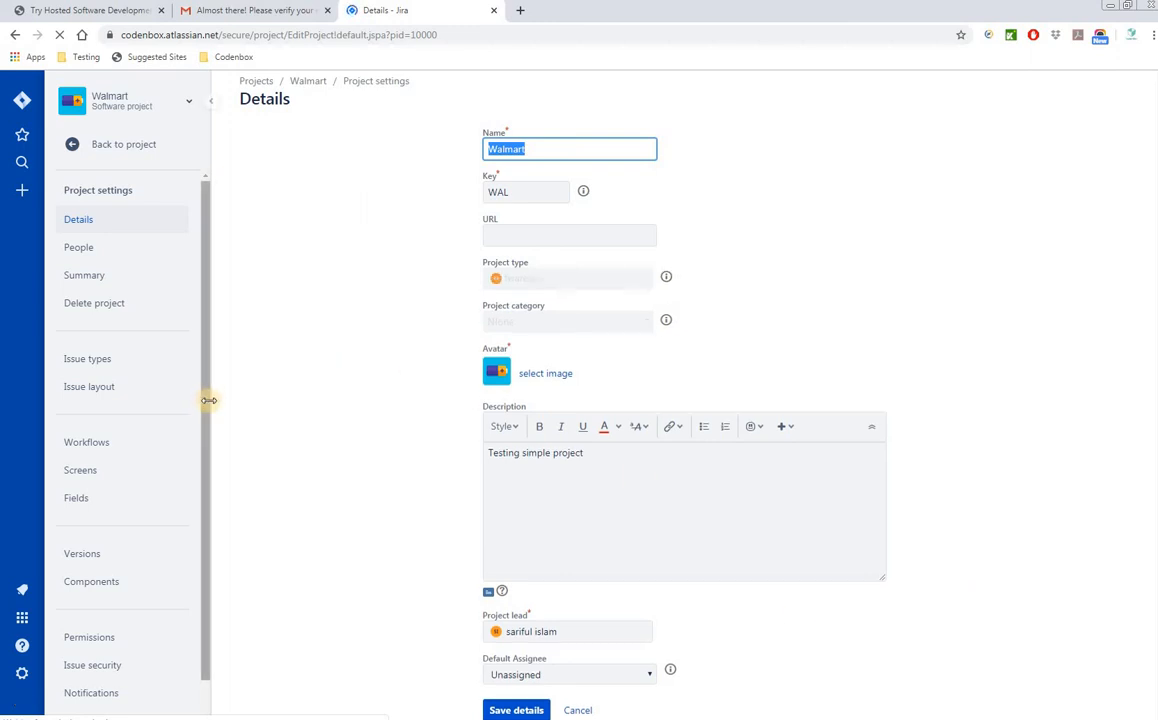
scroll(187, 530, "down", 1)
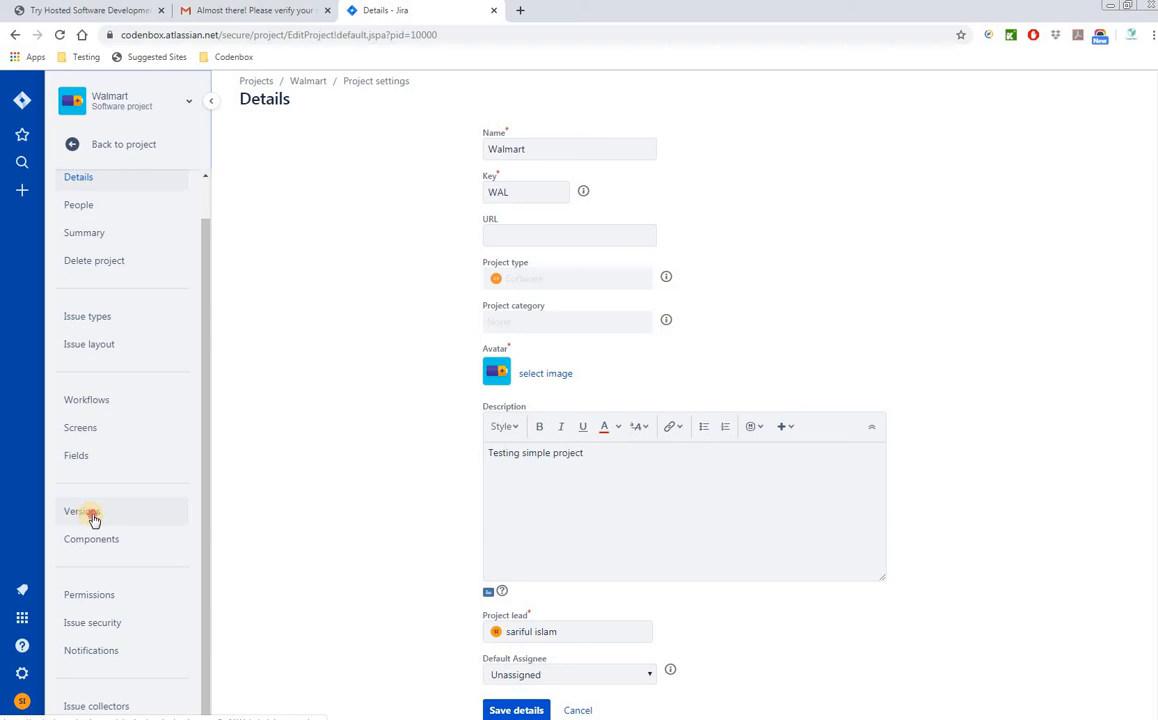
- Go to the Versions page in the project settings sidebar
left_click(84, 512)
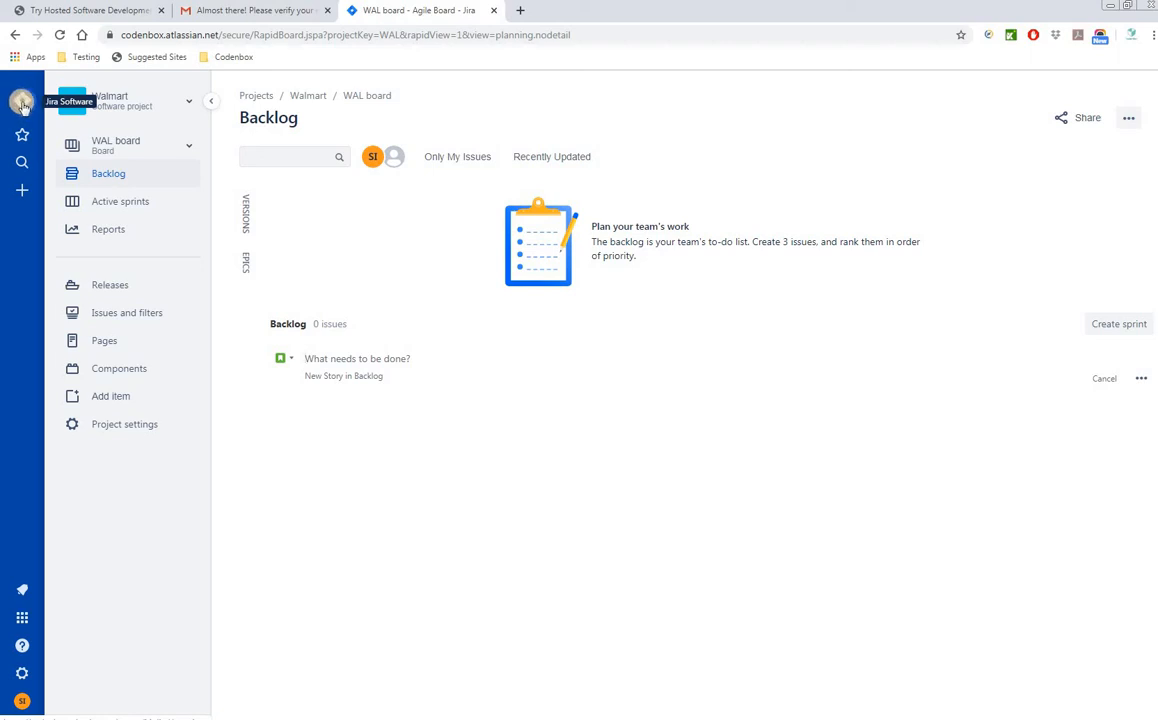
- Show the Jira settings Projects list containing Walmart (WAL)
left_click(22, 102)
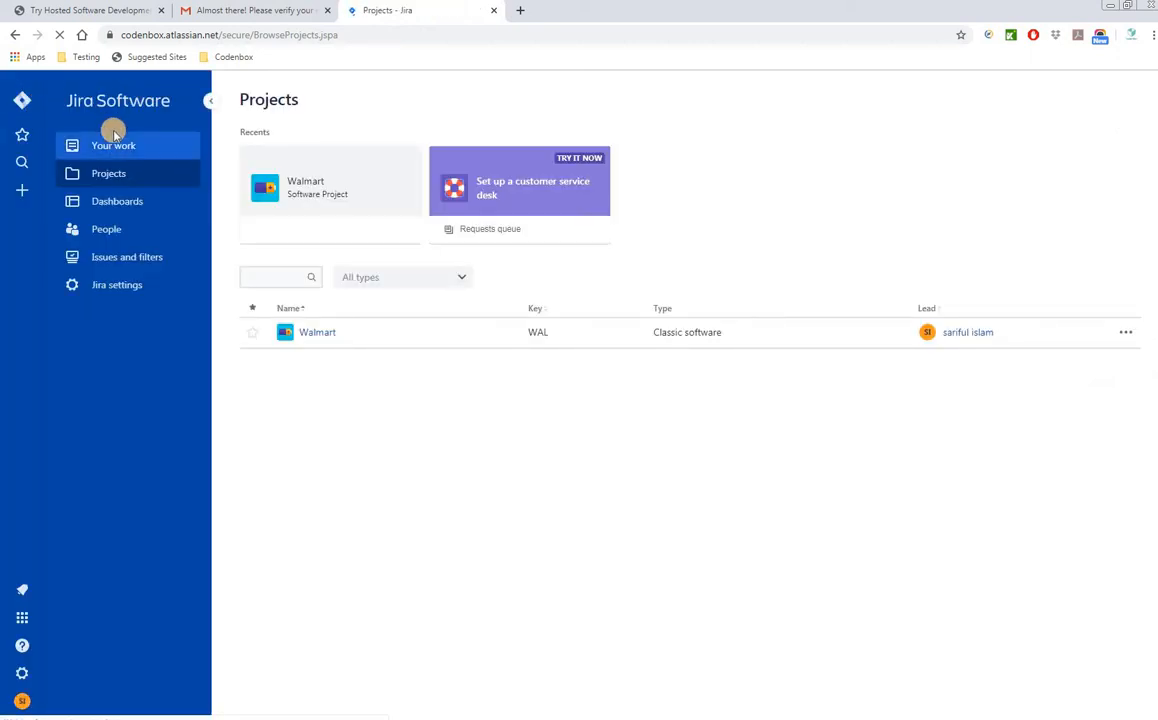
left_click(116, 288)
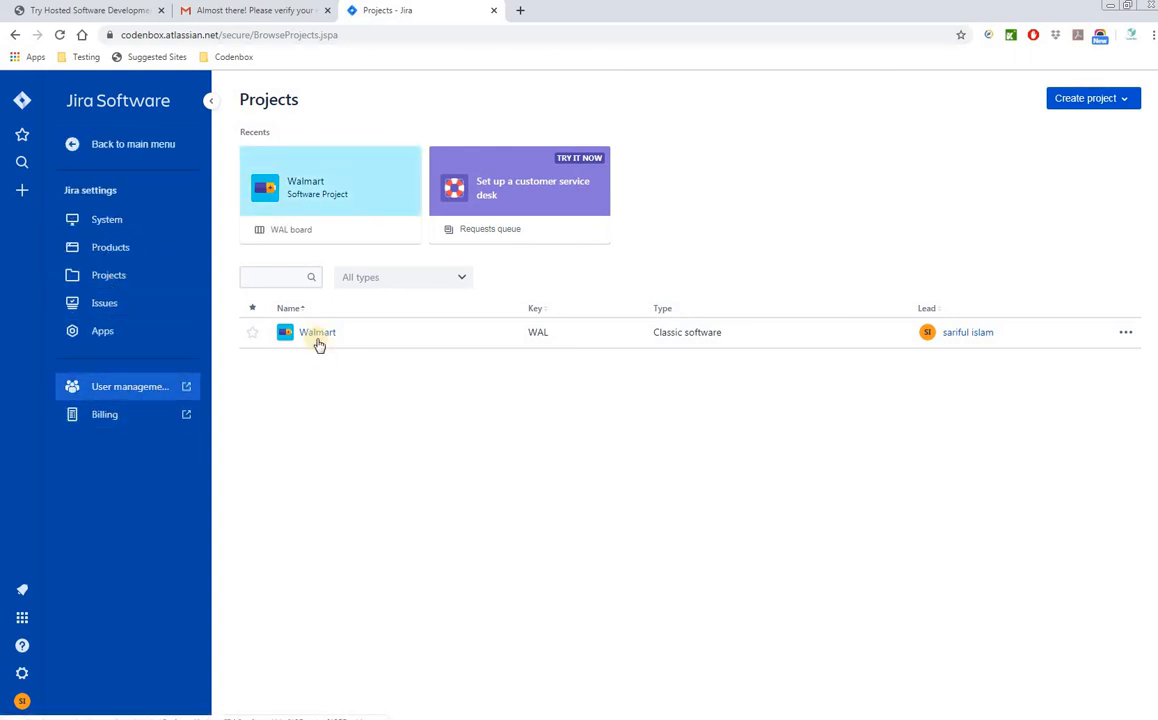
- Look through the site's users in User management, then close the Administration tab with Ctrl+W
left_click(133, 389)
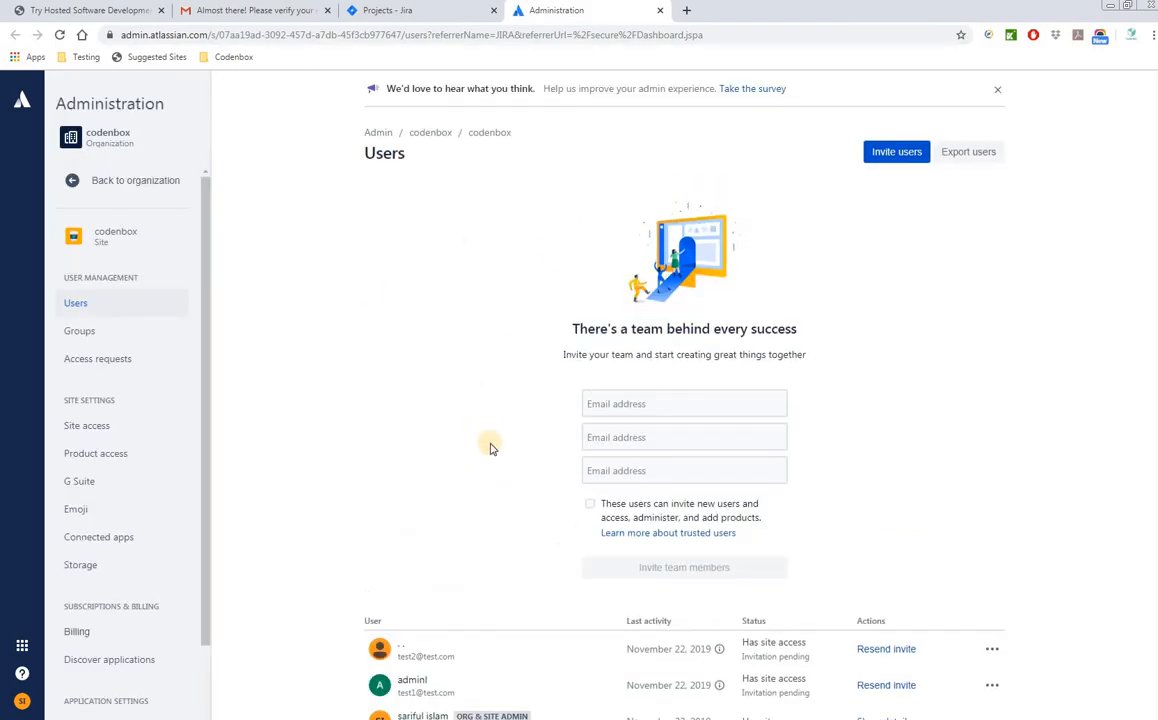
scroll(426, 440, "down", 1)
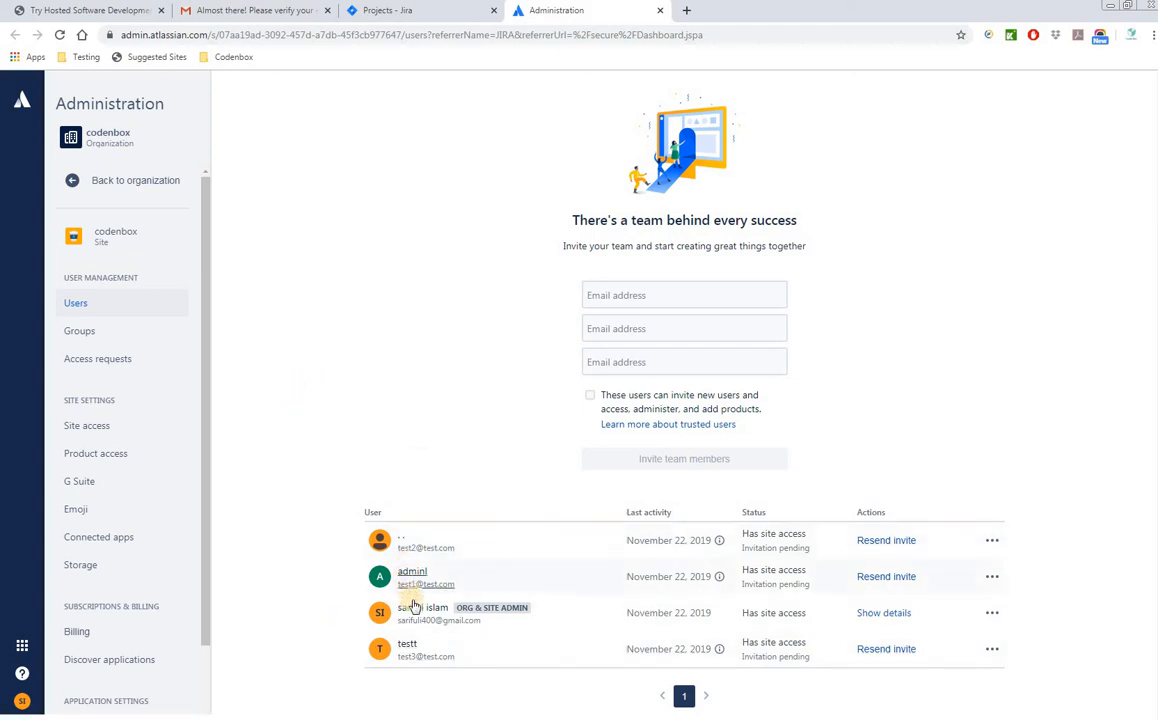
scroll(827, 584, "up", 1)
scroll(827, 584, "down", 1)
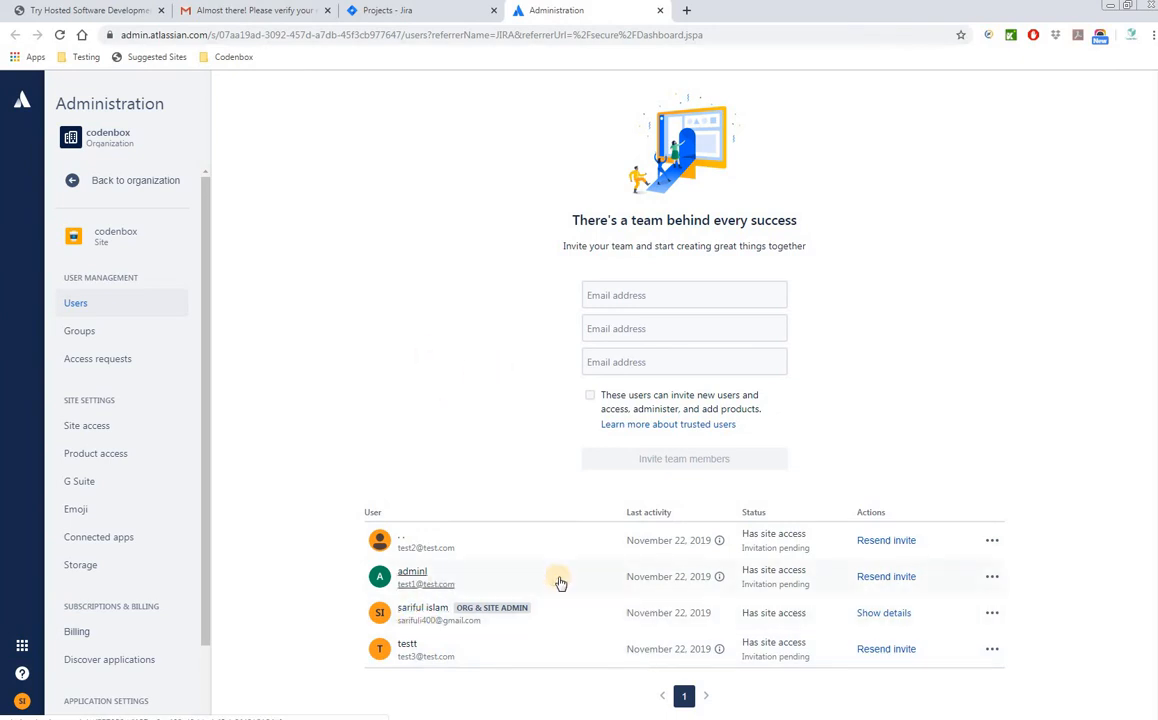
key("ctrl+w")
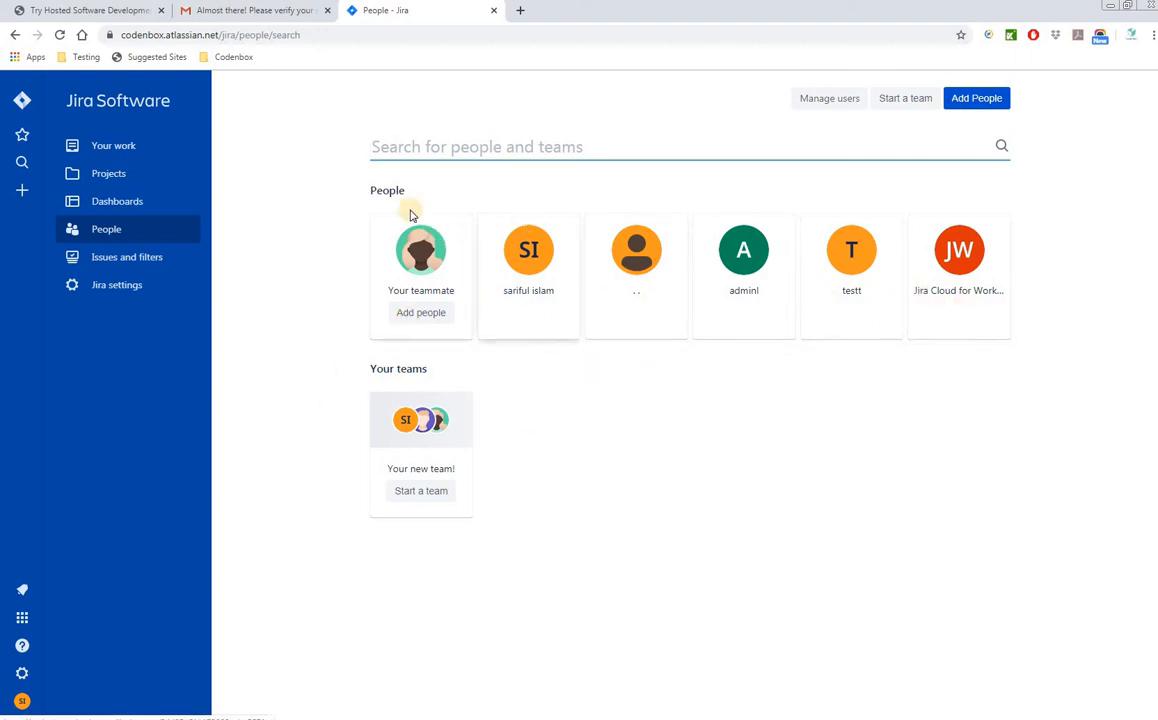
left_click(522, 149)
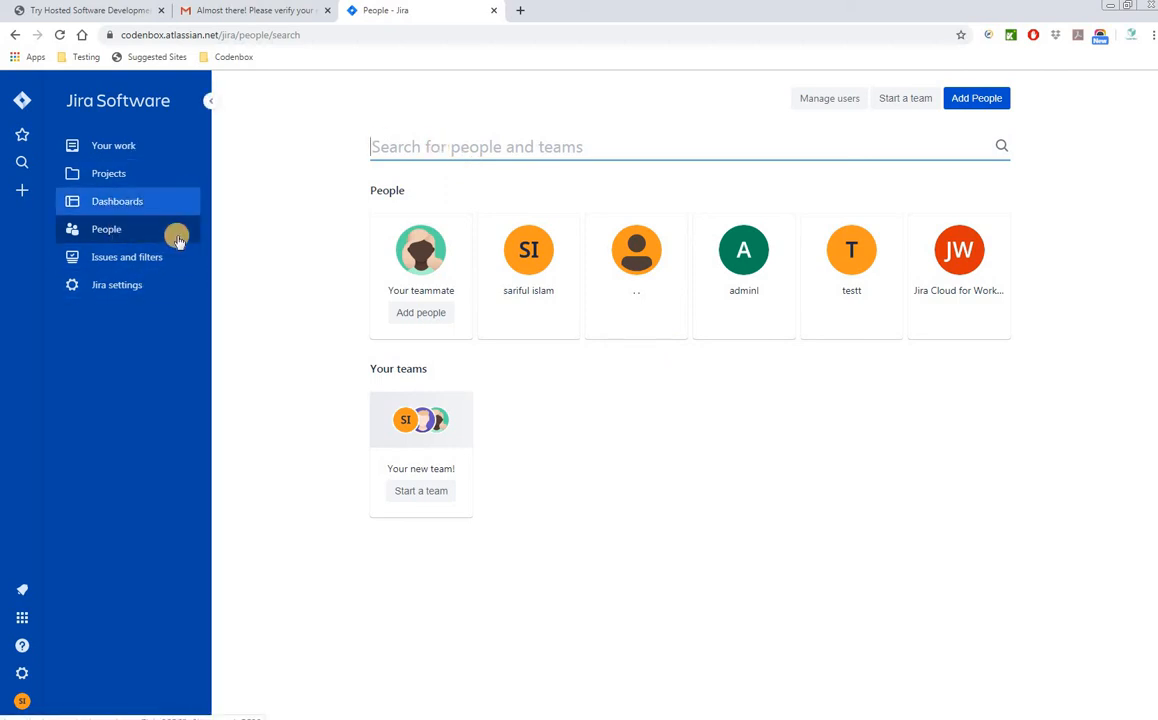
left_click(124, 200)
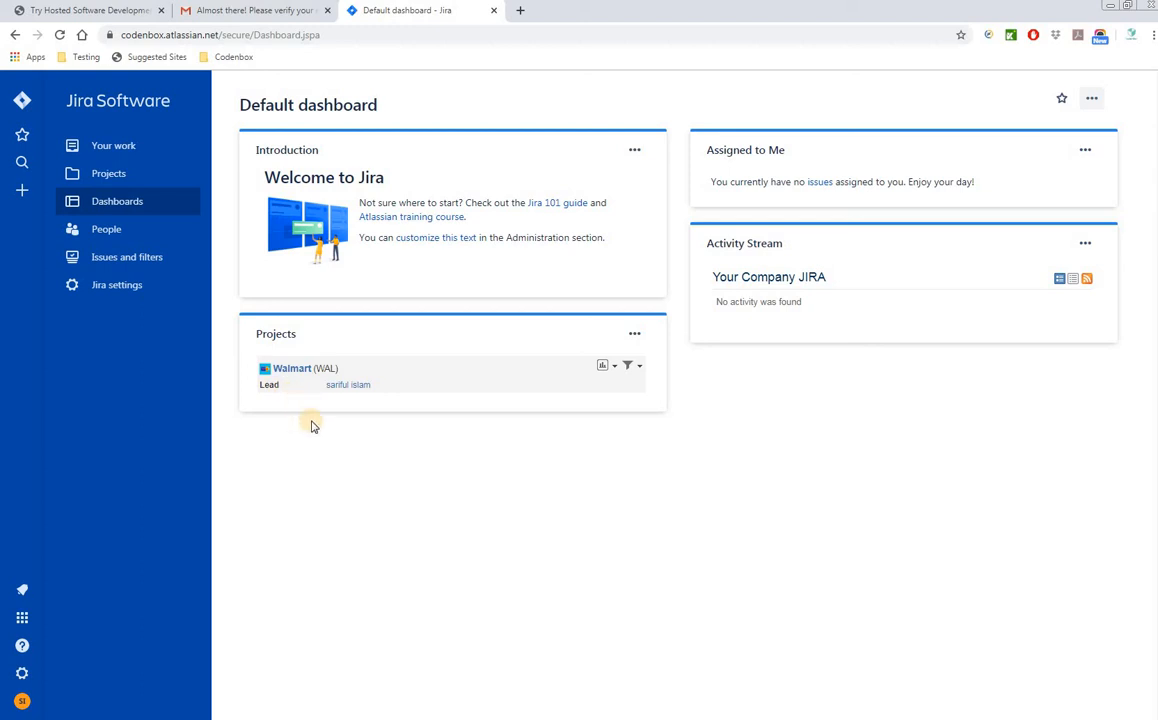
- Go to the Walmart (WAL) board via the dashboard's Projects gadget
left_click(299, 369)
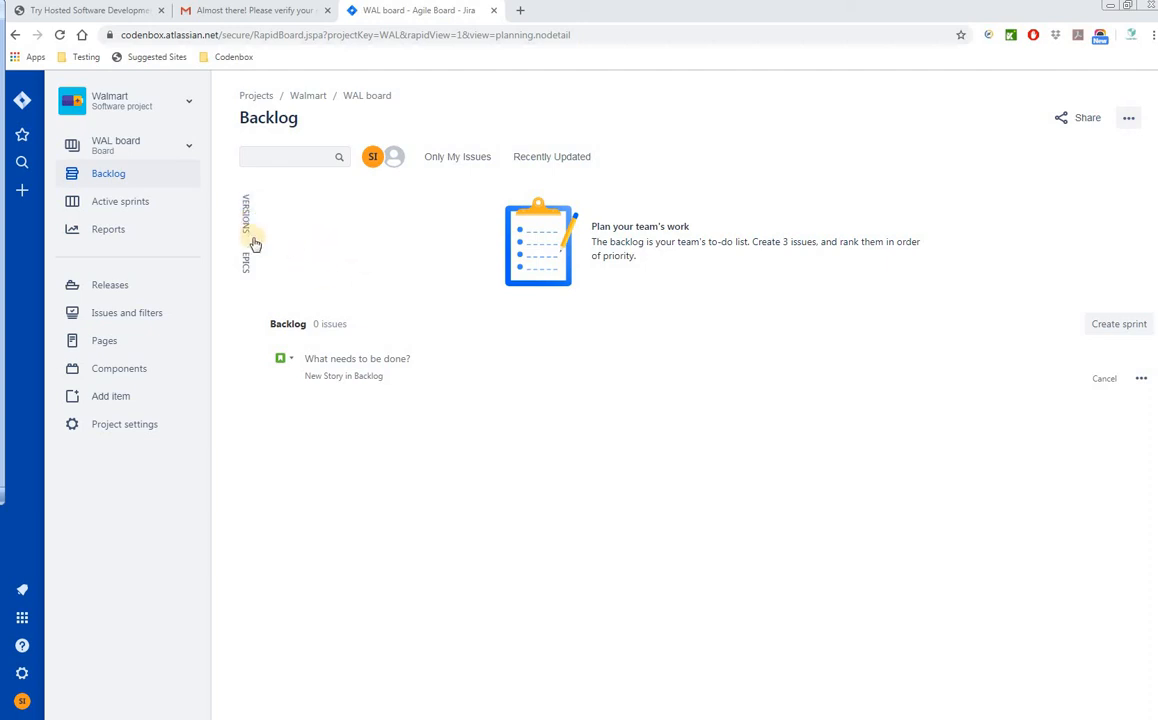
- Create version WmartV1.1 starting 22/Nov/19 from the board's Versions panel
left_click(249, 224)
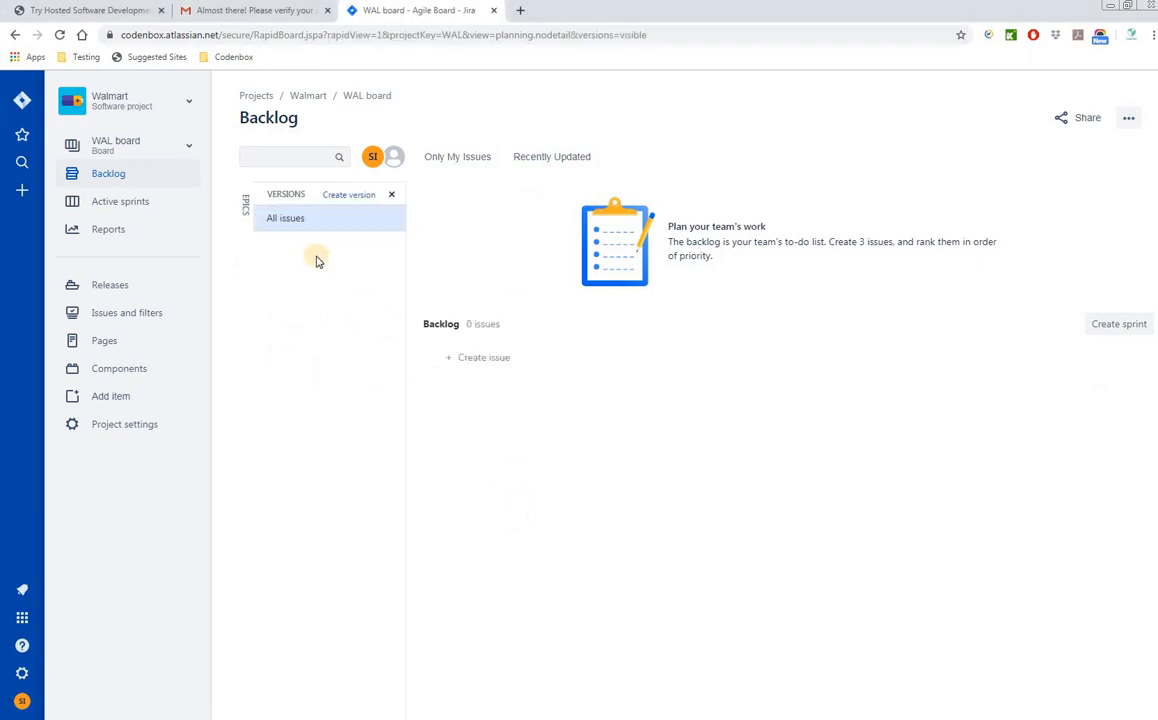
left_click(350, 199)
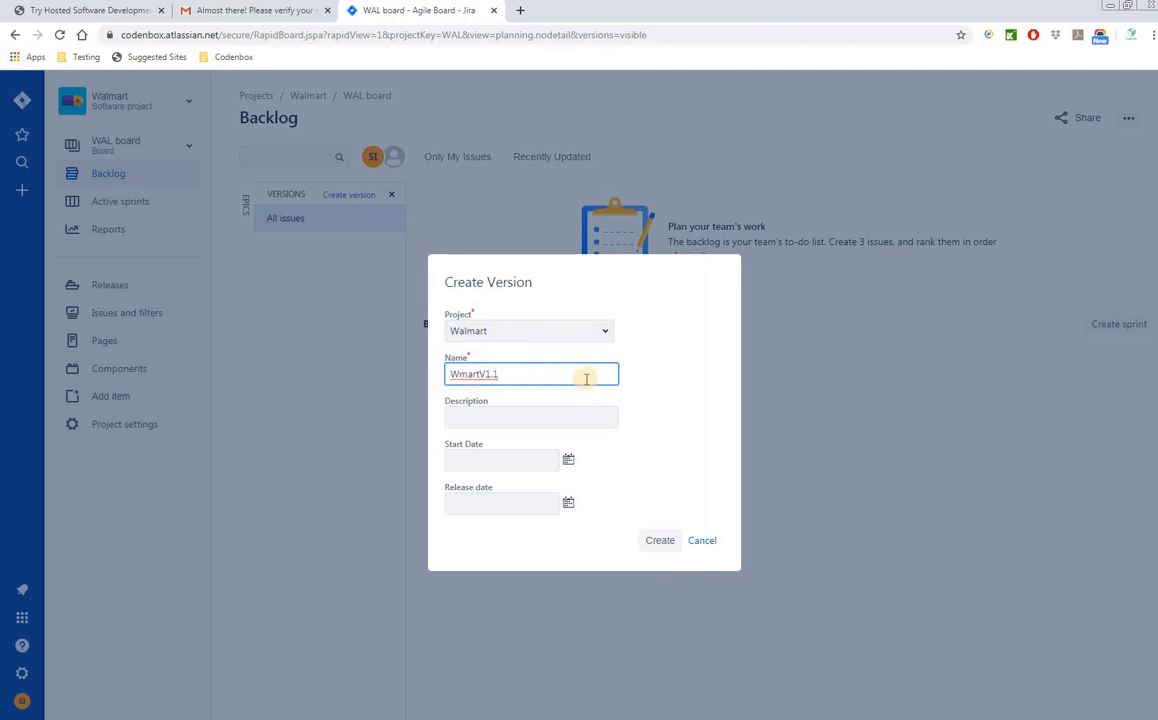
key("alt+Tab")
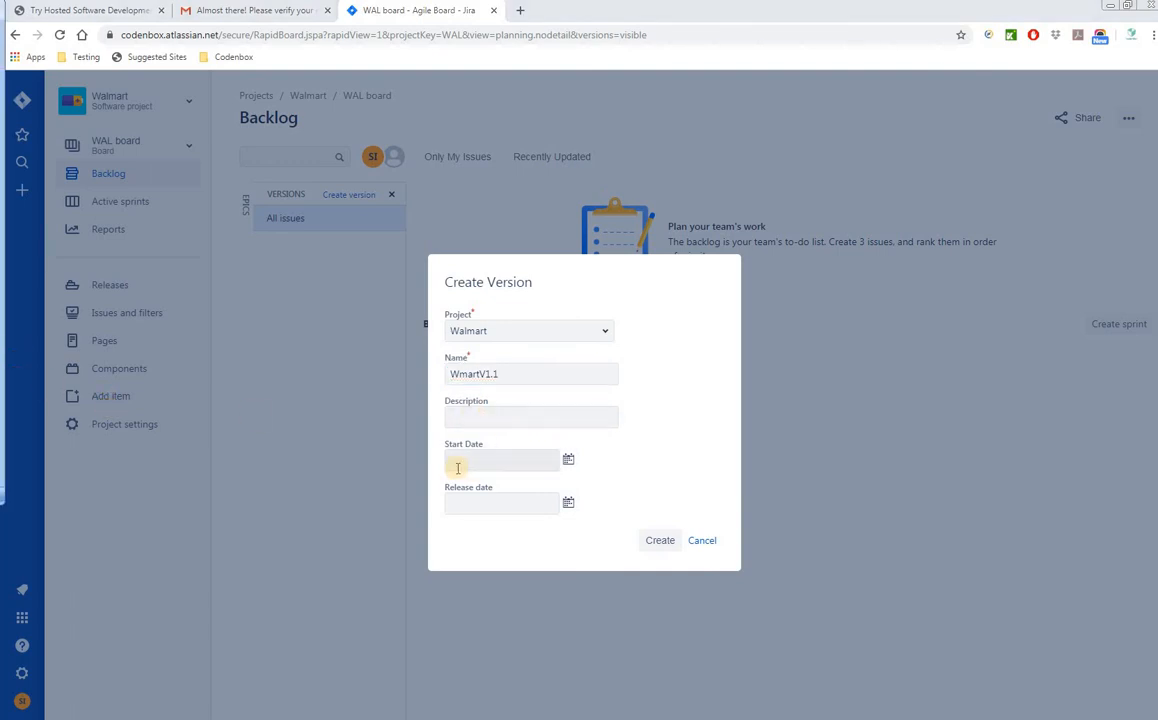
left_click(568, 461)
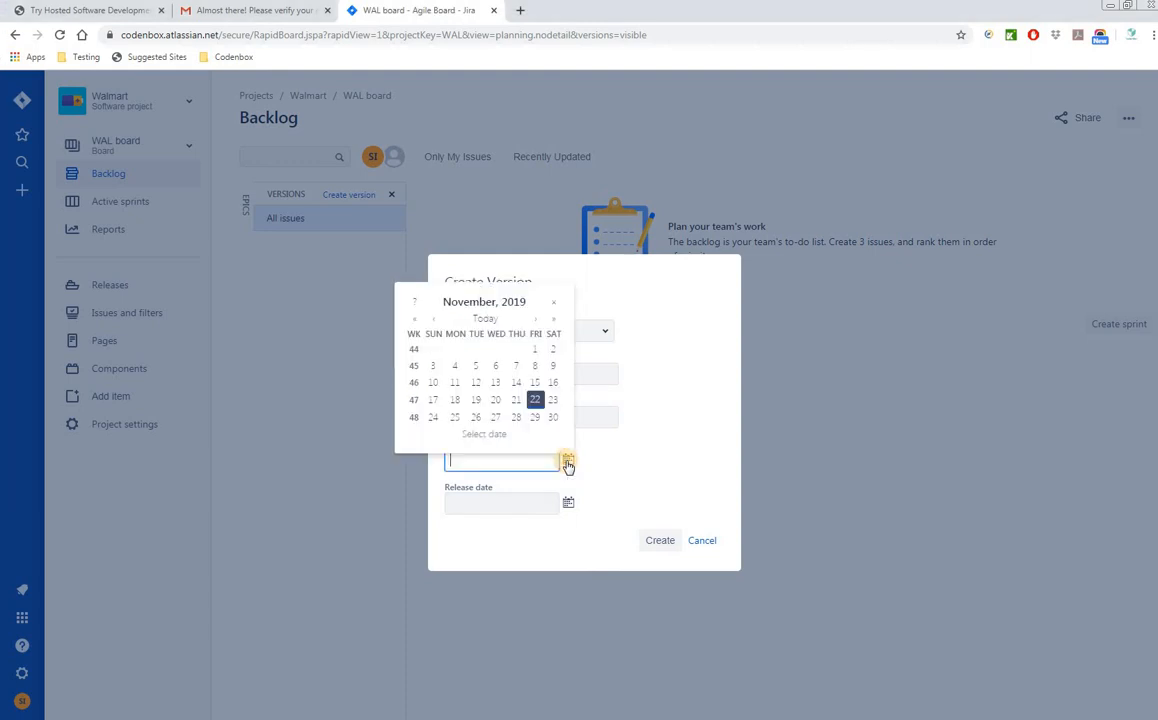
left_click(535, 401)
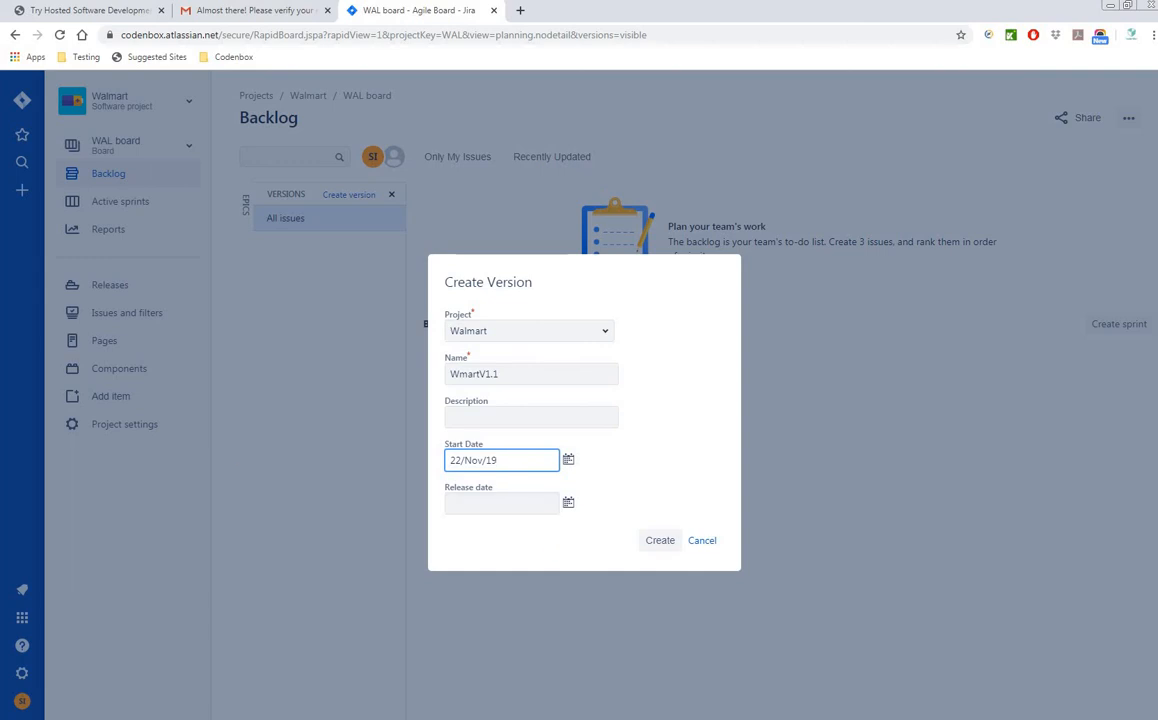
key("alt+Tab")
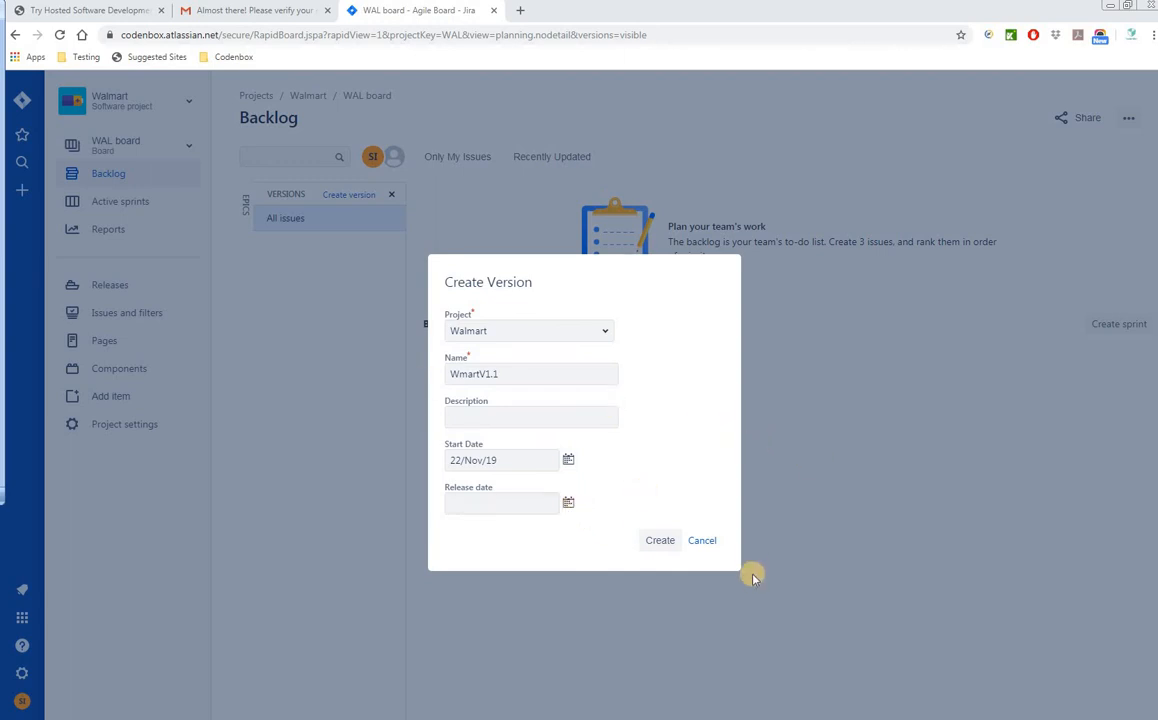
left_click(660, 541)
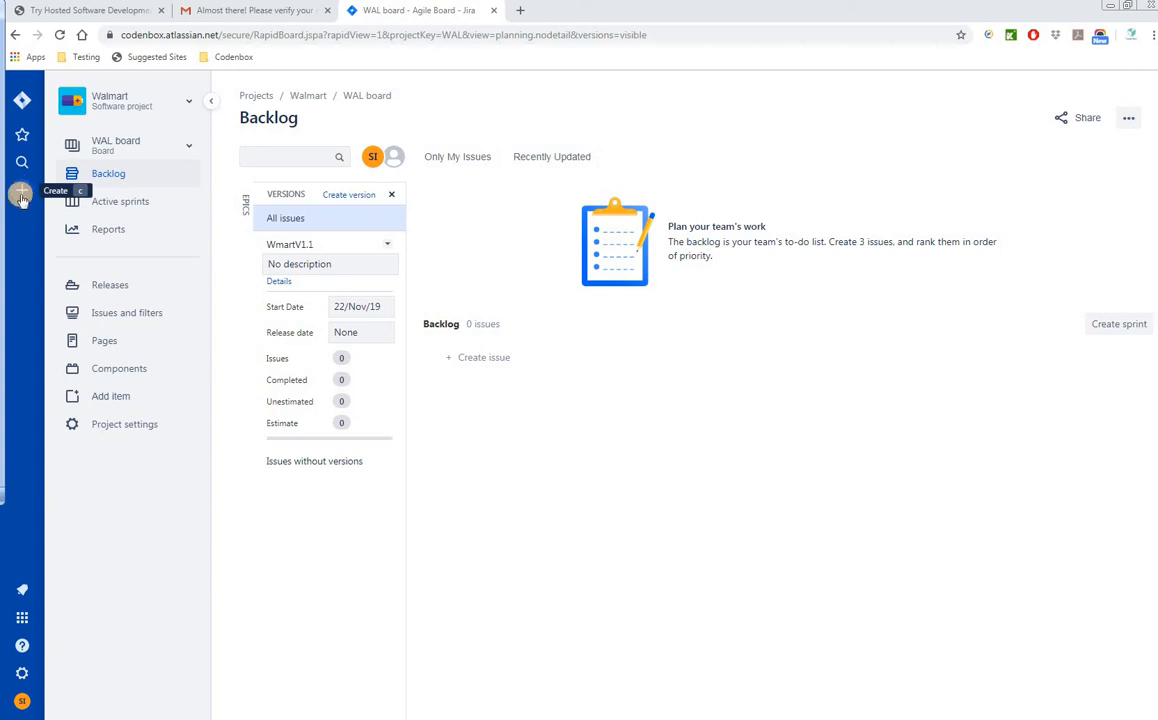
- Start a new Walmart issue with the issue type set to Epic
left_click(21, 193)
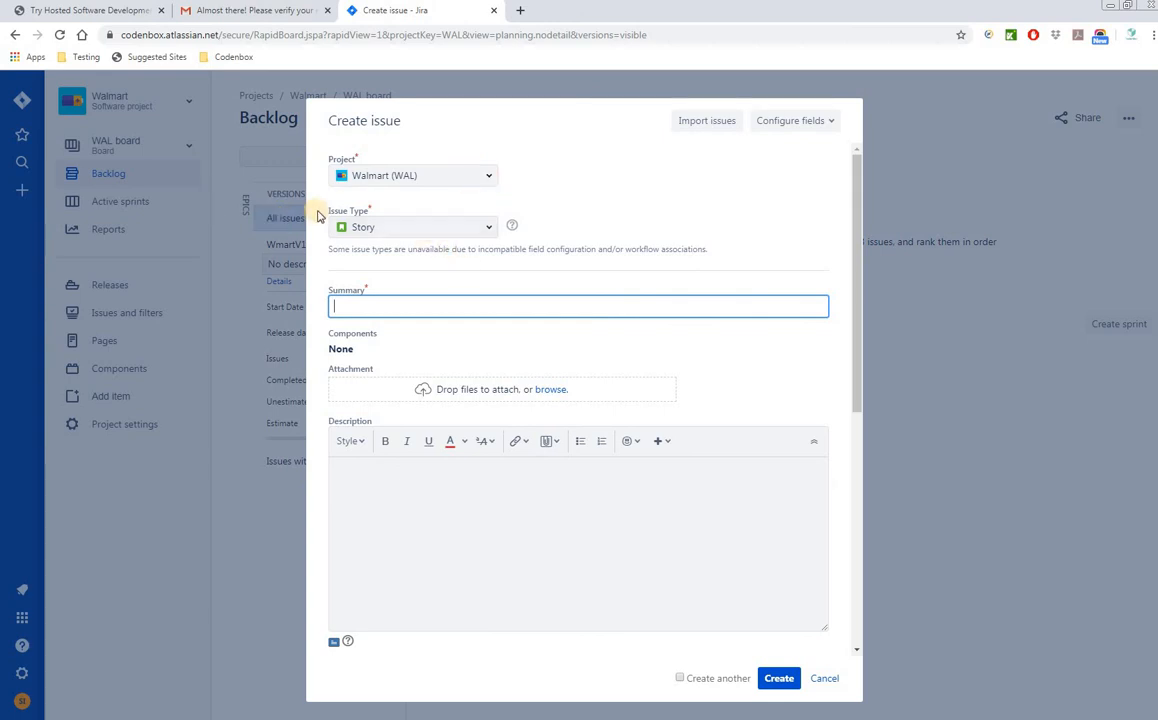
left_click(490, 230)
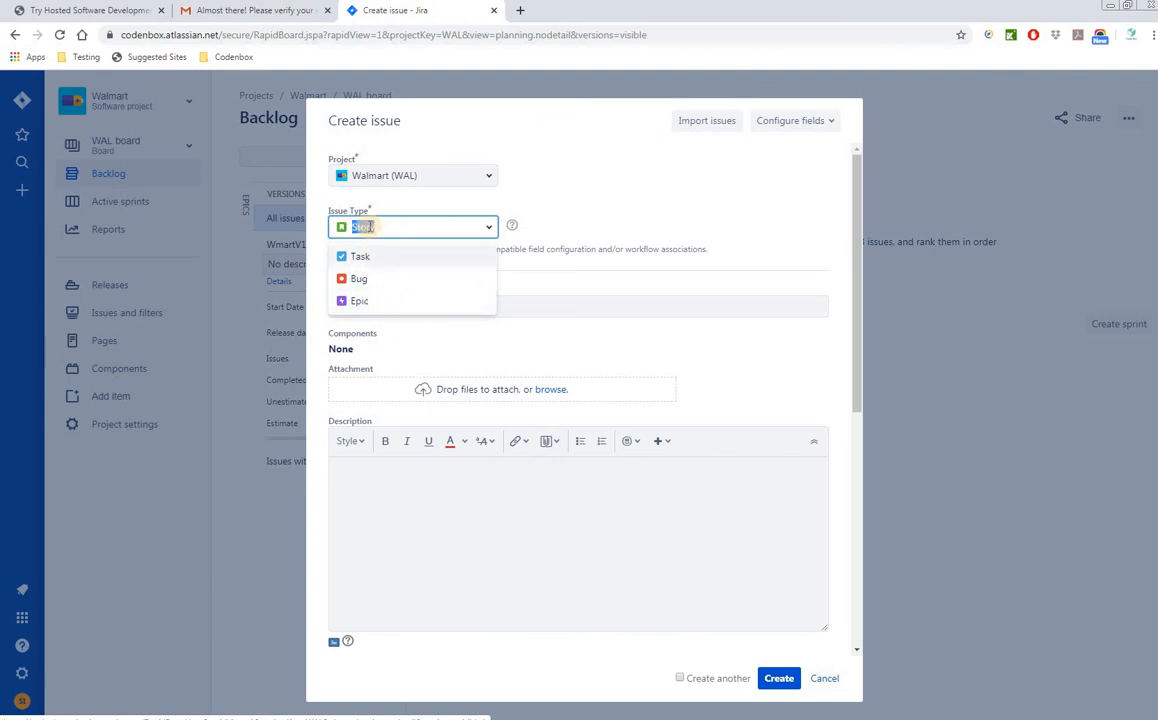
left_click(372, 303)
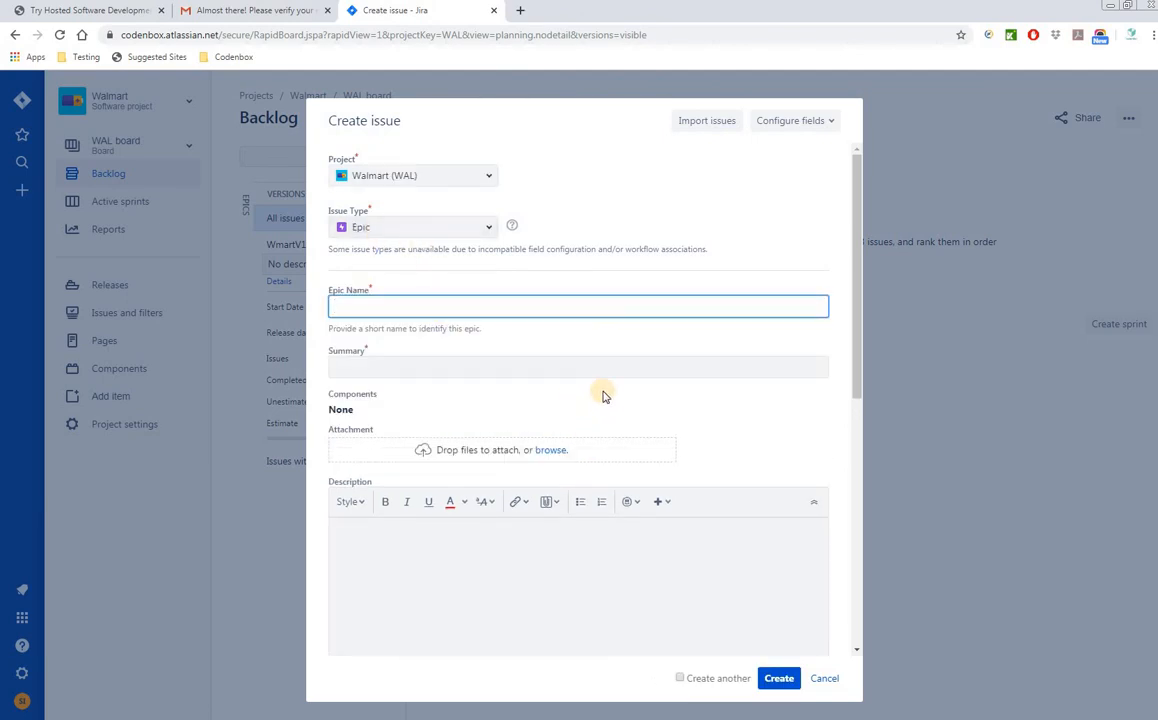
- Bring the Agile_Epics_UserStories_TestCase Excel workbook over the Create issue form
left_click(2, 250)
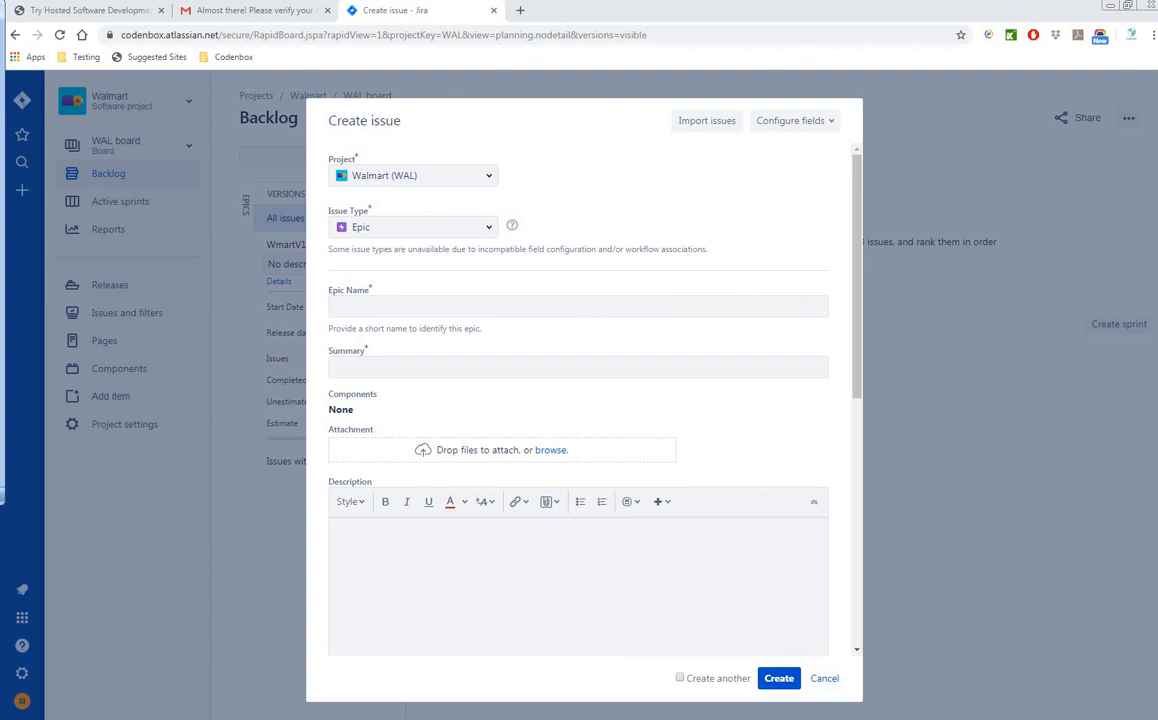
left_click(436, 304)
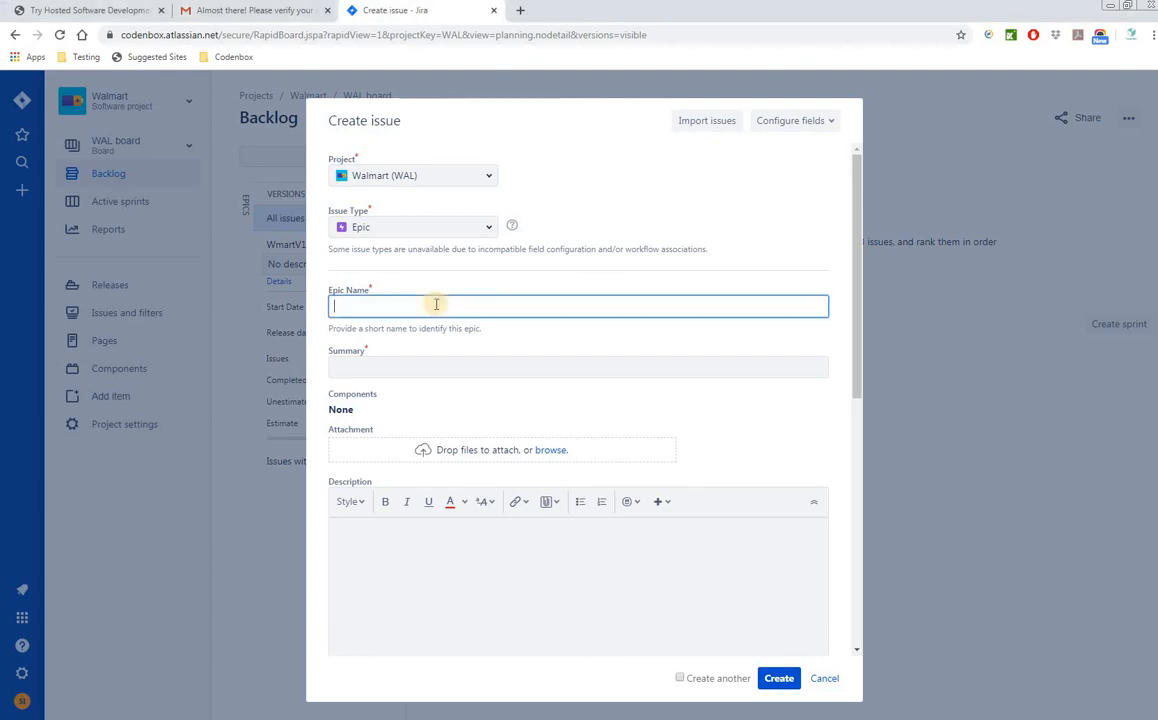
left_click(836, 404)
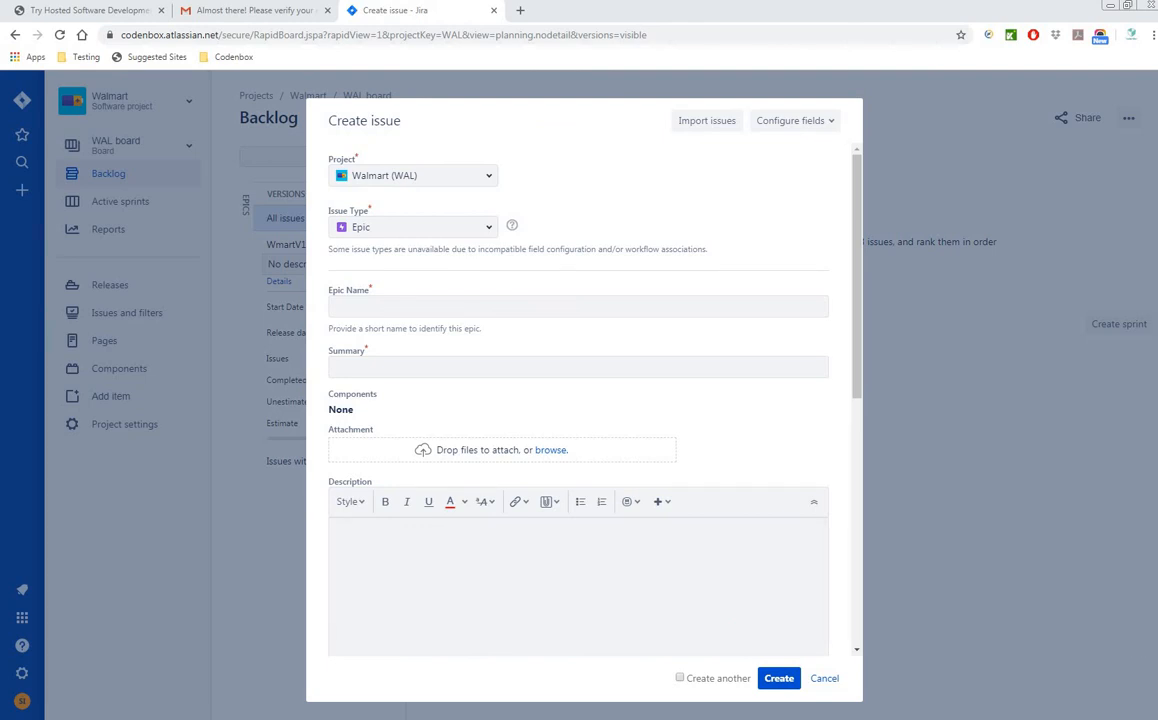
scroll(825, 510, "down", 2)
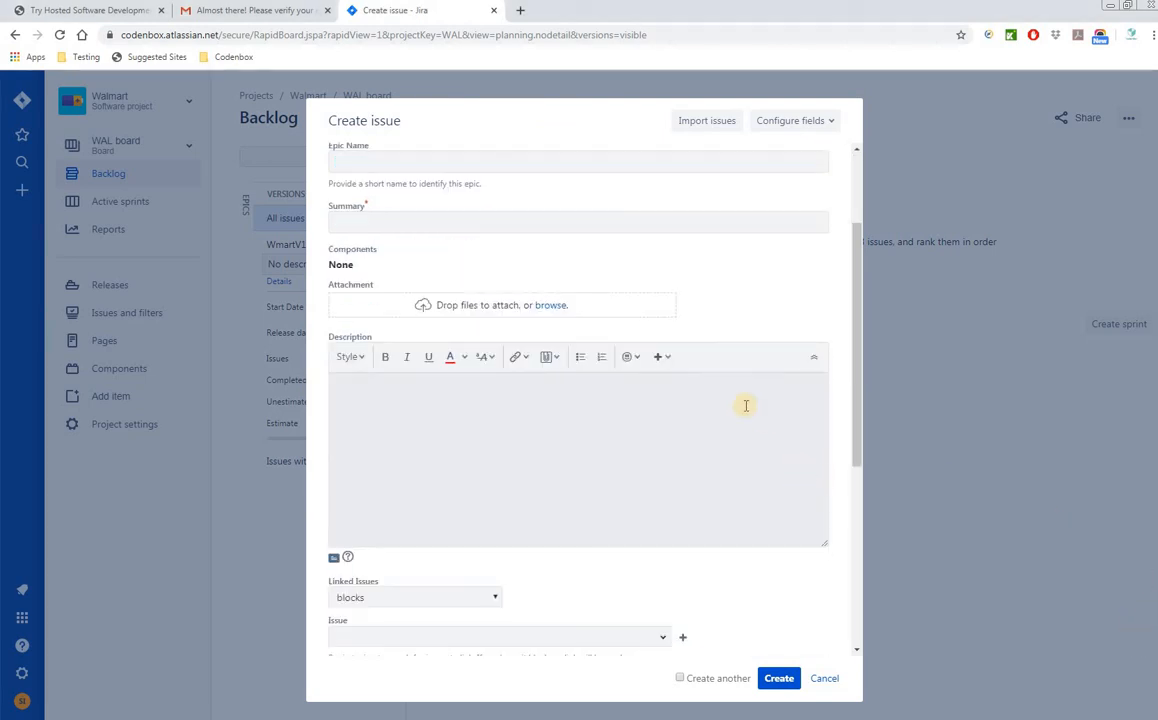
left_click_drag(858, 372, 875, 236)
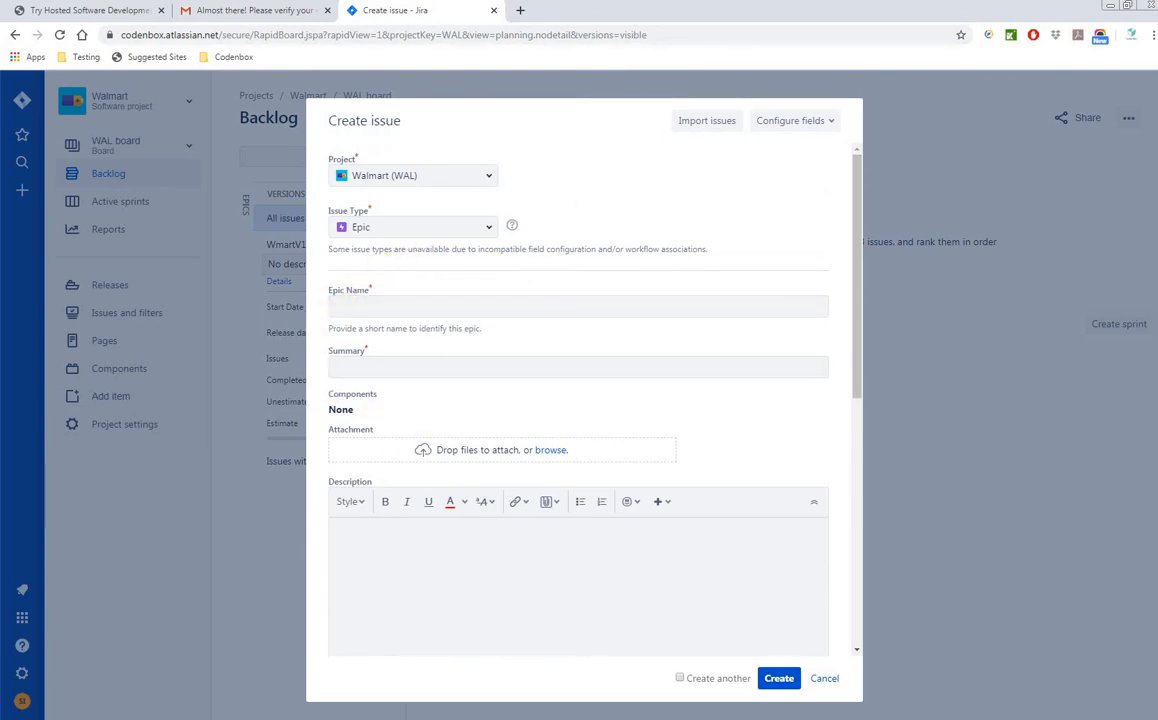
left_click_drag(2, 205, 900, 104)
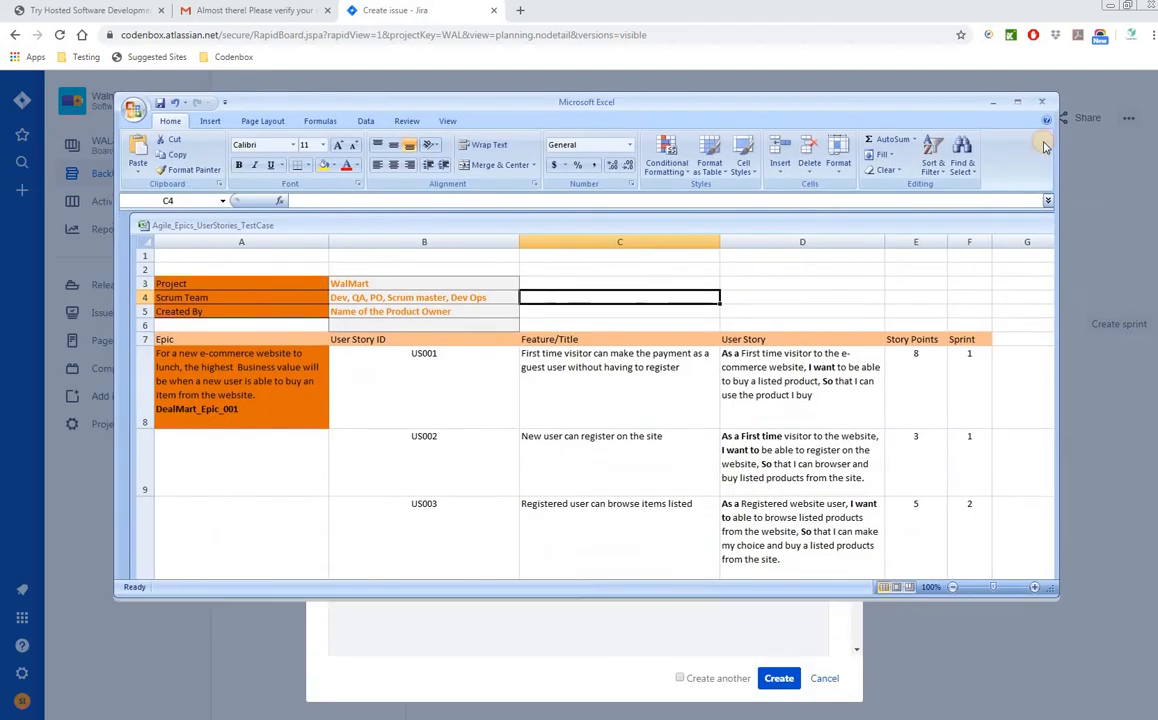
left_click(1018, 104)
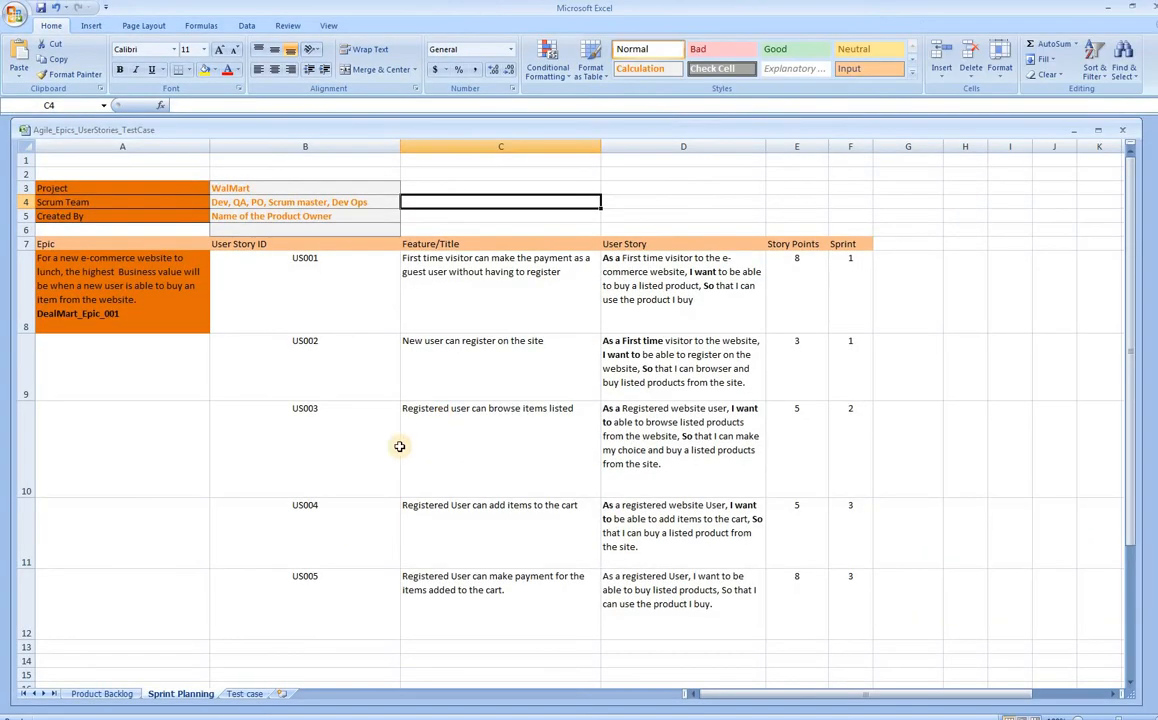
left_click(101, 693)
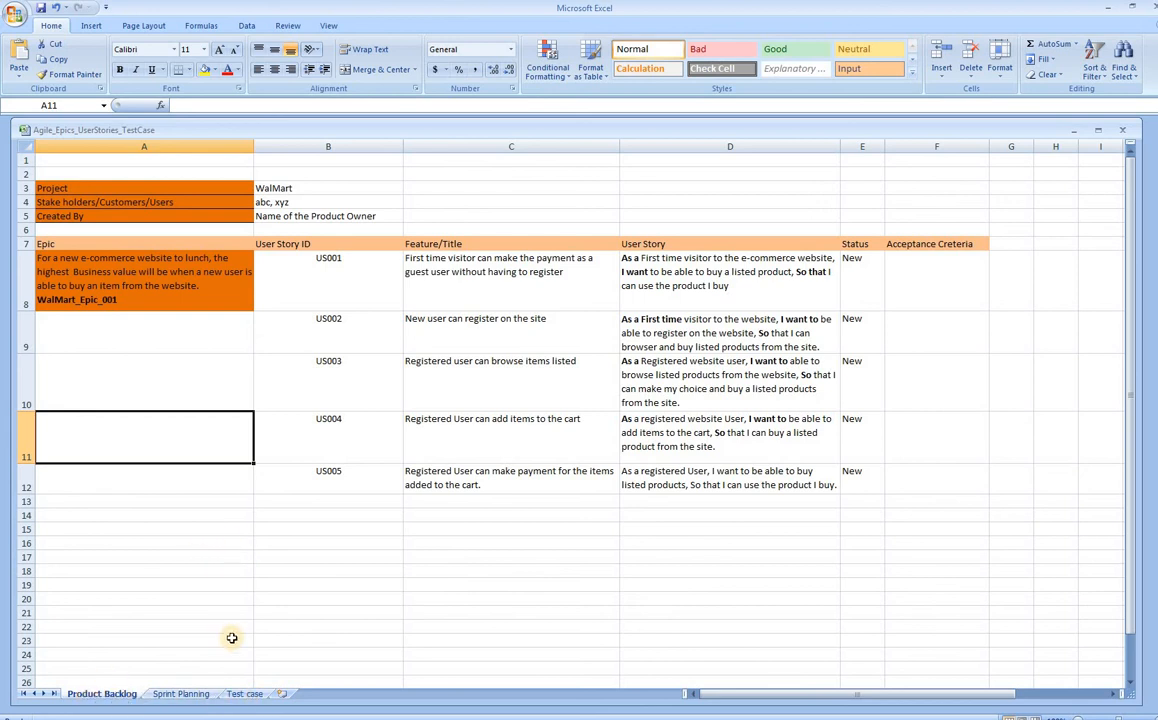
left_click(182, 695)
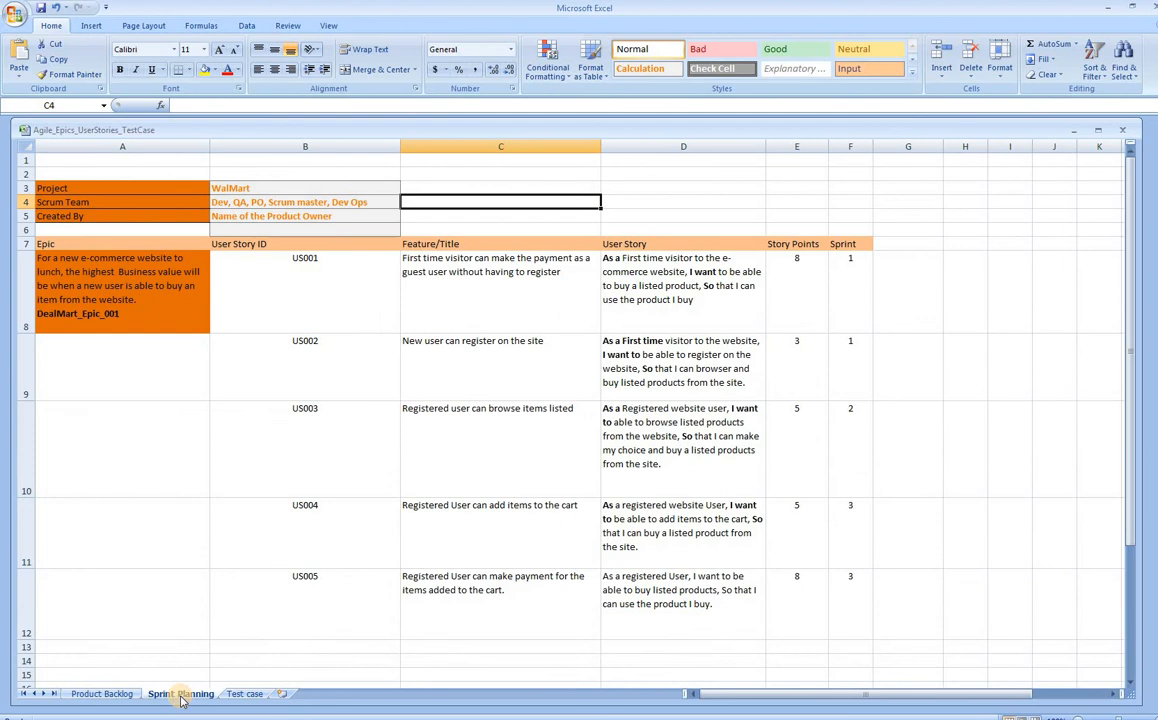
left_click(239, 695)
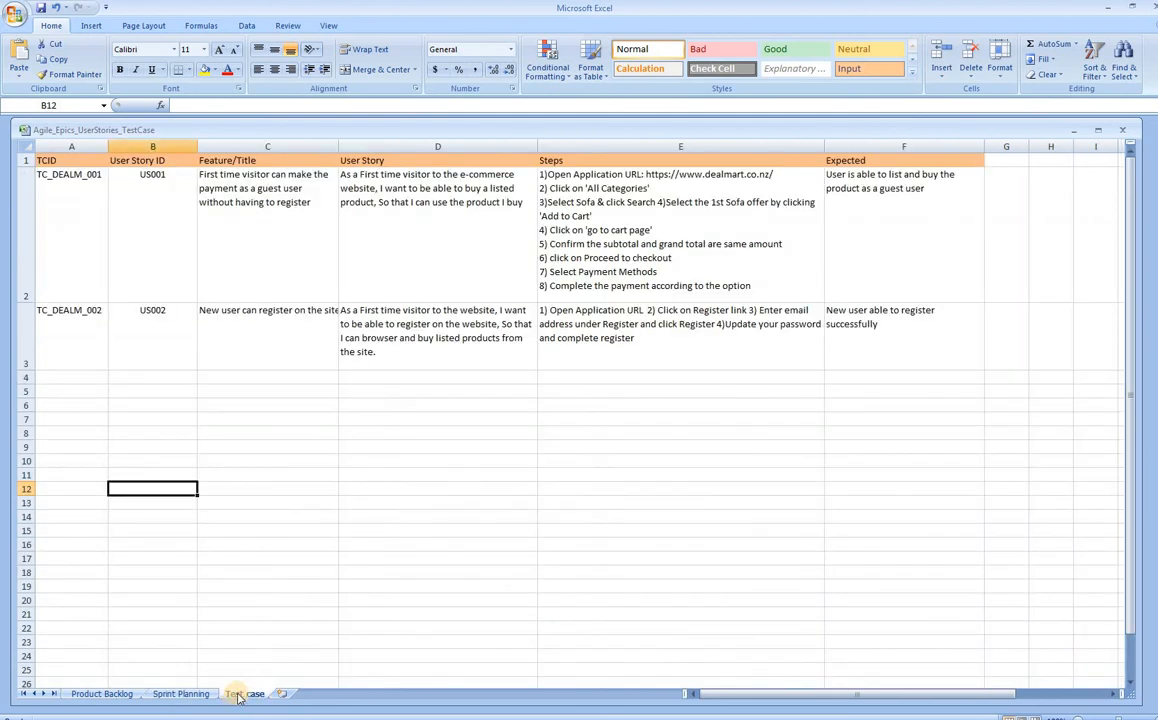
left_click(100, 694)
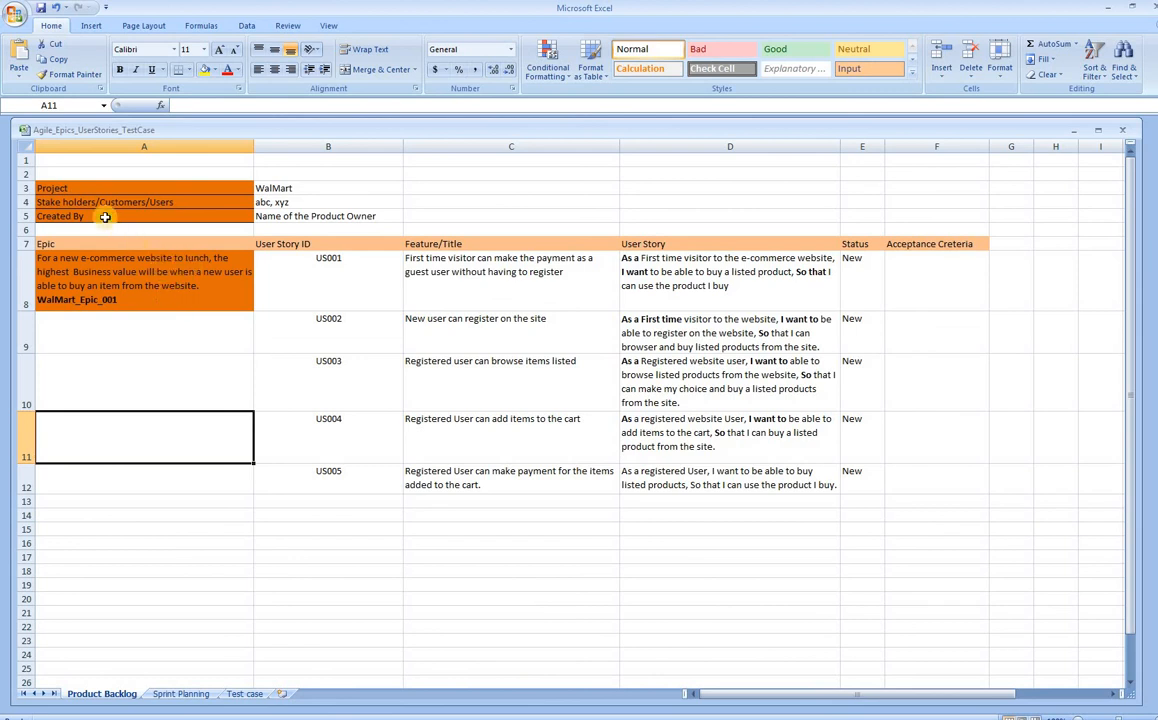
left_click(68, 188)
left_click(297, 187)
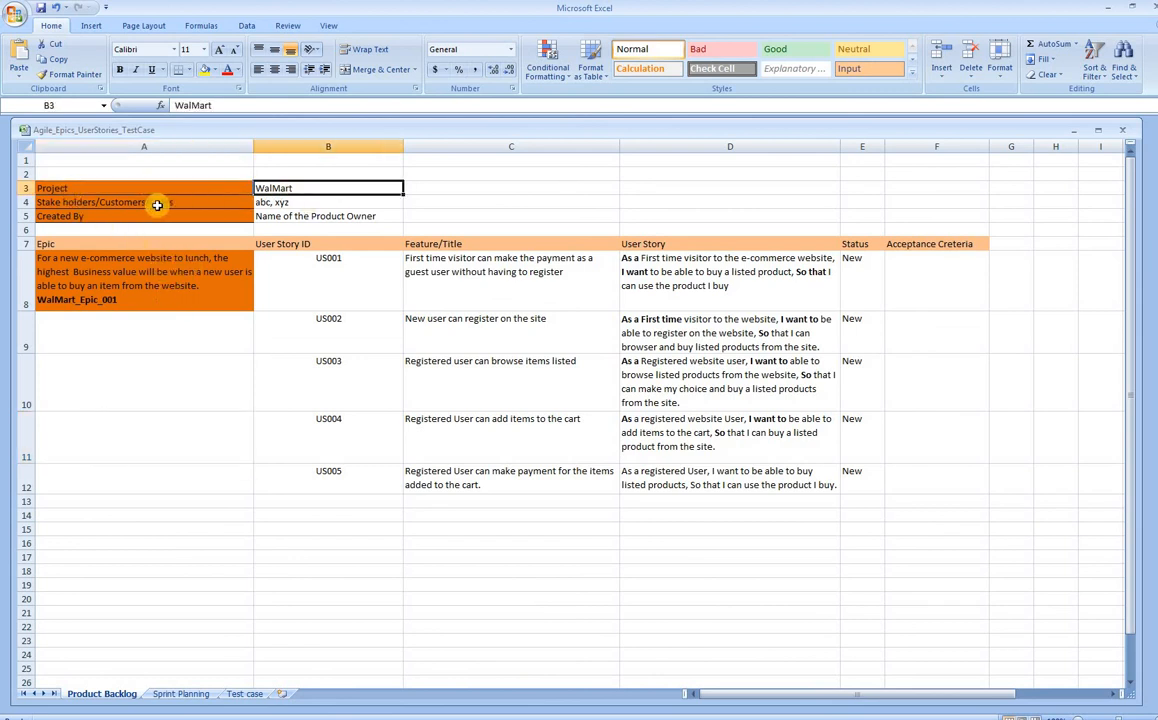
left_click(78, 203)
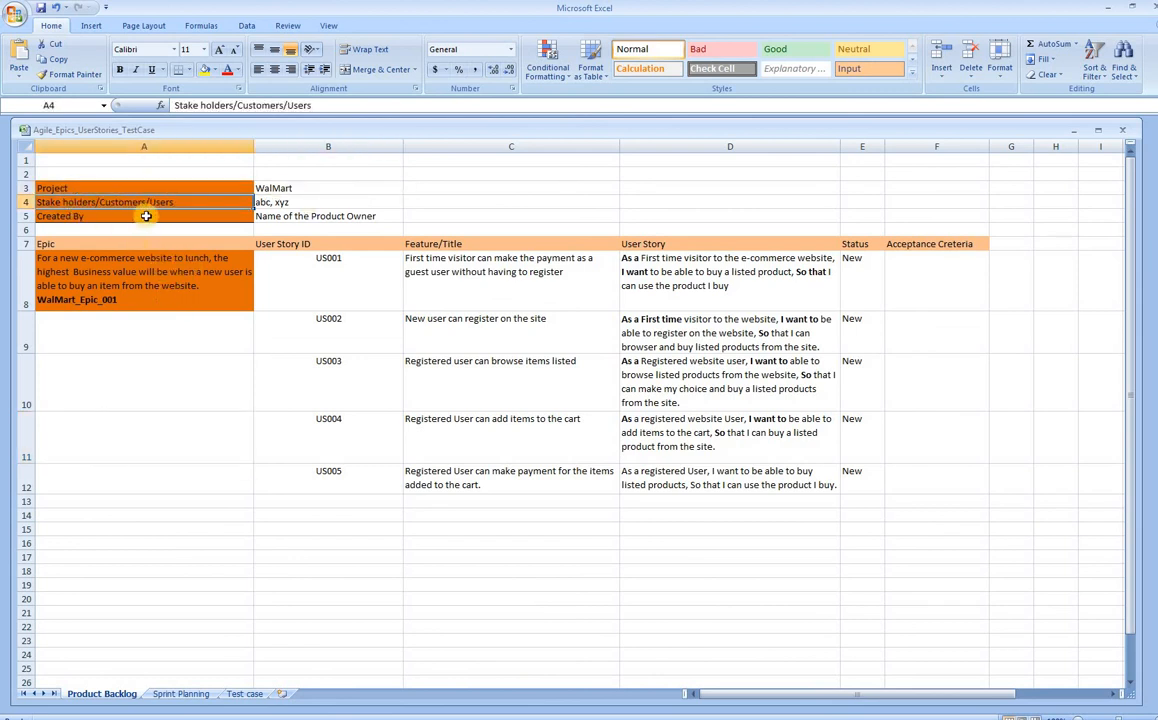
left_click(266, 203)
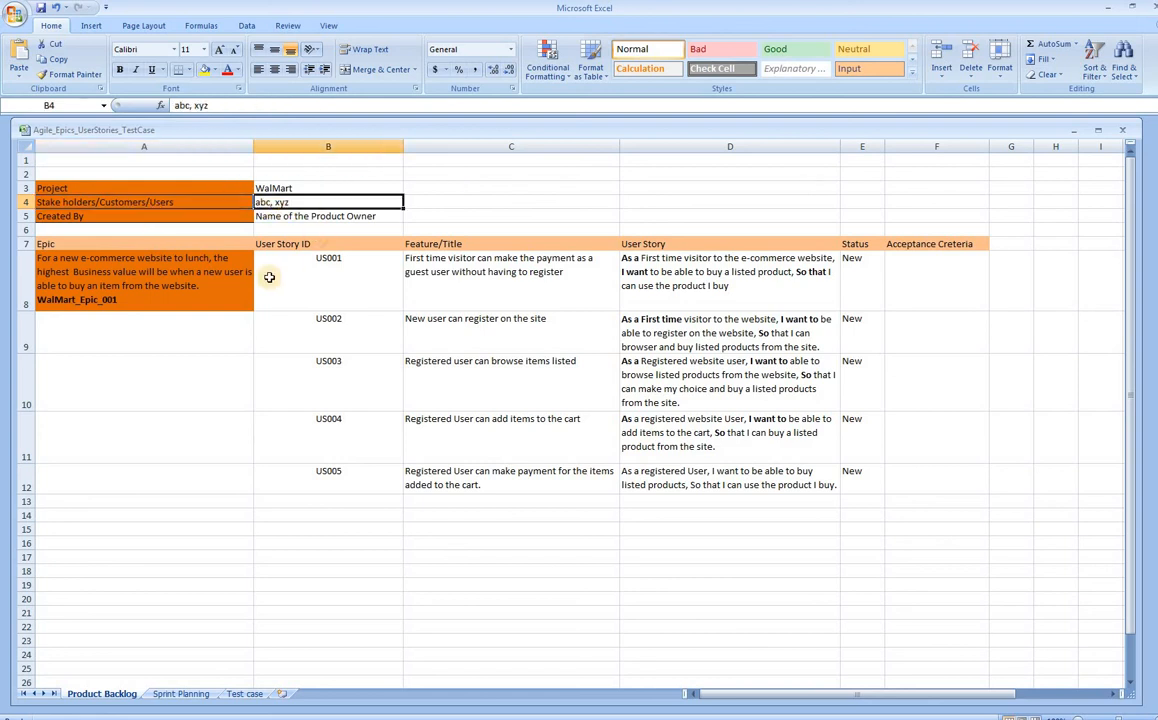
left_click(82, 219)
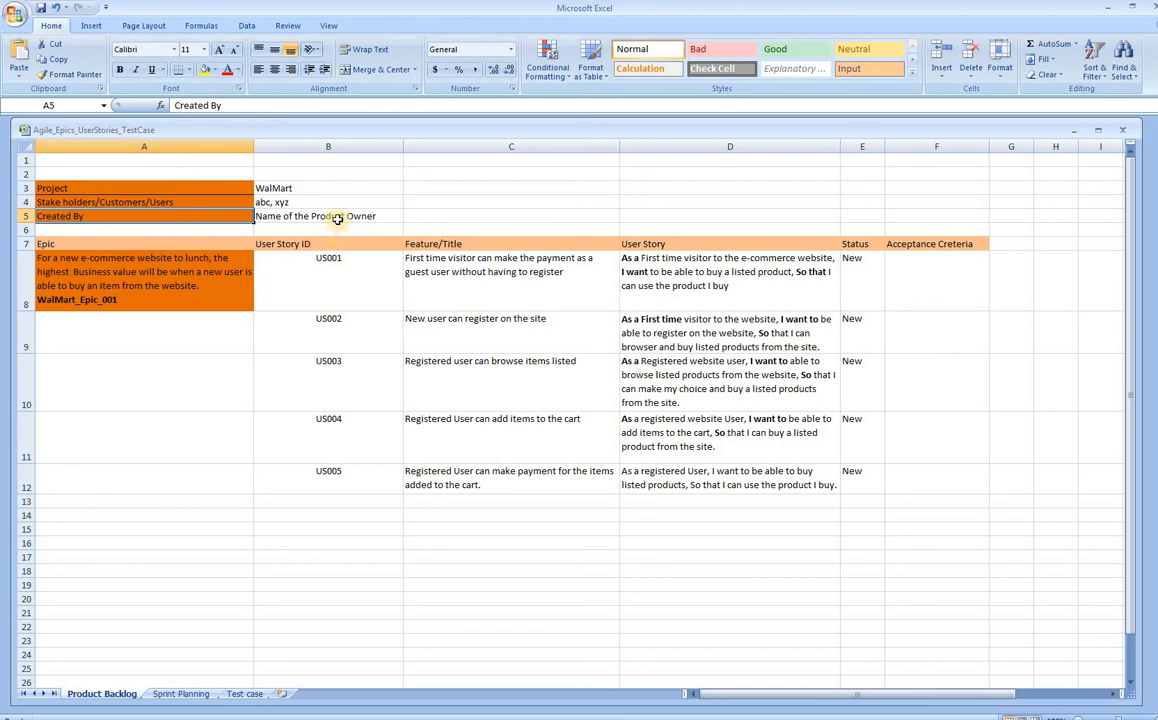
left_click(337, 219)
left_click(108, 218)
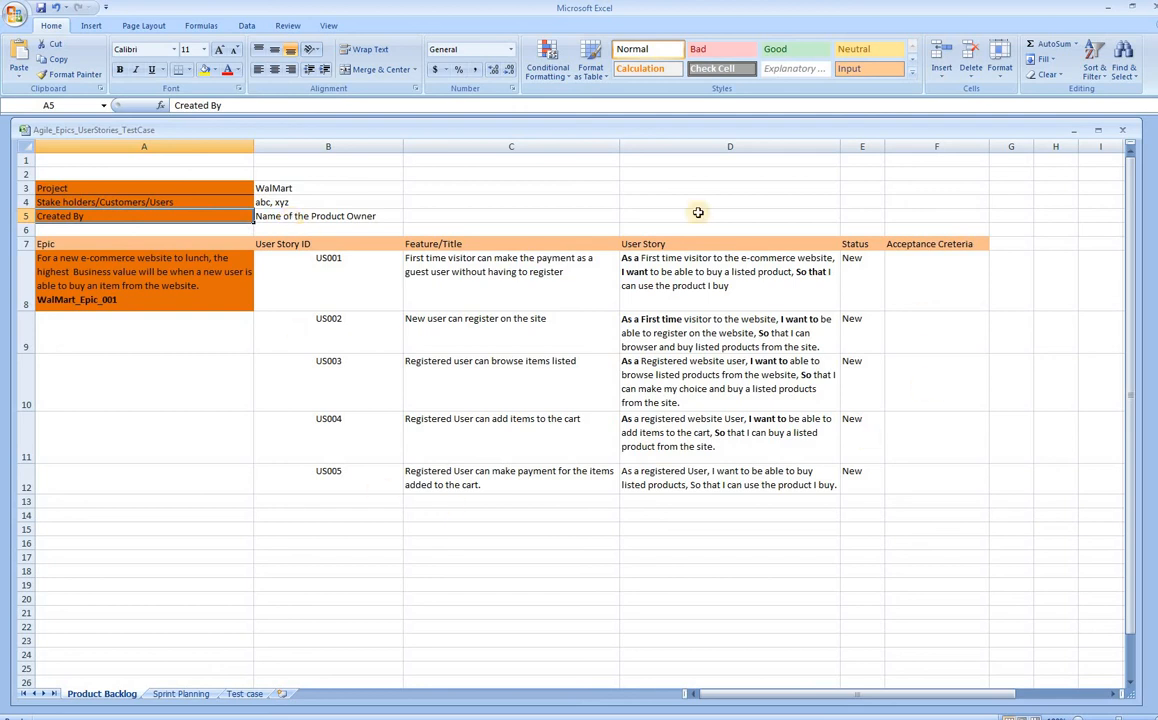
left_click(310, 220)
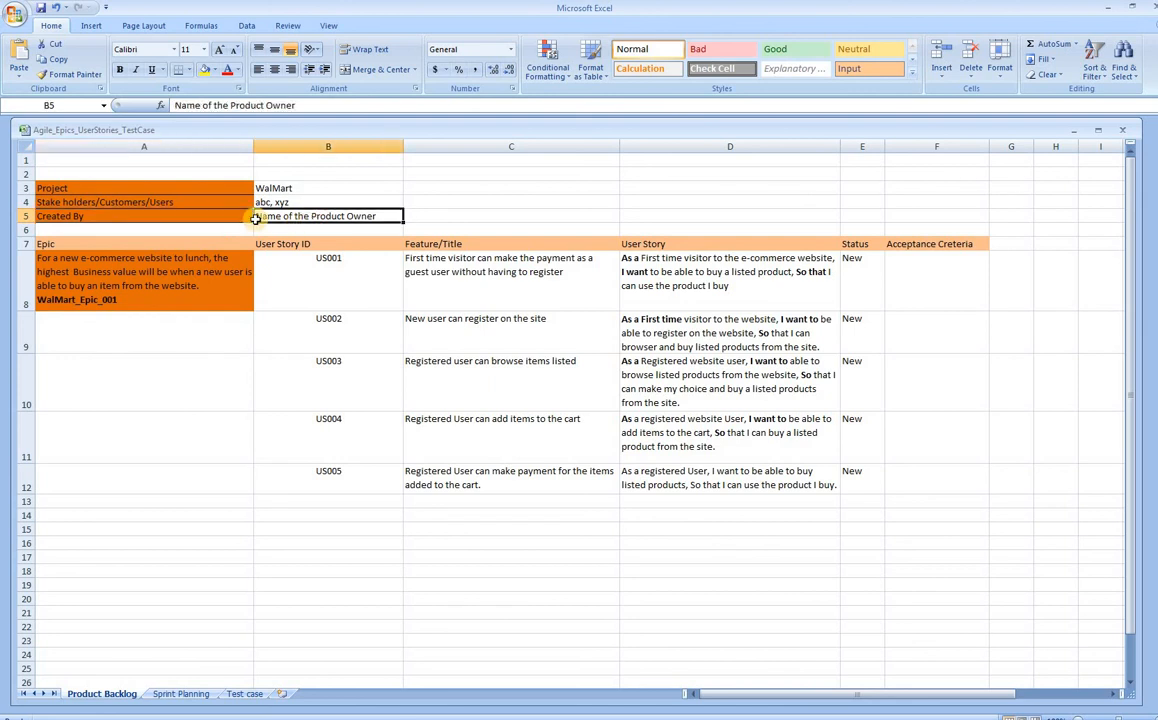
left_click(178, 219)
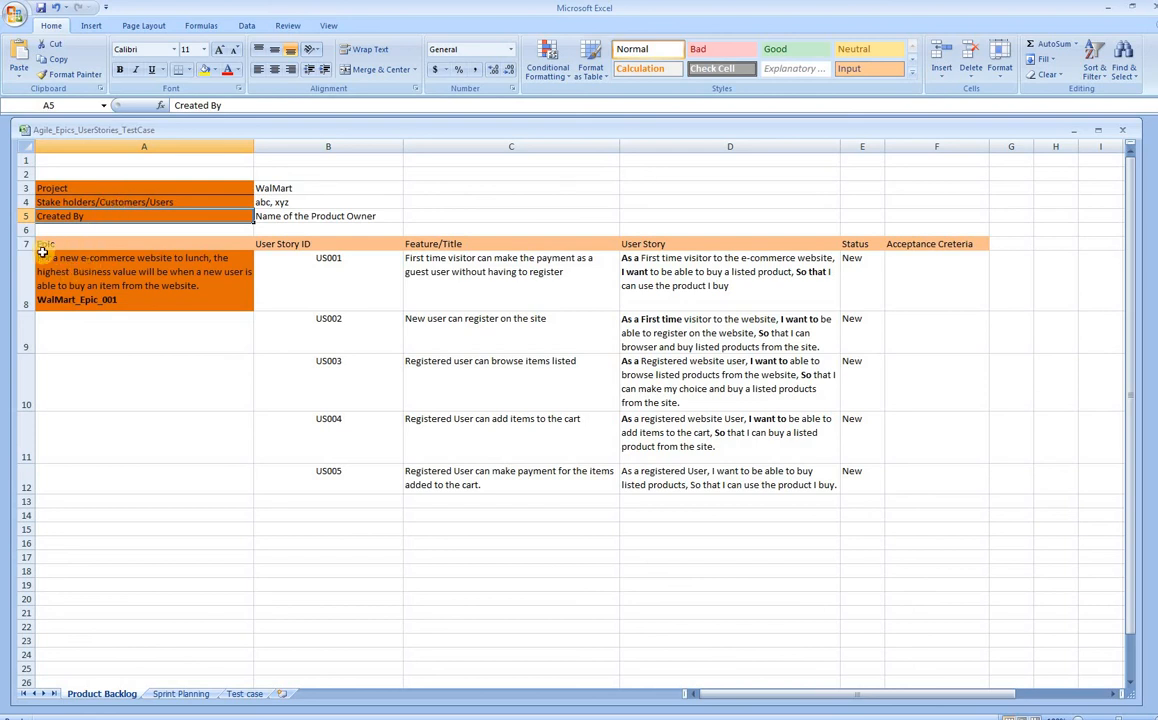
left_click(101, 279)
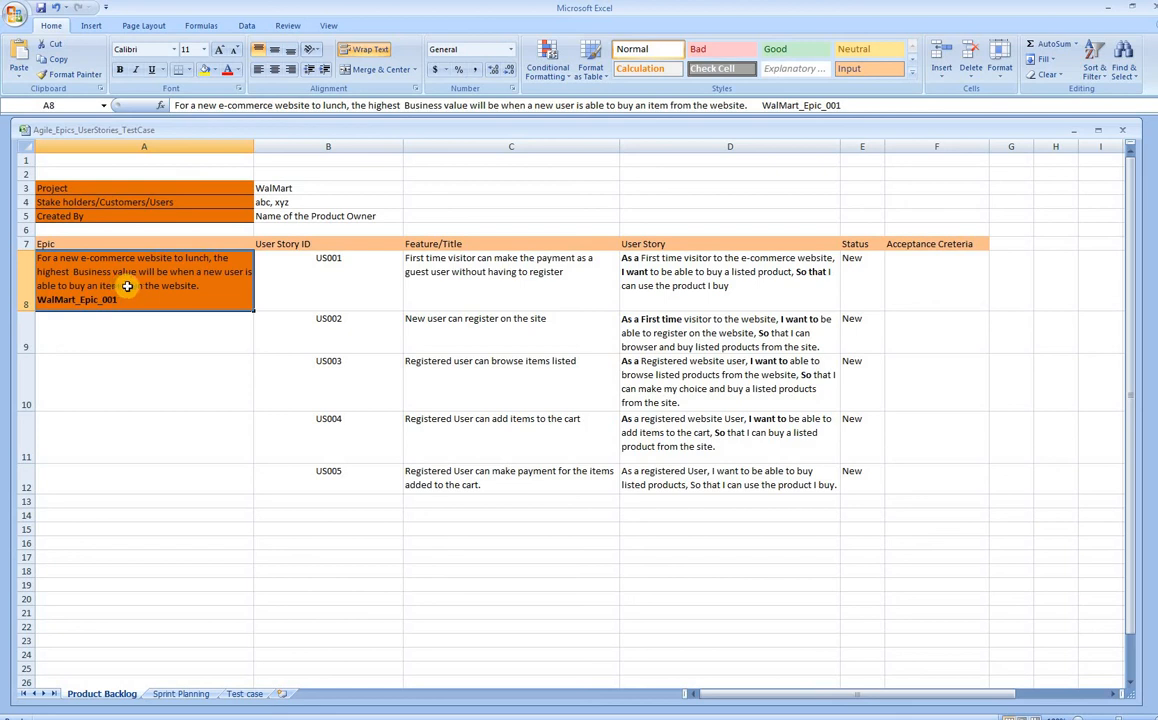
- Select and copy WalMart_Epic_001 from the text of Epic cell A8
double_click(200, 287)
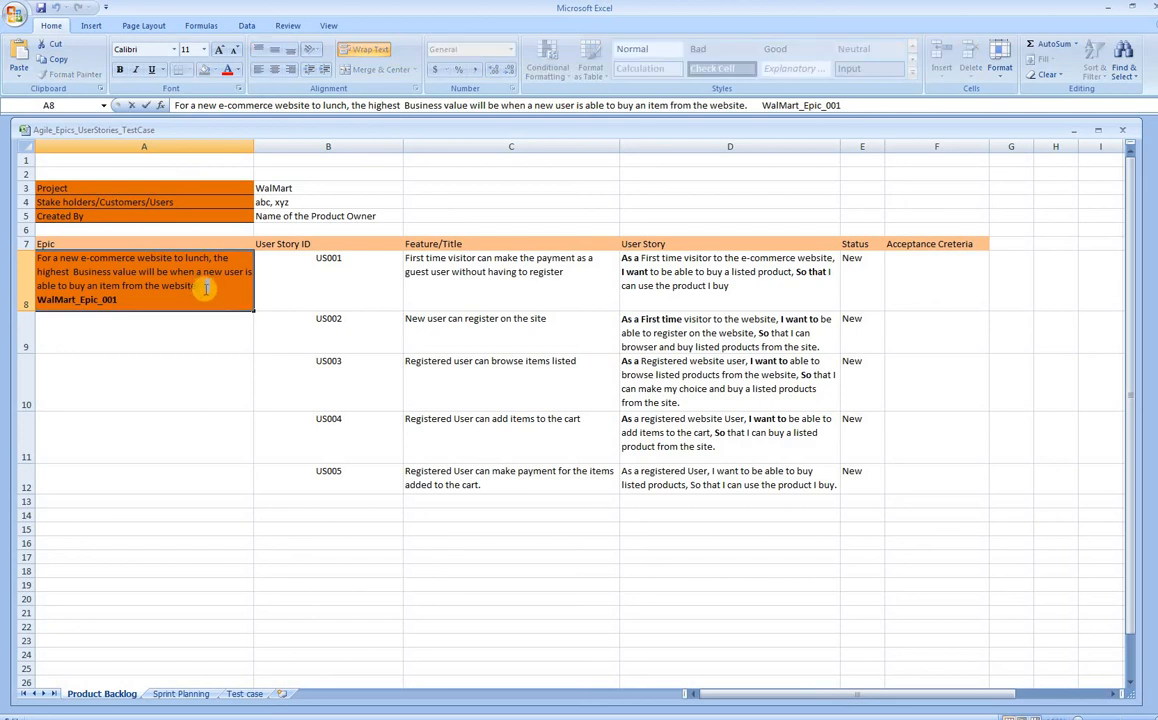
left_click_drag(200, 287, 36, 258)
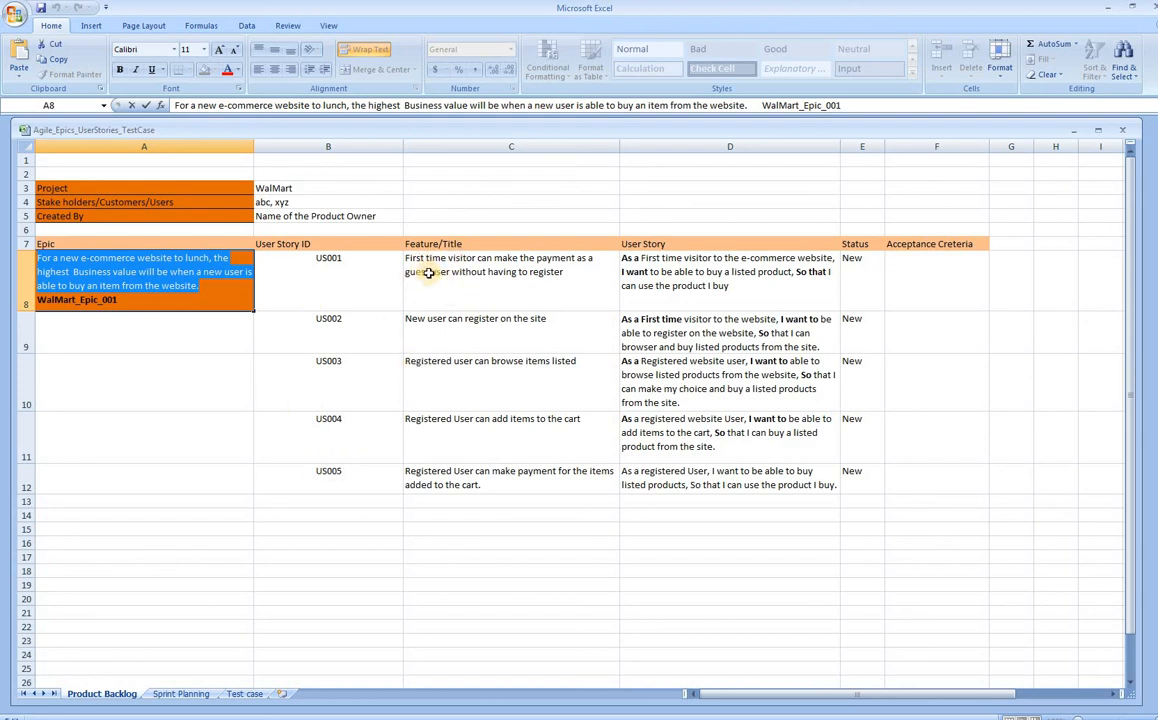
left_click(204, 284)
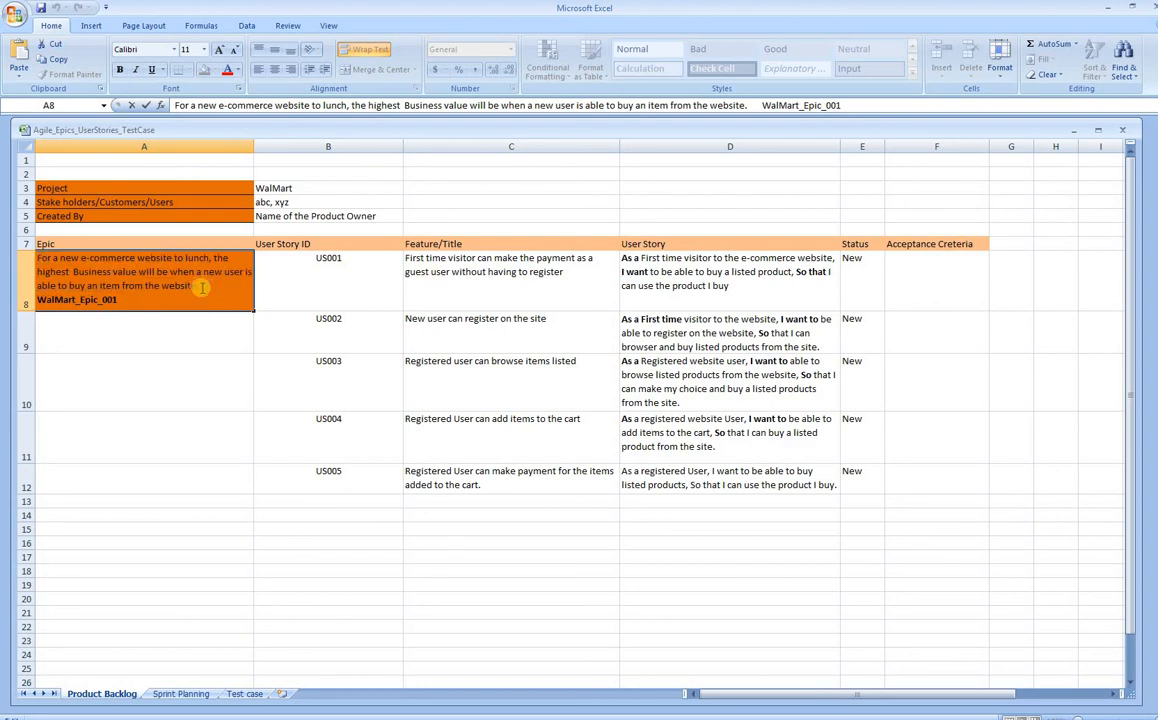
left_click_drag(200, 286, 38, 258)
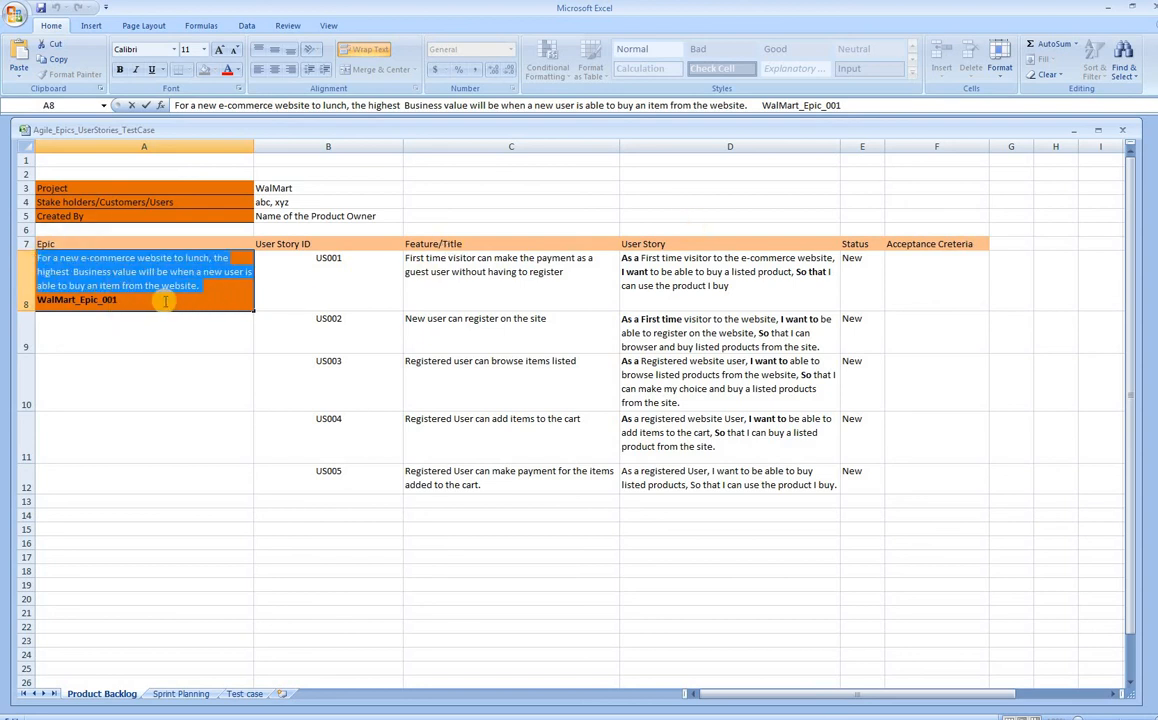
left_click_drag(119, 301, 39, 299)
key("ctrl+c")
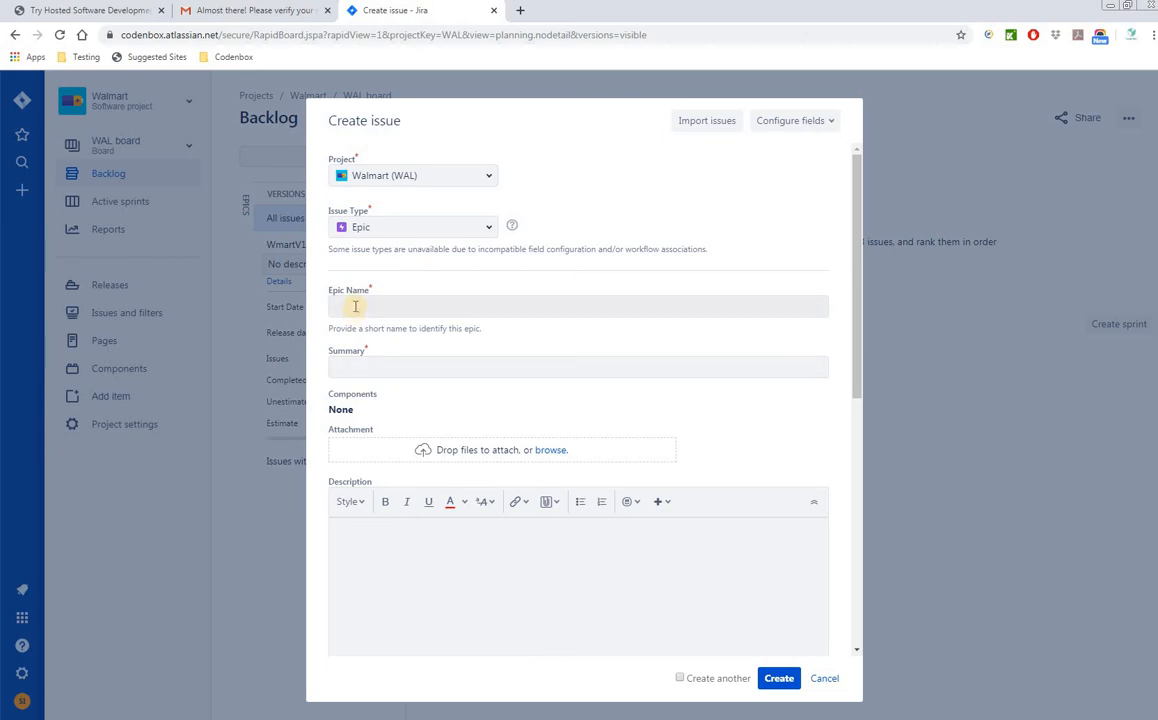
- Paste WalMart_Epic_001 as the Epic Name, then select the epic's description sentence in Excel's A8
left_click(395, 309)
key("ctrl+v")
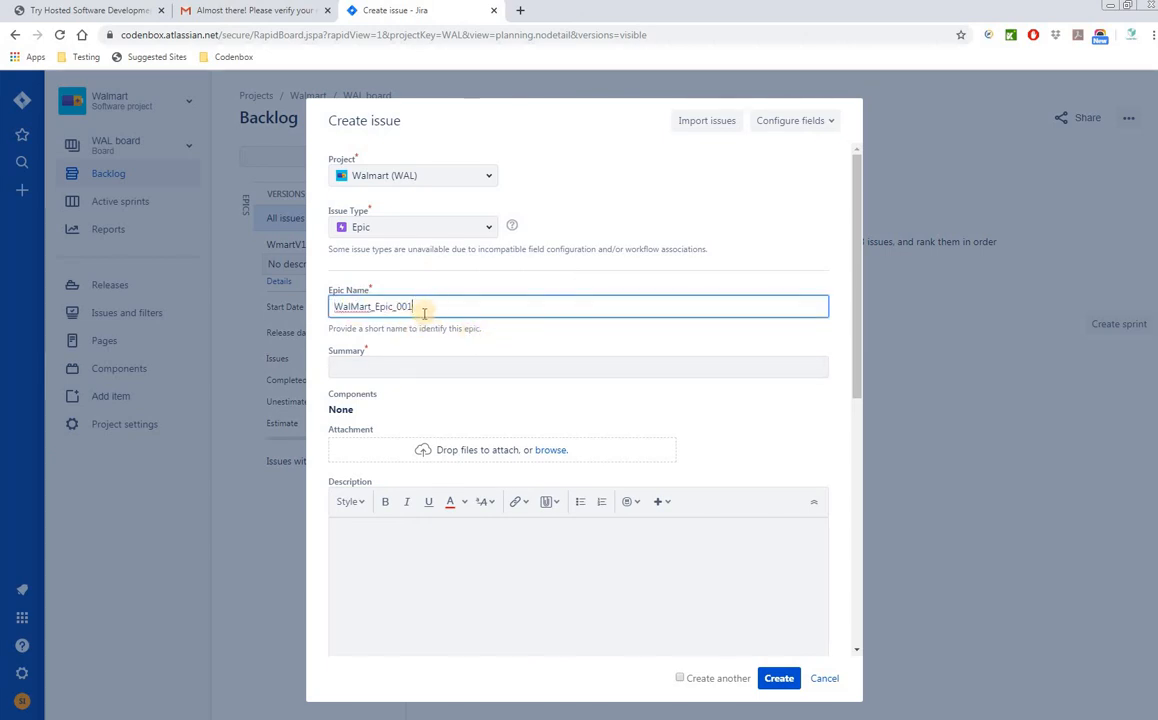
left_click(380, 364)
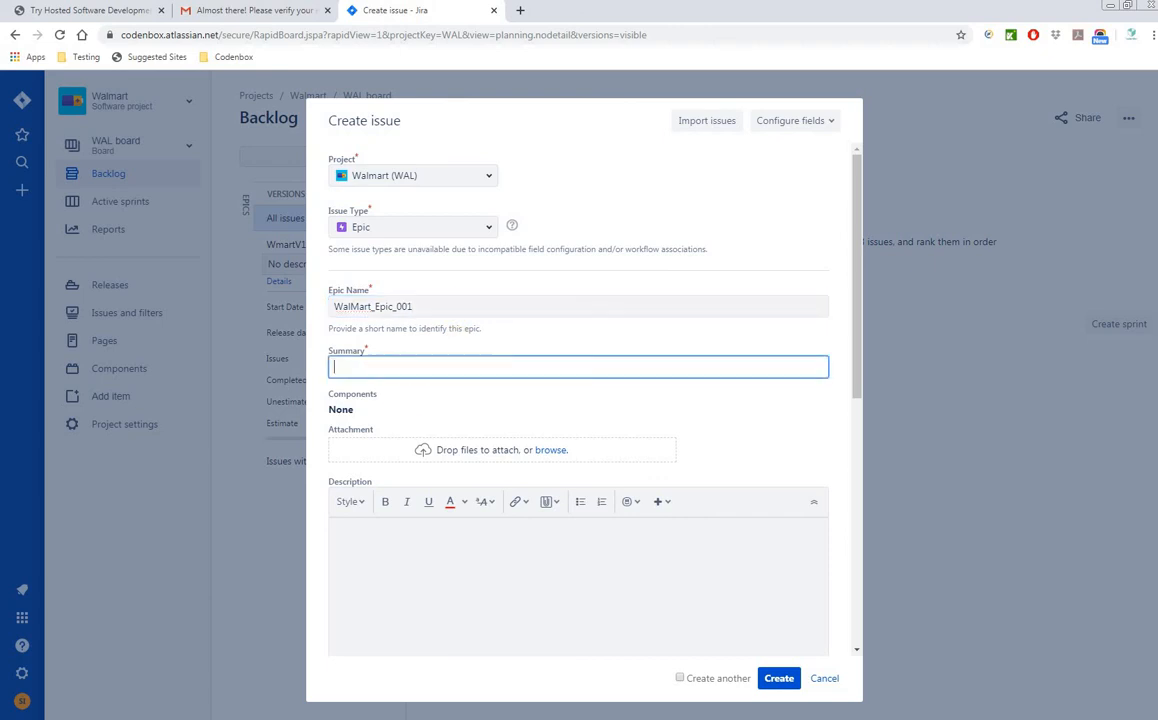
key("alt+Tab")
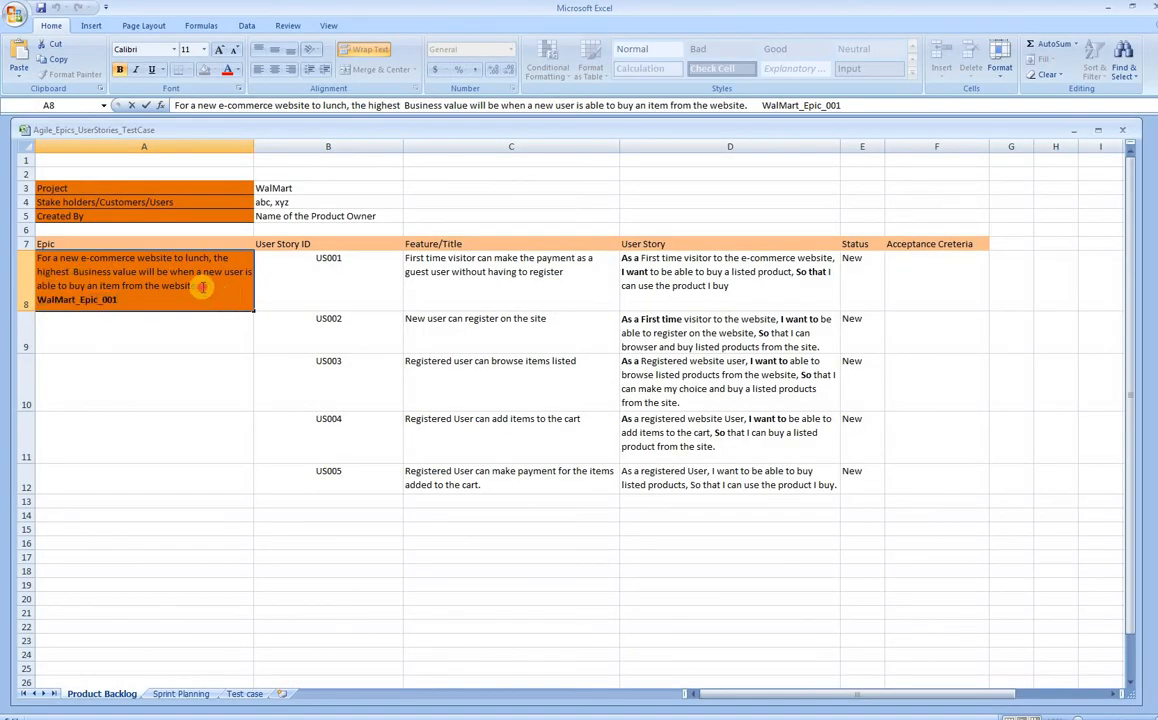
left_click_drag(200, 285, 32, 258)
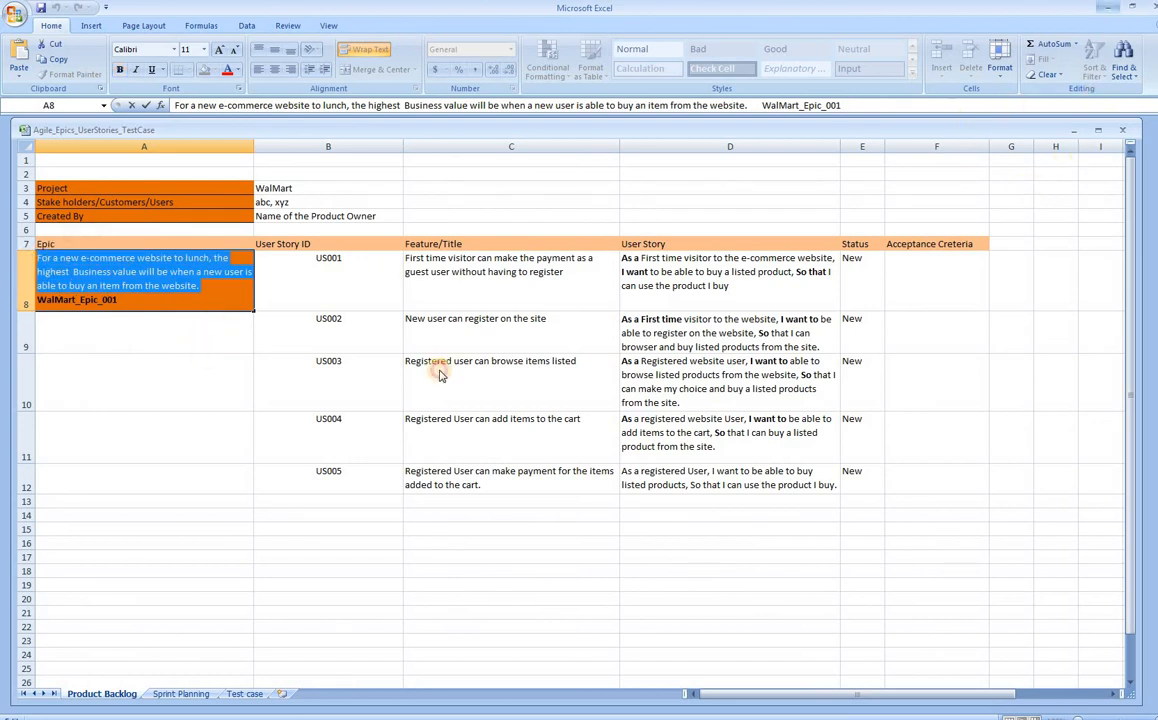
- Paste the 'For a new e-commerce website to lunch…' sentence into the epic's Summary
key("alt+Tab")
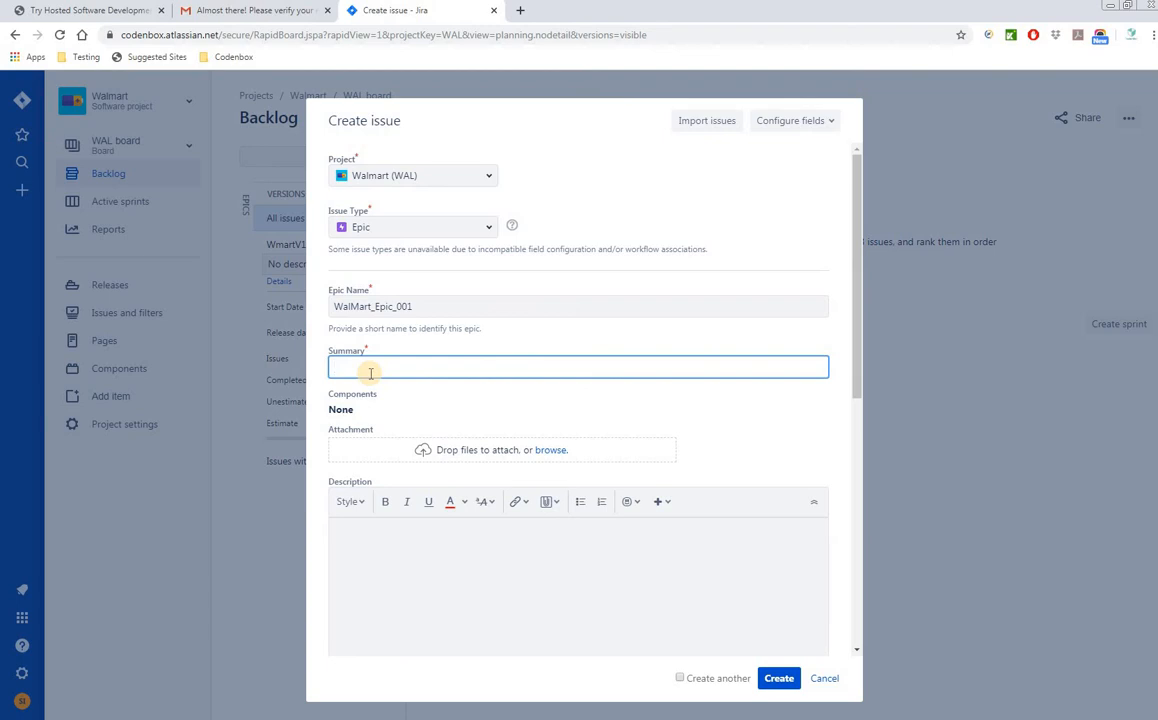
key("ctrl+v")
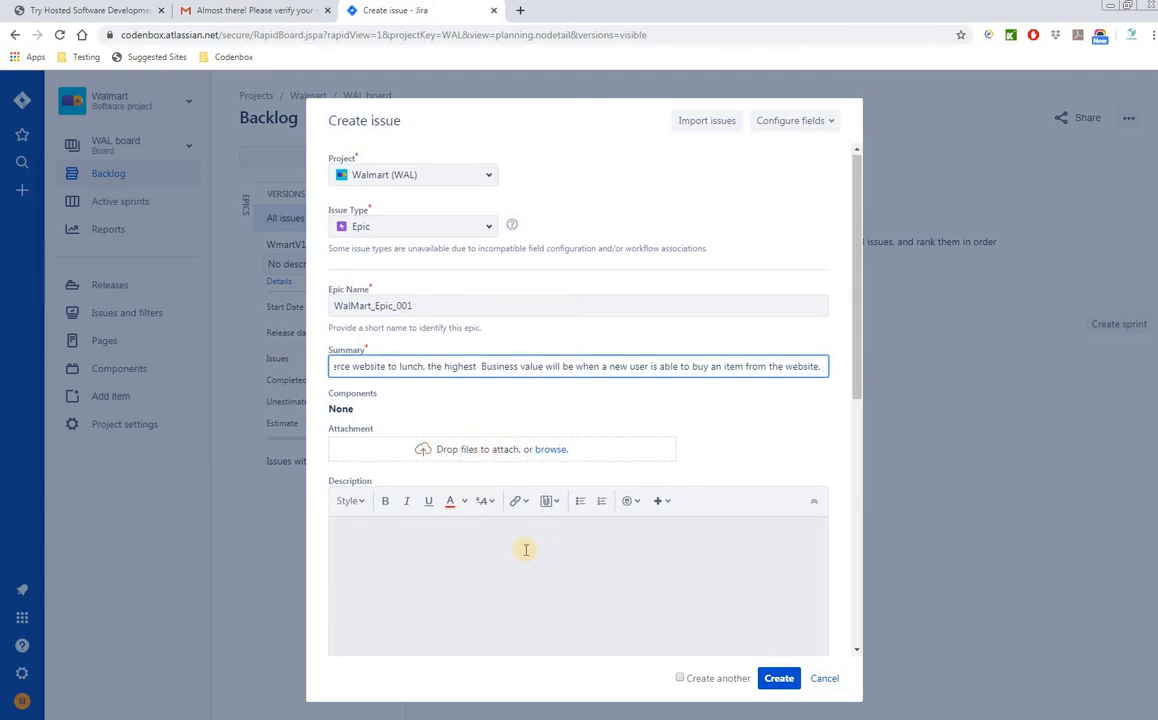
scroll(525, 548, "down", 1)
left_click(432, 517)
scroll(445, 510, "down", 2)
scroll(448, 450, "down", 2)
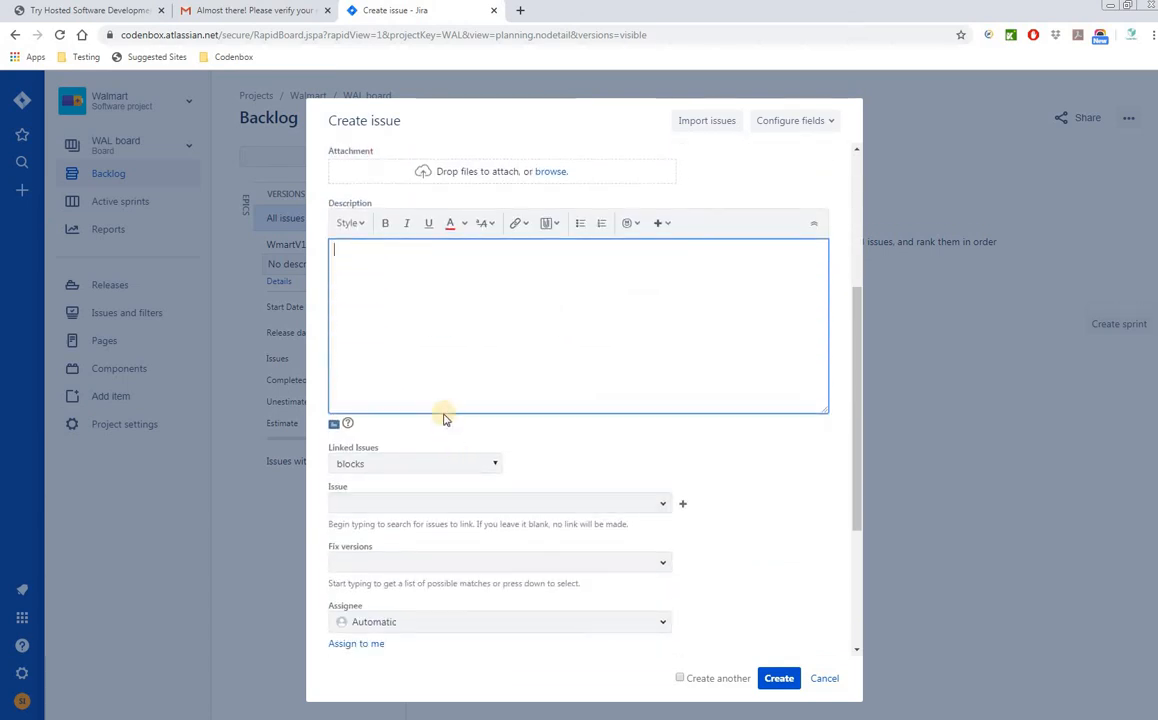
scroll(445, 431, "up", 3)
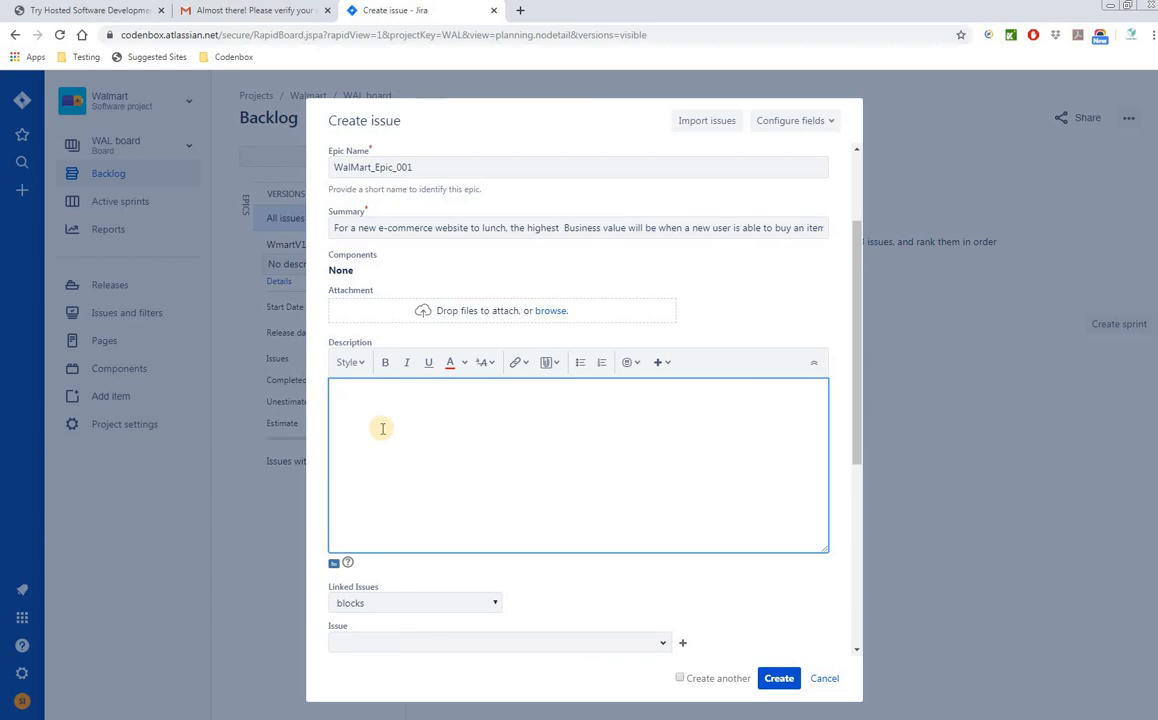
scroll(379, 455, "up", 2)
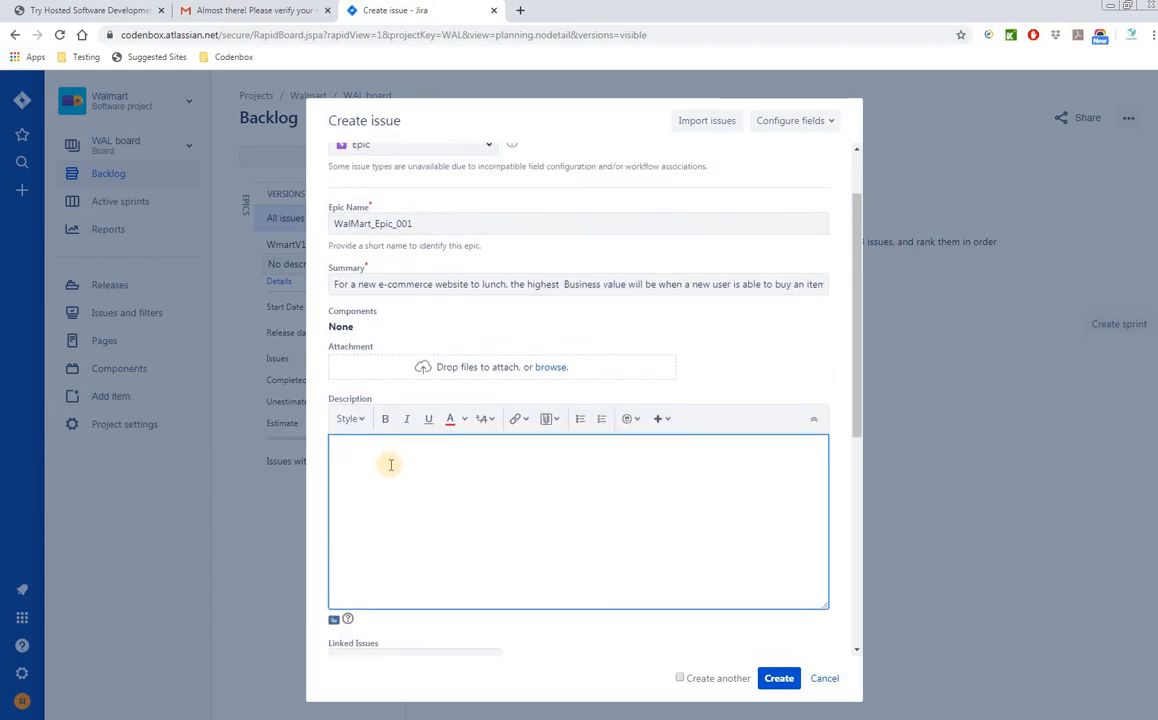
scroll(386, 450, "down", 2)
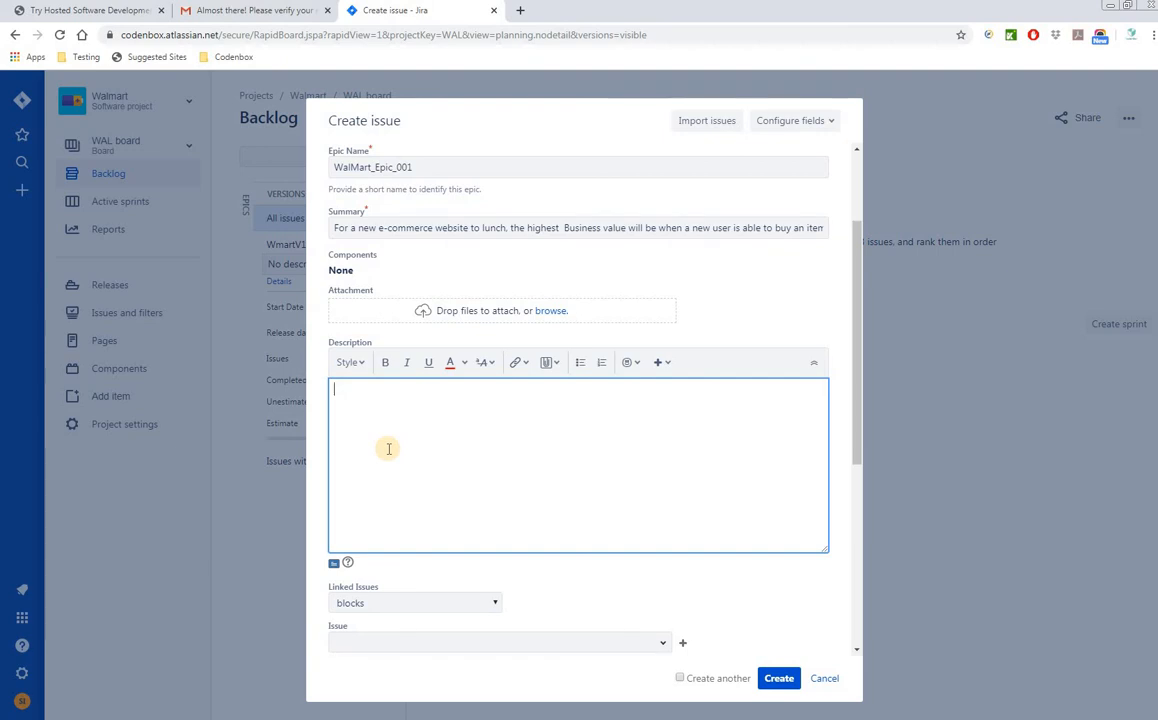
scroll(480, 468, "down", 4)
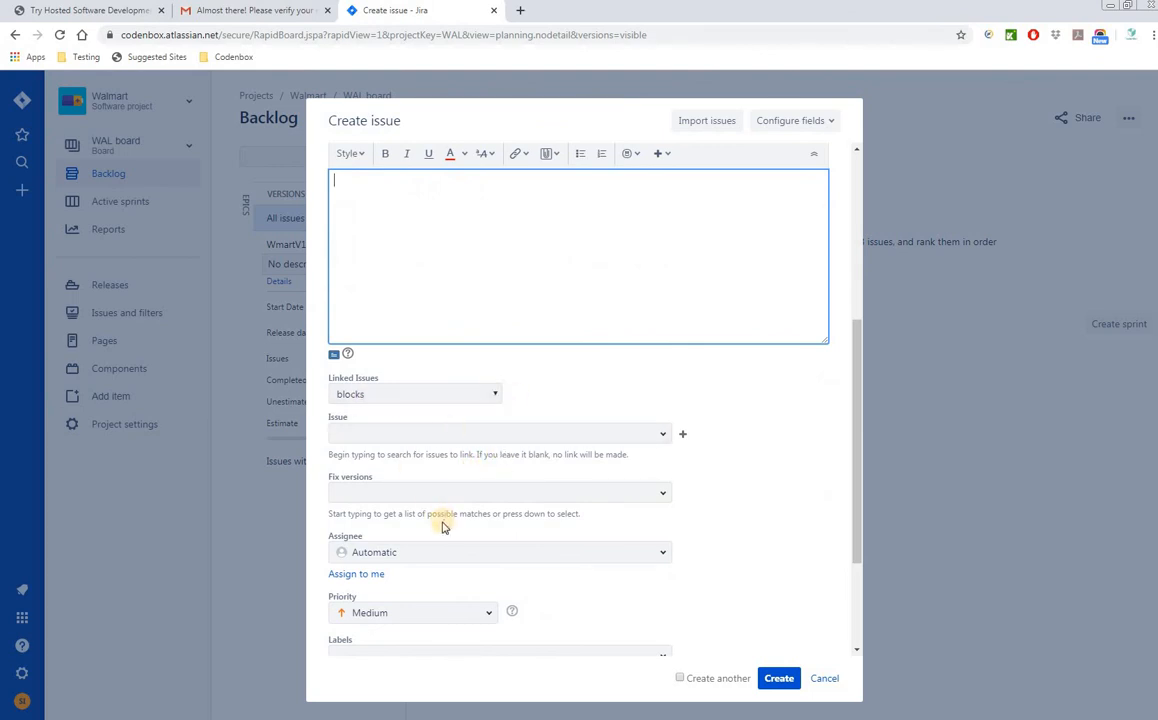
- Leave Linked Issues empty and set the epic's fix version to WmartV1.1
left_click(661, 436)
left_click(747, 445)
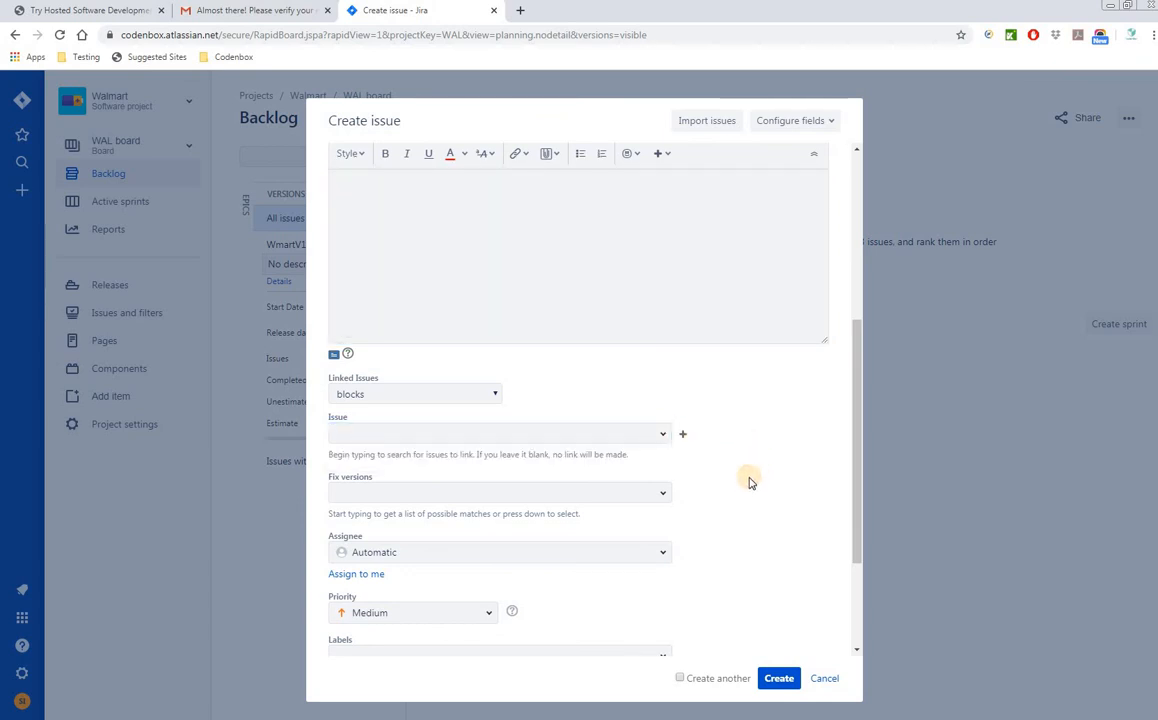
scroll(749, 470, "down", 1)
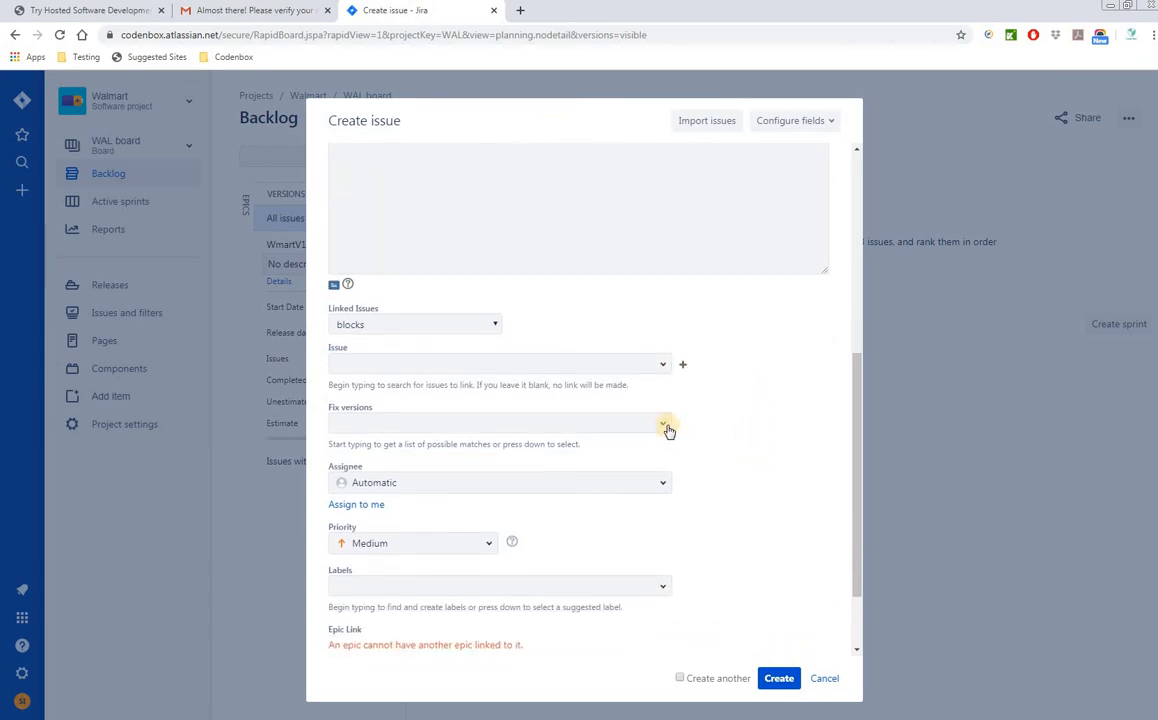
left_click(664, 427)
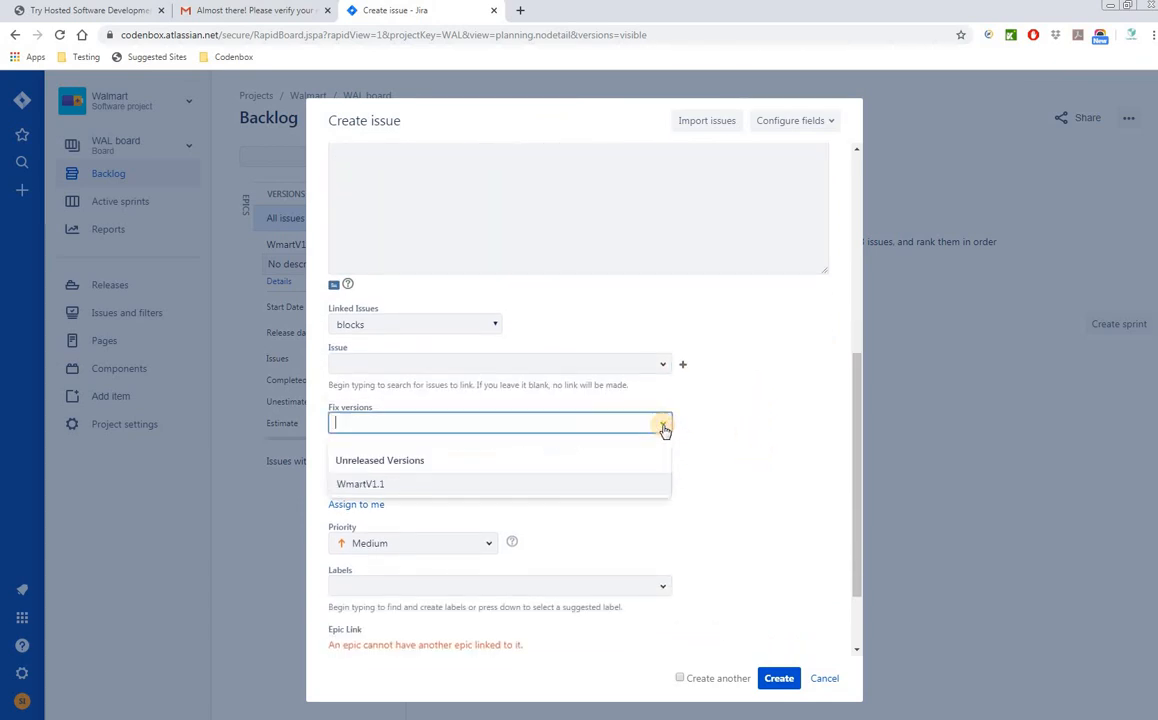
left_click(381, 485)
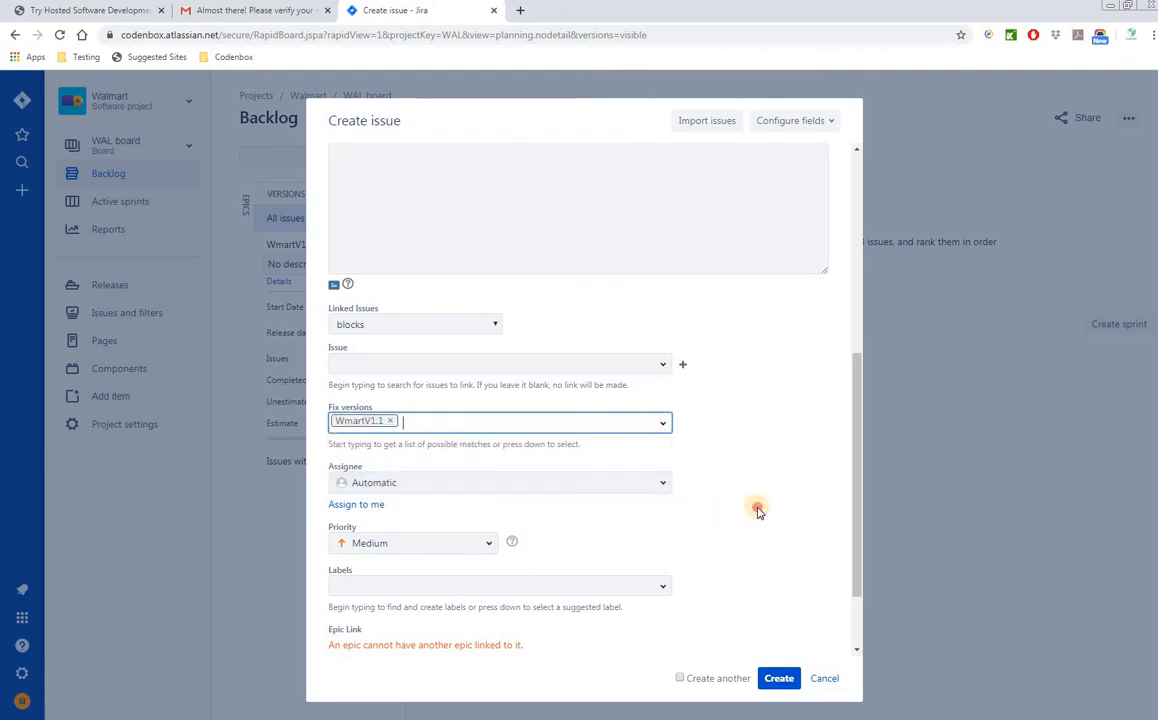
scroll(760, 512, "down", 2)
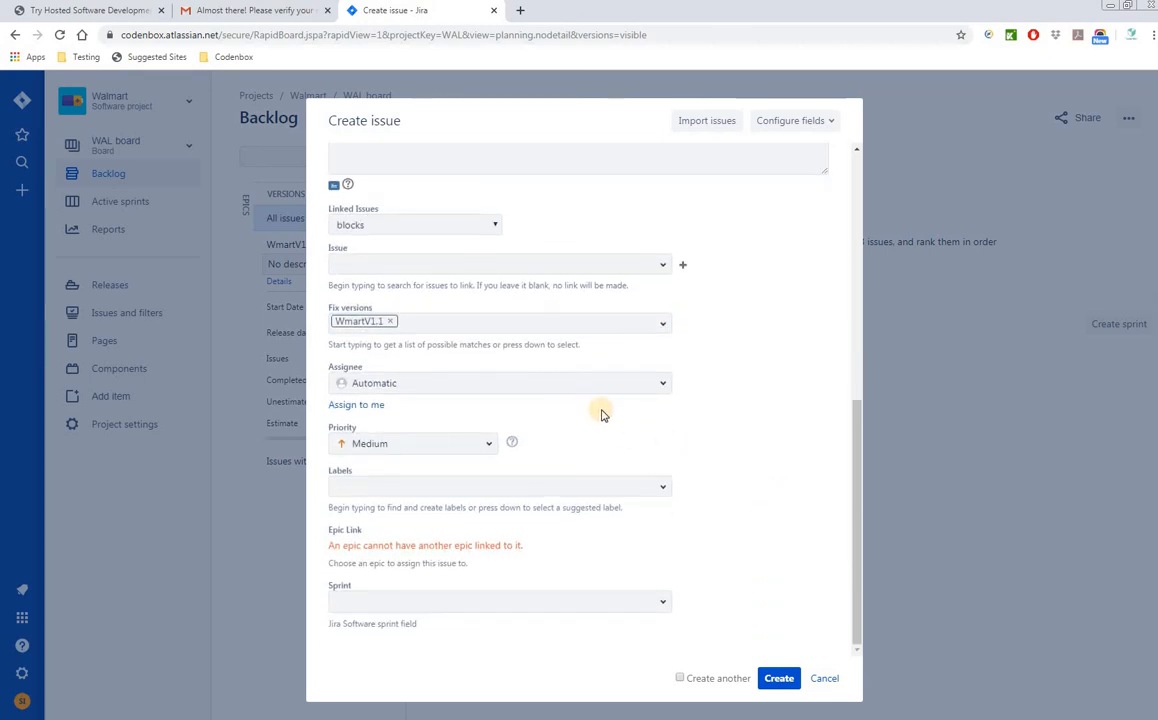
- Keep assignee Automatic and priority Medium, leaving Sprint empty
left_click(661, 387)
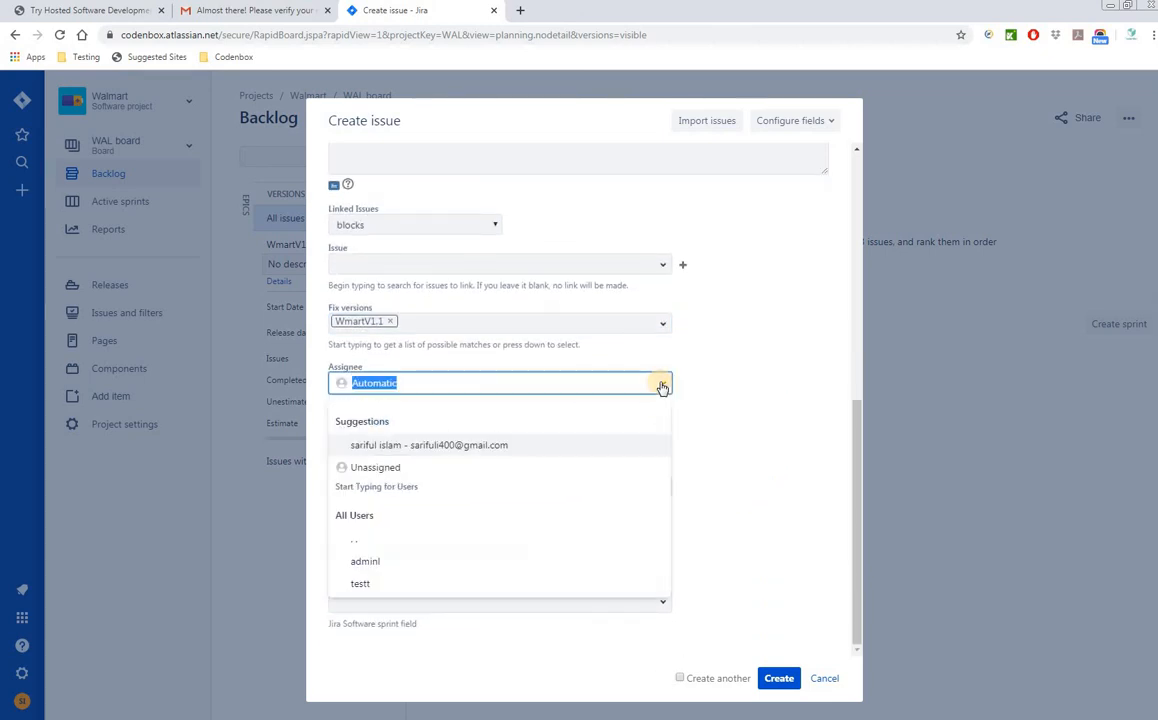
left_click(752, 445)
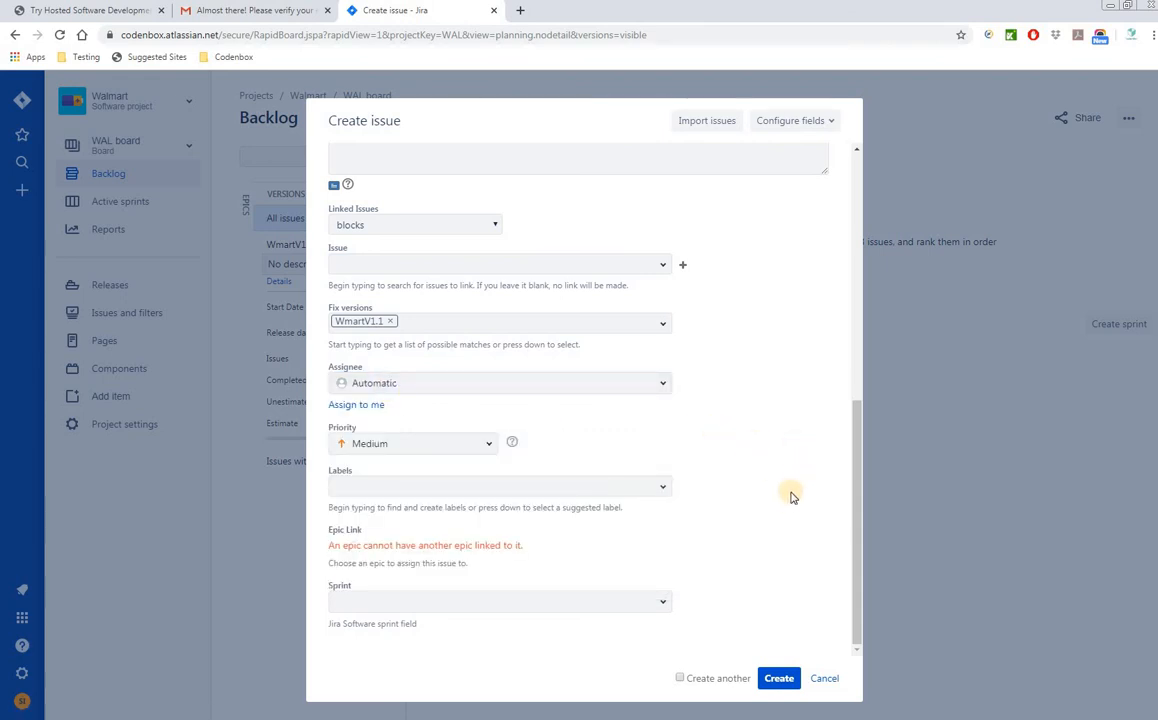
left_click(487, 450)
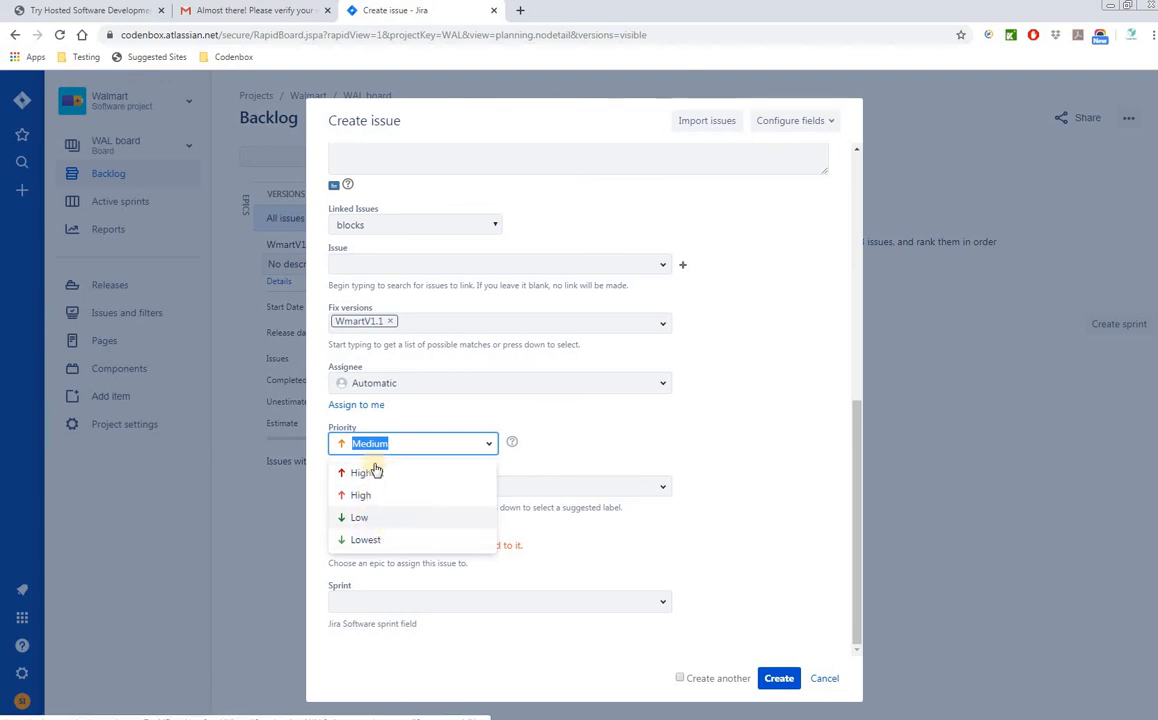
left_click(733, 467)
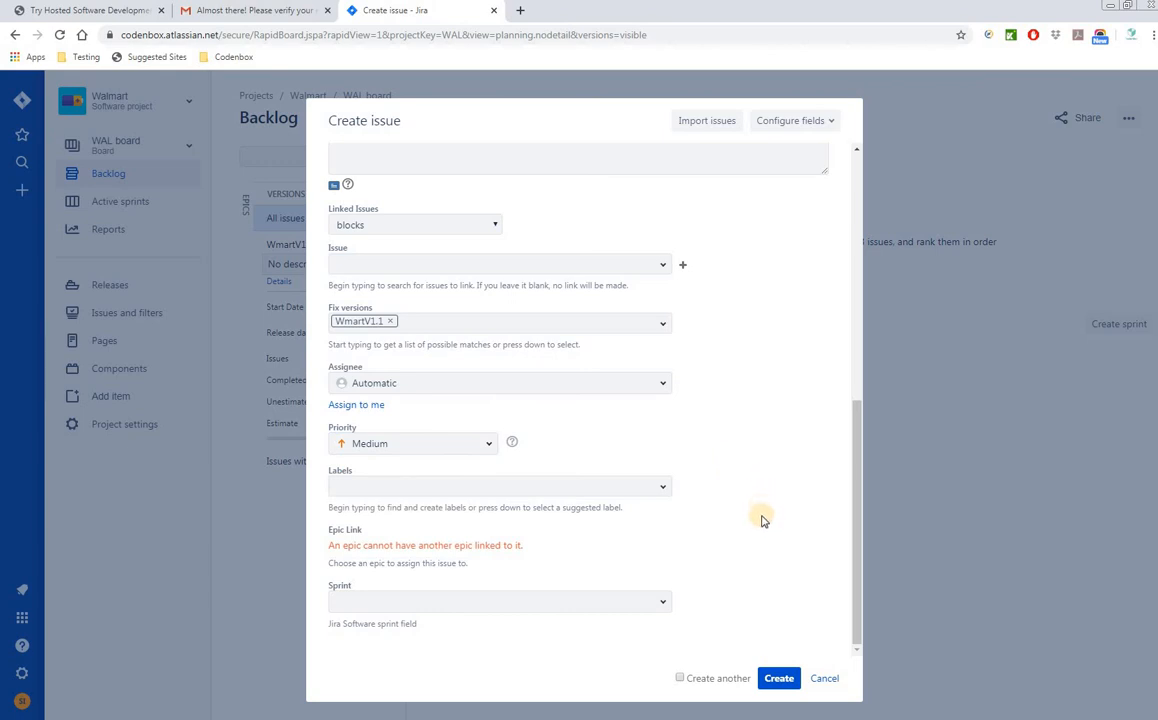
left_click(664, 607)
left_click(795, 568)
- Create epic WalMart_Epic_001 (WAL-1), show the Epics panel, and start a new issue
left_click(782, 682)
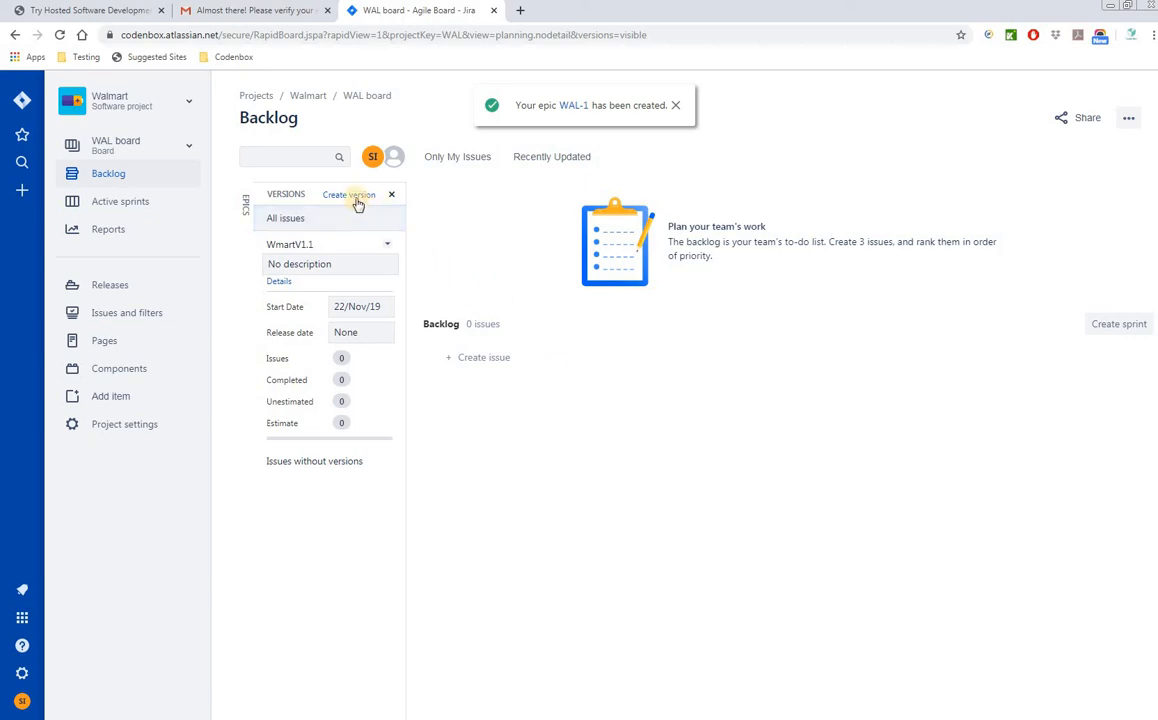
left_click(247, 210)
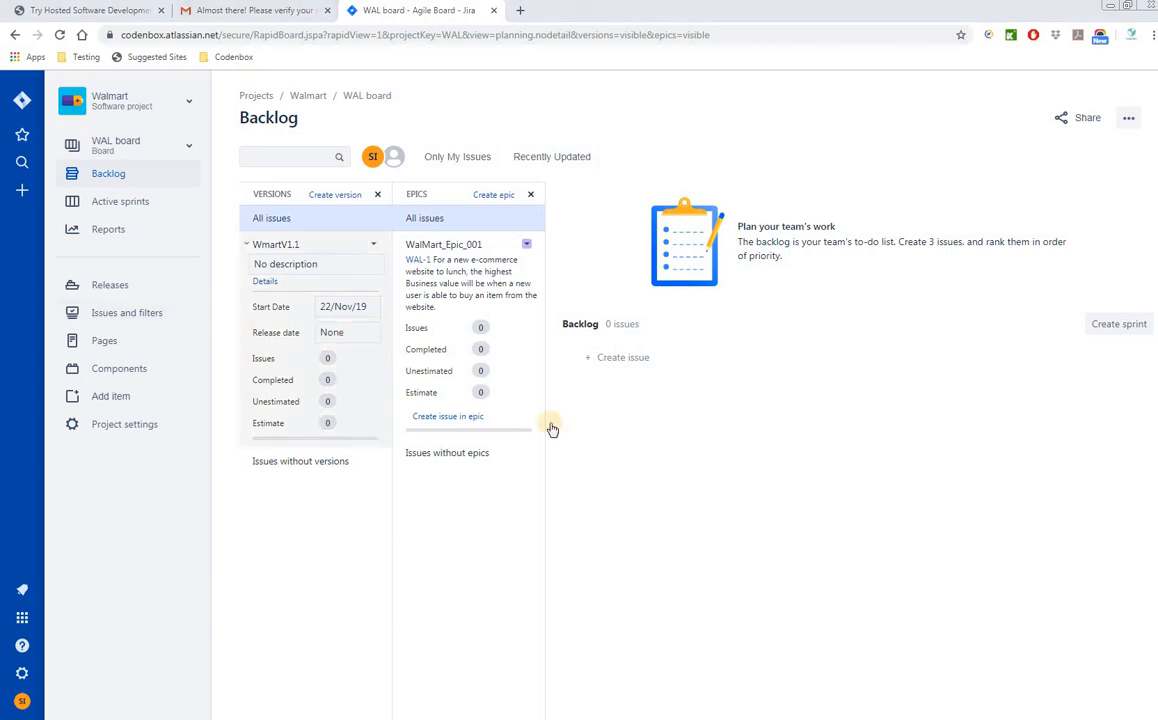
left_click(22, 192)
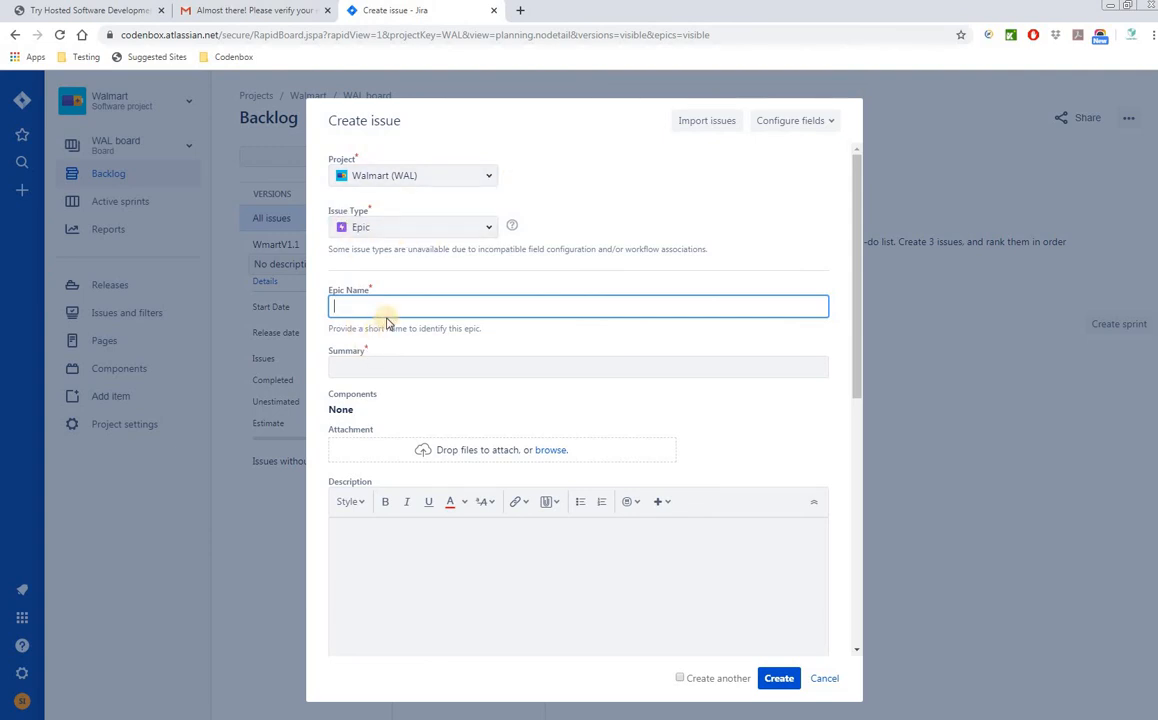
- Change the new issue's type from Epic to Story and switch to the Excel workbook
left_click(487, 229)
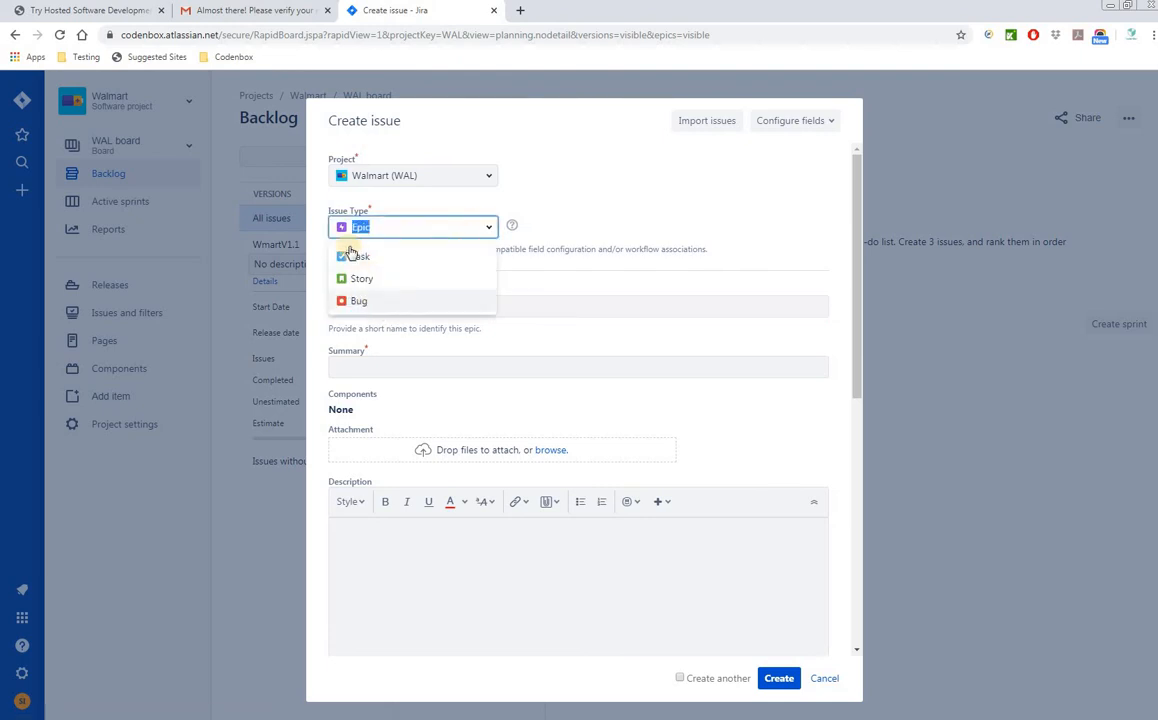
left_click(388, 287)
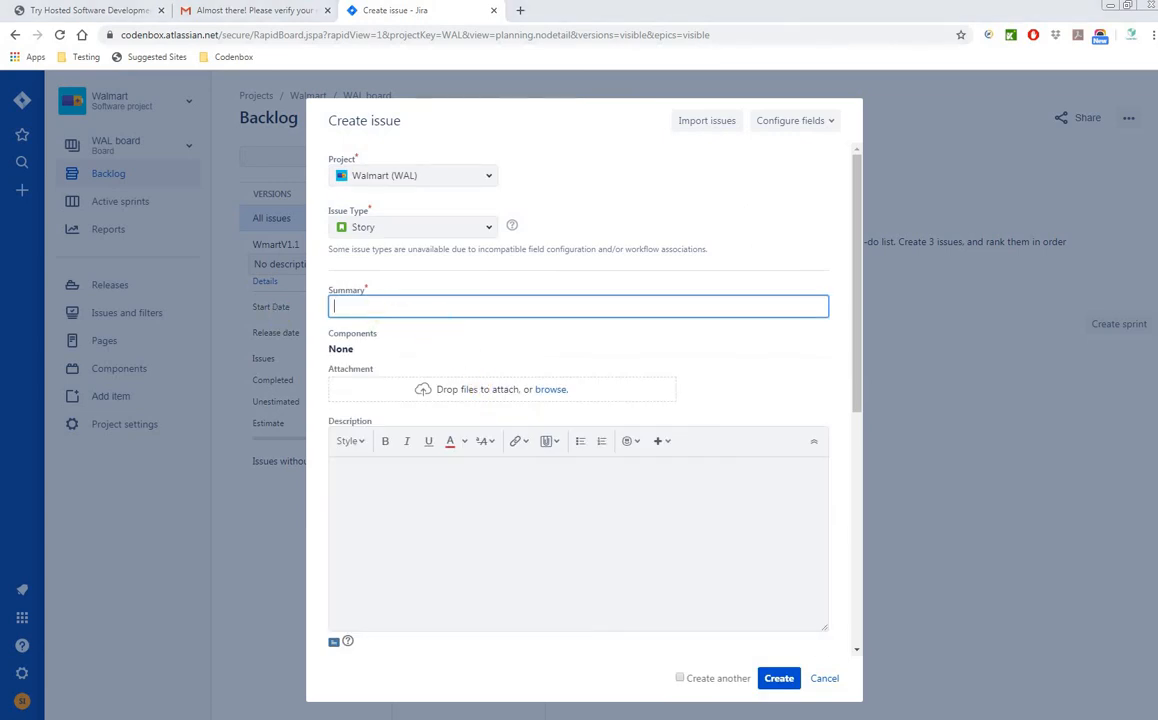
key("alt+Tab")
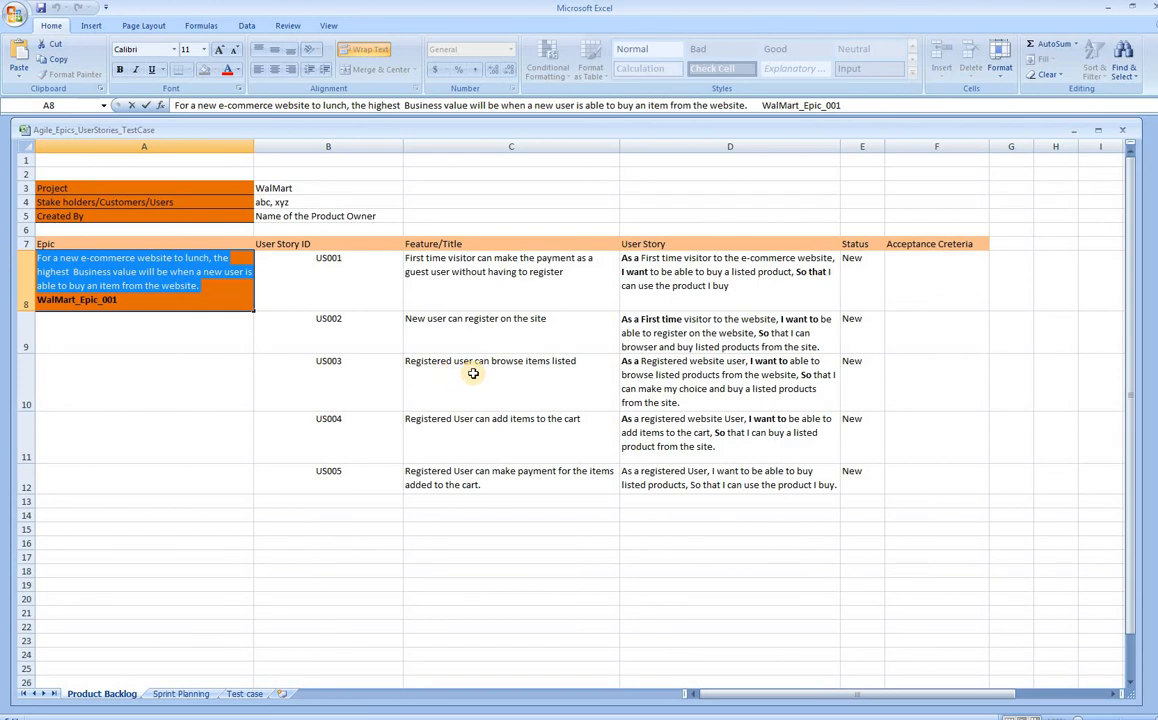
left_click(441, 282)
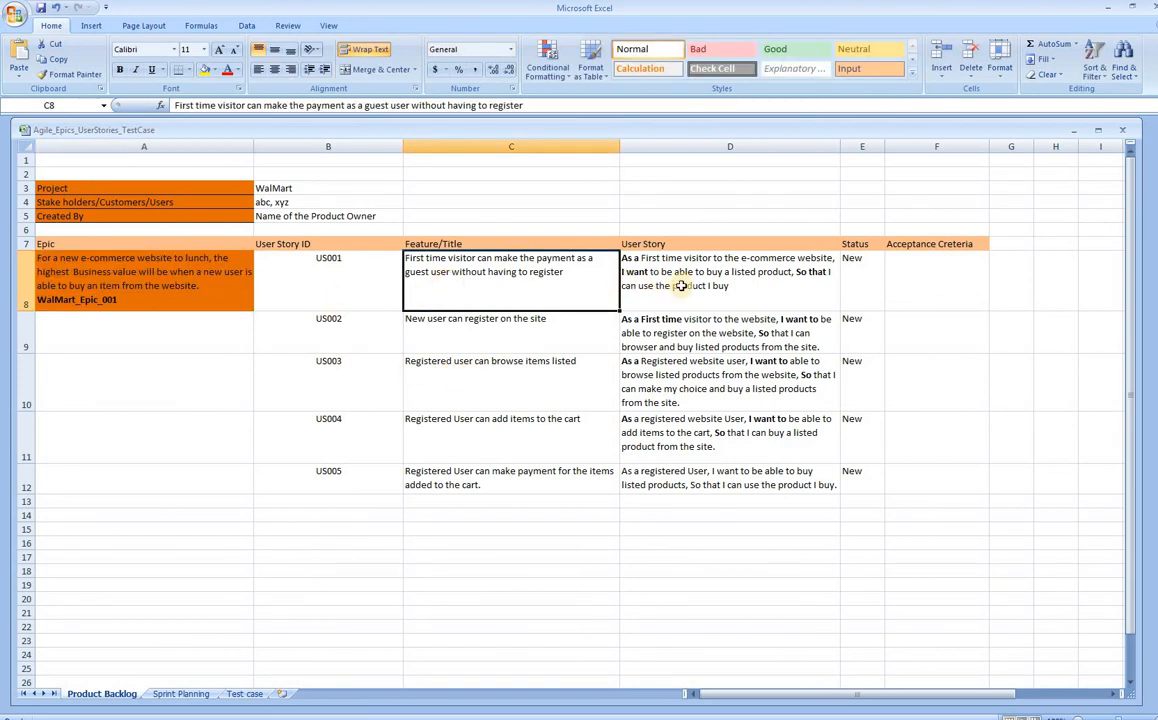
left_click(622, 258)
left_click(439, 280)
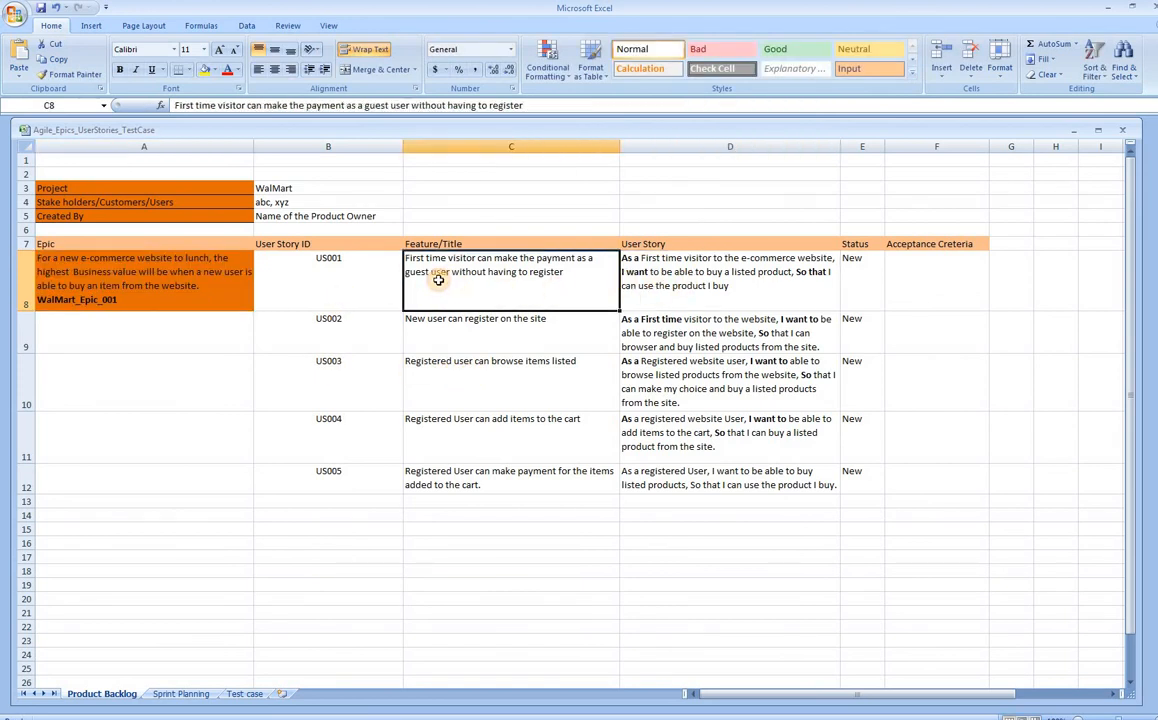
left_click(704, 289)
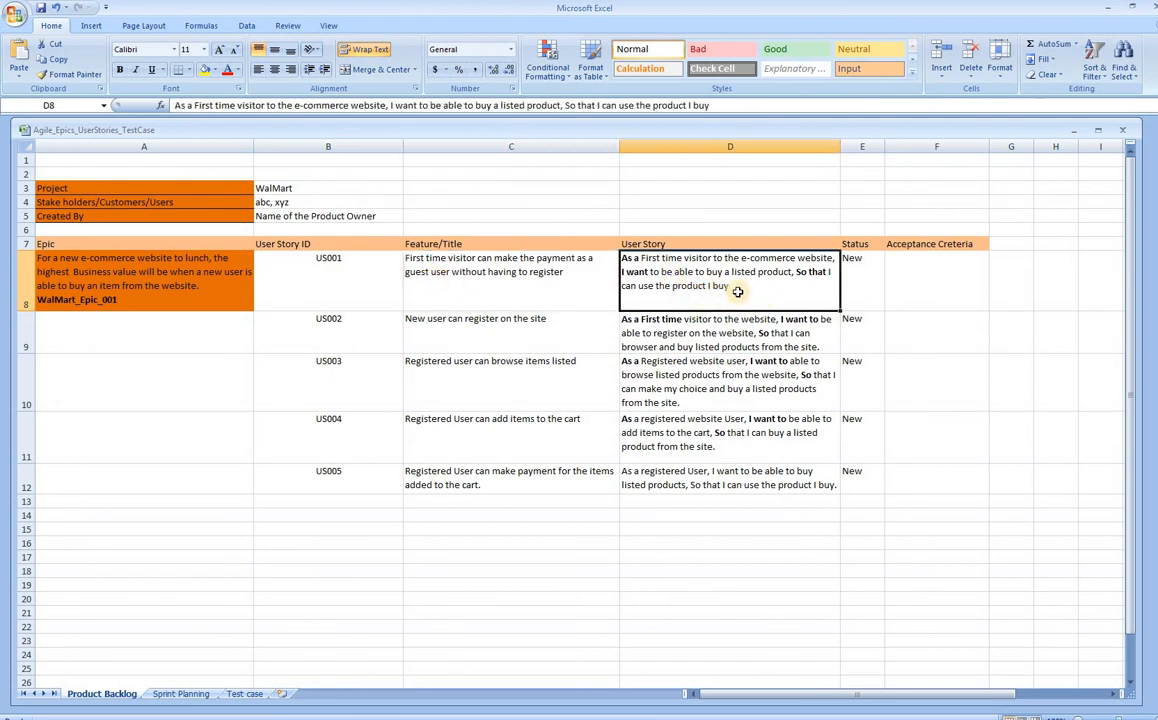
left_click(340, 264)
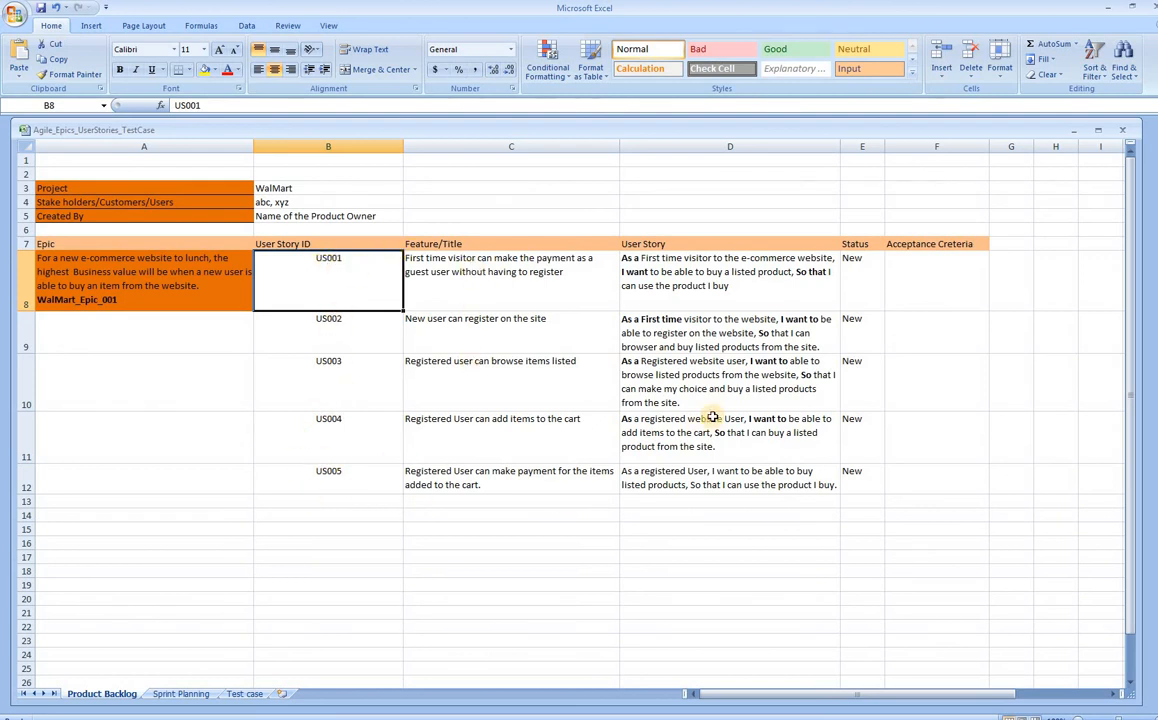
left_click(493, 284)
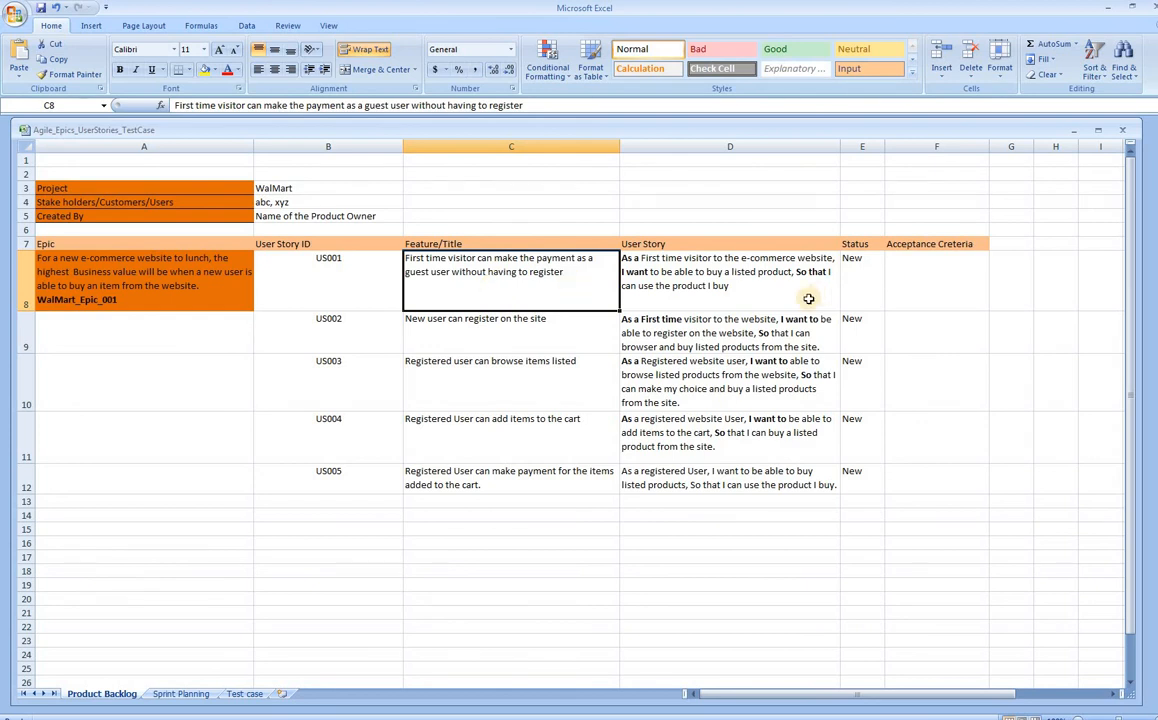
left_click(682, 288)
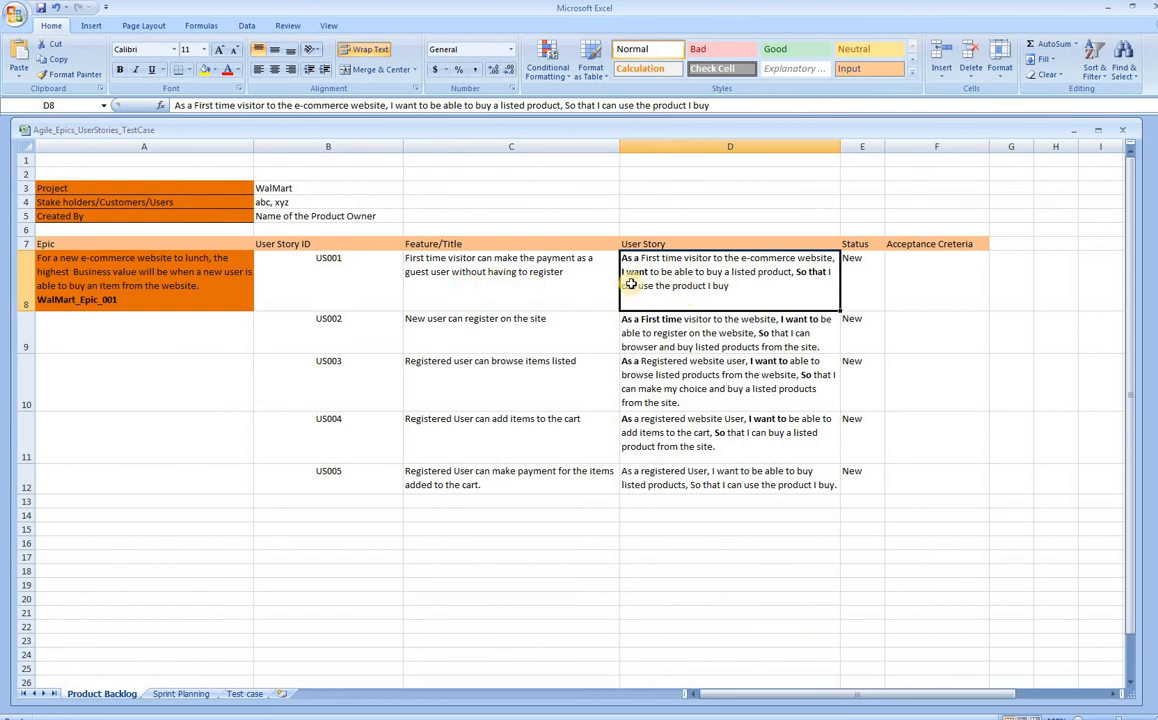
left_click(482, 262)
left_click(708, 305)
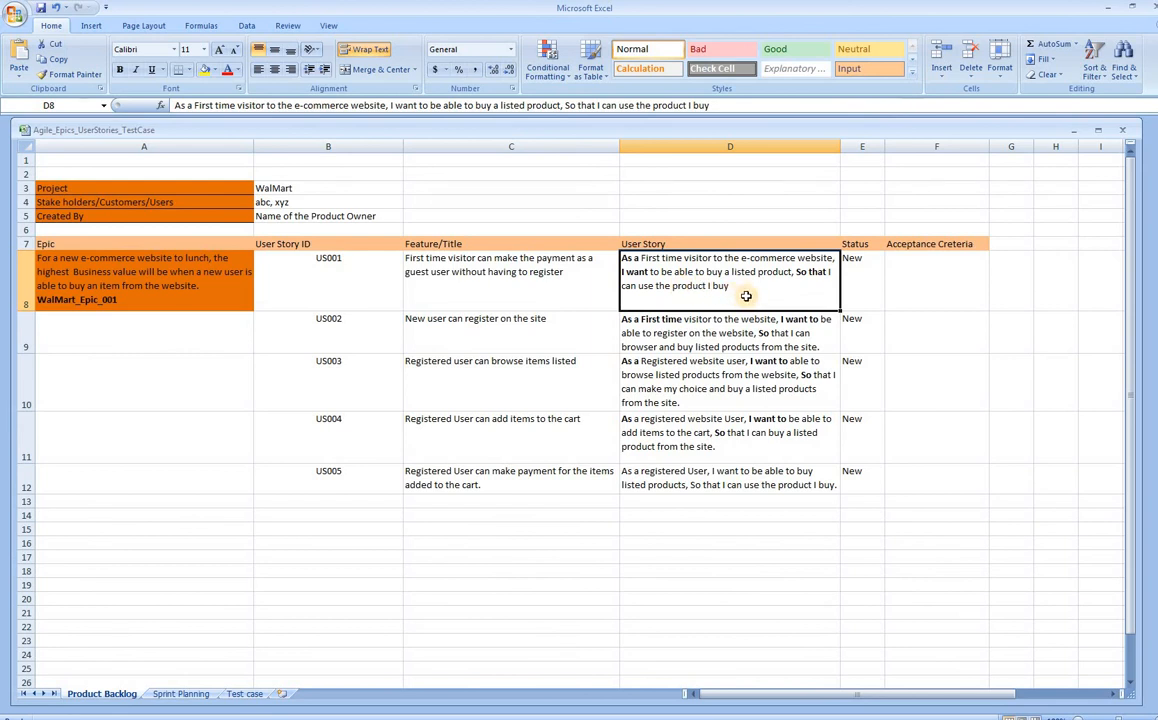
- In US001's story in D8, bold the So that clause and the words As a
double_click(649, 262)
left_click_drag(622, 258, 643, 259)
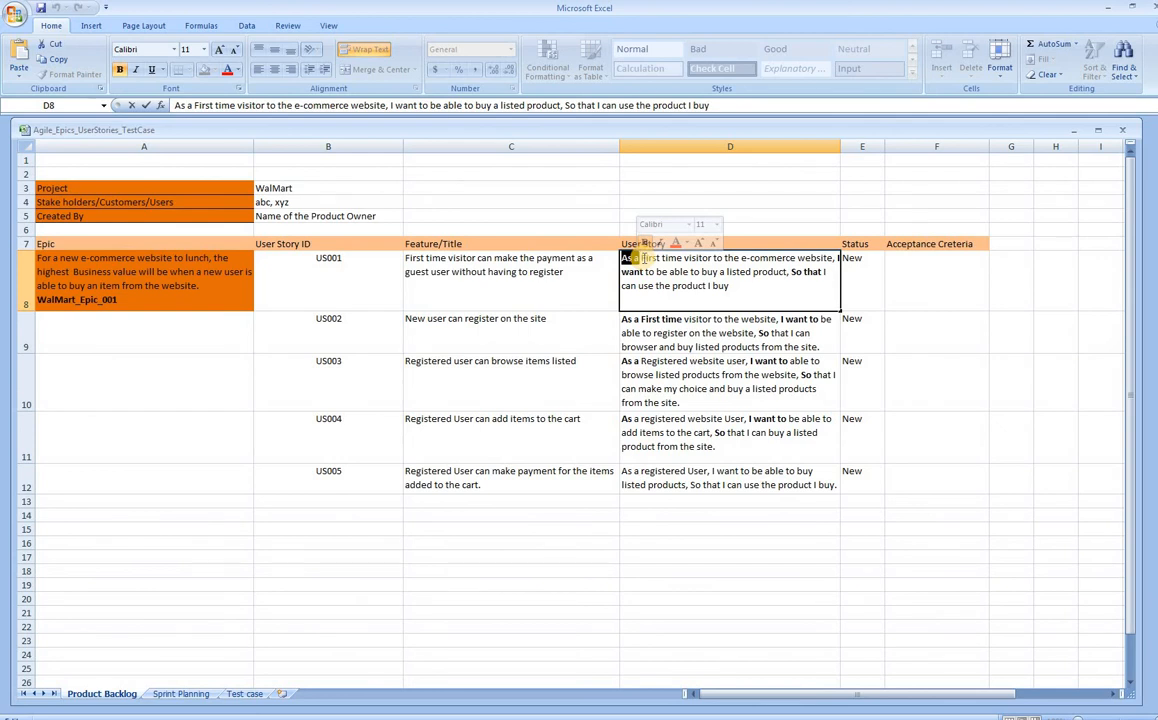
left_click_drag(643, 258, 650, 258)
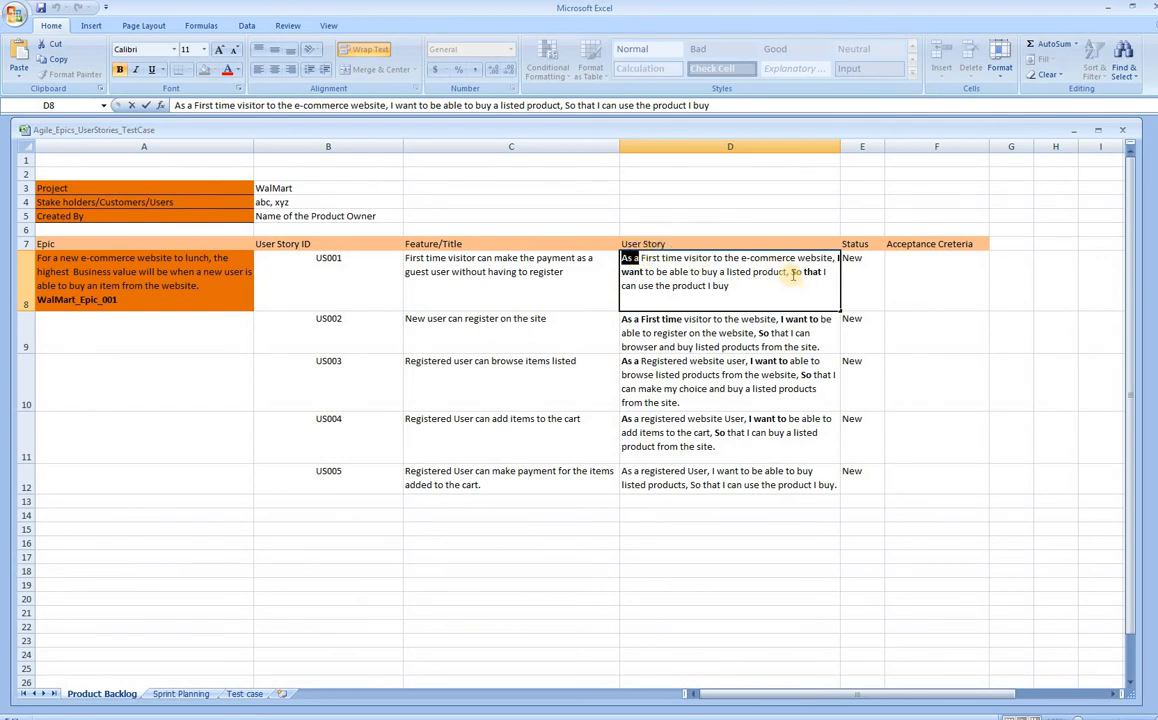
left_click_drag(790, 272, 822, 274)
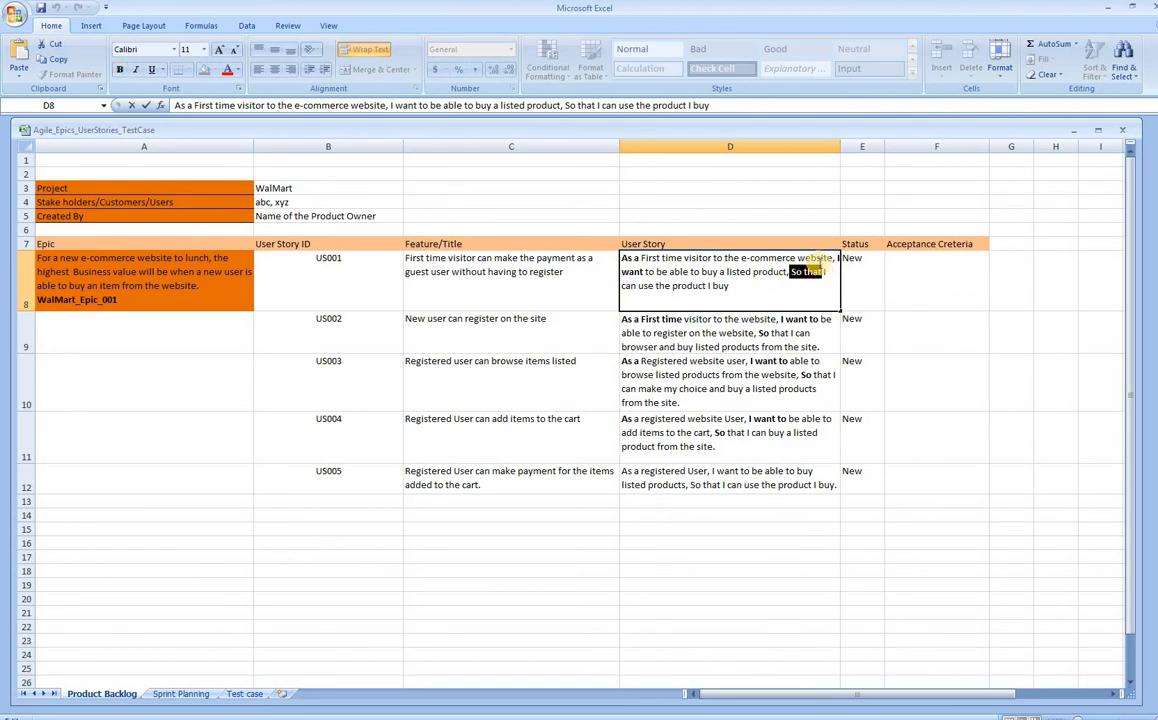
left_click(777, 258)
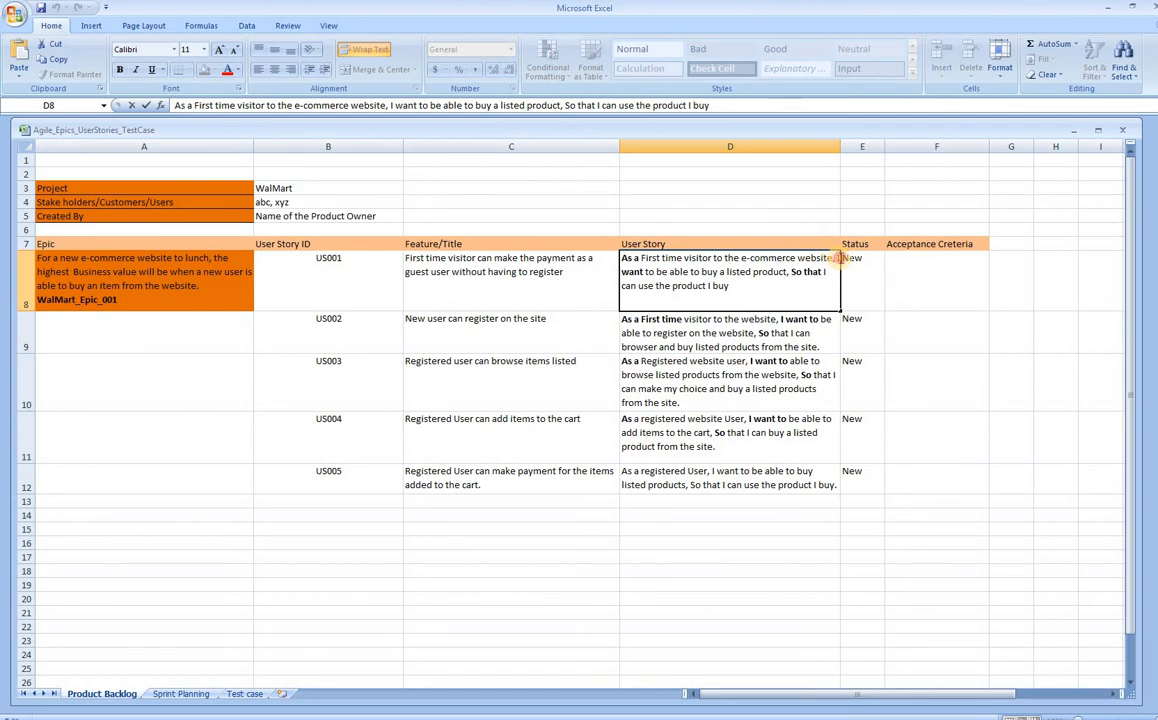
left_click_drag(836, 258, 650, 273)
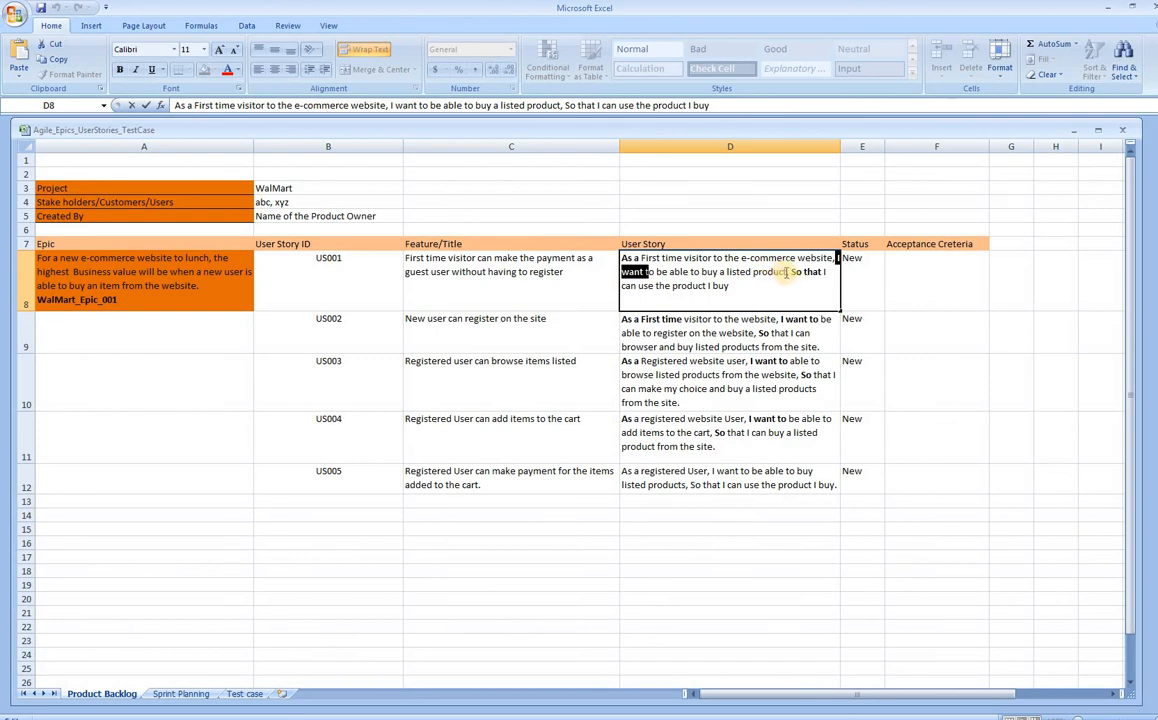
left_click_drag(790, 271, 827, 284)
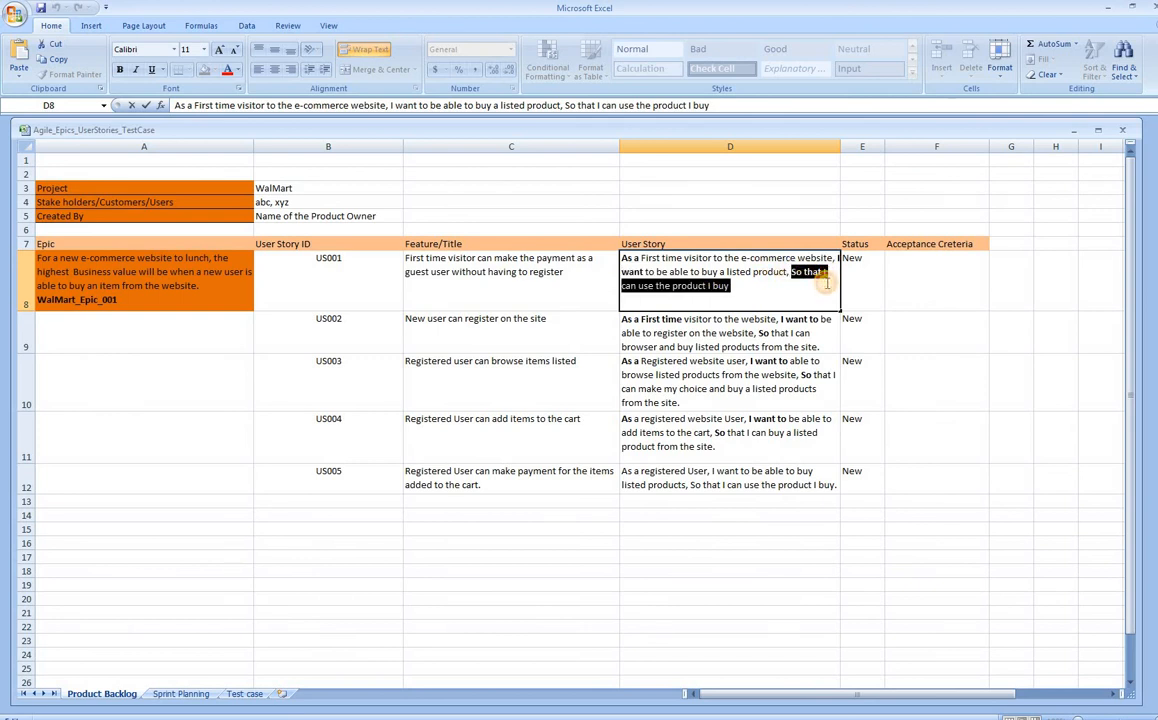
key("ctrl+b")
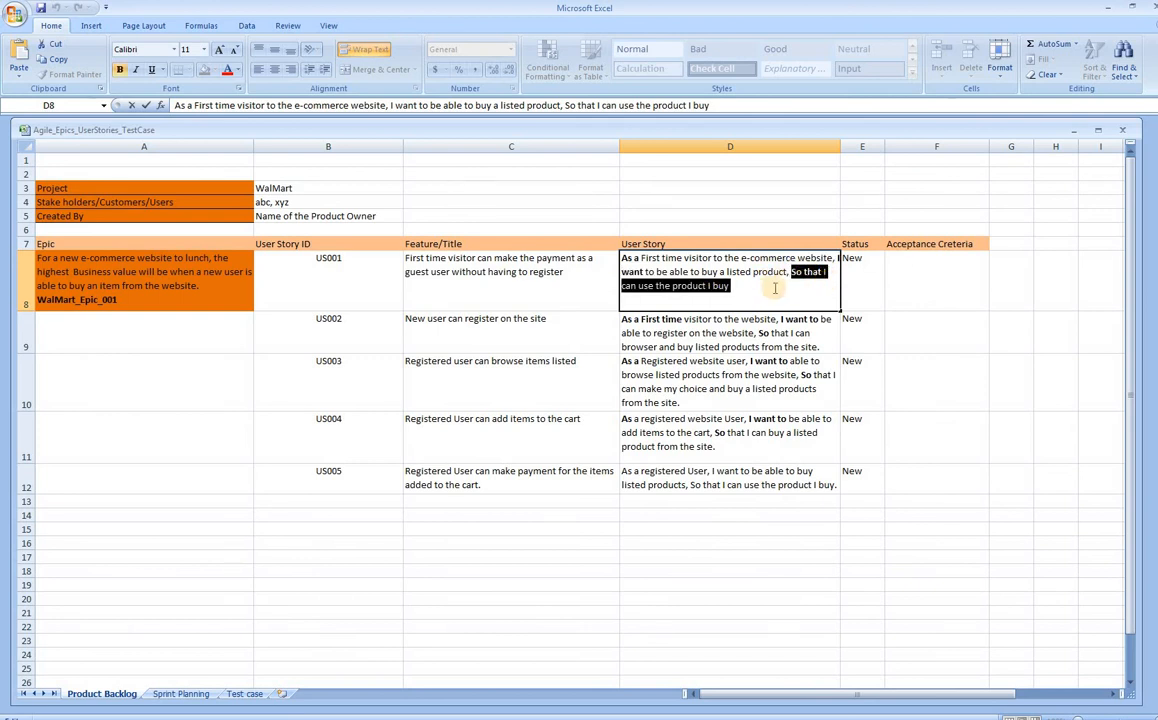
left_click(772, 294)
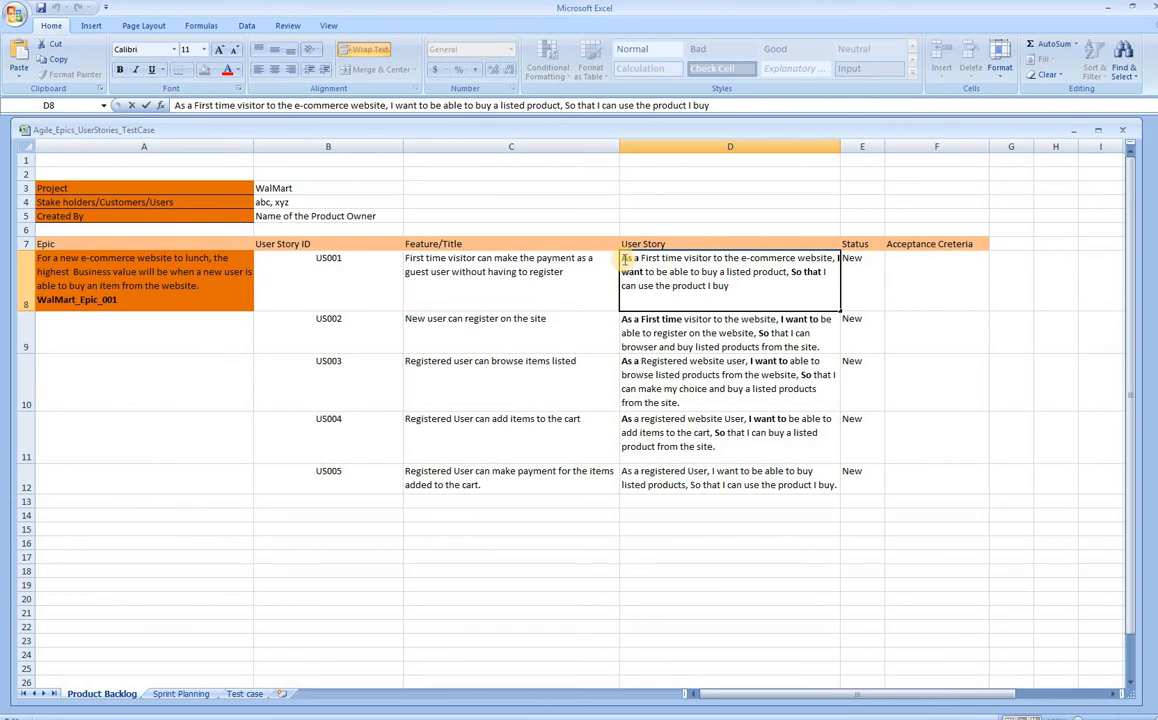
key("ctrl+b")
left_click(744, 291)
- Bold I want in the US001 story and finish editing the cell
left_click_drag(622, 259, 639, 262)
left_click(641, 262)
left_click(645, 261)
left_click_drag(622, 259, 646, 260)
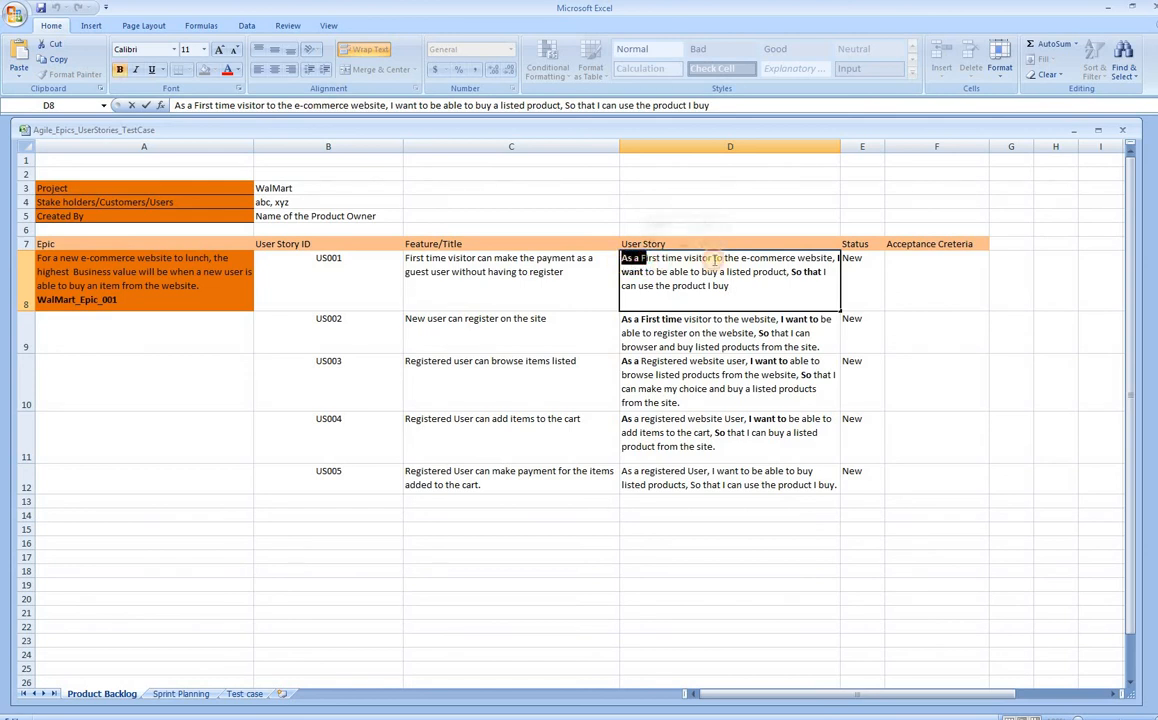
left_click_drag(835, 258, 641, 268)
key("ctrl+b")
left_click(795, 272)
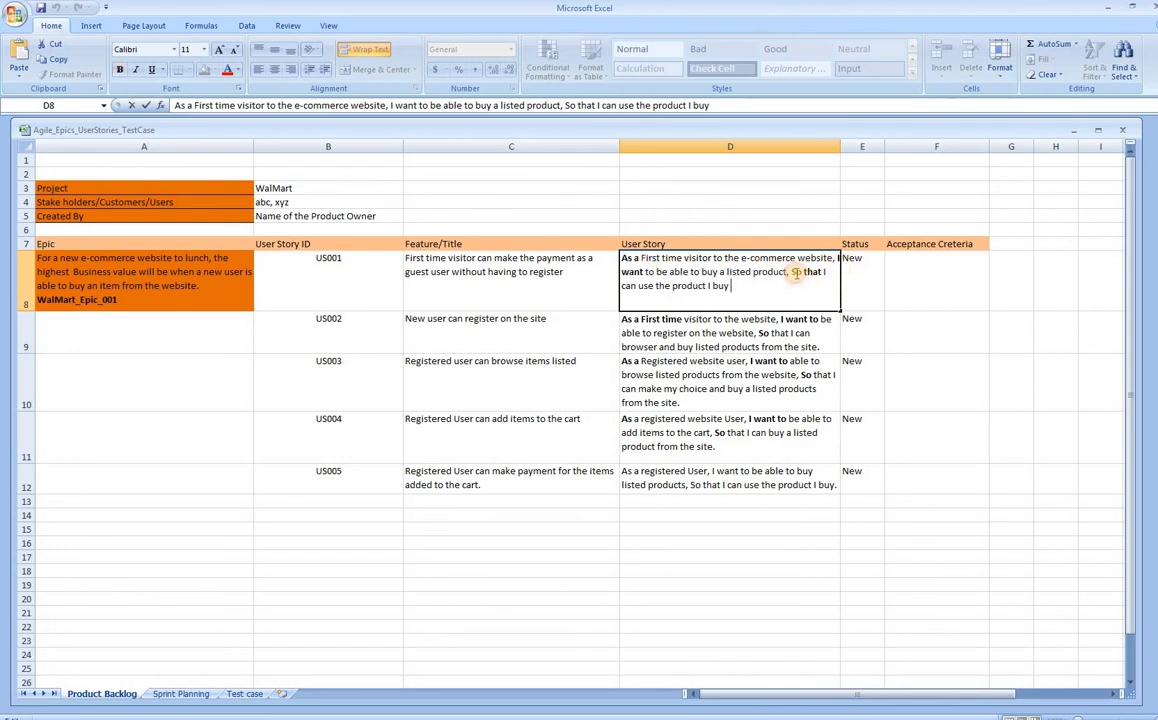
left_click_drag(793, 273, 821, 275)
left_click(794, 297)
left_click_drag(623, 259, 816, 272)
left_click(802, 282)
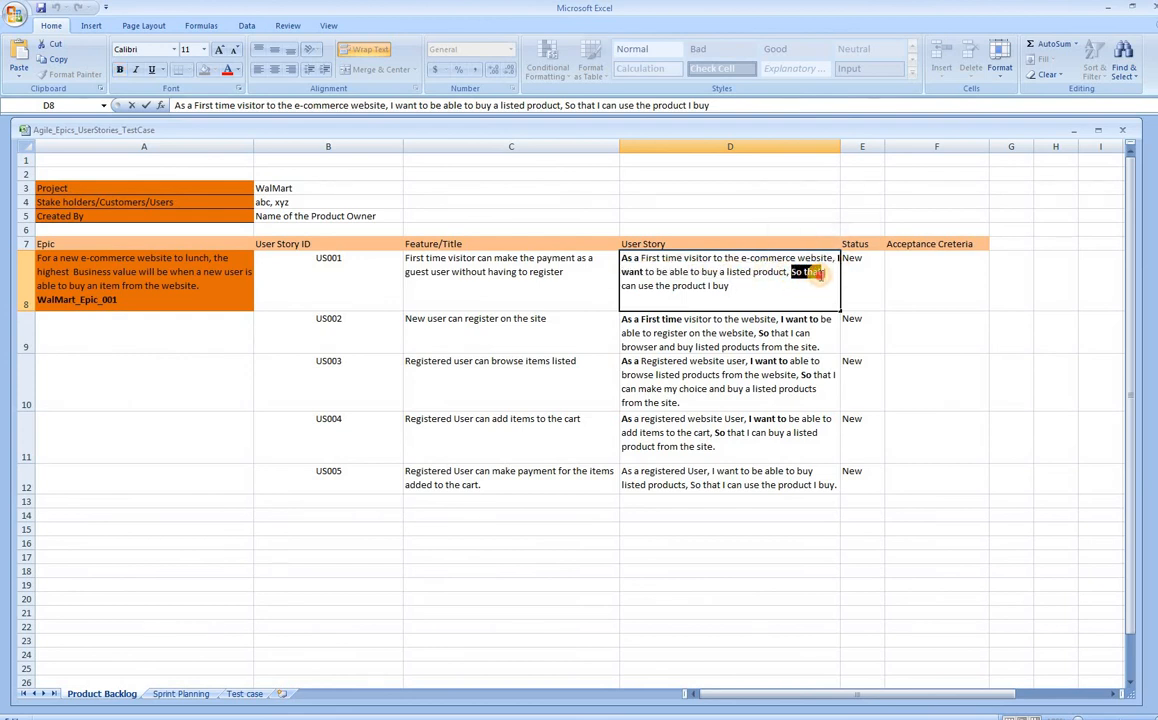
left_click_drag(820, 277, 765, 300)
left_click(768, 302)
left_click(649, 336)
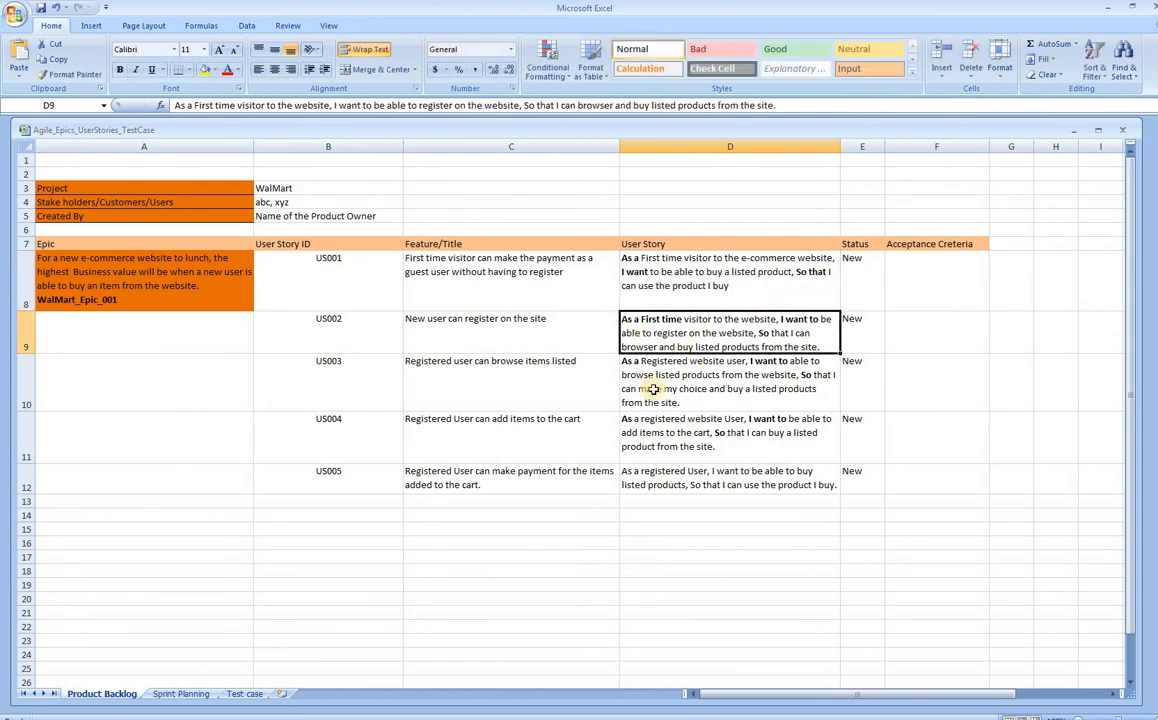
- Look over the US002–US005 stories and select As a in US002
left_click(655, 391)
left_click(648, 455)
left_click(660, 485)
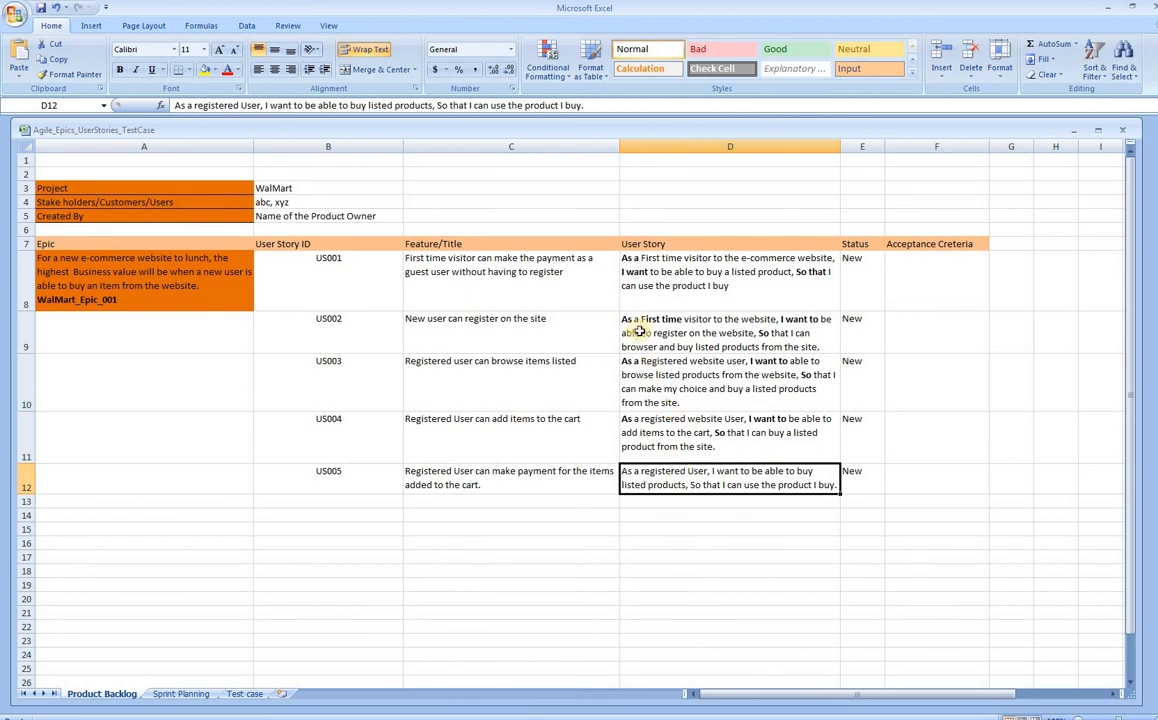
double_click(631, 319)
mouse_move(624, 320)
left_mouse_down()
mouse_move(664, 326)
mouse_move(635, 326)
mouse_move(645, 326)
left_mouse_up()
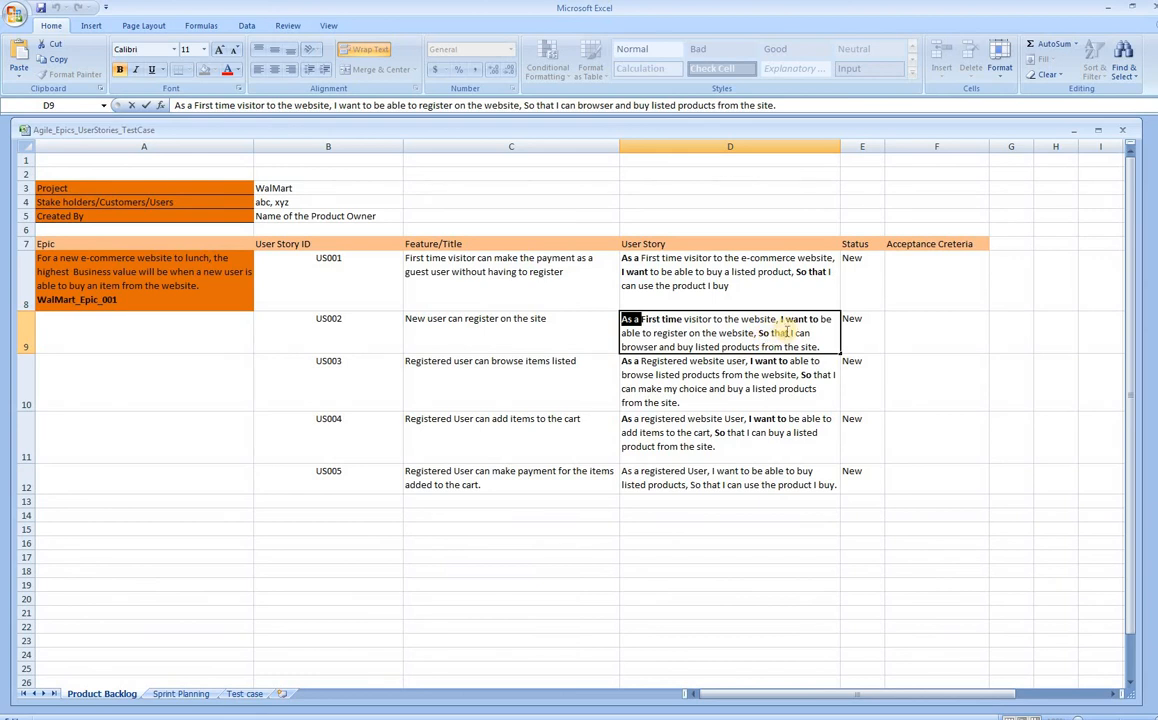
key("Return")
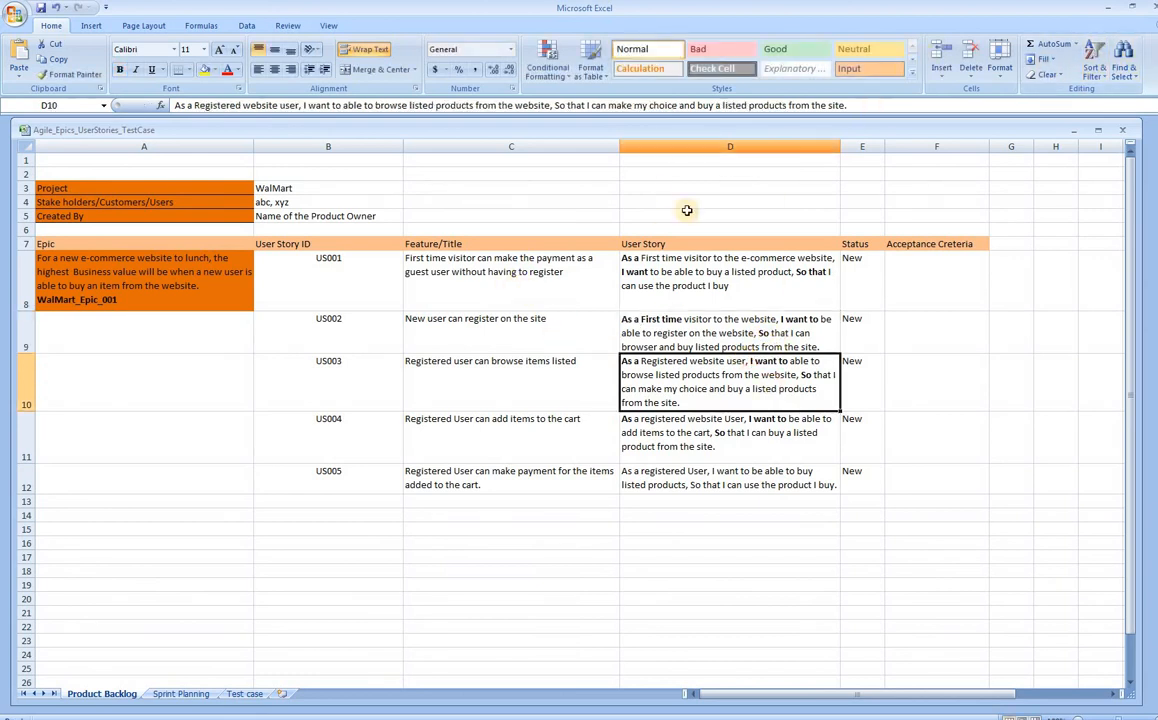
- Copy the US001 feature title from C8 and minimize Excel to reveal the Jira form
left_click(550, 272)
double_click(550, 274)
left_click_drag(550, 274, 406, 258)
key("ctrl+c")
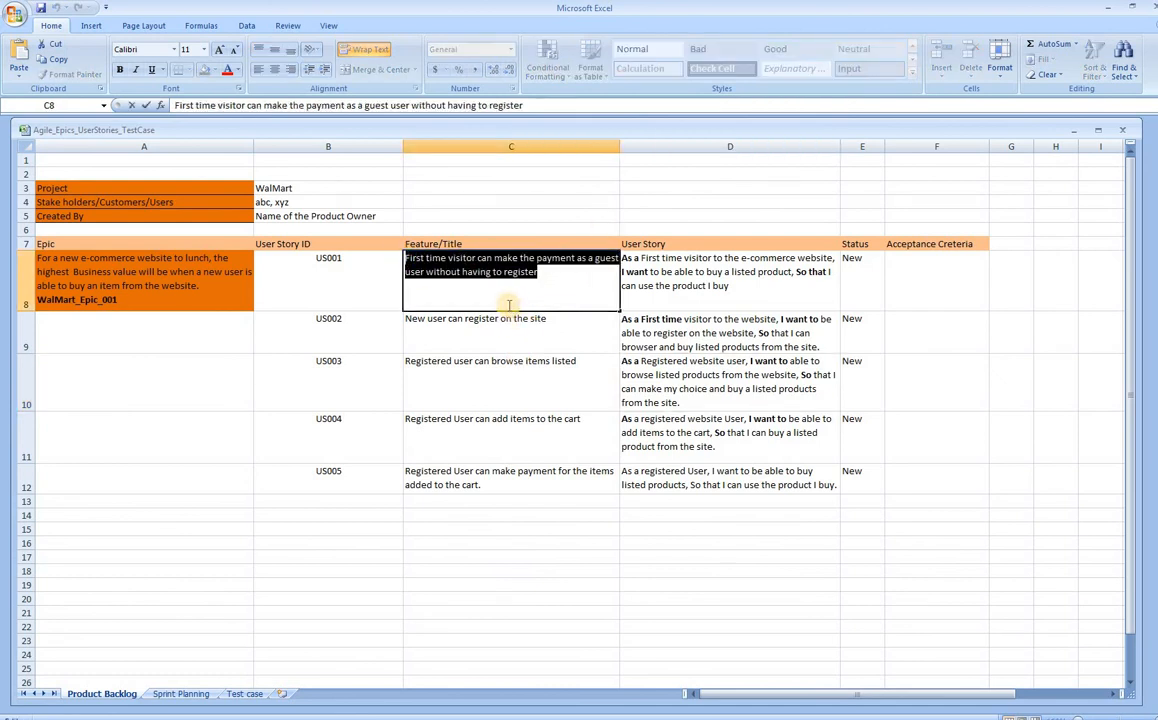
left_click(1108, 8)
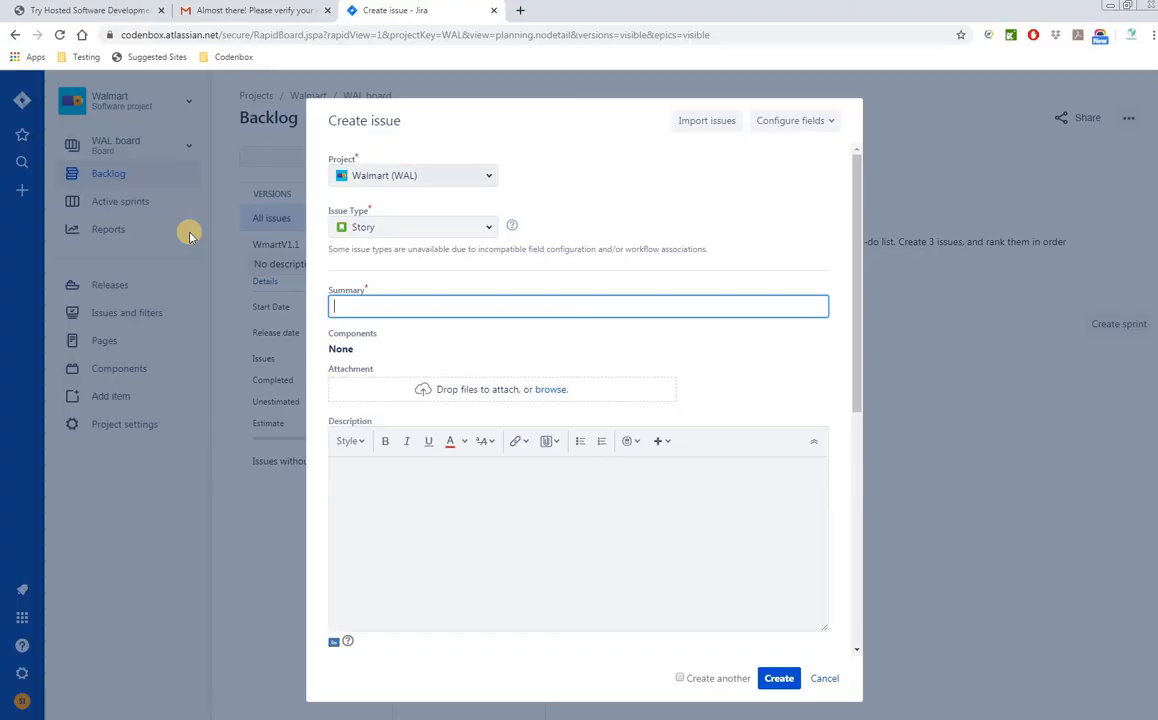
- Paste the US001 feature title into Summary and copy the US001 ID from B8 to append
left_click(392, 307)
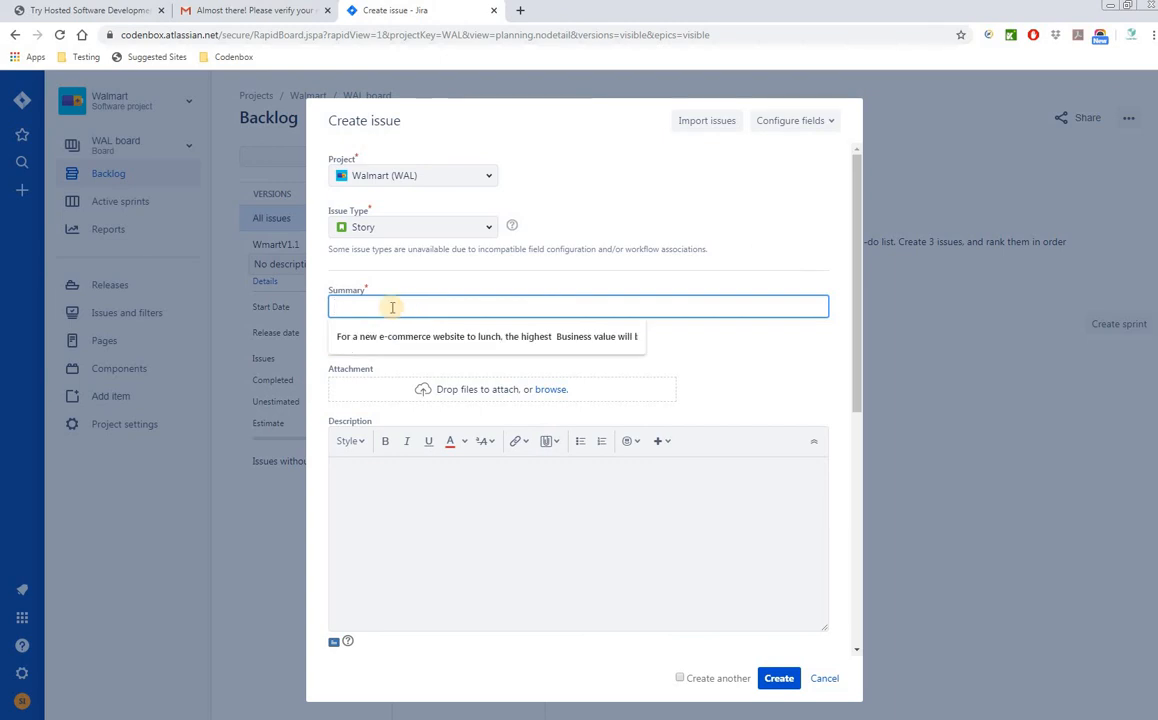
left_click(360, 309)
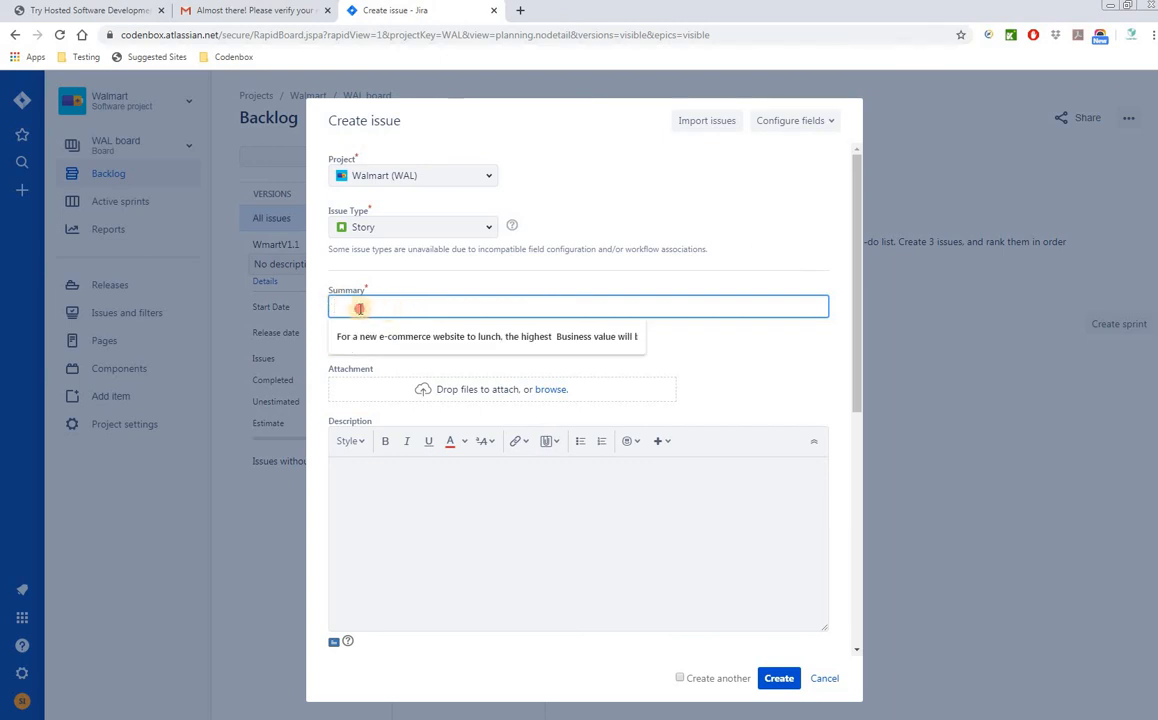
key("ctrl+v")
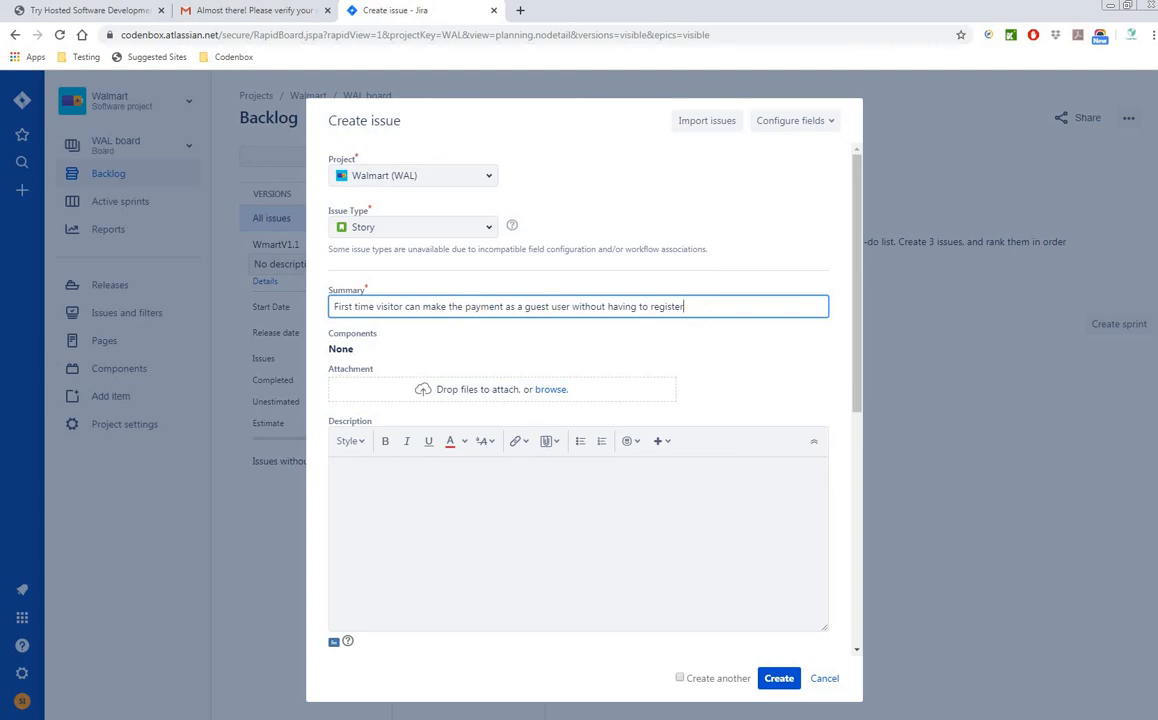
key("alt+Tab")
left_click(361, 266)
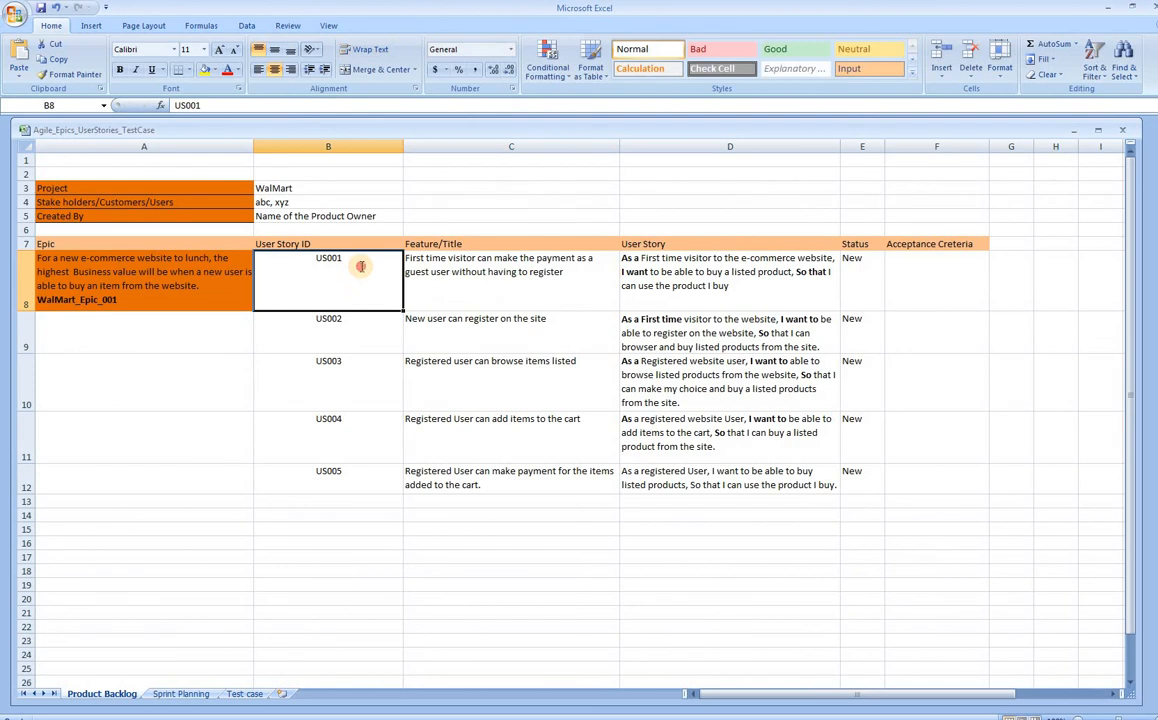
double_click(345, 262)
double_click(316, 259)
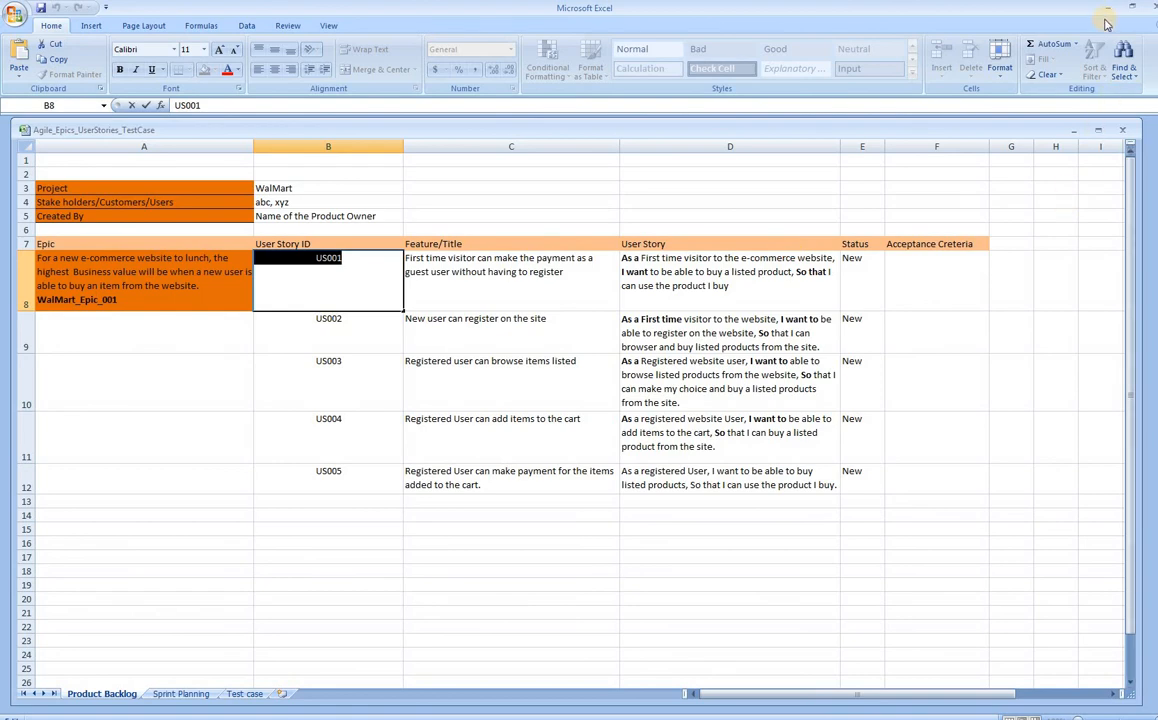
key("Escape")
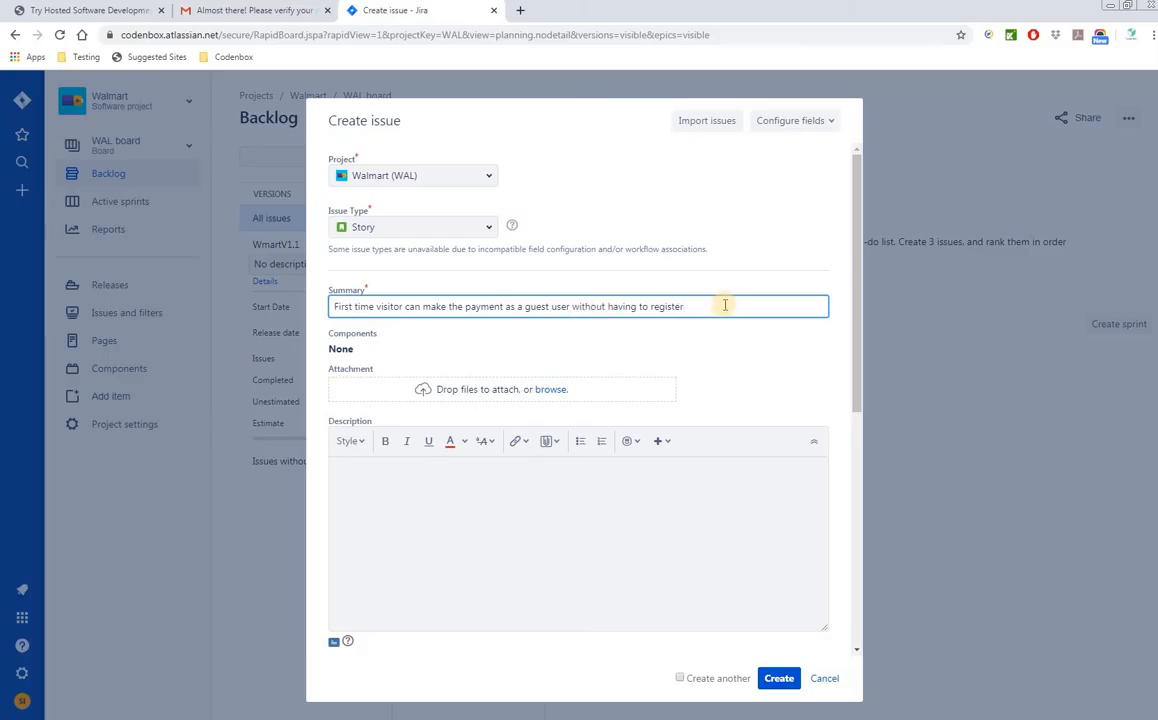
left_click(715, 307)
- Copy the US001 user story from D8 and paste it as the Story's Description
left_click(370, 478)
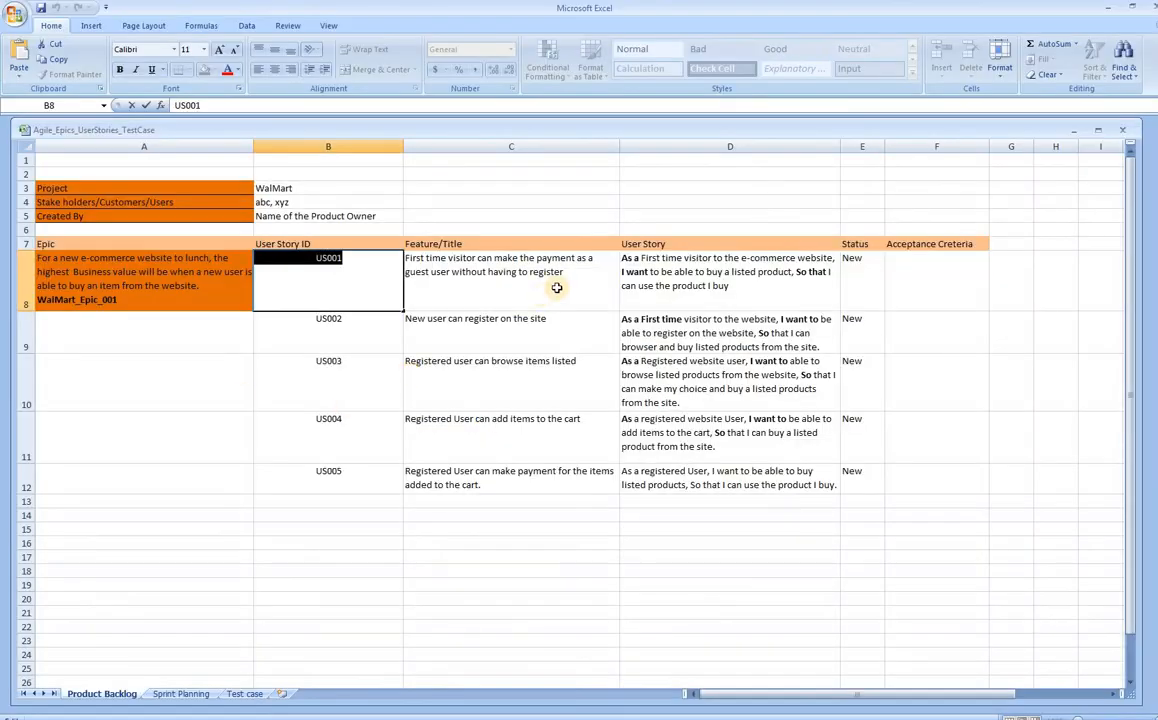
left_click(548, 287)
left_click(655, 272)
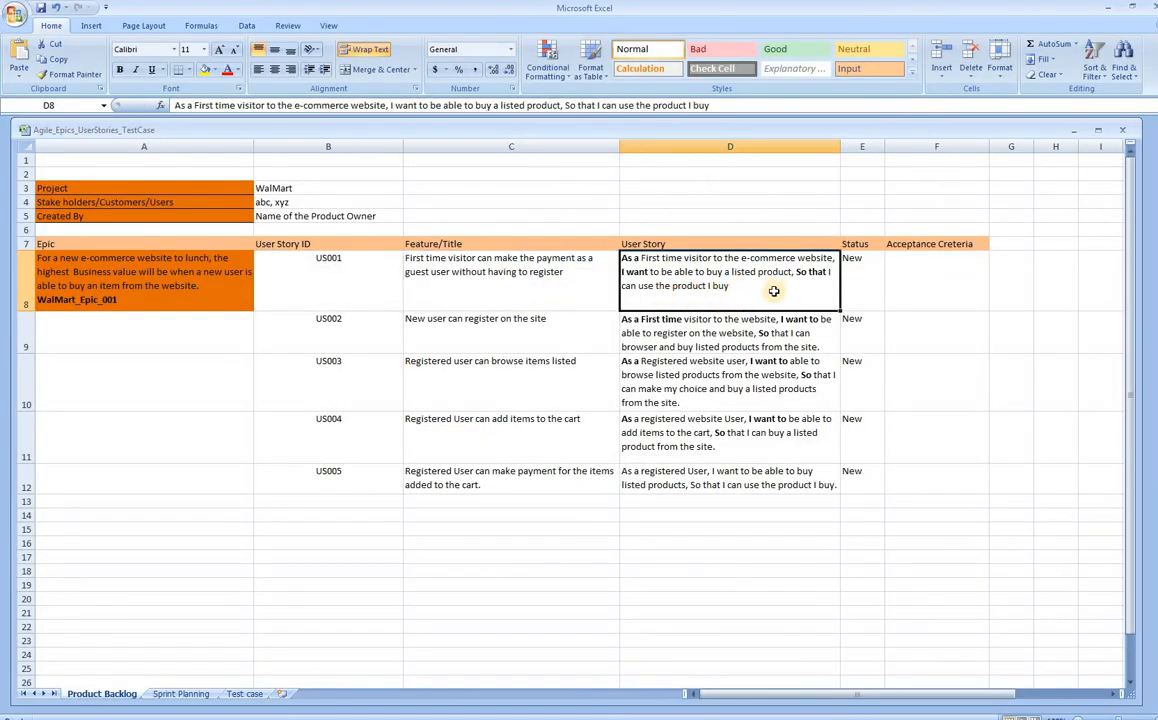
double_click(697, 278)
key("ctrl+a")
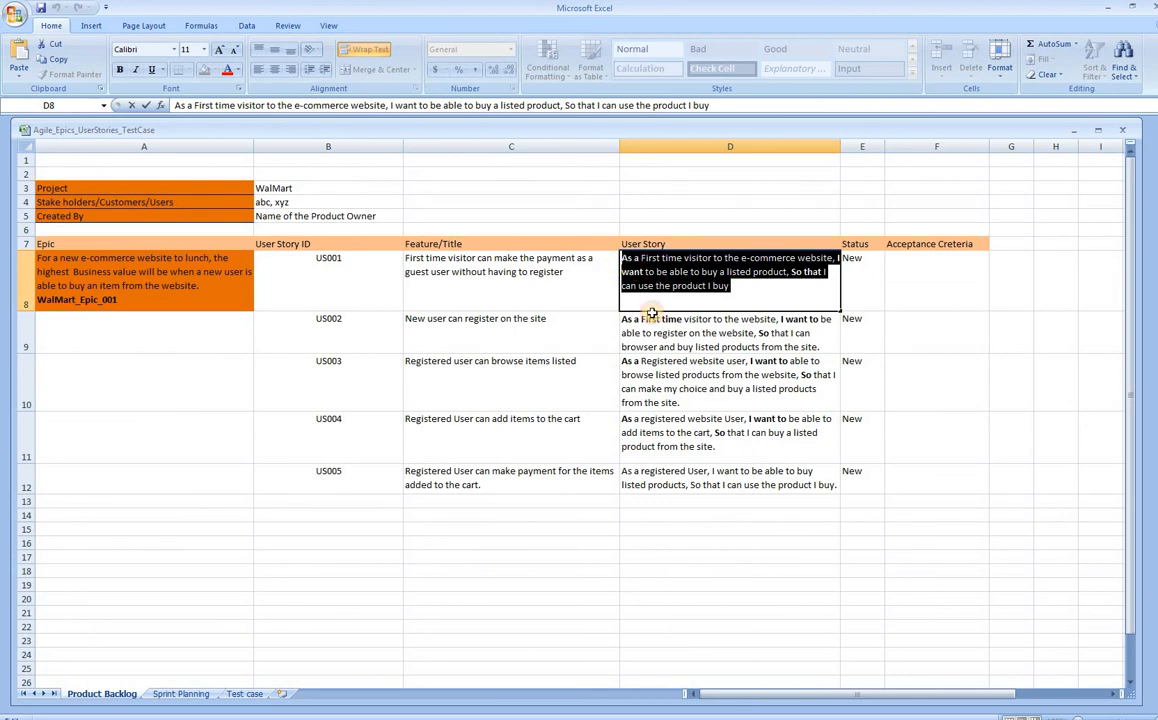
key("Escape")
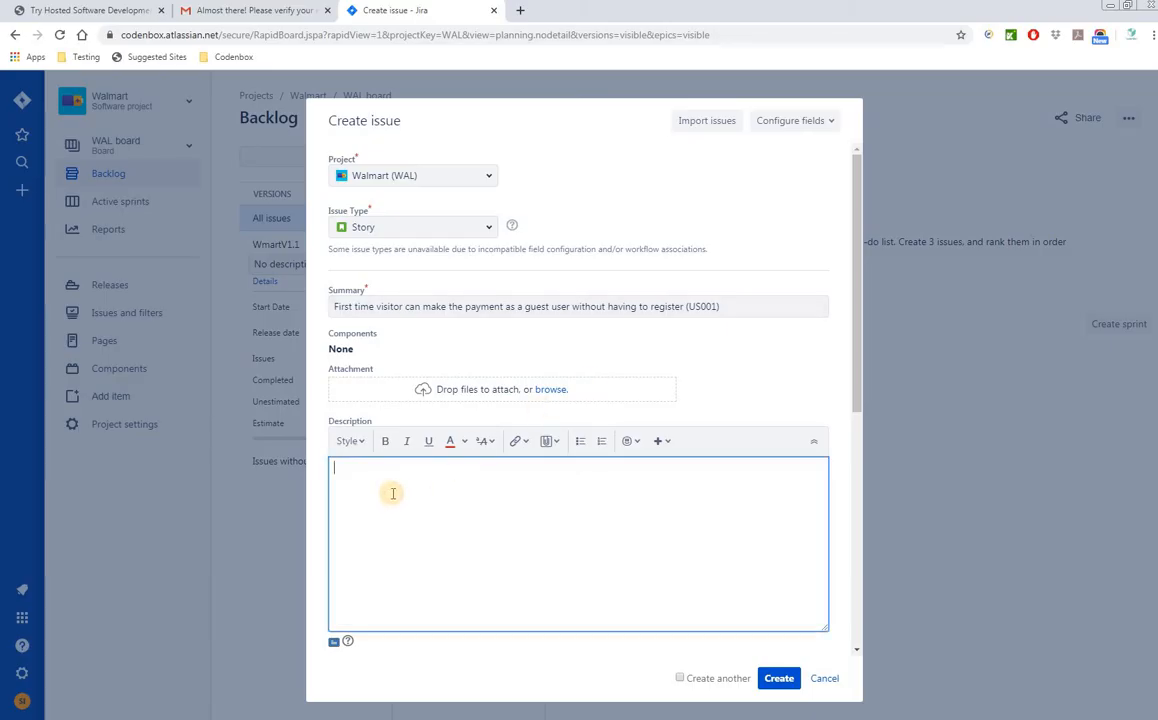
type("As a First time visitor to the e-commerce website, I want to be able to buy a listed product. So that I can use the product I buy")
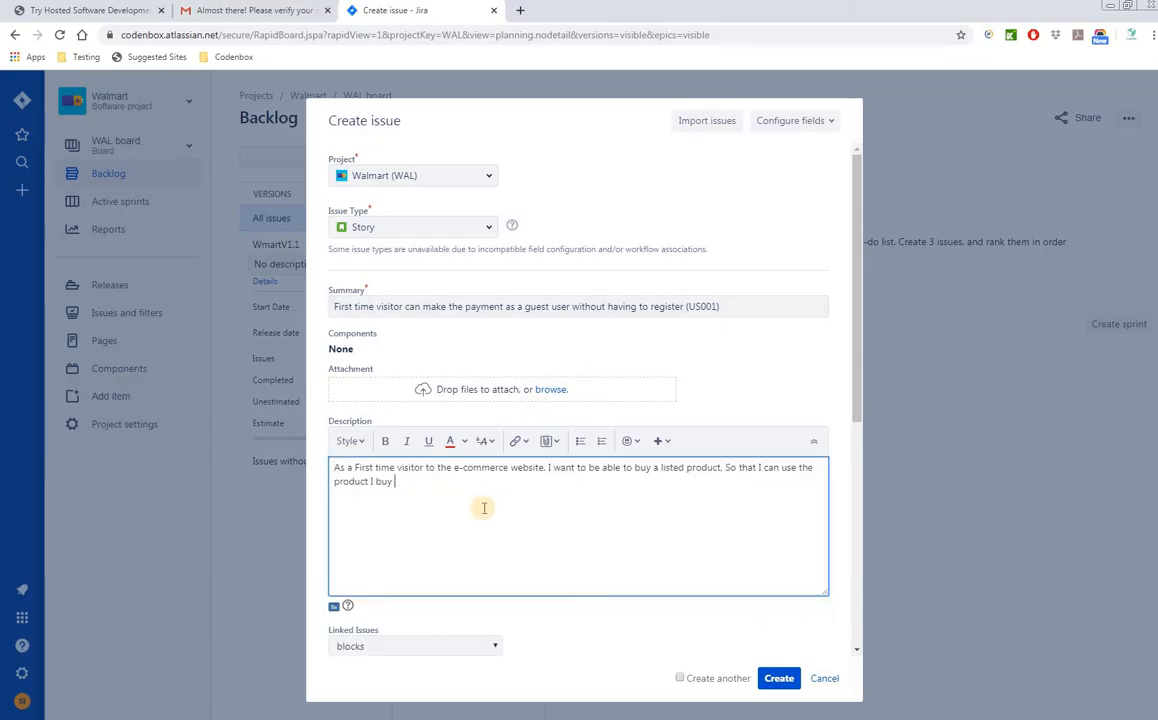
- Link the story to WAL-1 and set its fix version to WmartV1.1
scroll(500, 515, "down", 5)
scroll(525, 533, "down", 2)
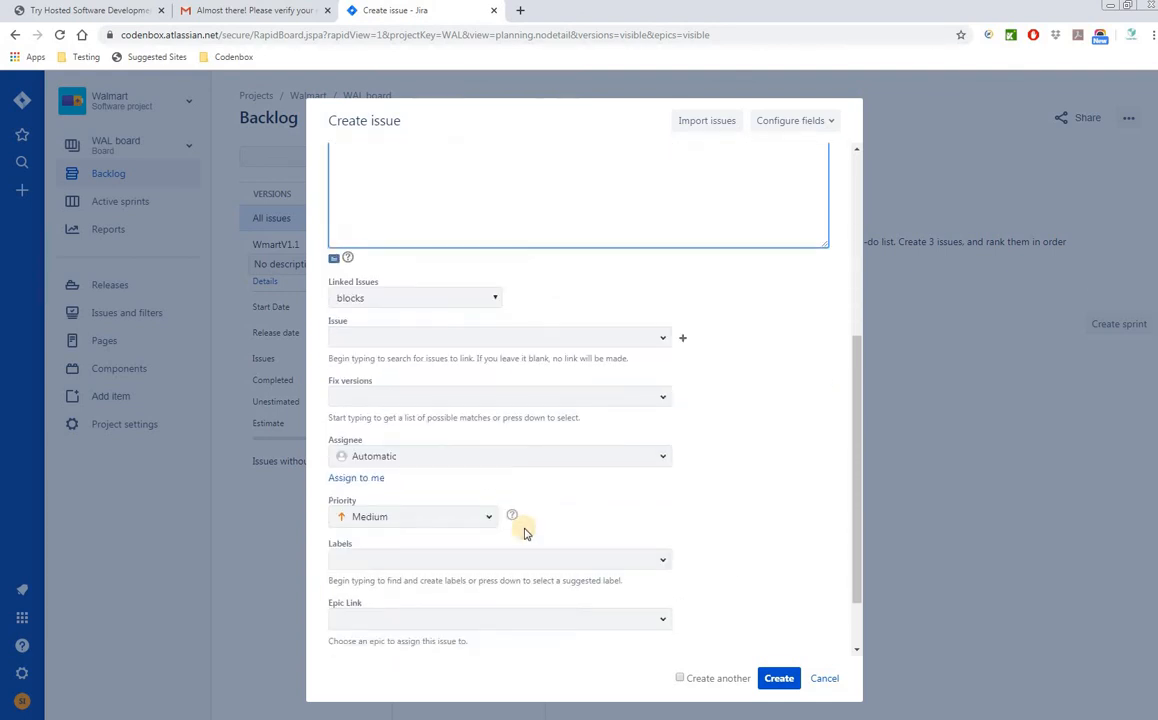
left_click(665, 340)
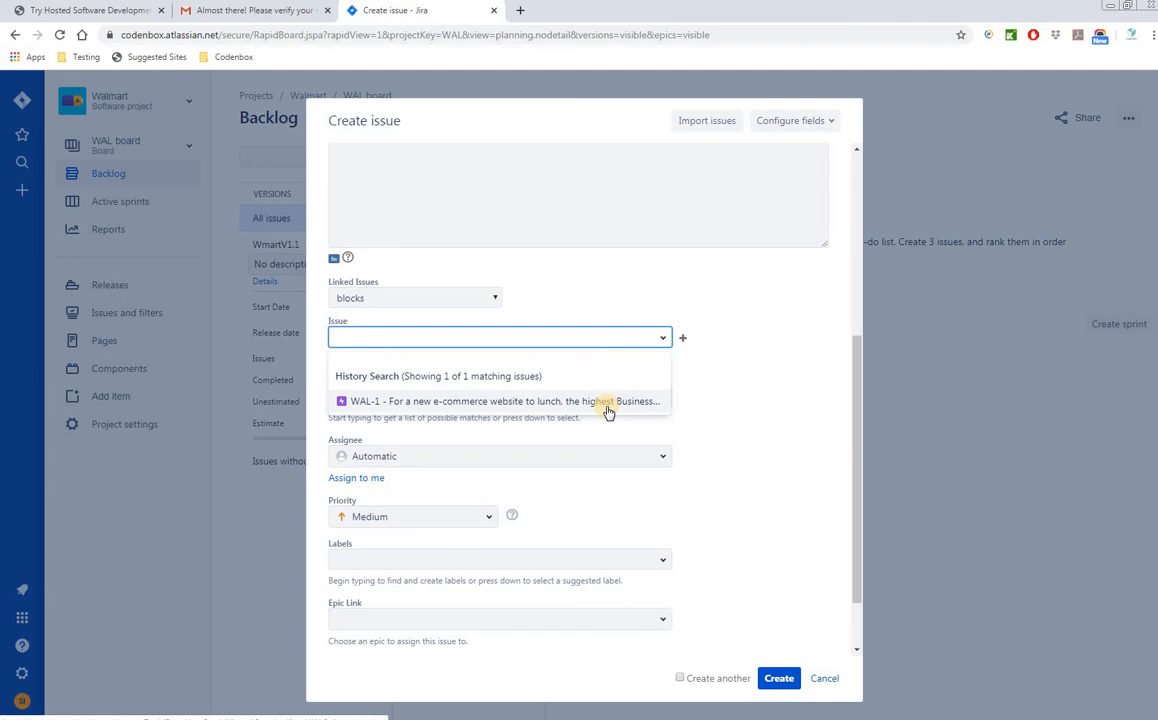
left_click(650, 413)
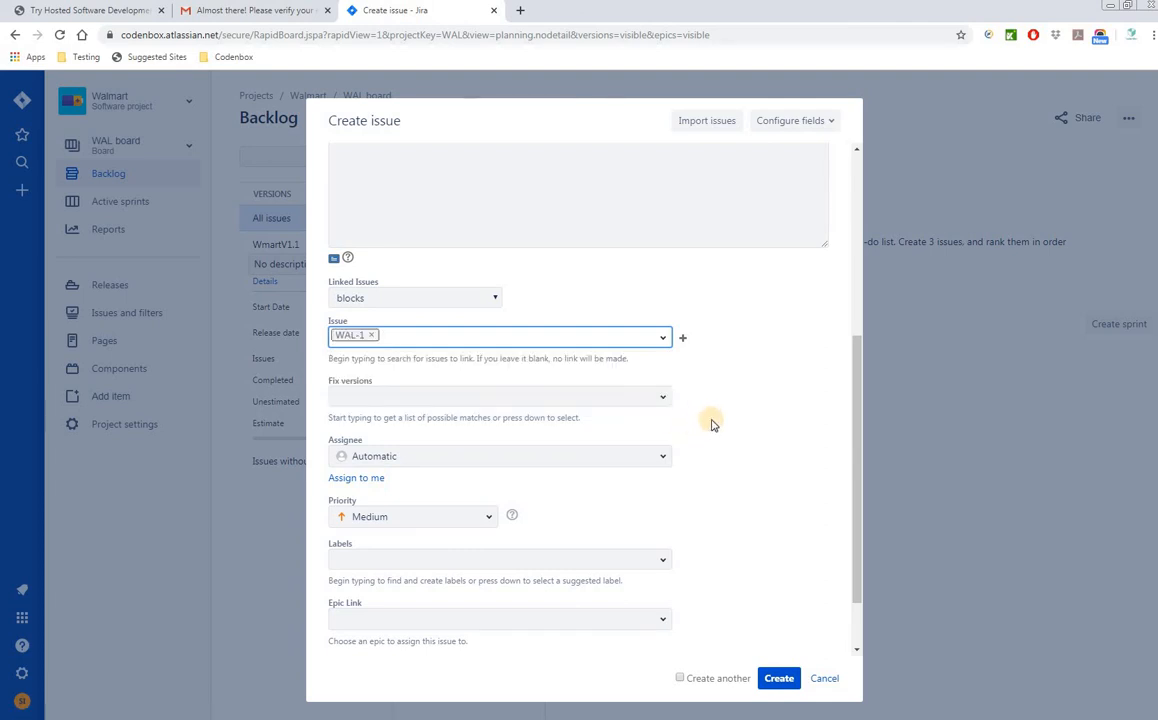
scroll(700, 400, "down", 1)
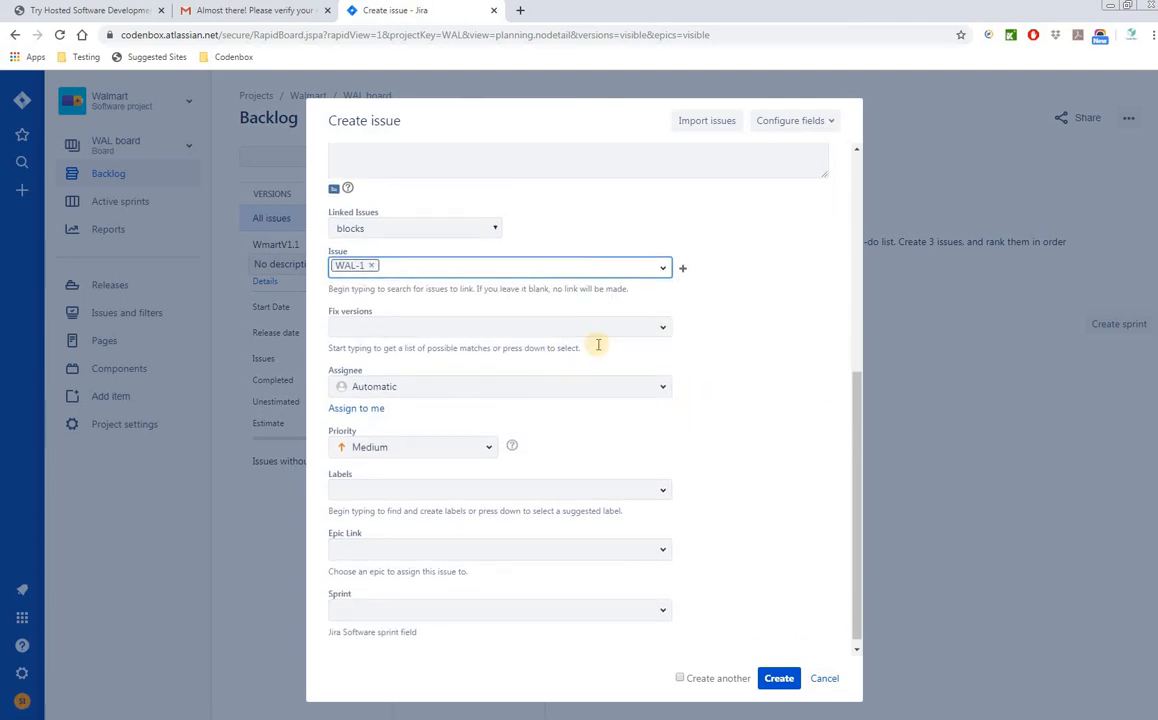
left_click(665, 334)
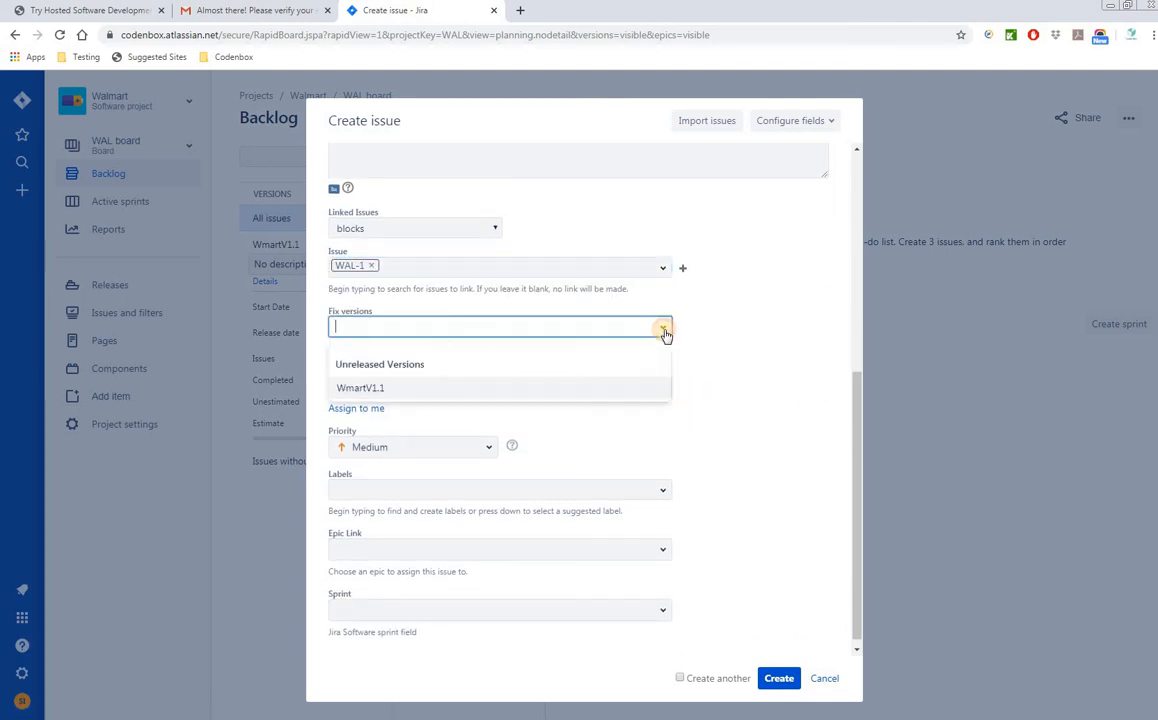
left_click(380, 393)
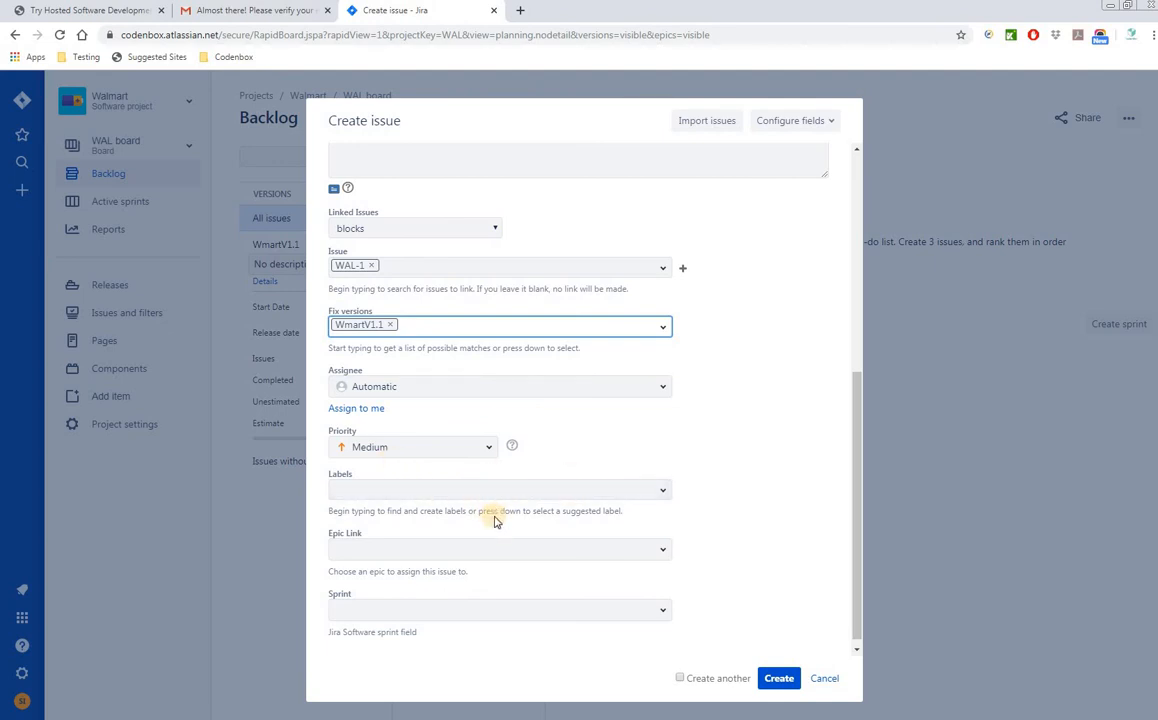
- Set the epic link to WalMart_Epic_001, leave Sprint empty, and create the story
scroll(441, 517, "down", 1)
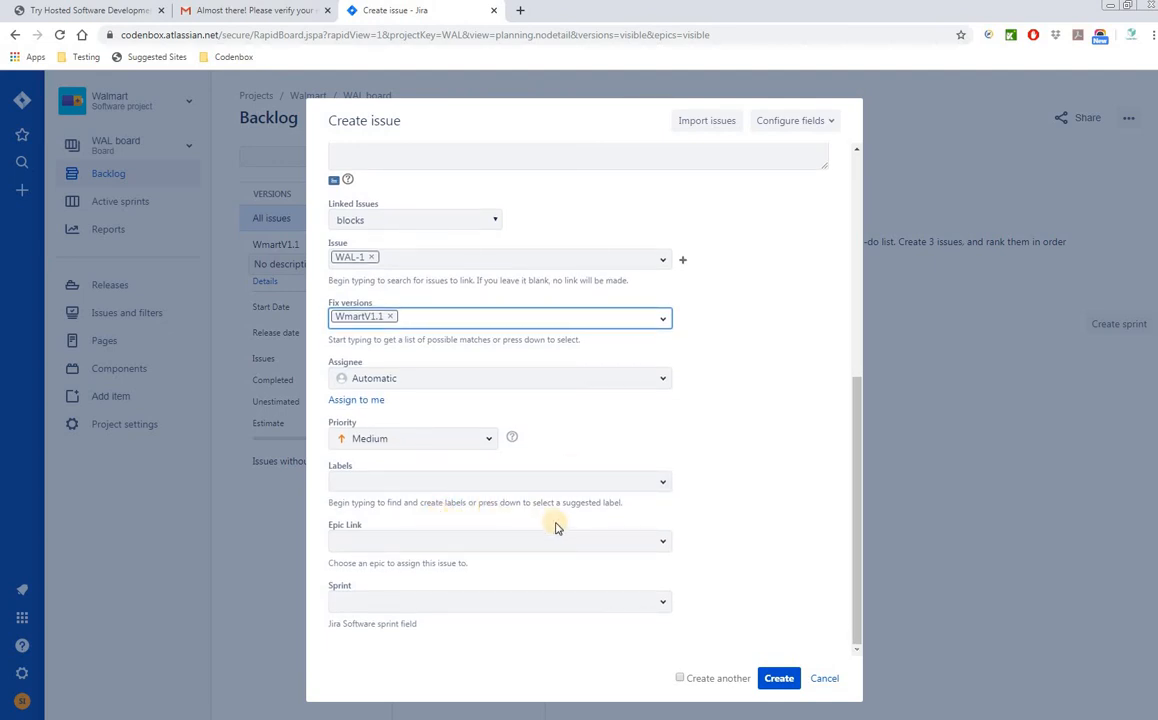
left_click(664, 544)
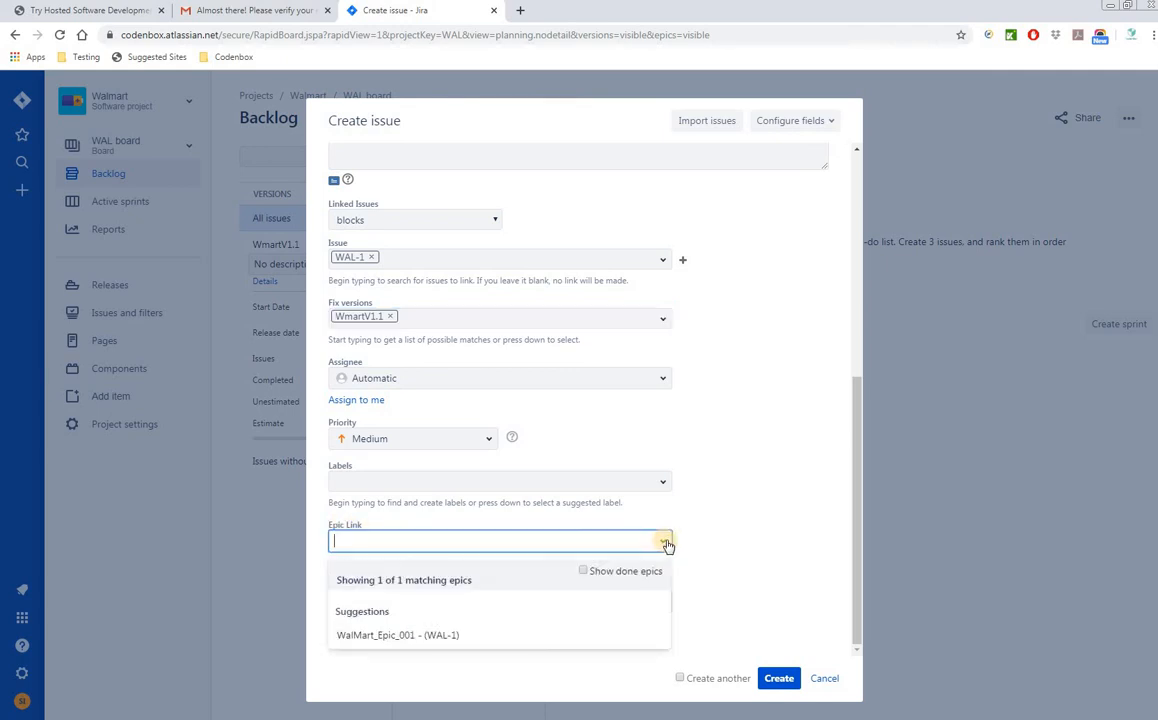
left_click(371, 637)
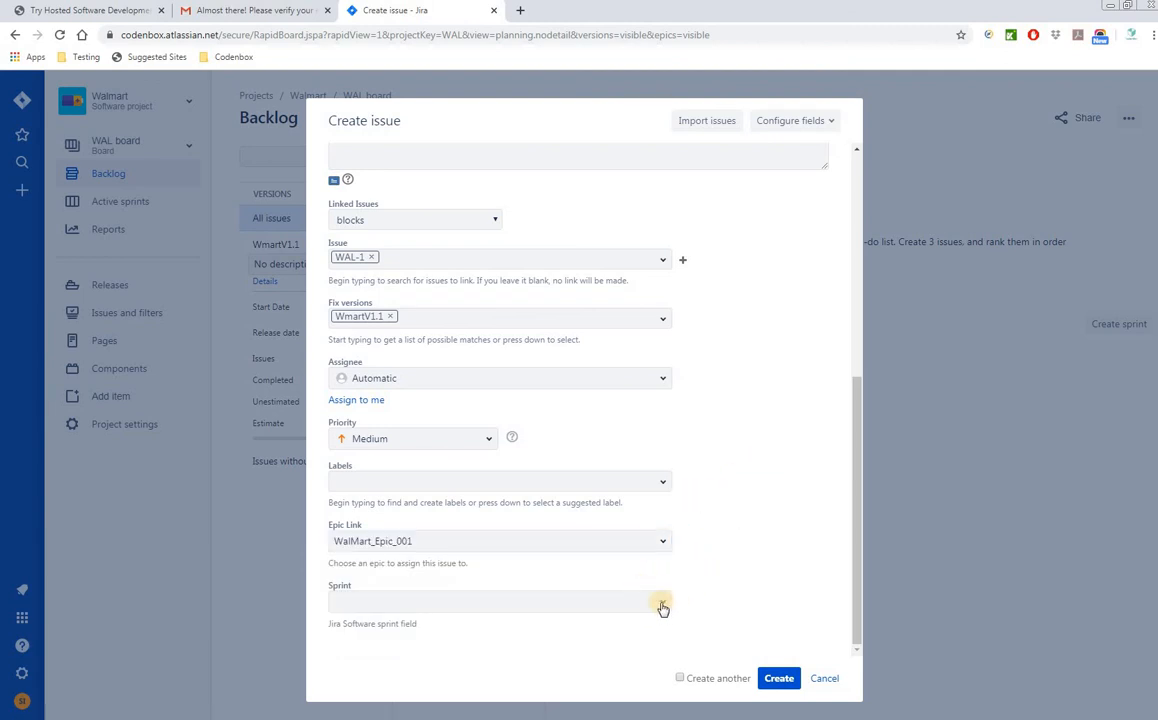
left_click(662, 601)
left_click(737, 528)
scroll(778, 582, "up", 2)
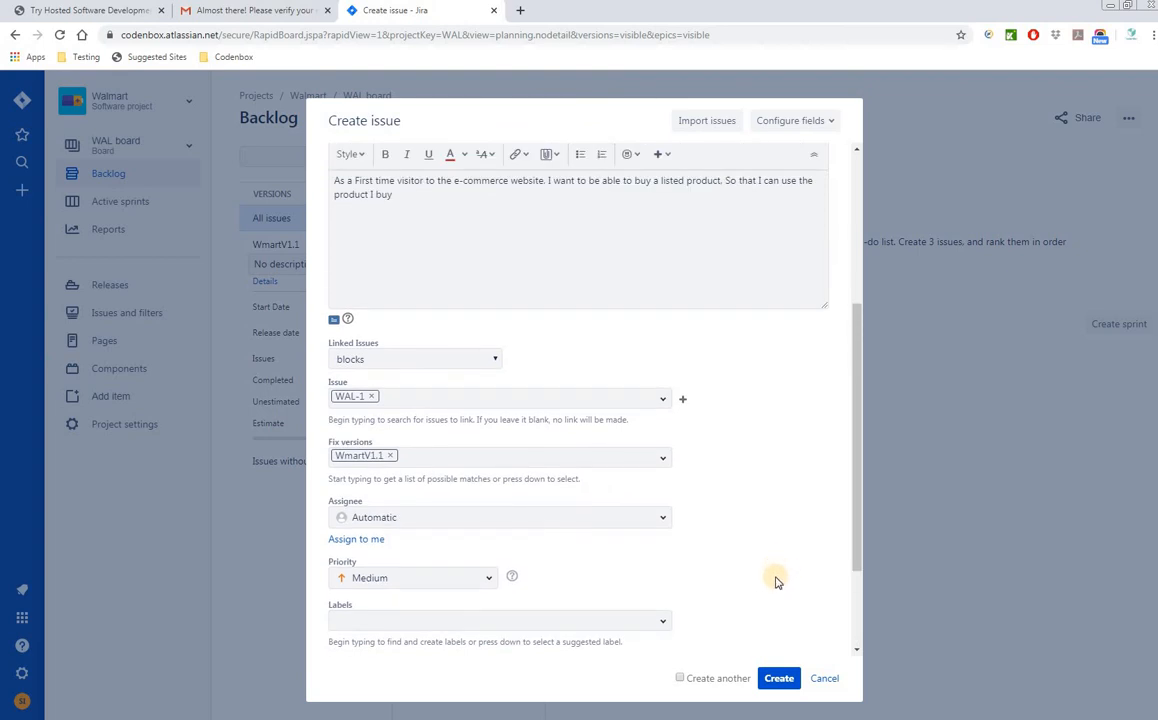
scroll(778, 582, "down", 1)
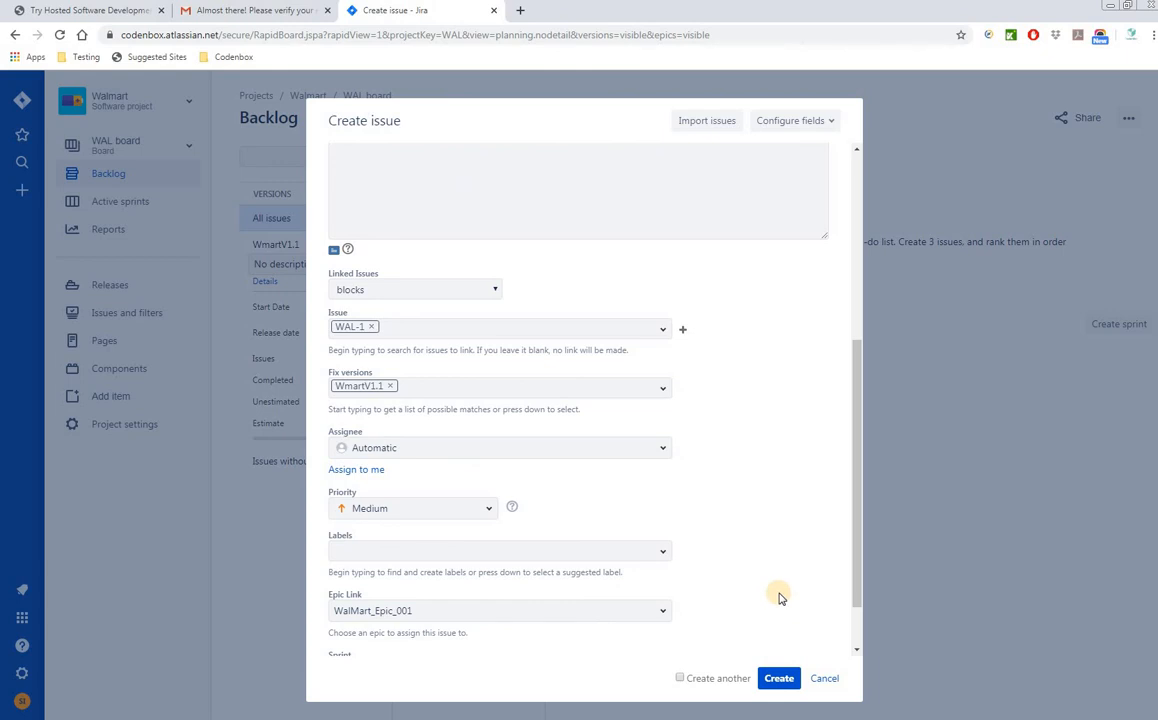
scroll(781, 597, "down", 1)
left_click(779, 678)
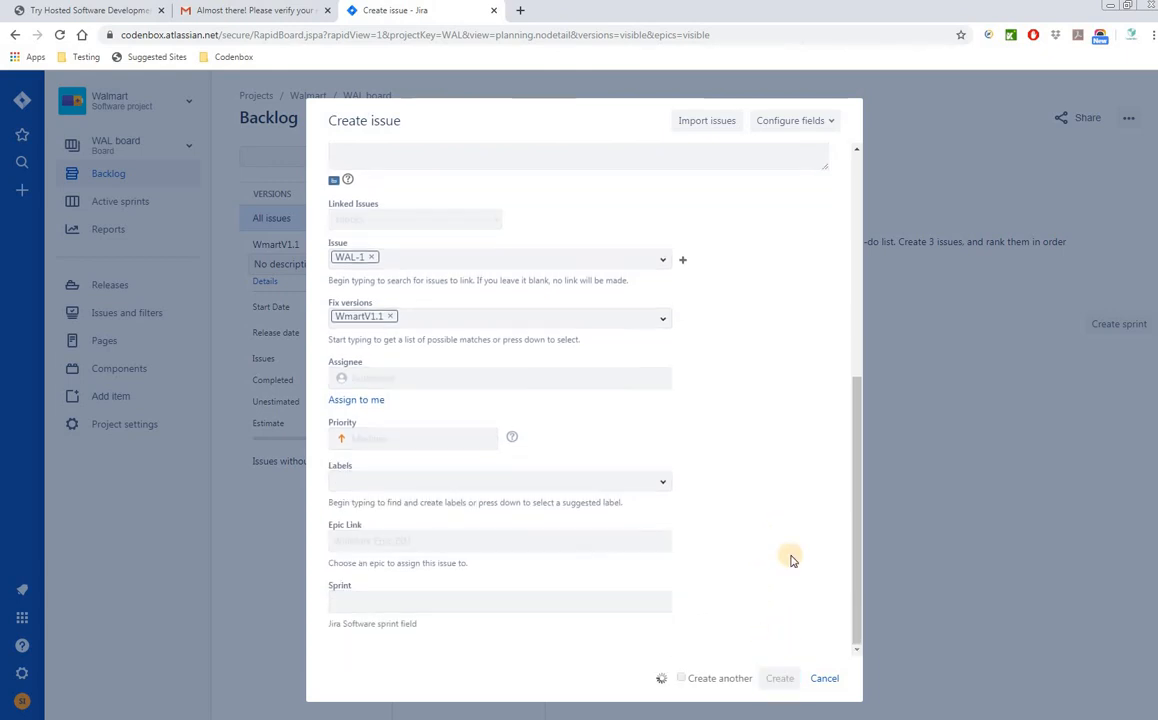
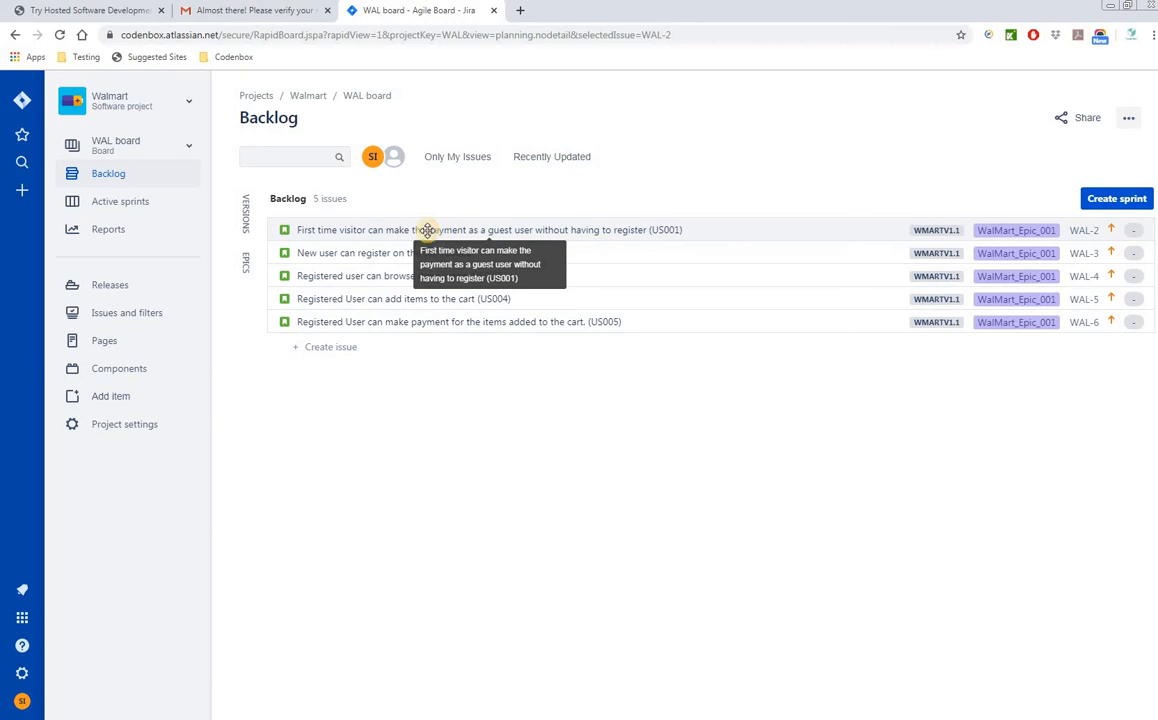
- Open story WAL-2 (US001) from the backlog and set its assignee to the test user
left_click(393, 229)
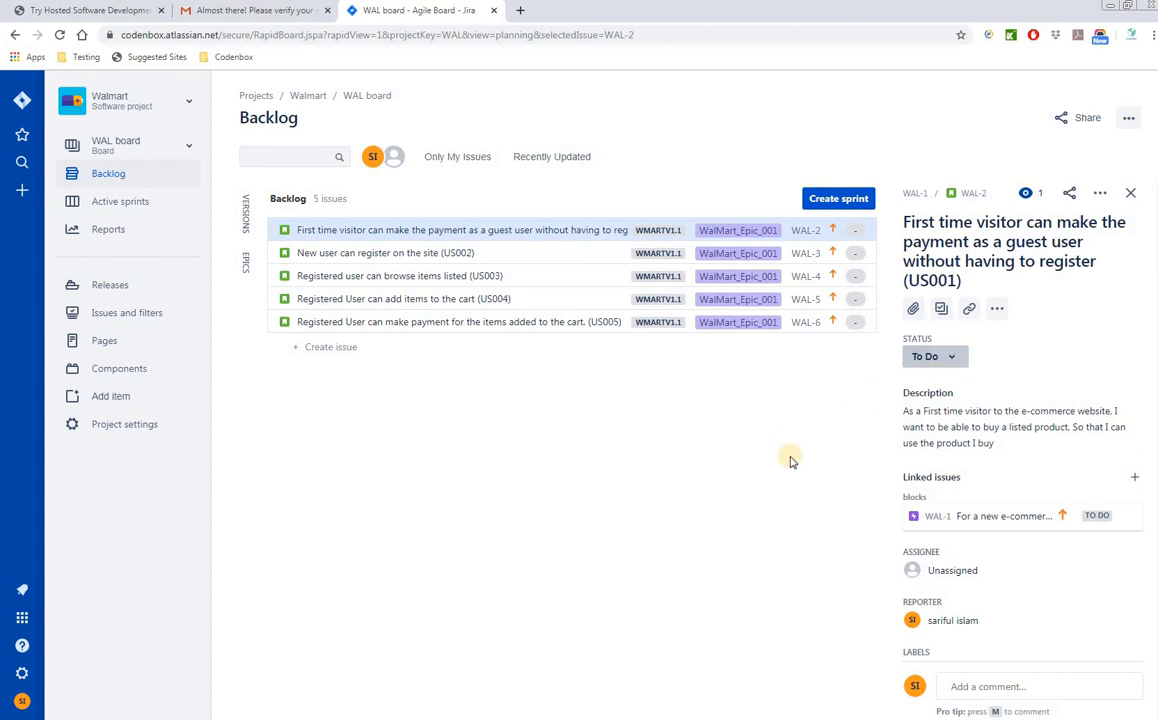
scroll(994, 460, "down", 3)
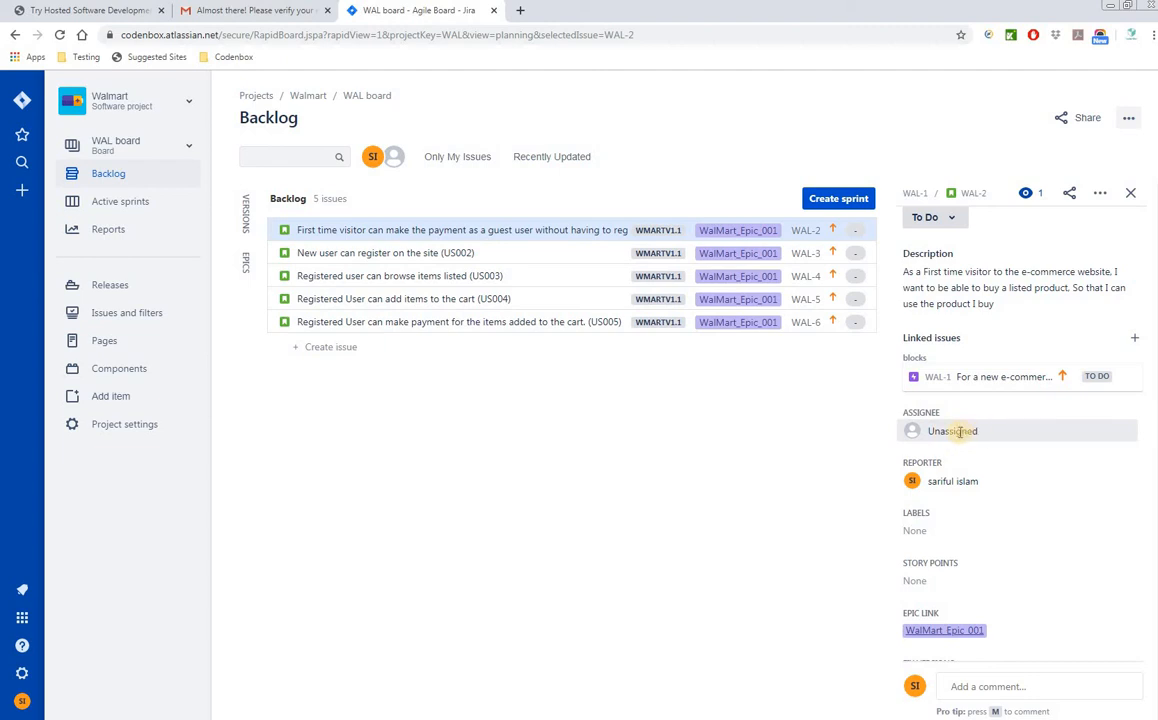
left_click(985, 440)
key("Escape")
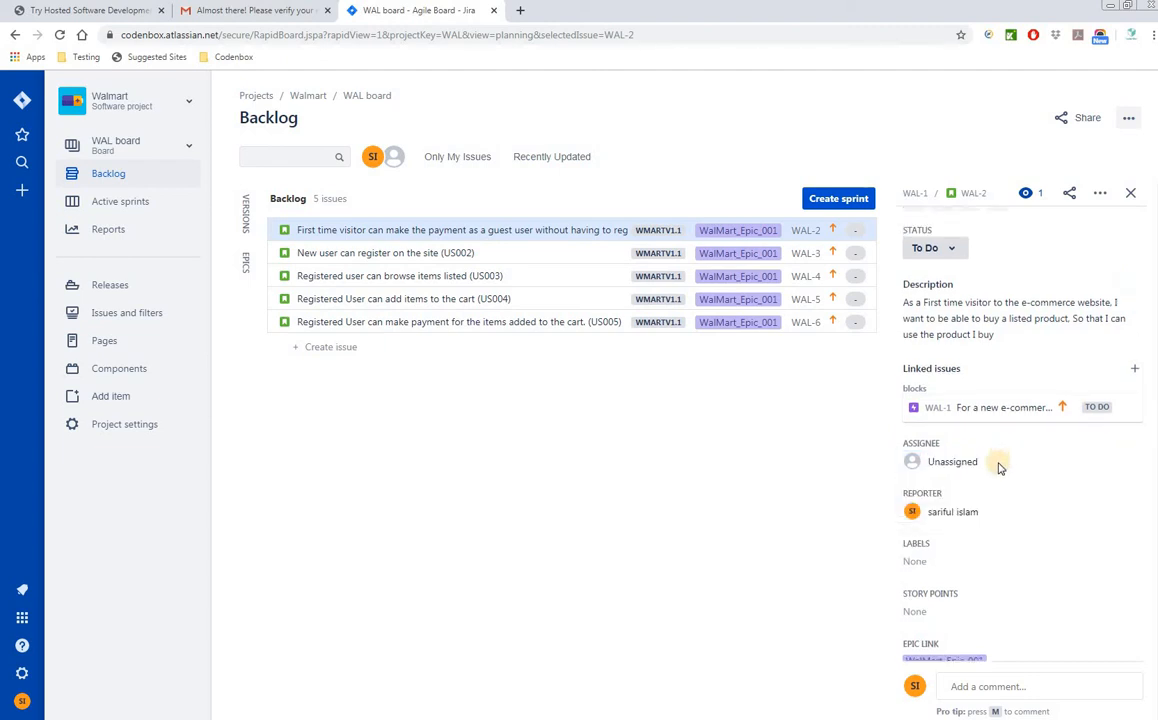
left_click(1001, 465)
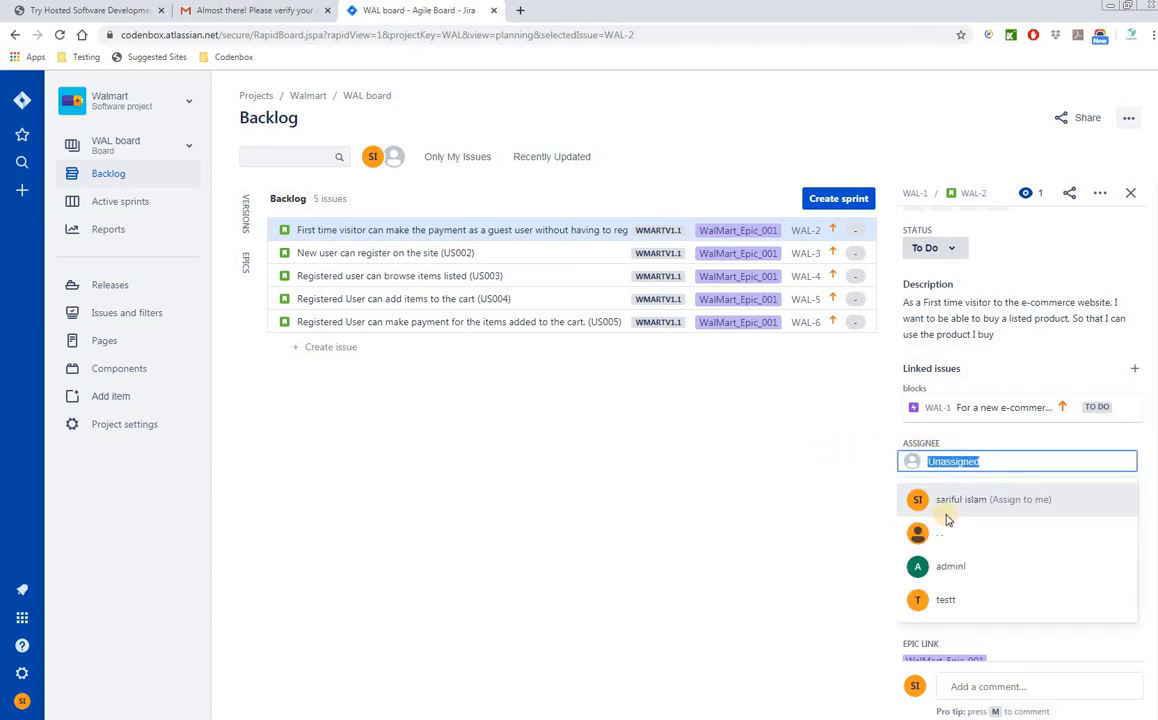
left_click(957, 610)
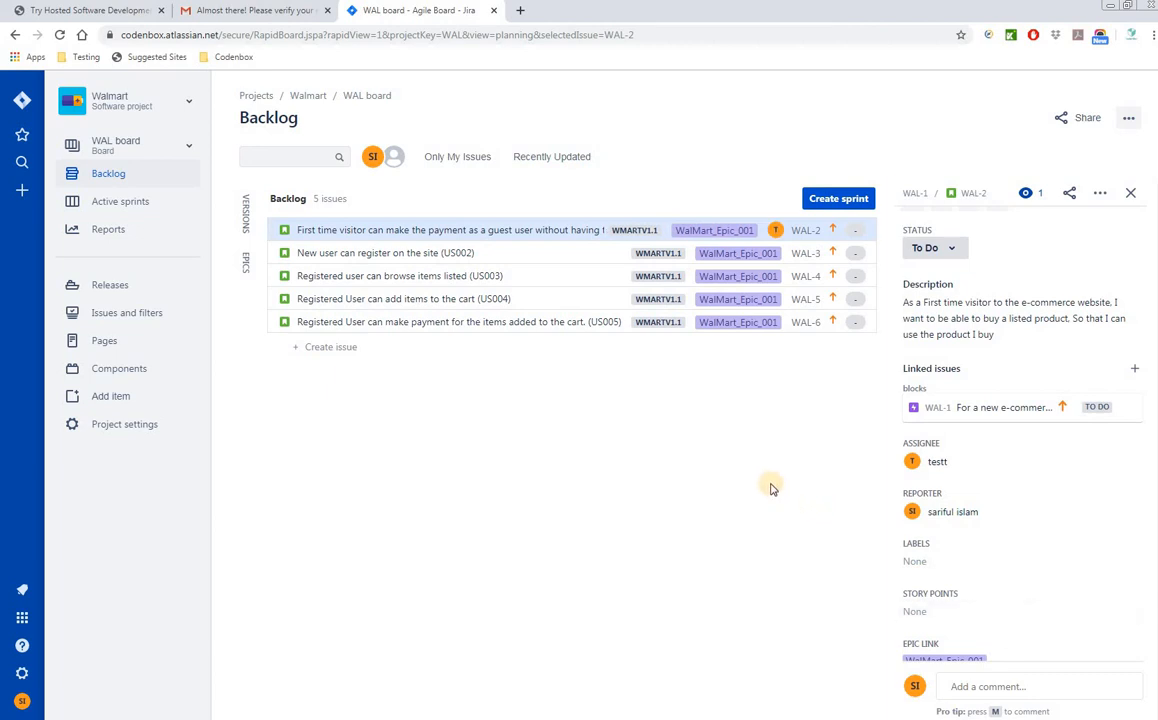
scroll(1030, 608, "down", 3)
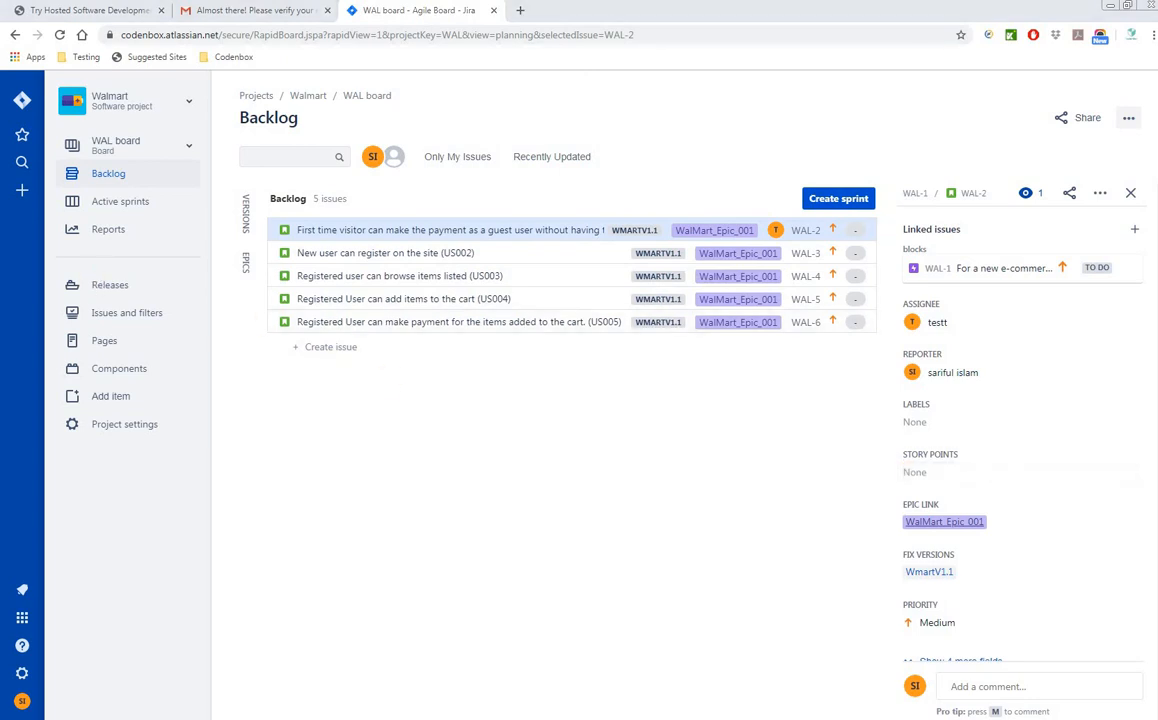
left_click_drag(0, 150, 649, 101)
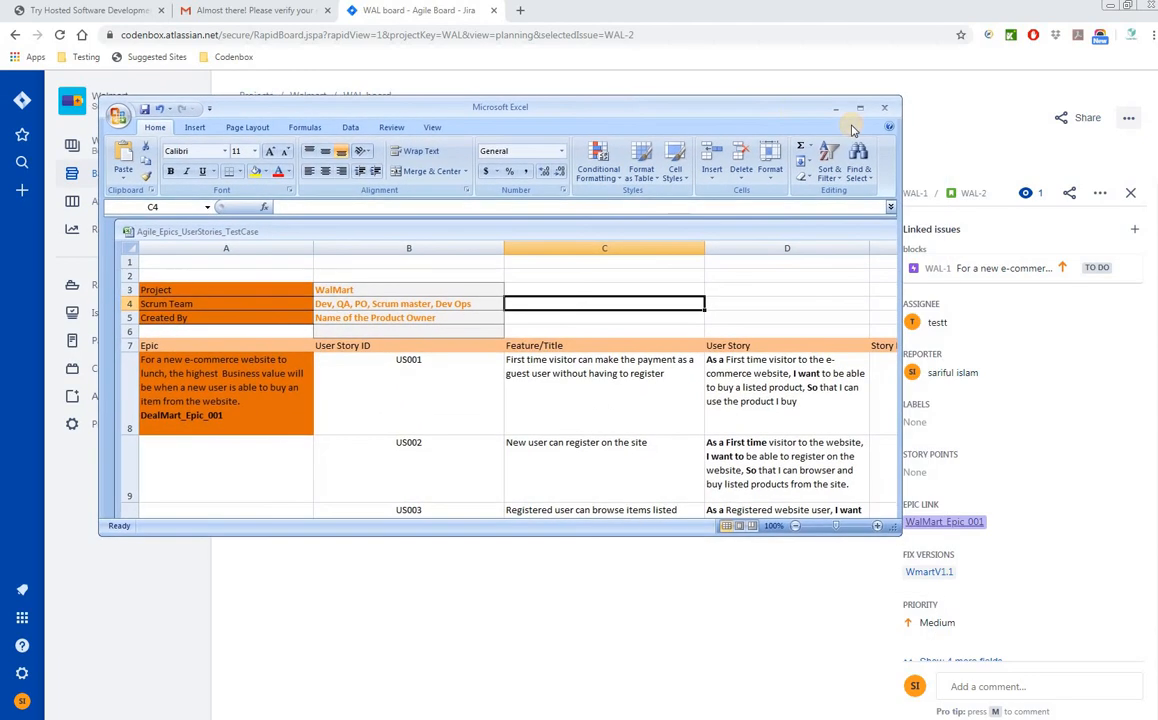
left_click(861, 111)
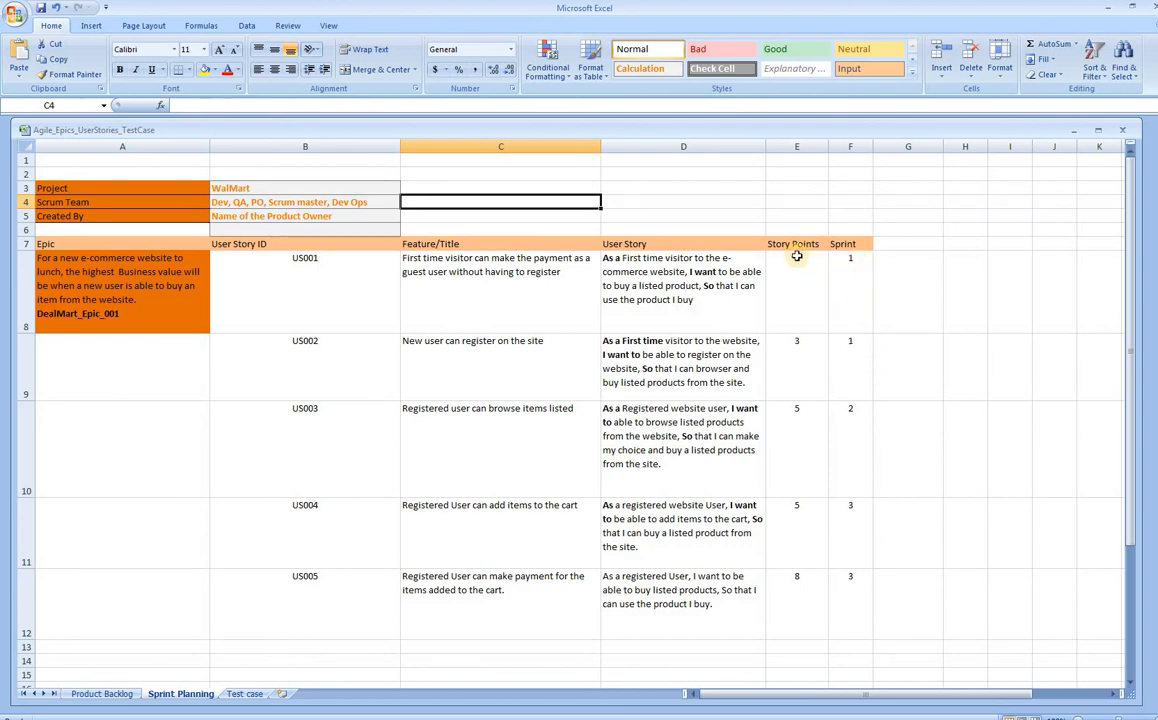
left_click(806, 329)
left_click(805, 378)
left_click(801, 458)
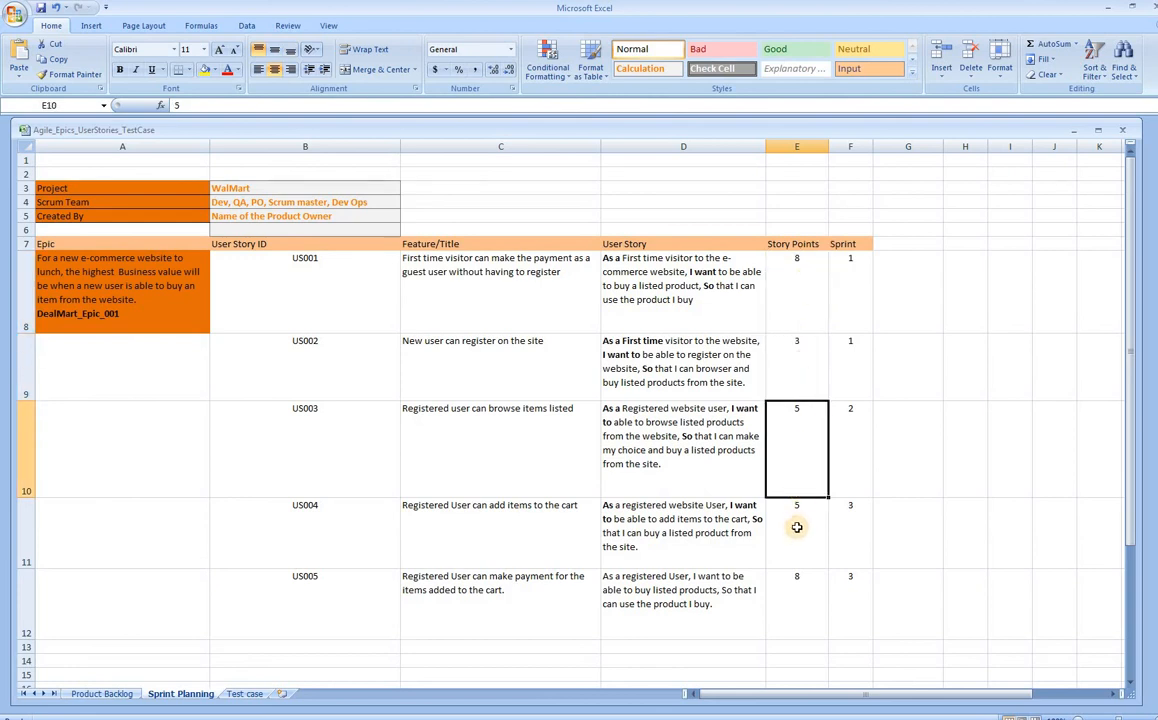
left_click(797, 526)
left_click(801, 596)
left_click(801, 292)
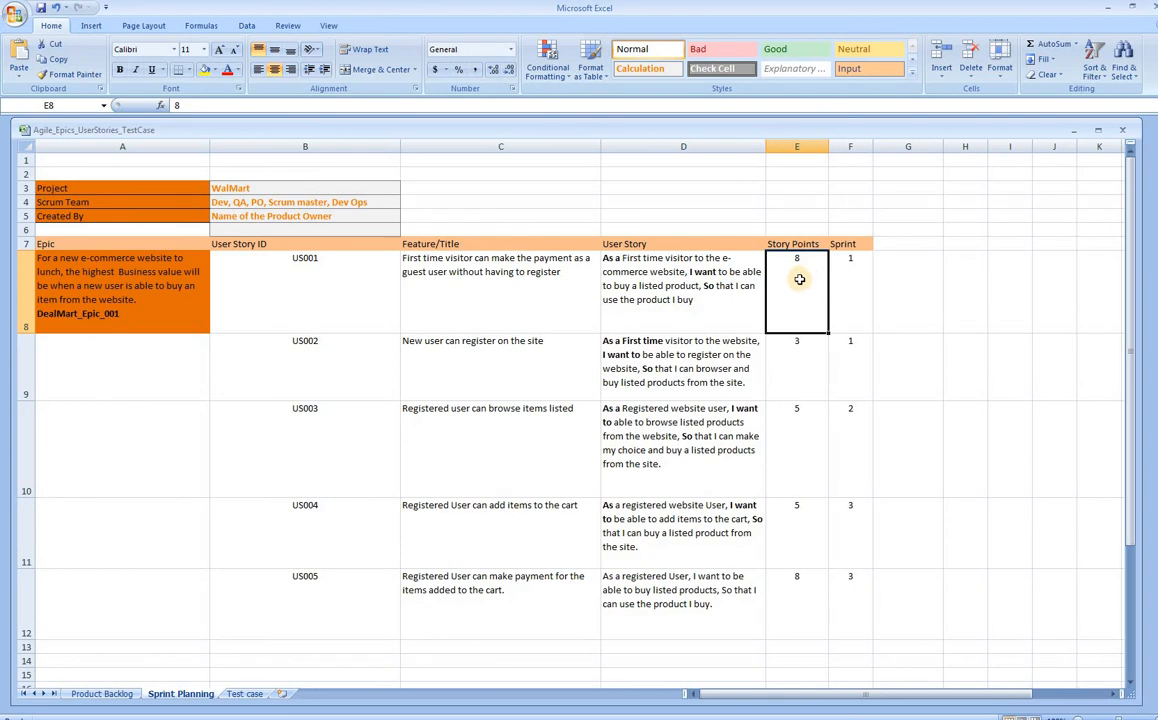
left_click(804, 362)
left_click(805, 440)
left_click(806, 530)
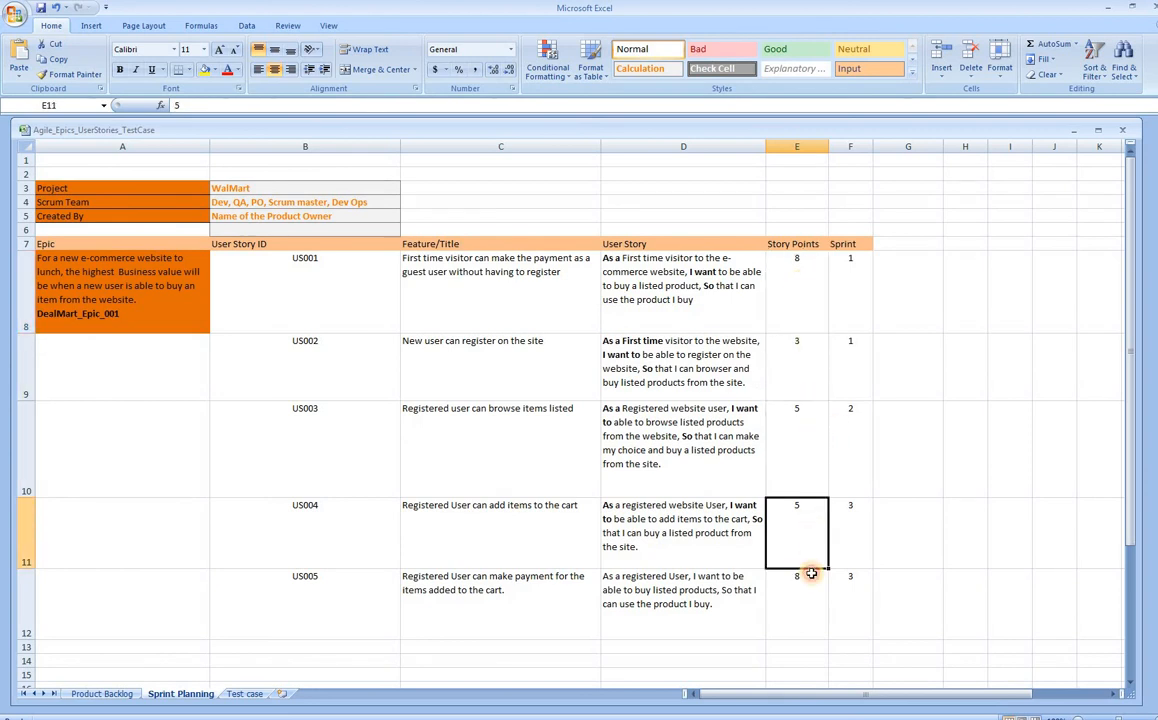
left_click(806, 596)
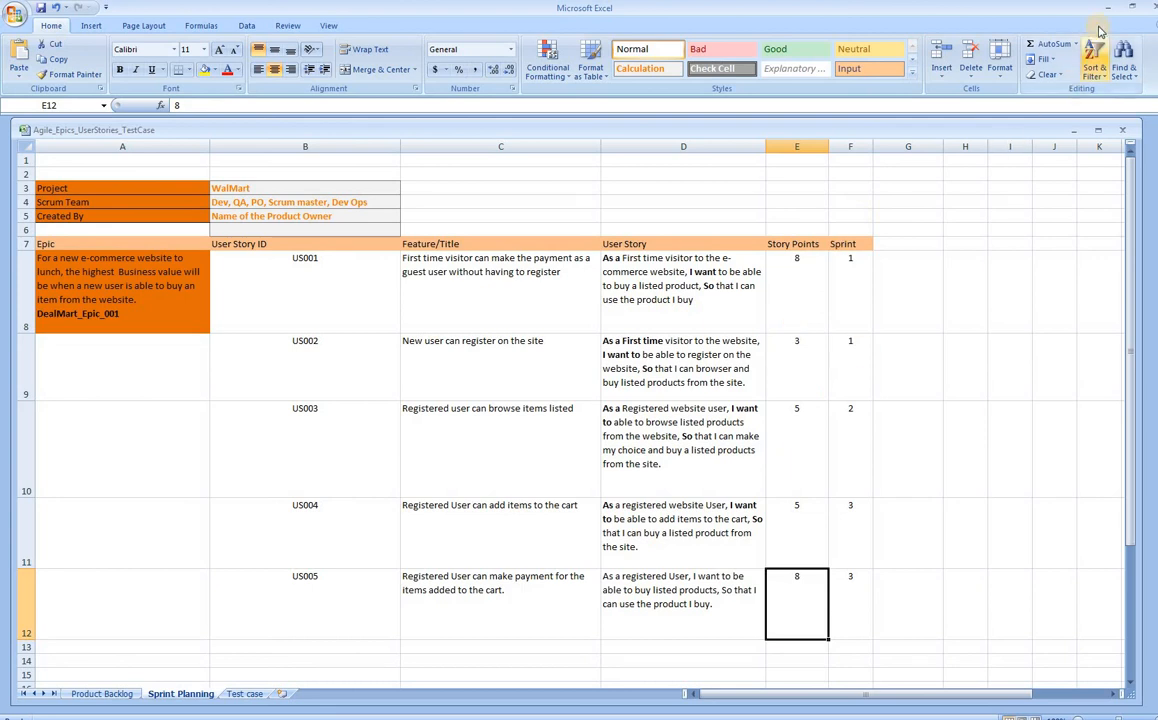
key("alt+Tab")
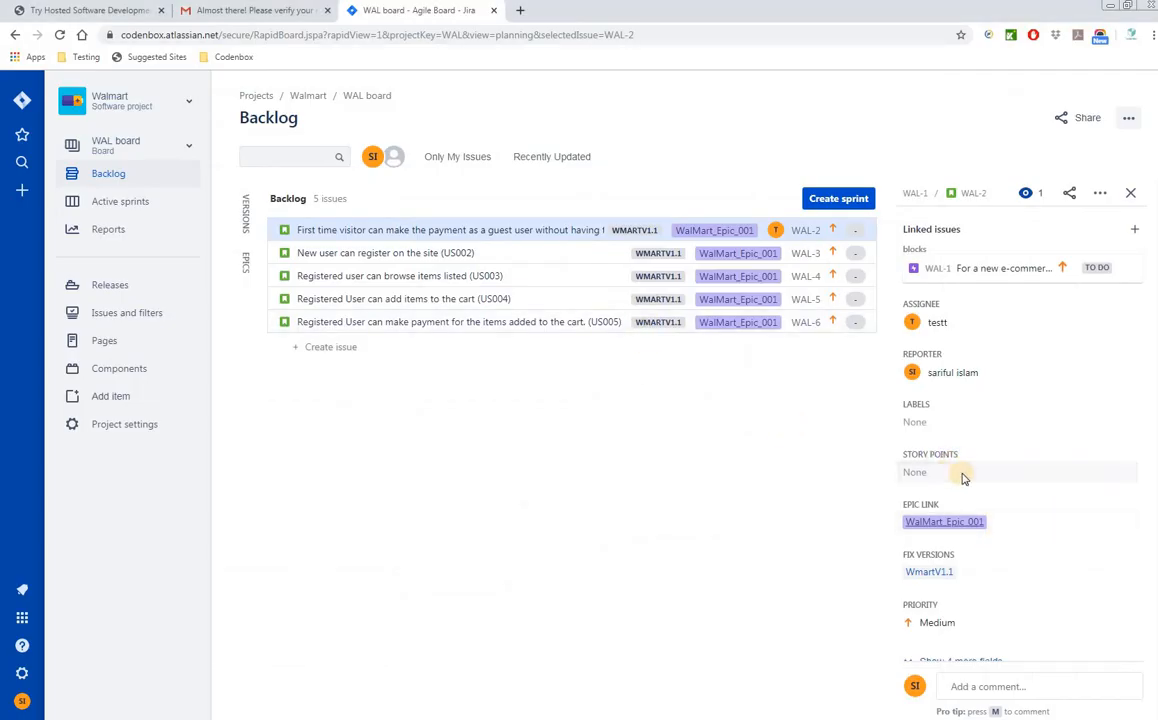
- Enter 8 story points on WAL-2, save them, and close its details panel
scroll(1028, 478, "down", 1)
left_click(918, 401)
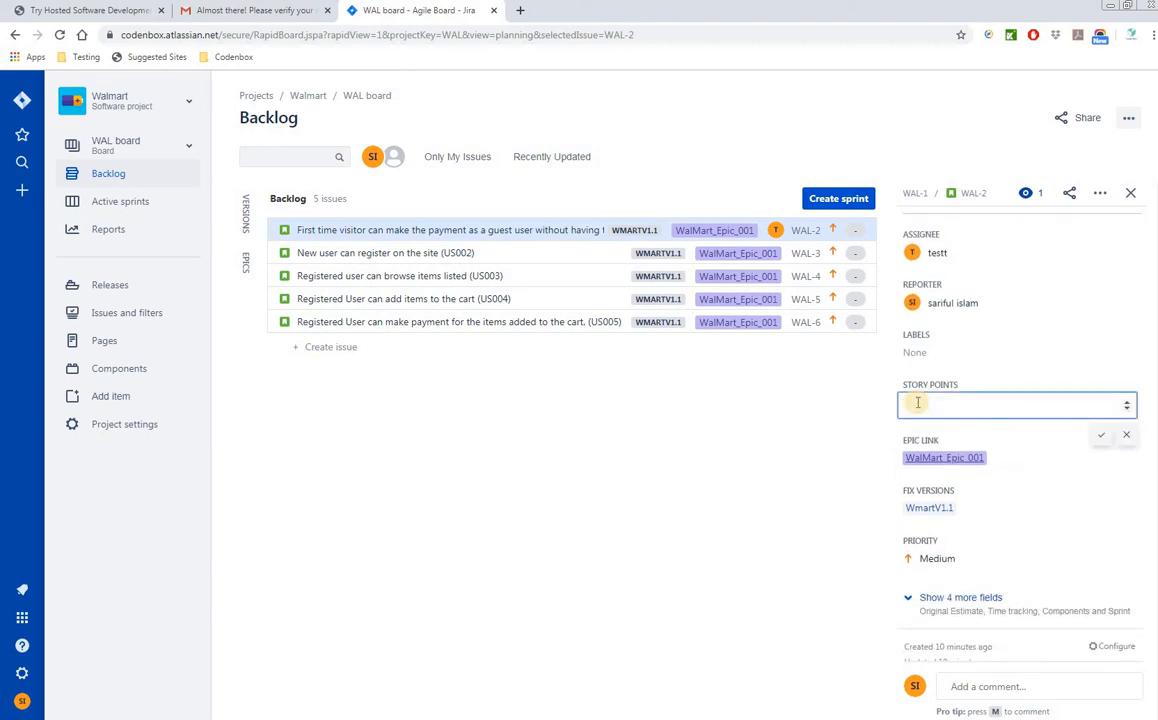
type("8")
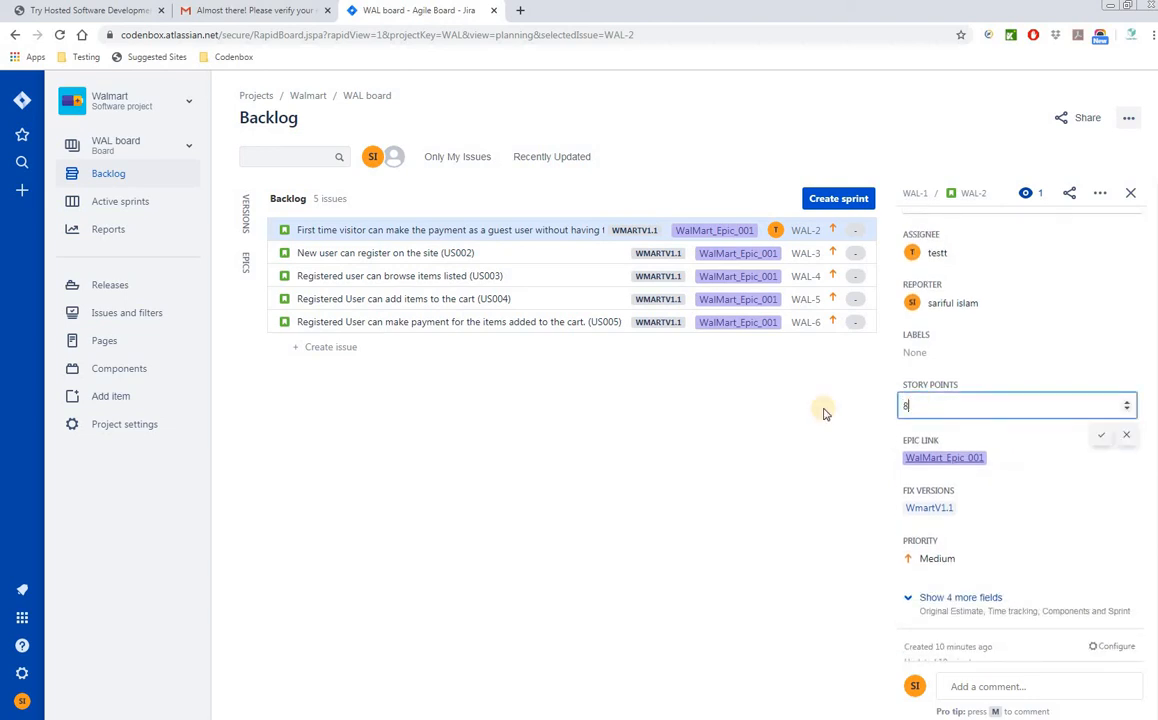
left_click(1129, 441)
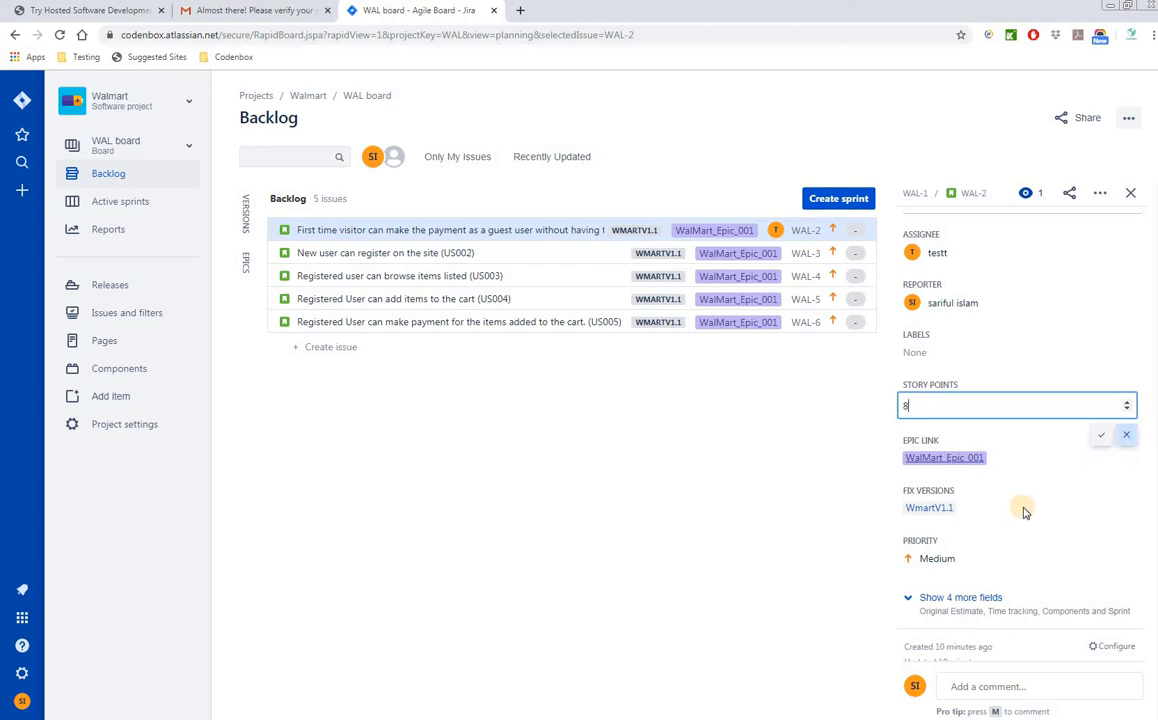
left_click(927, 402)
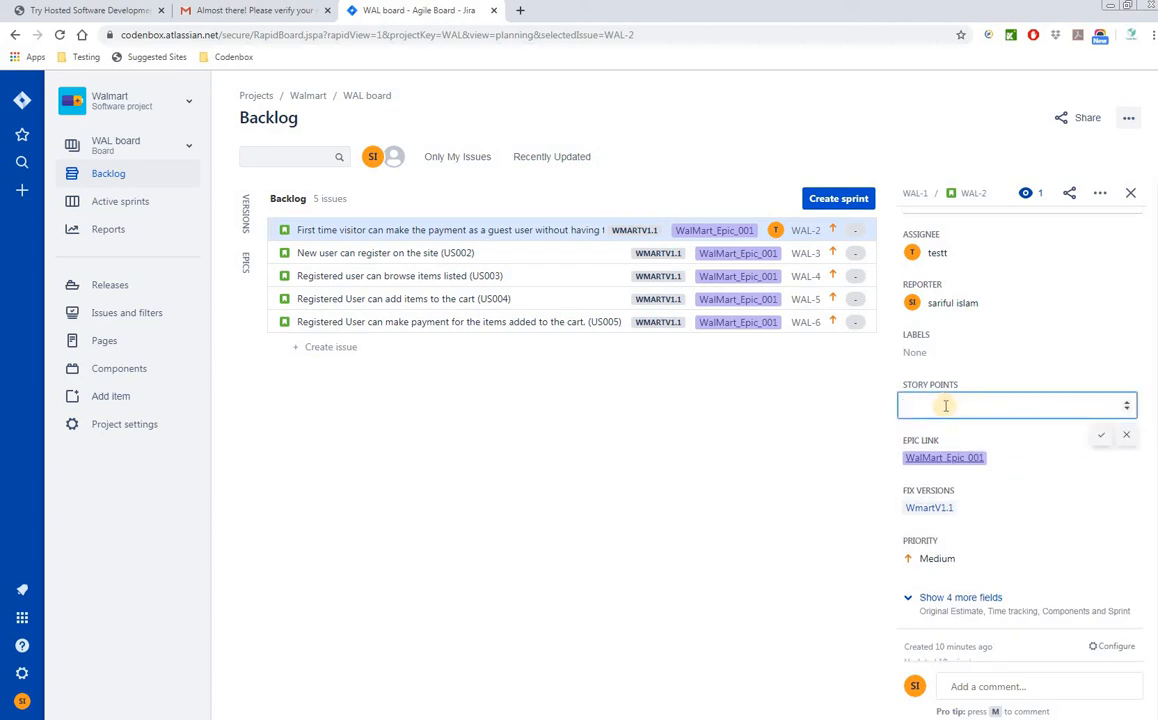
type("8")
left_click(1100, 435)
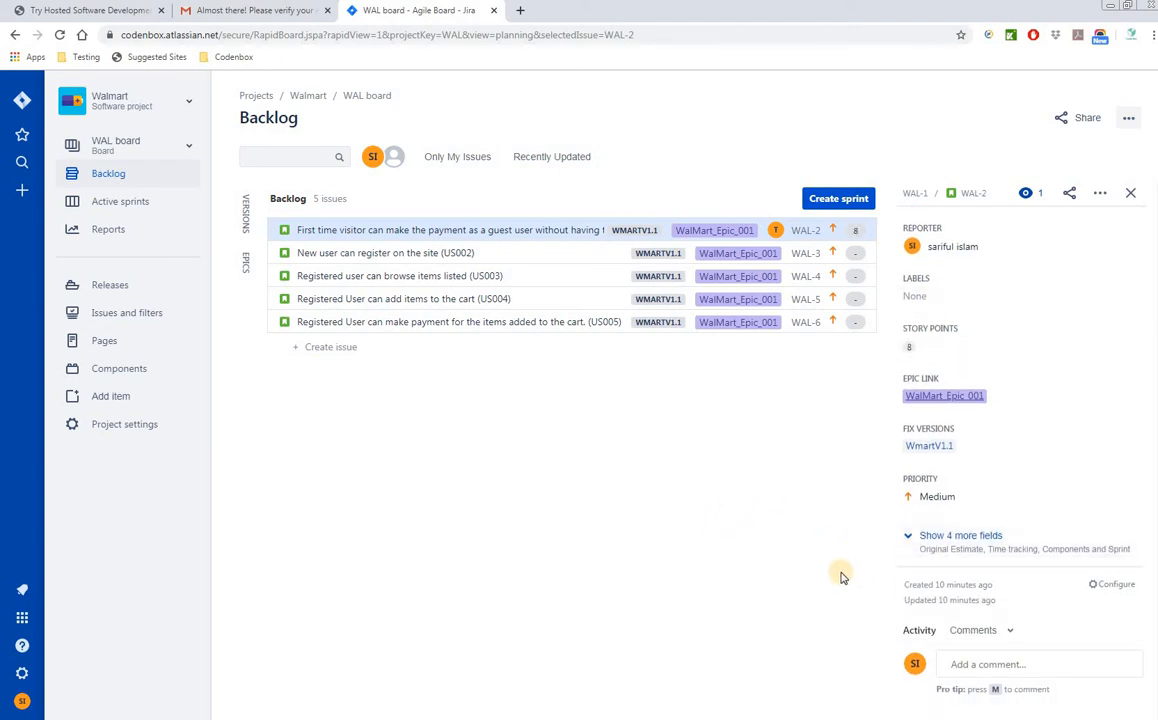
left_click(1133, 195)
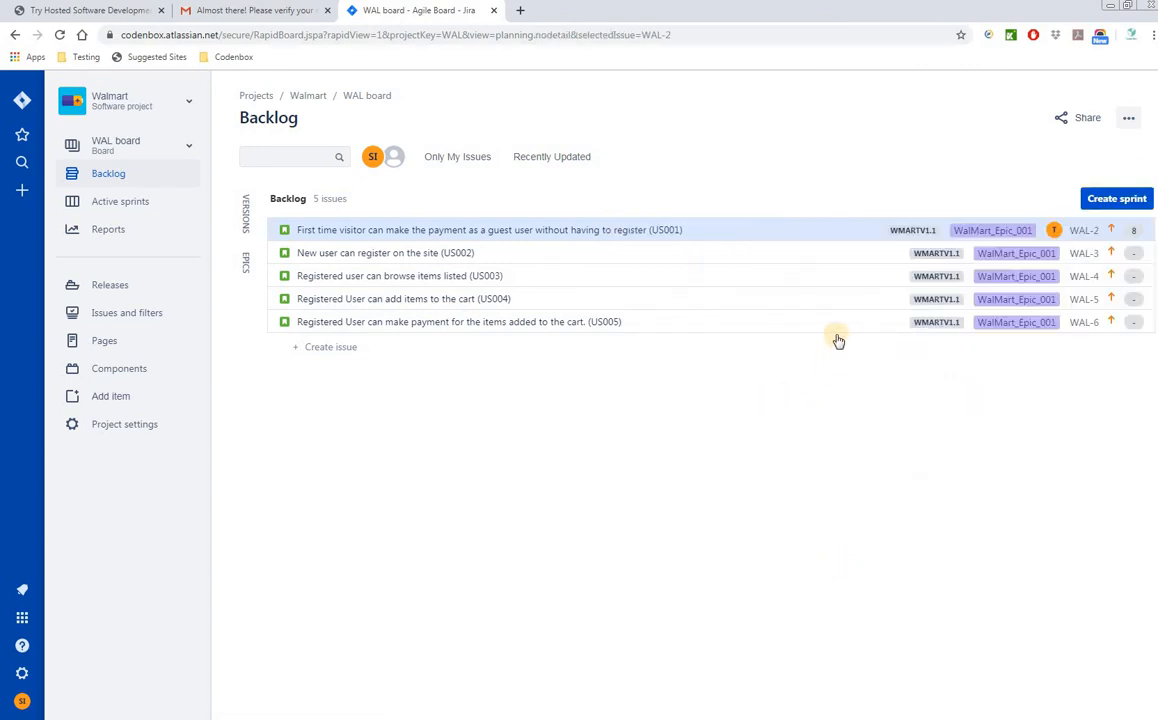
- Open story WAL-3 (US002) and assign it to the admin user
left_click(499, 253)
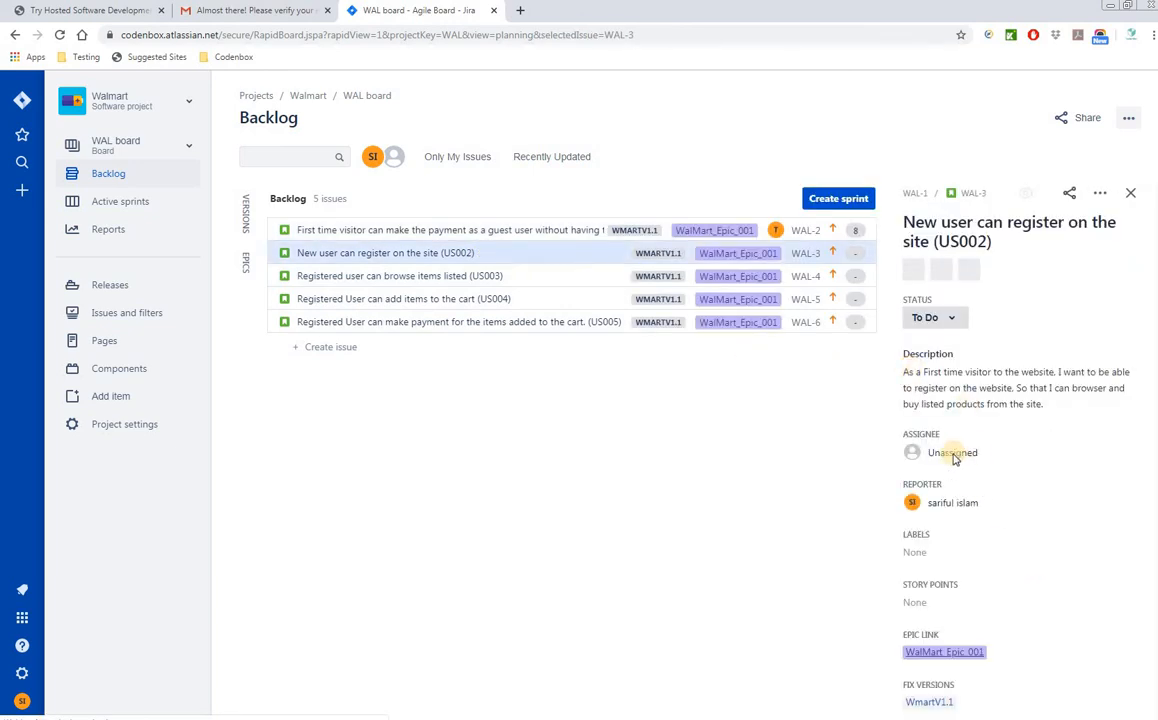
scroll(980, 500, "down", 1)
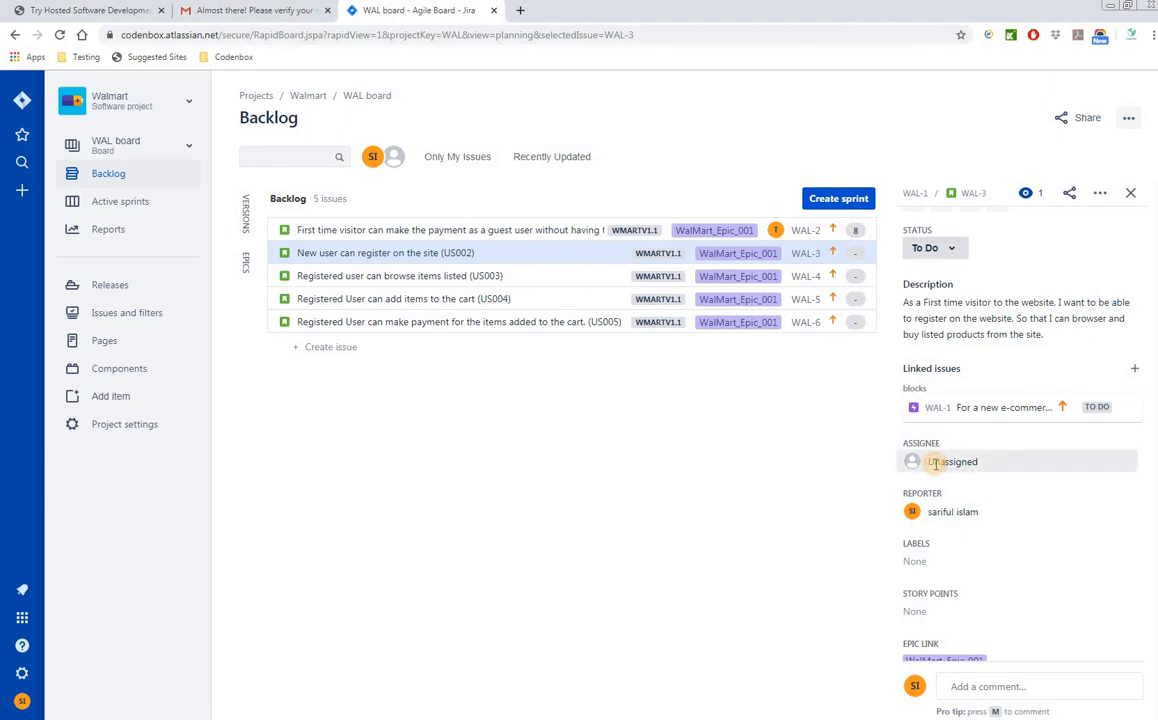
left_click(934, 463)
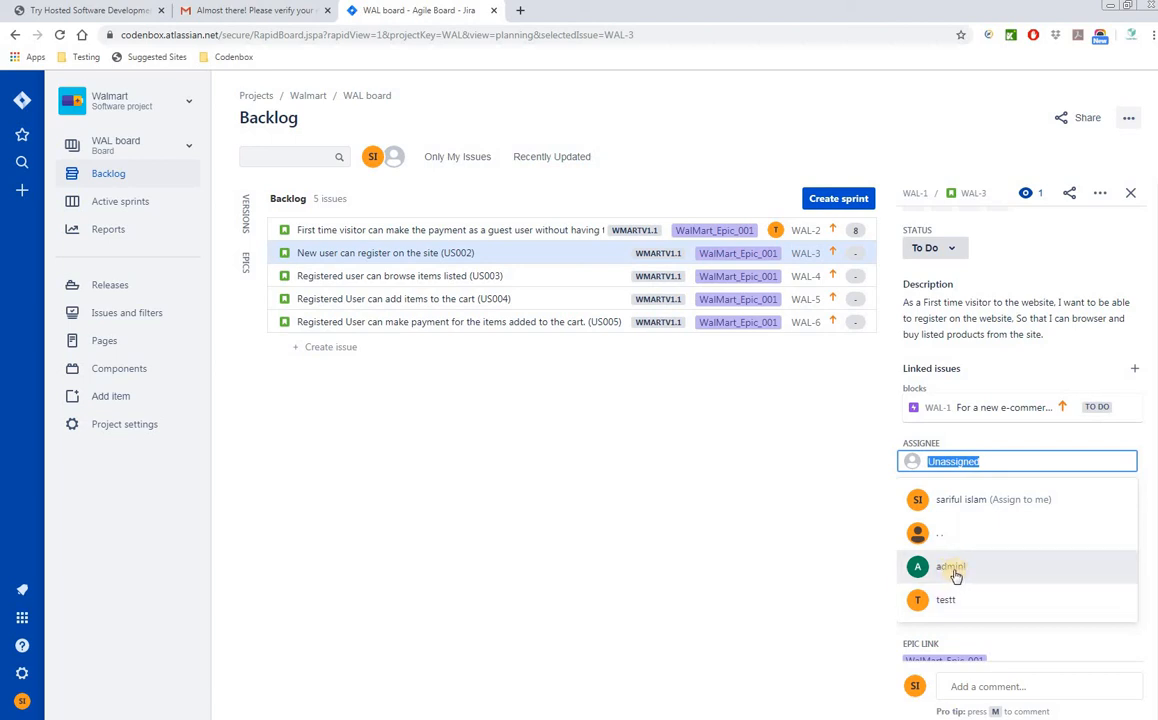
left_click(953, 573)
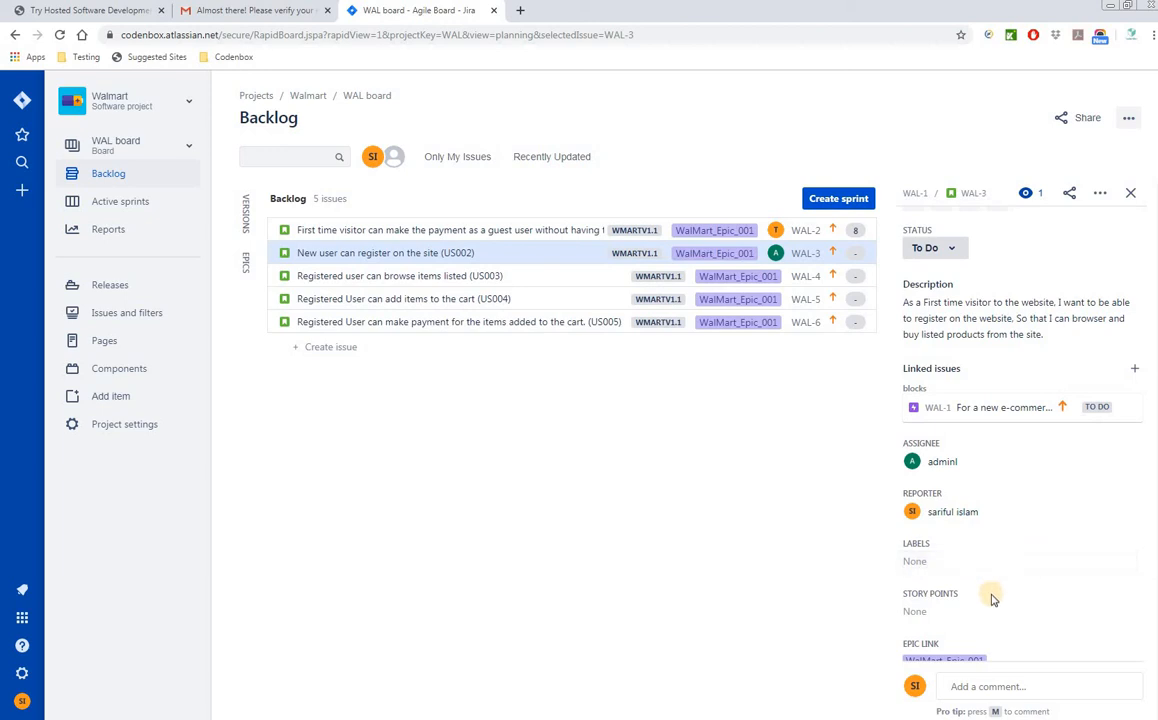
- Set WAL-3's story points to 3, checking the spreadsheet estimate, and close its details
left_click(922, 611)
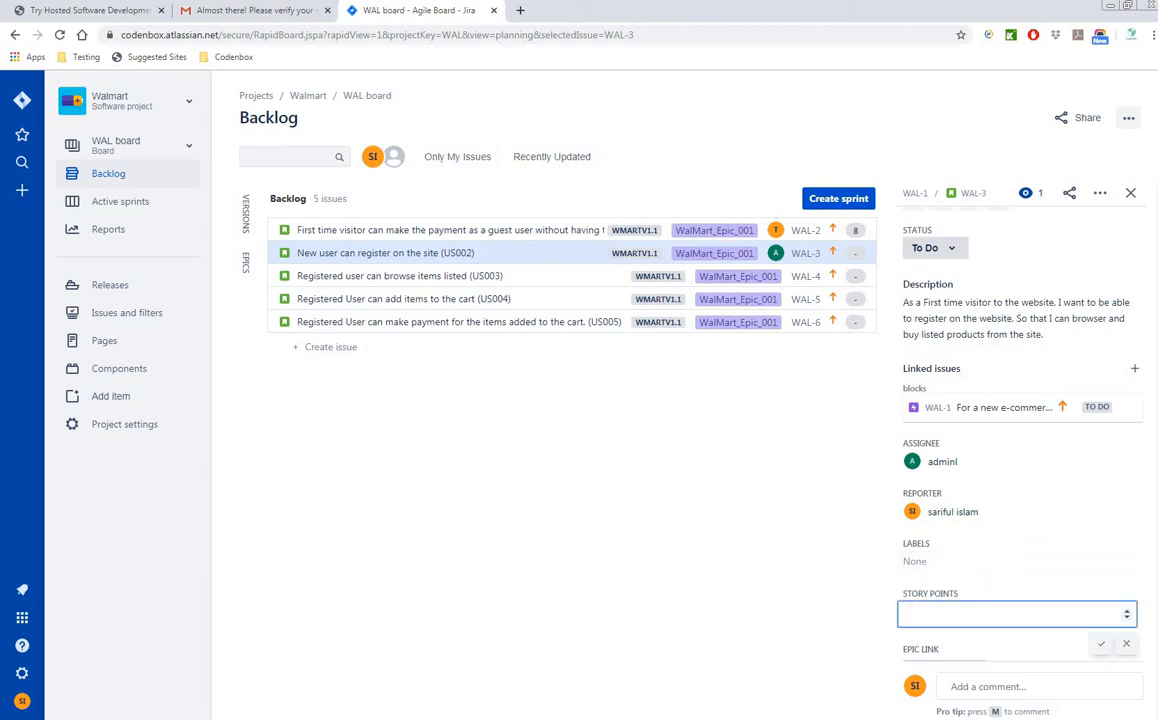
key("alt+Tab")
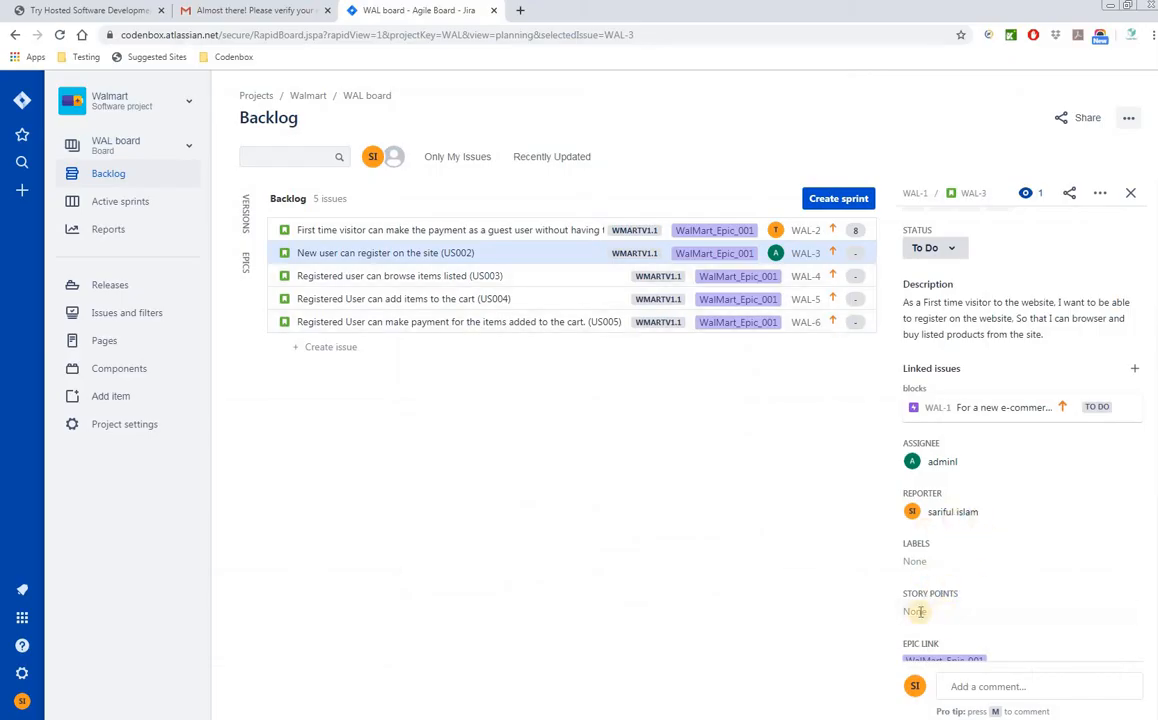
left_click(920, 612)
scroll(963, 573, "down", 2)
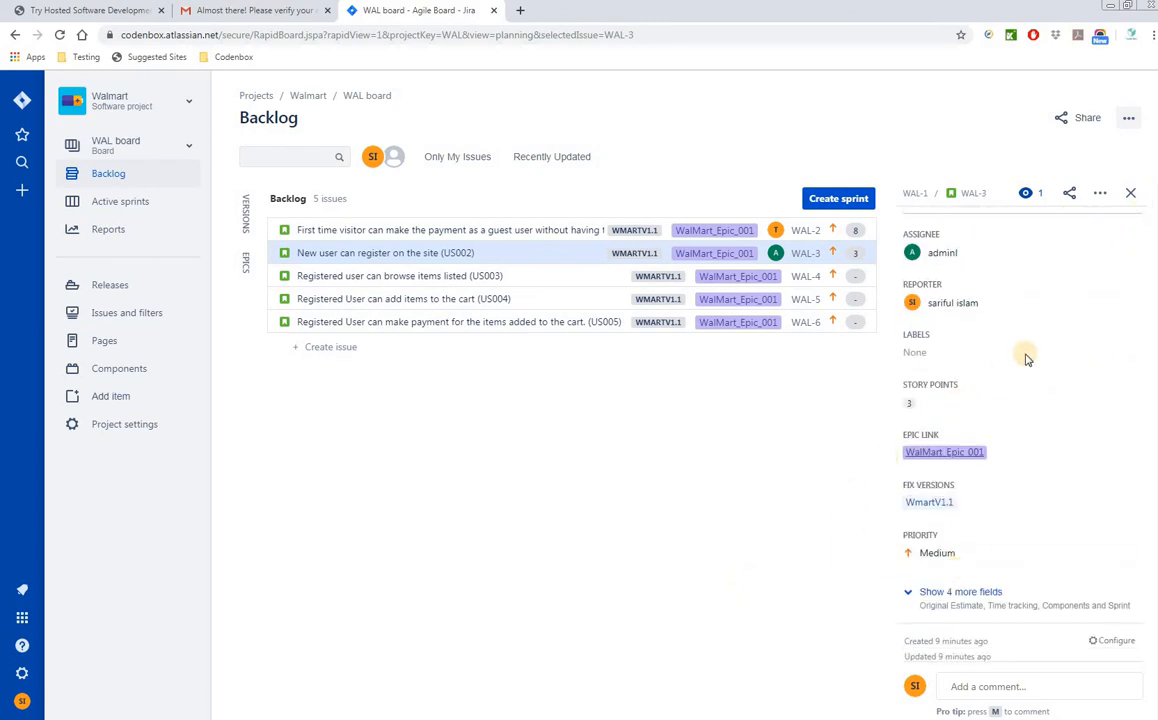
left_click(1130, 196)
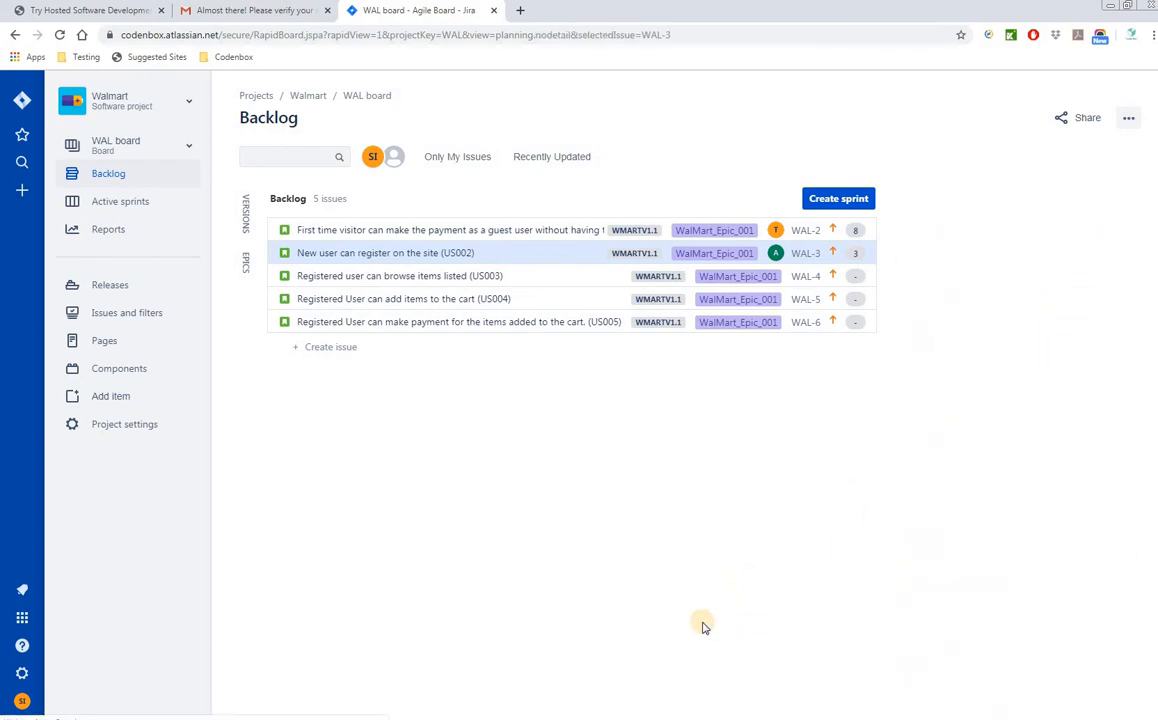
- Open the browse-items story WAL-4 and assign it to the test user
left_click(463, 276)
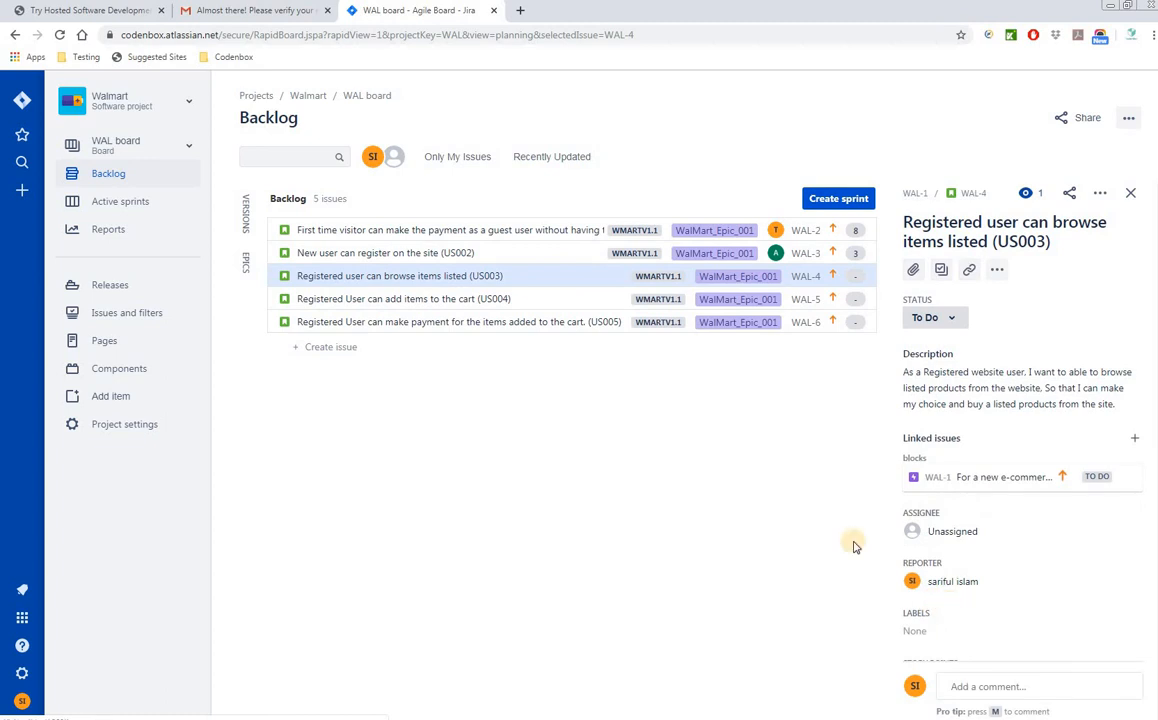
scroll(1021, 560, "down", 1)
scroll(1010, 575, "down", 3)
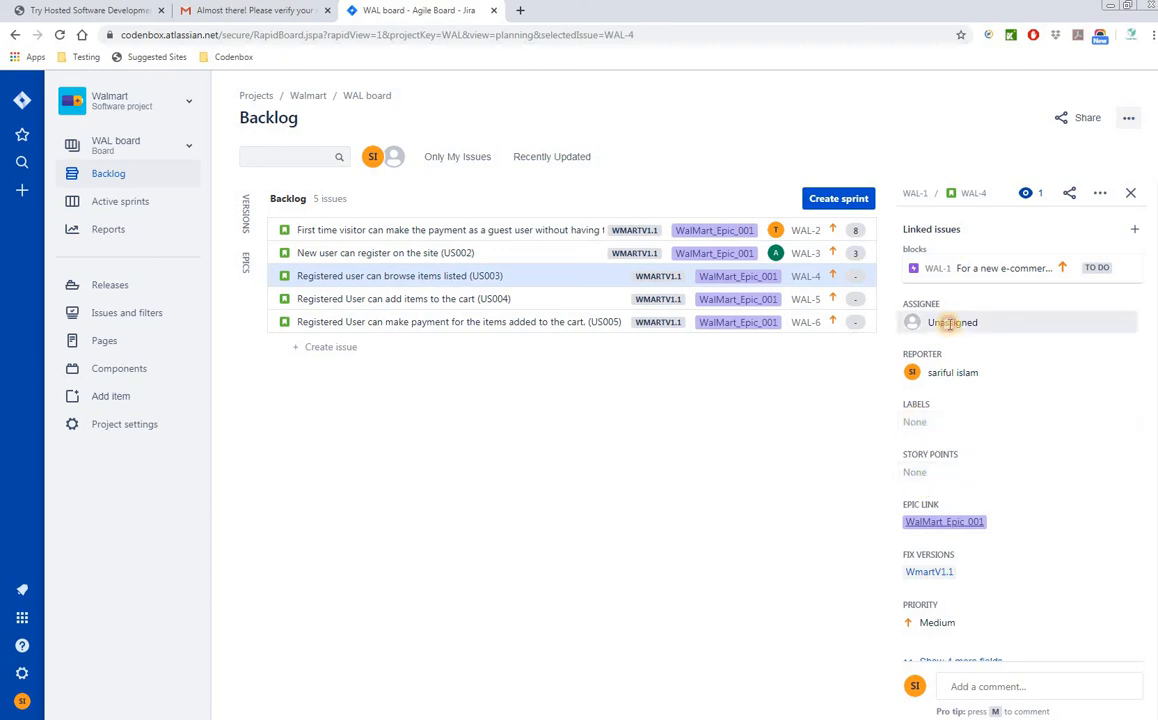
left_click(951, 322)
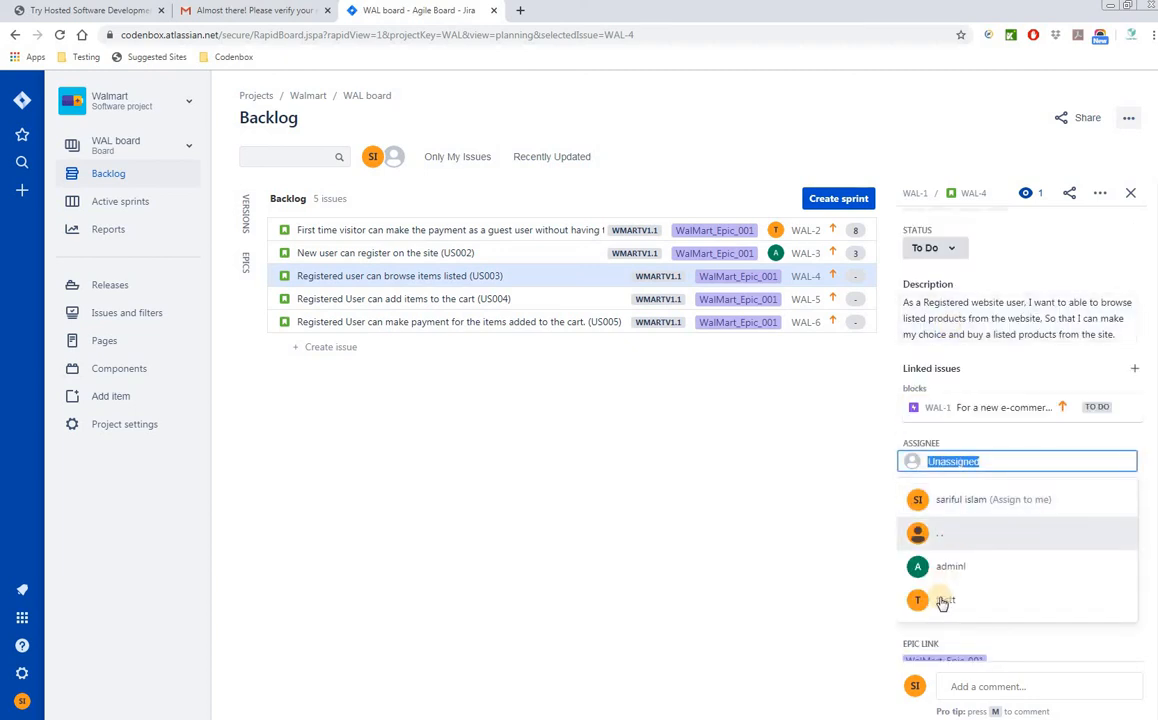
left_click(940, 599)
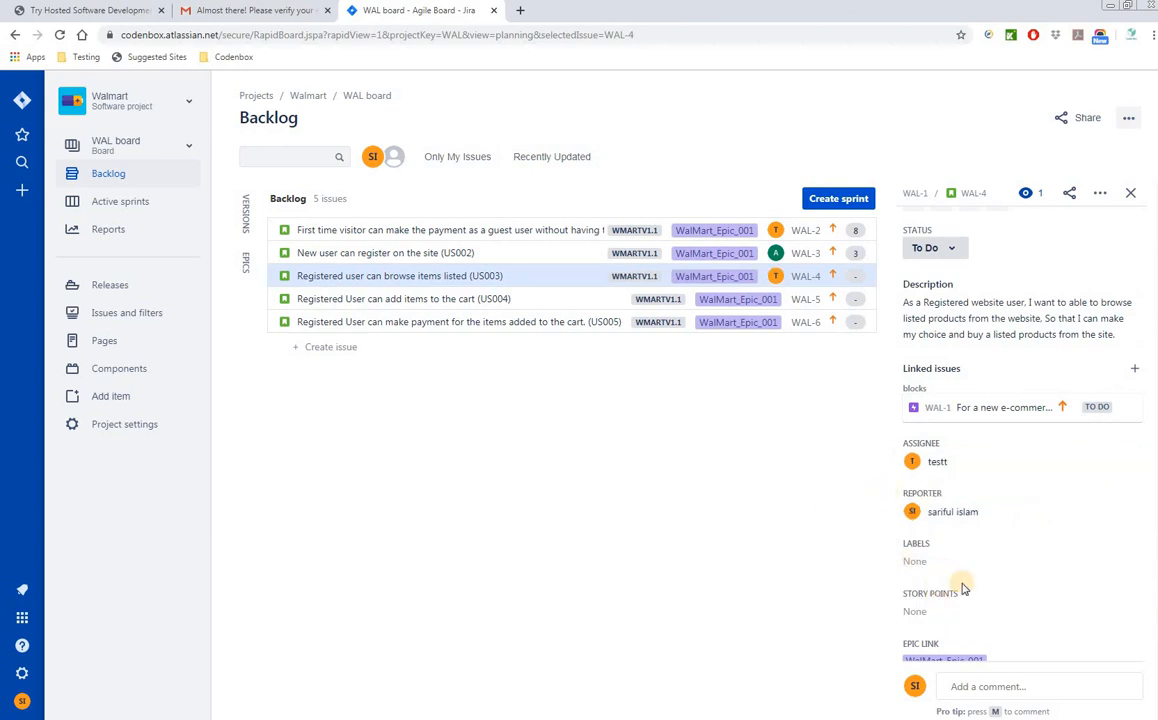
- Give WAL-4 5 story points and close its details panel
left_click(918, 613)
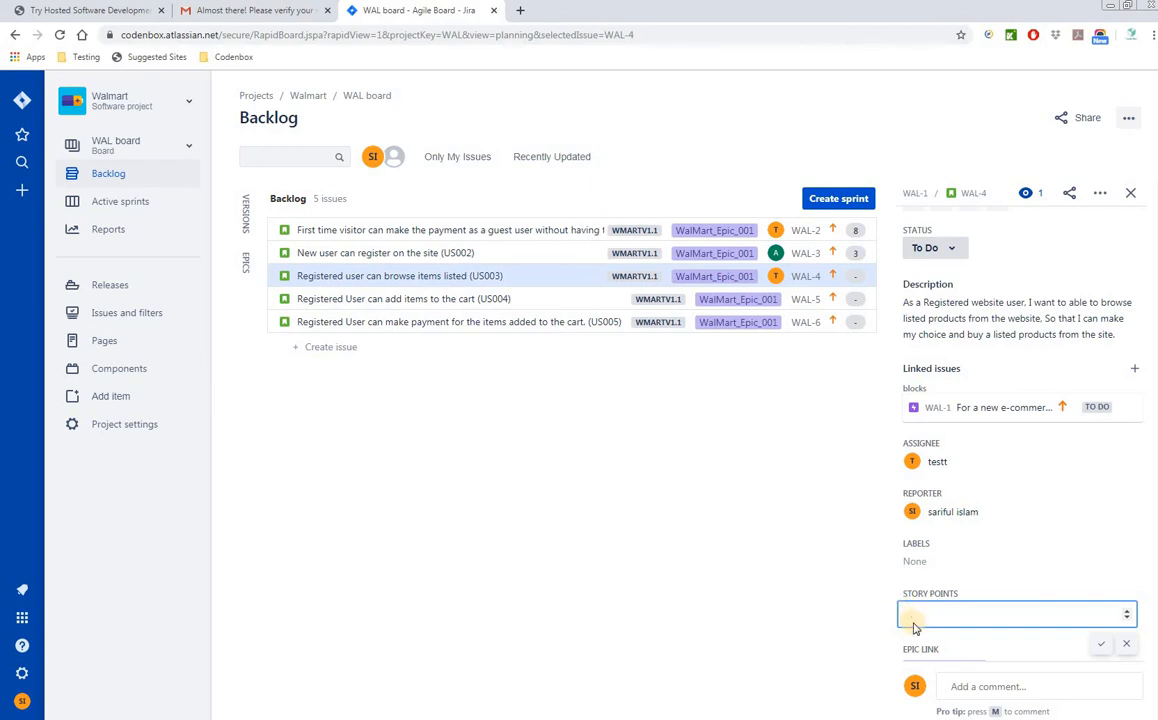
type("5")
left_click(1100, 644)
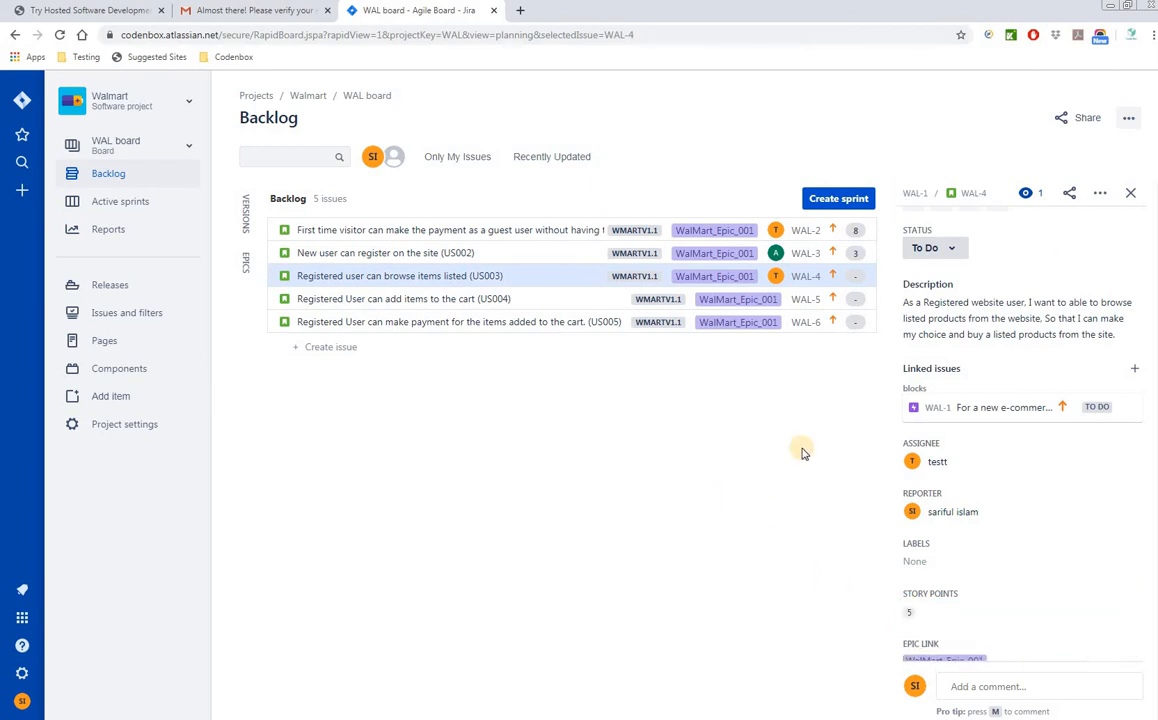
left_click(1131, 194)
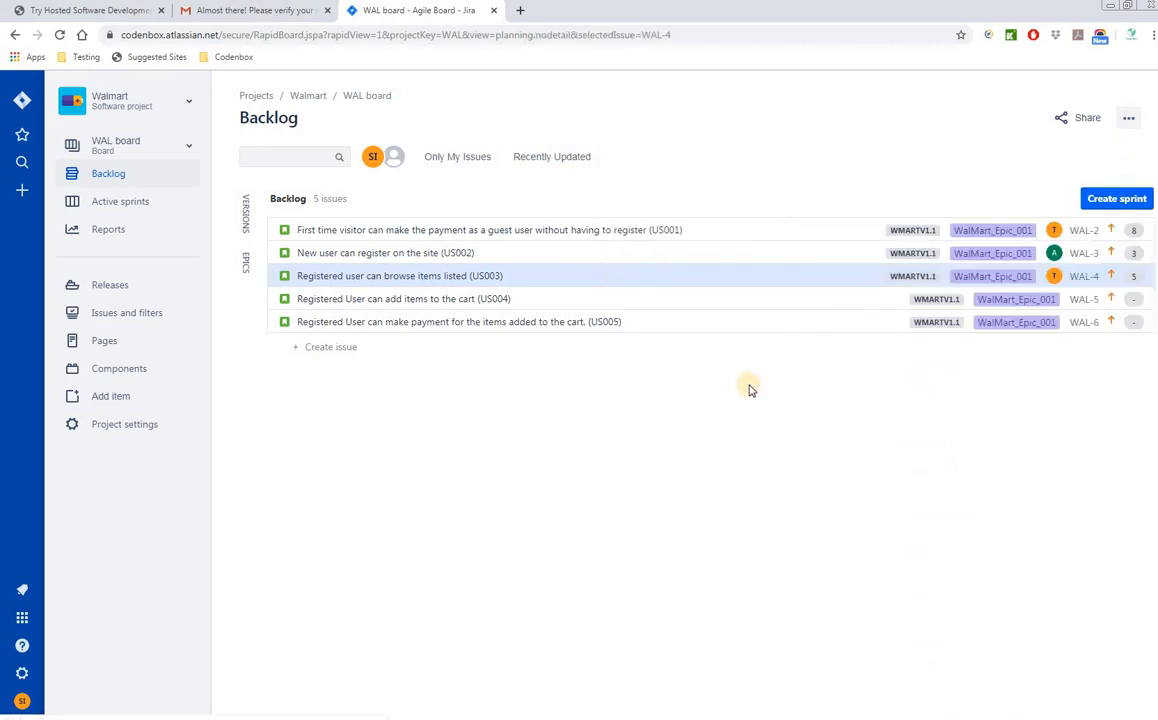
- Open the add-to-cart story WAL-5 and assign it to the logged-in user
left_click(475, 302)
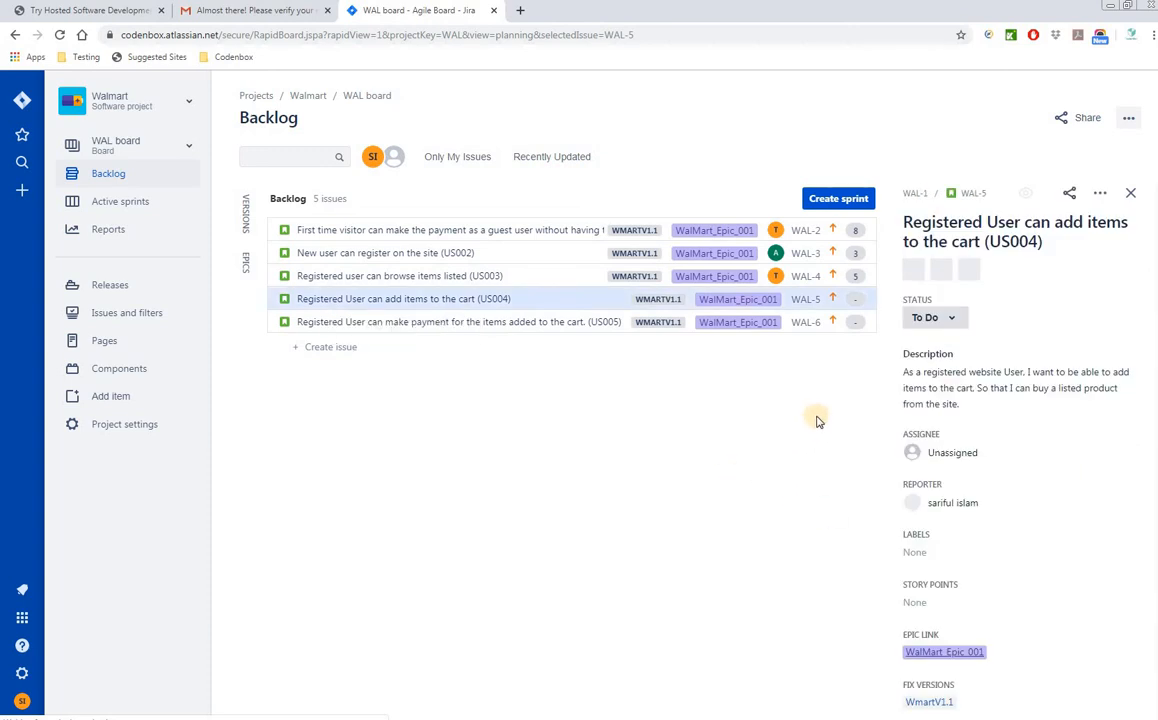
scroll(985, 560, "down", 3)
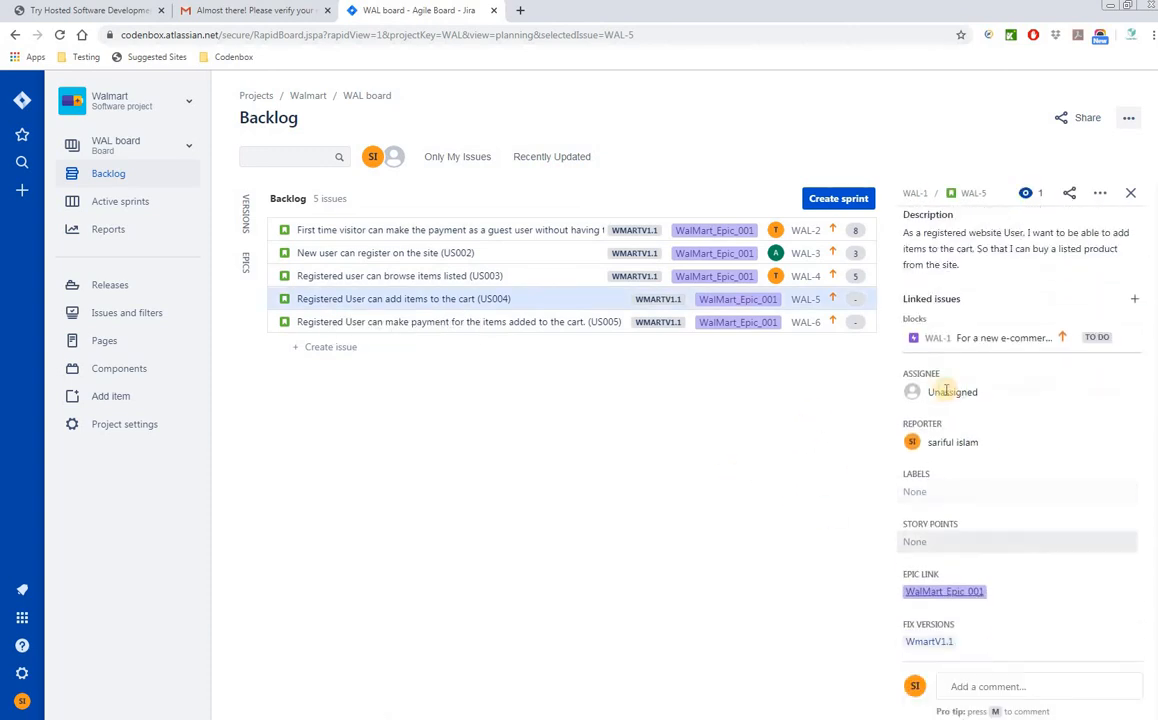
left_click(938, 393)
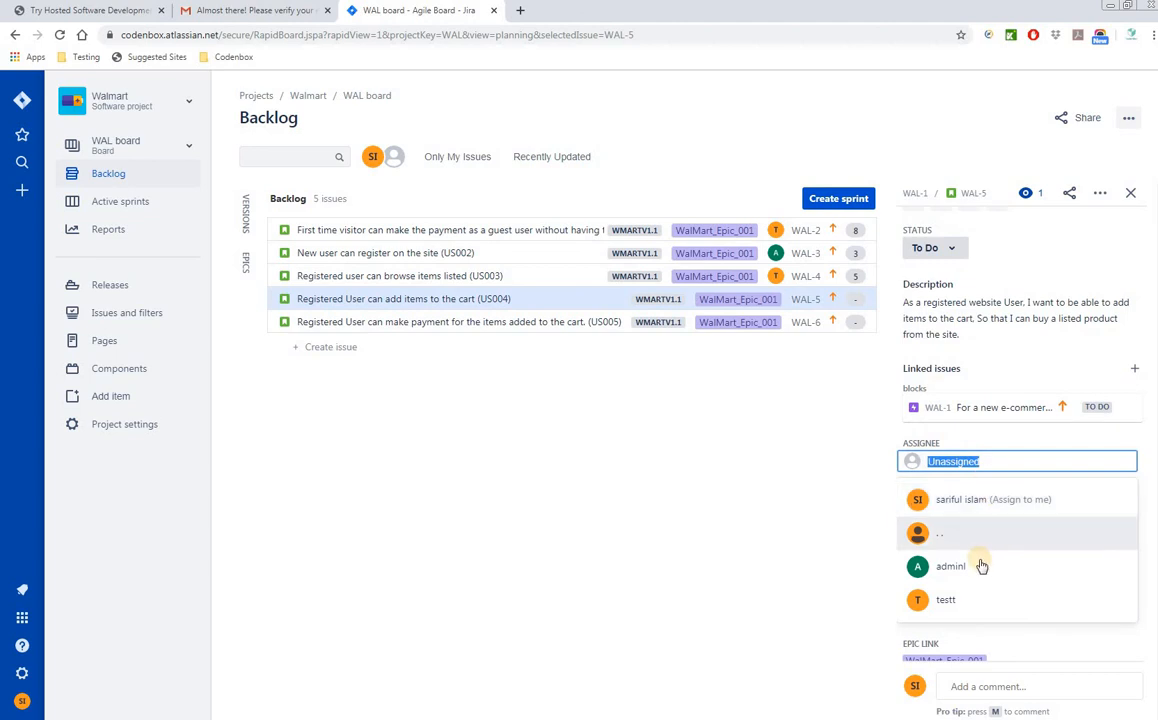
left_click(852, 594)
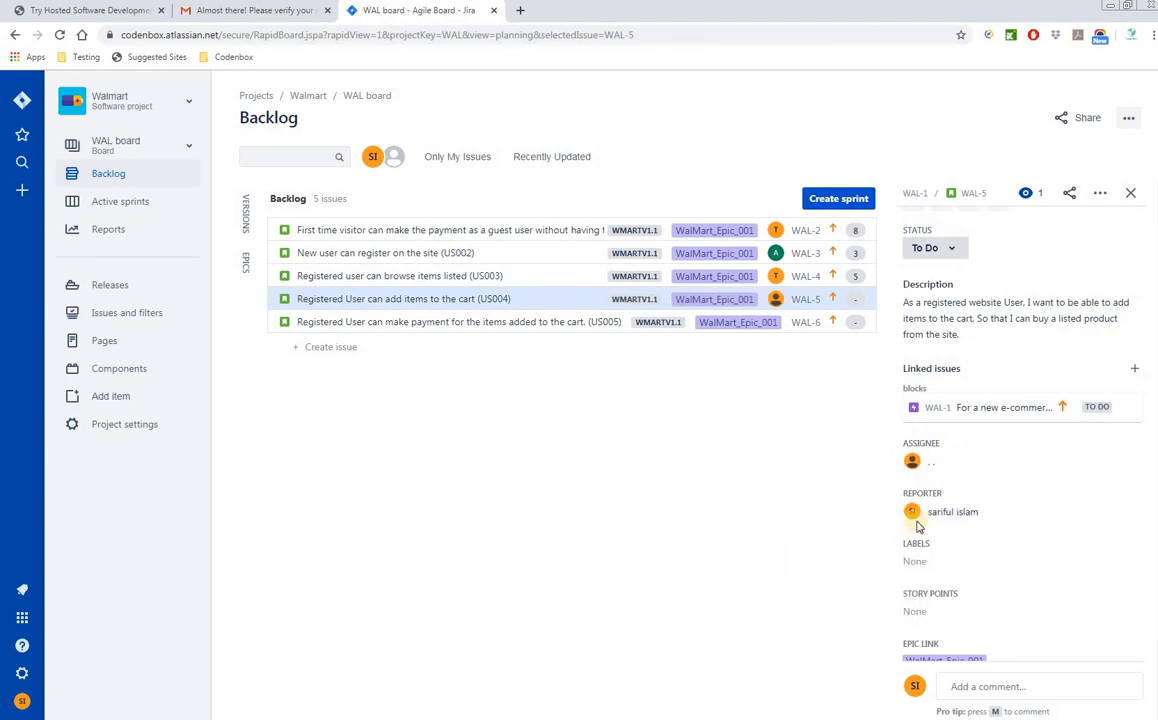
left_click(933, 462)
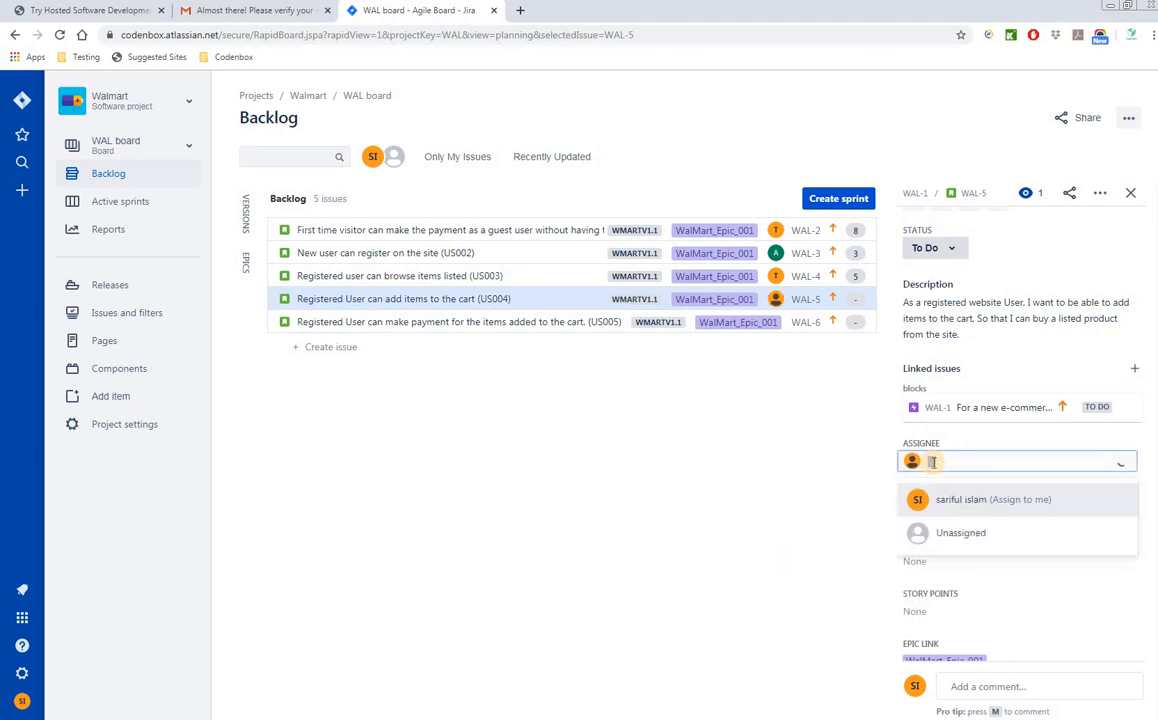
left_click(957, 503)
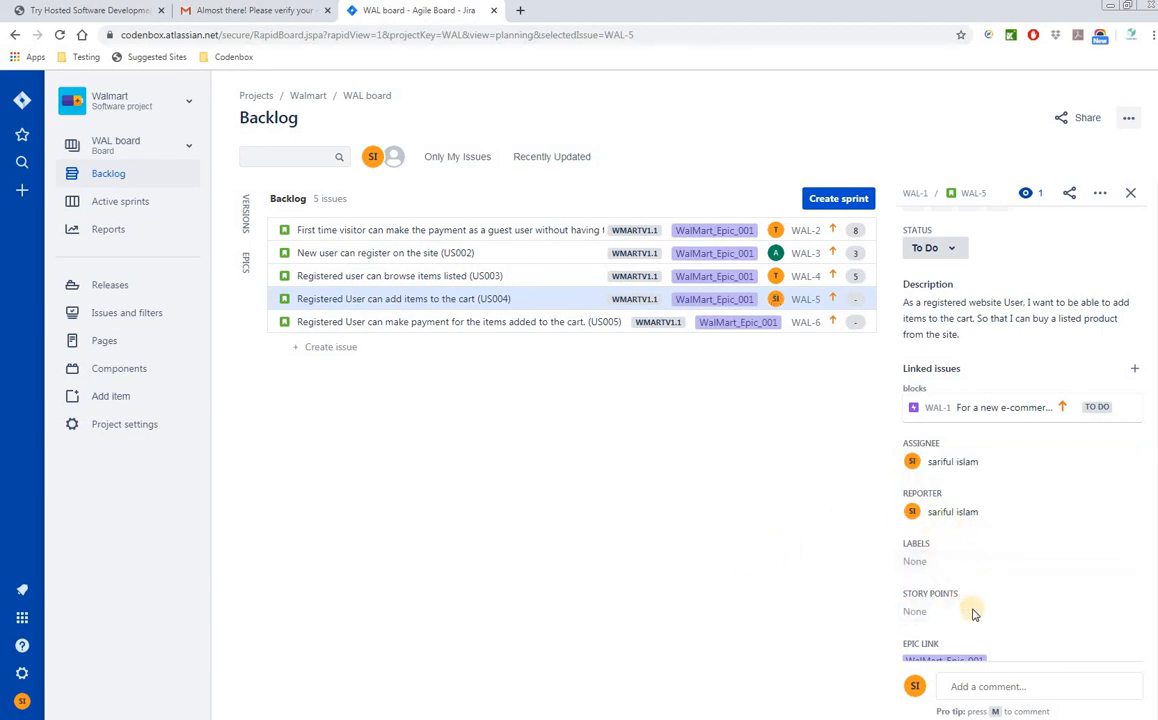
- Give WAL-5 5 story points and close its details panel
left_click(925, 613)
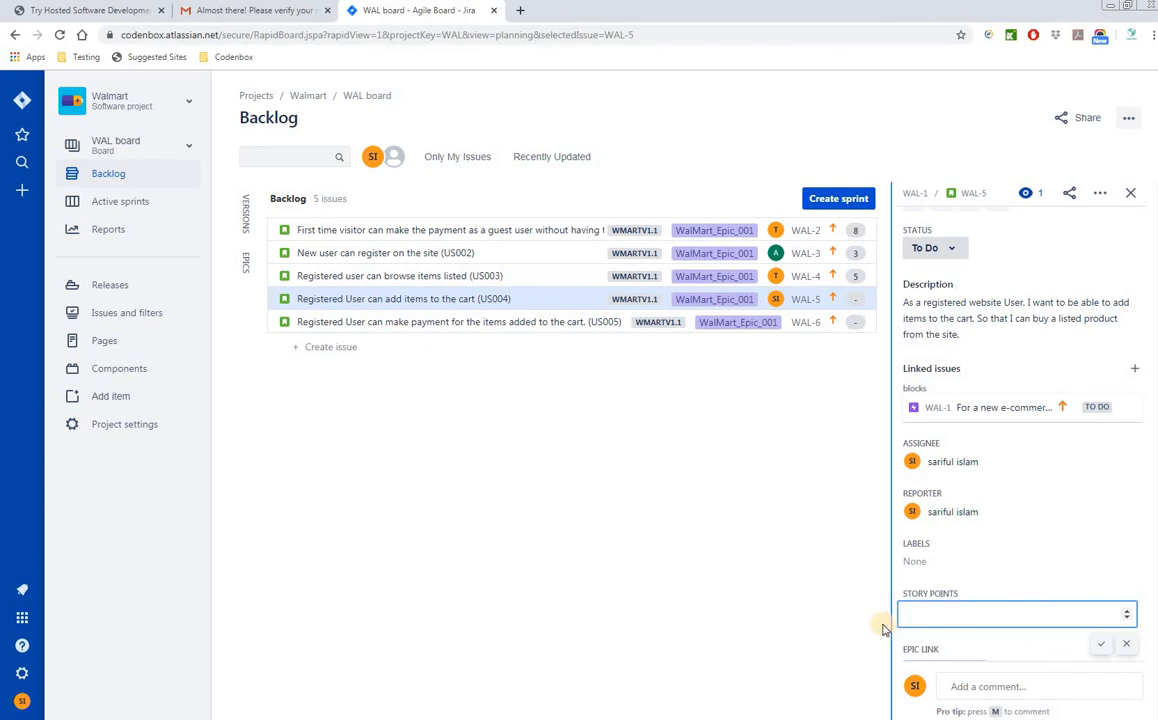
type("5")
key("Return")
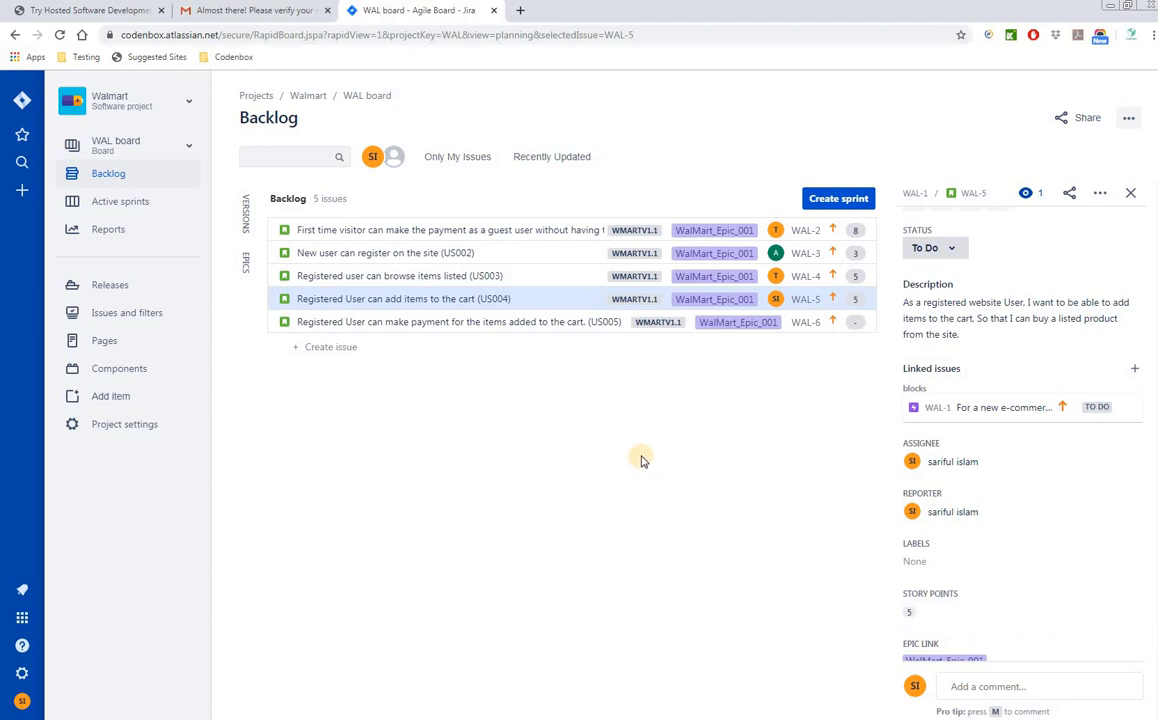
left_click(1130, 194)
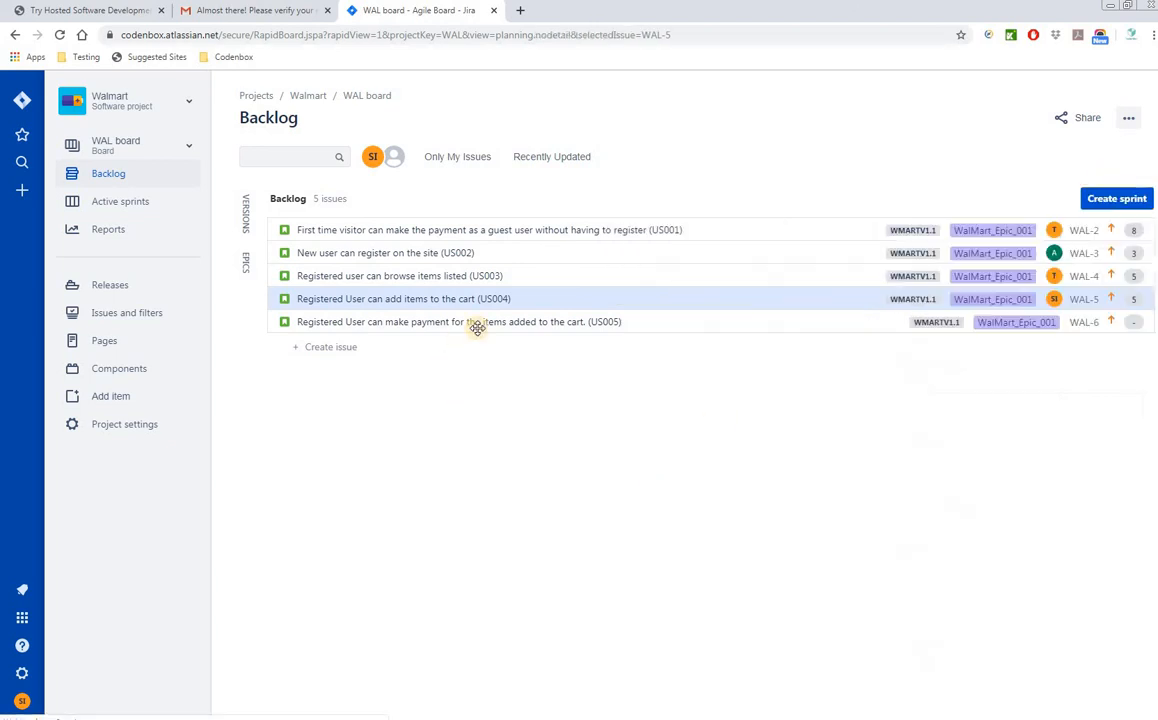
- Open the payment story WAL-6 and assign it to the test user
key("j")
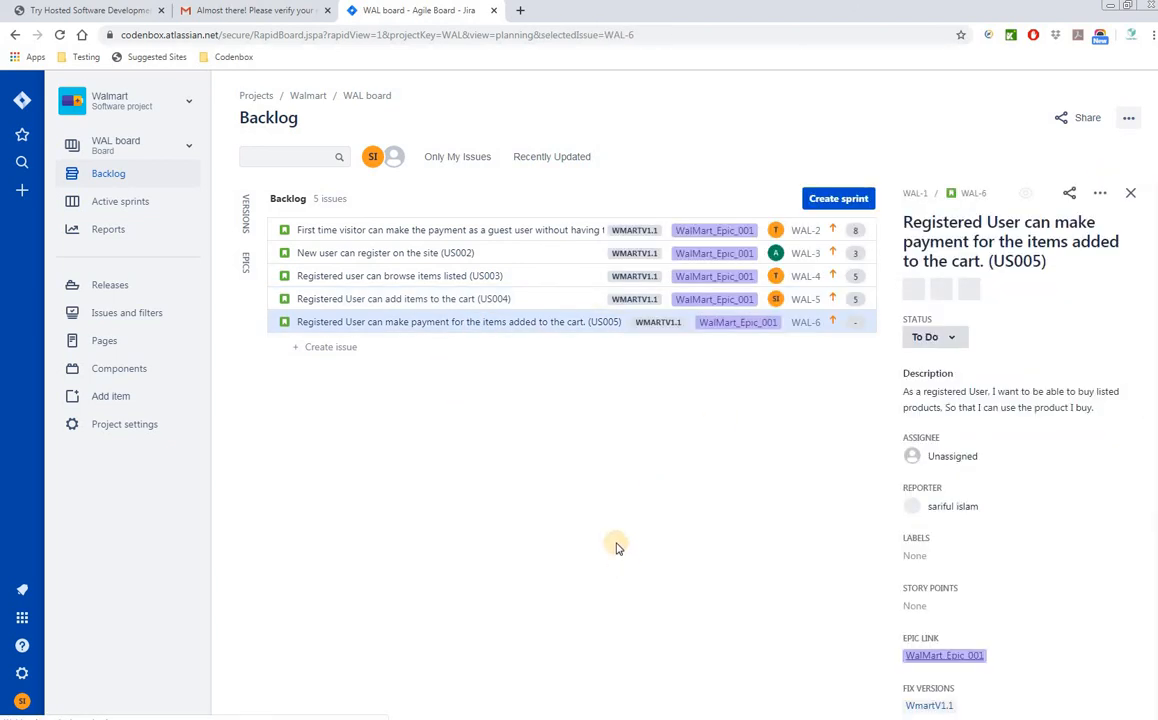
scroll(978, 588, "down", 2)
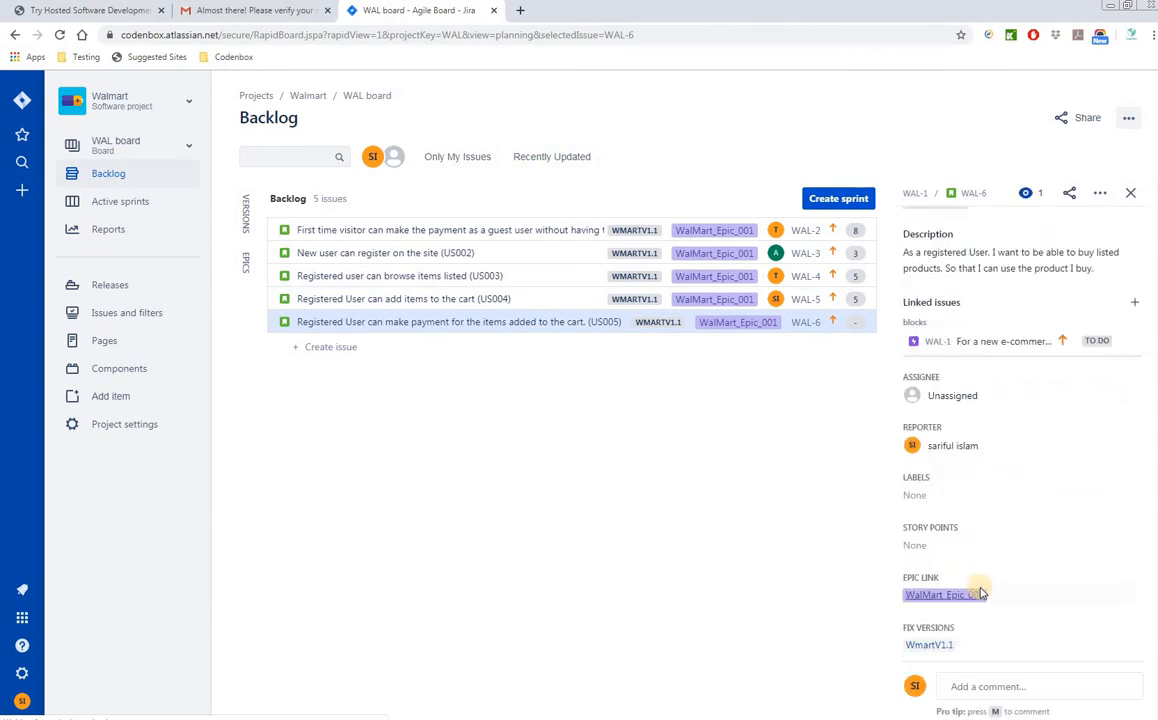
left_click(945, 396)
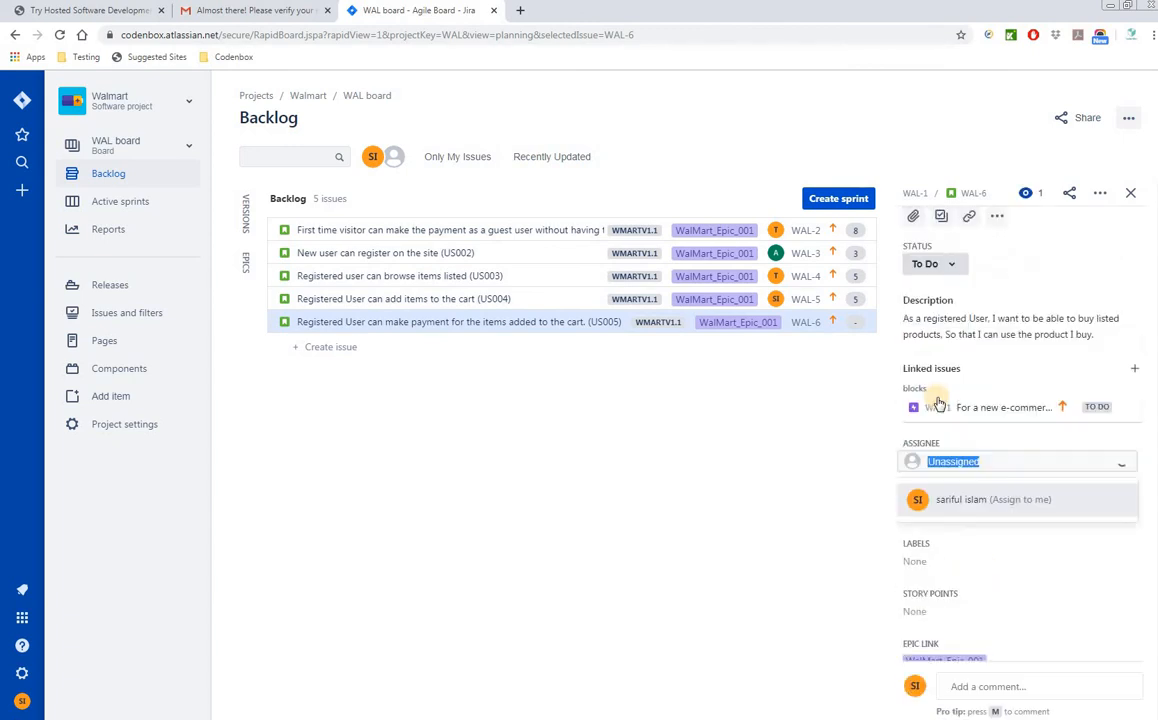
left_click(943, 602)
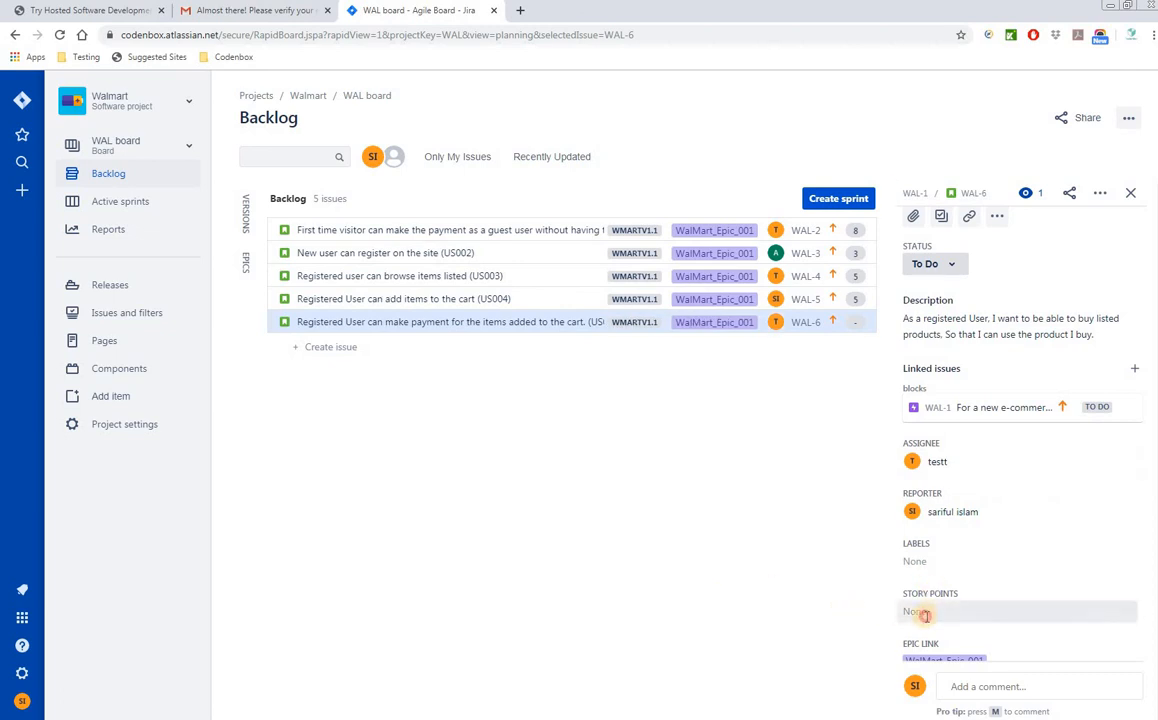
- Give WAL-6 8 story points and close its details panel
left_click(920, 613)
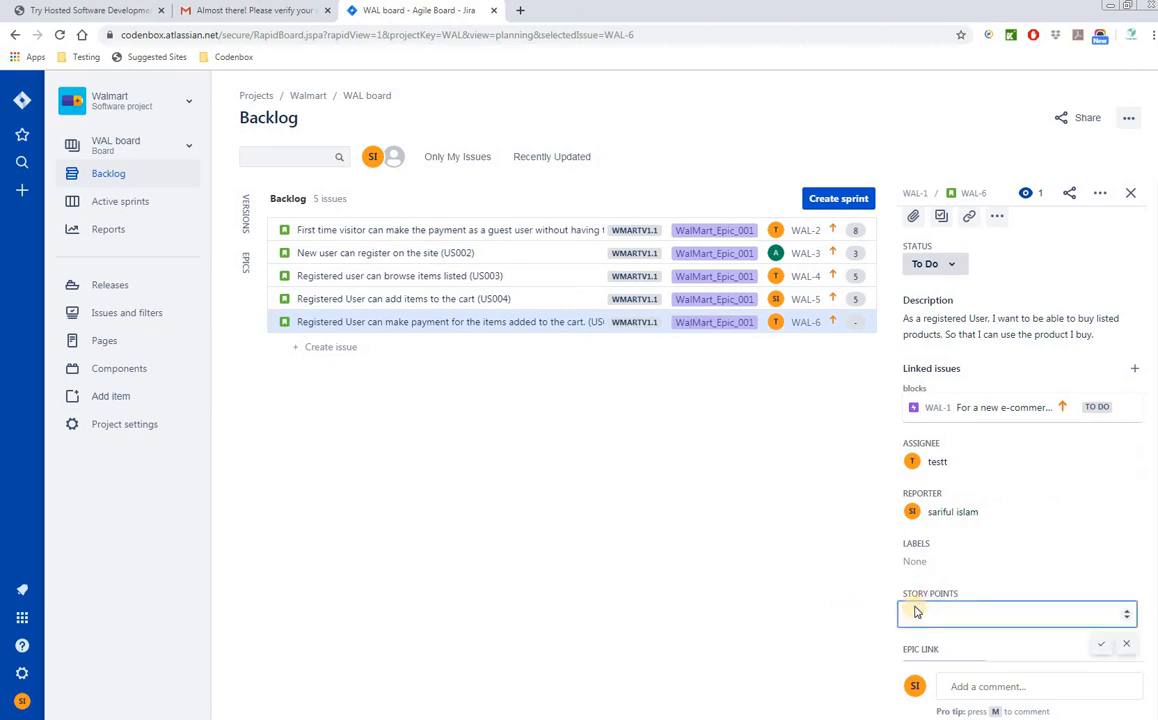
type("8")
left_click(785, 604)
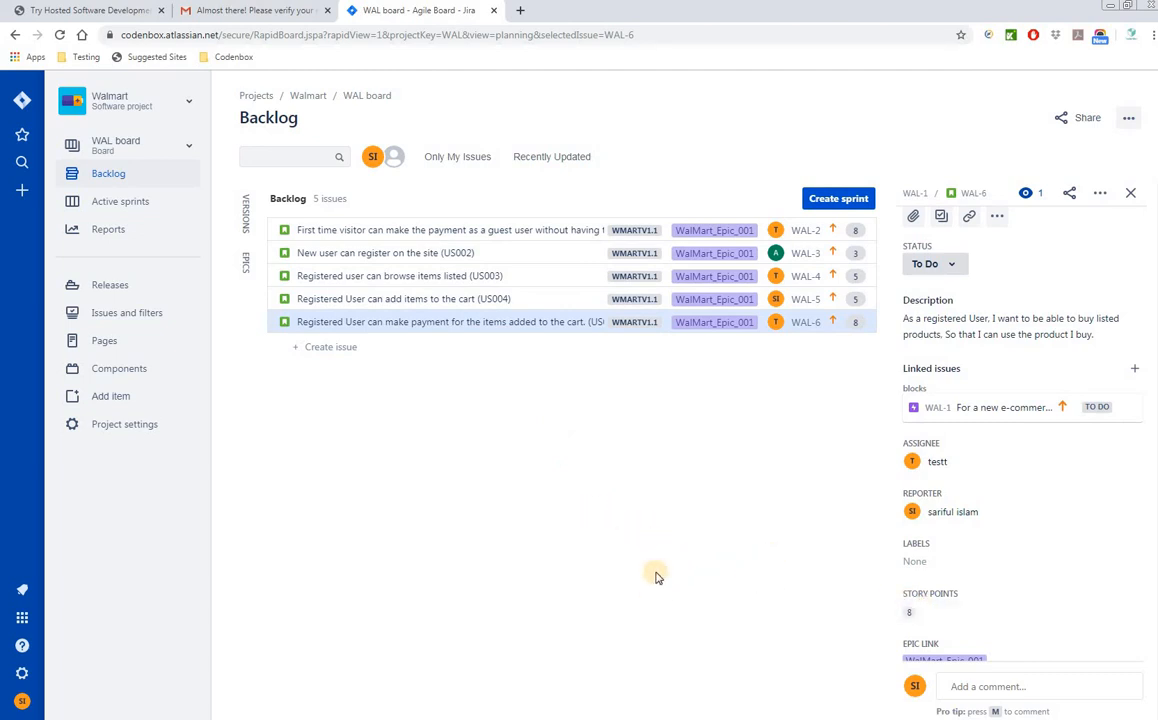
left_click(1131, 193)
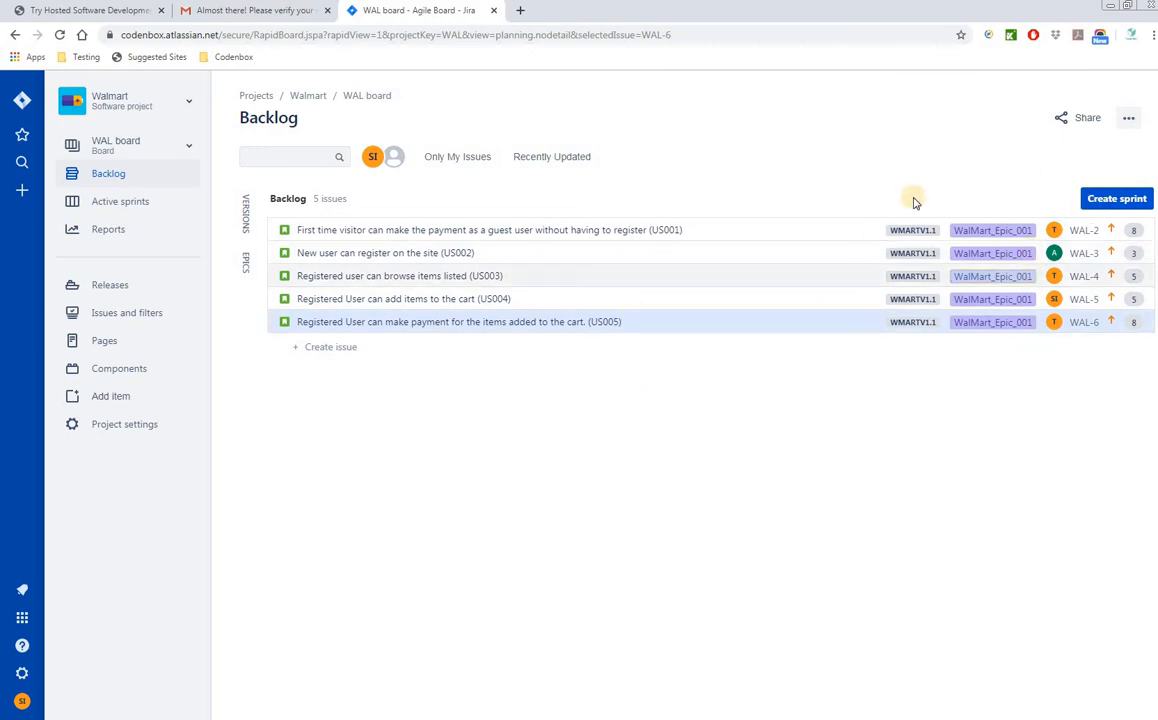
- Create a new sprint above the backlog, named WAL Sprint 1
left_click(1117, 199)
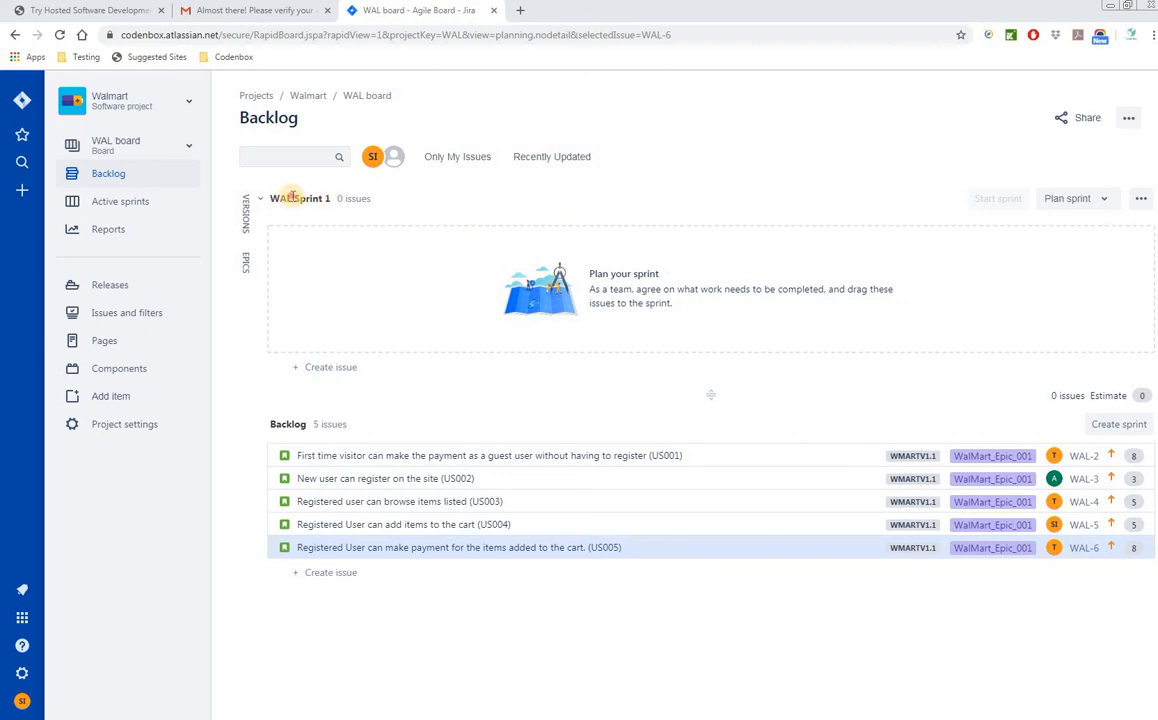
left_click_drag(292, 198, 272, 197)
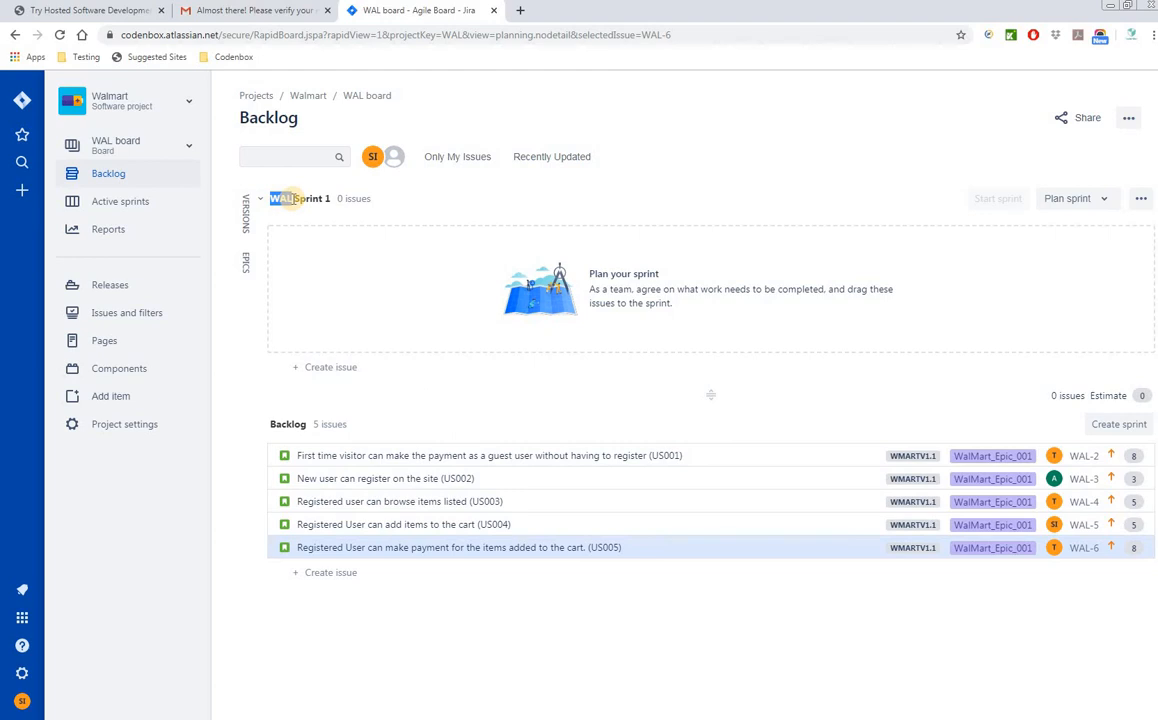
left_click(294, 199)
left_click_drag(291, 200, 274, 198)
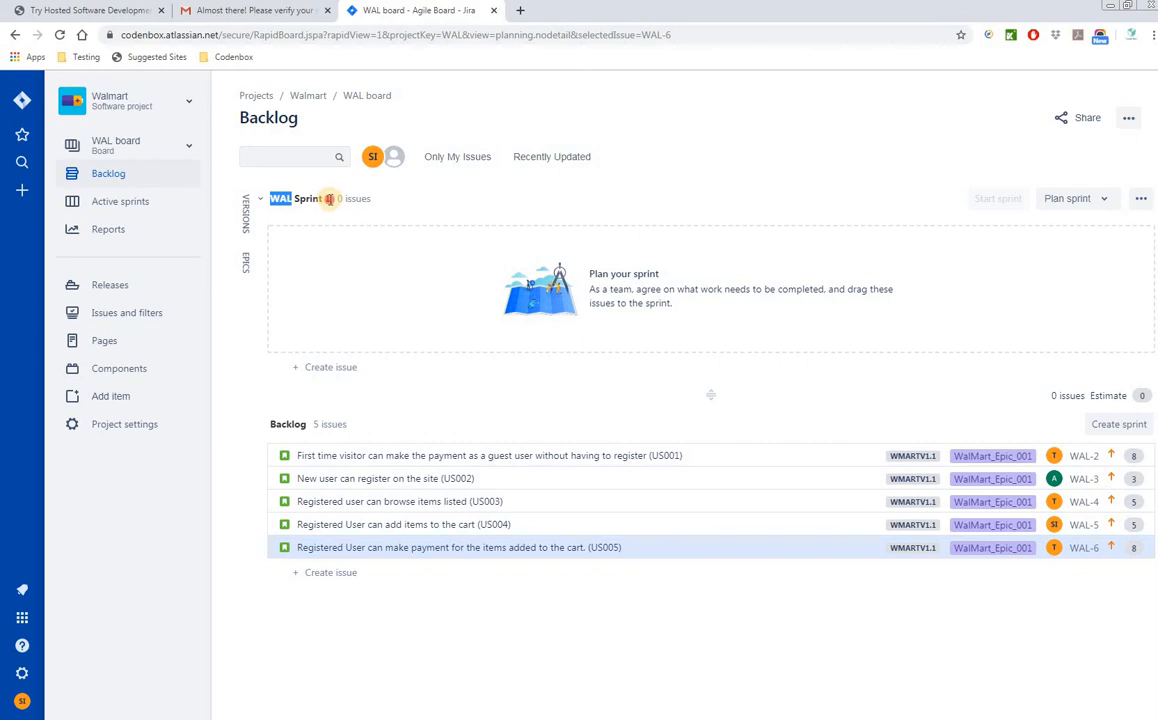
left_click_drag(328, 199, 271, 197)
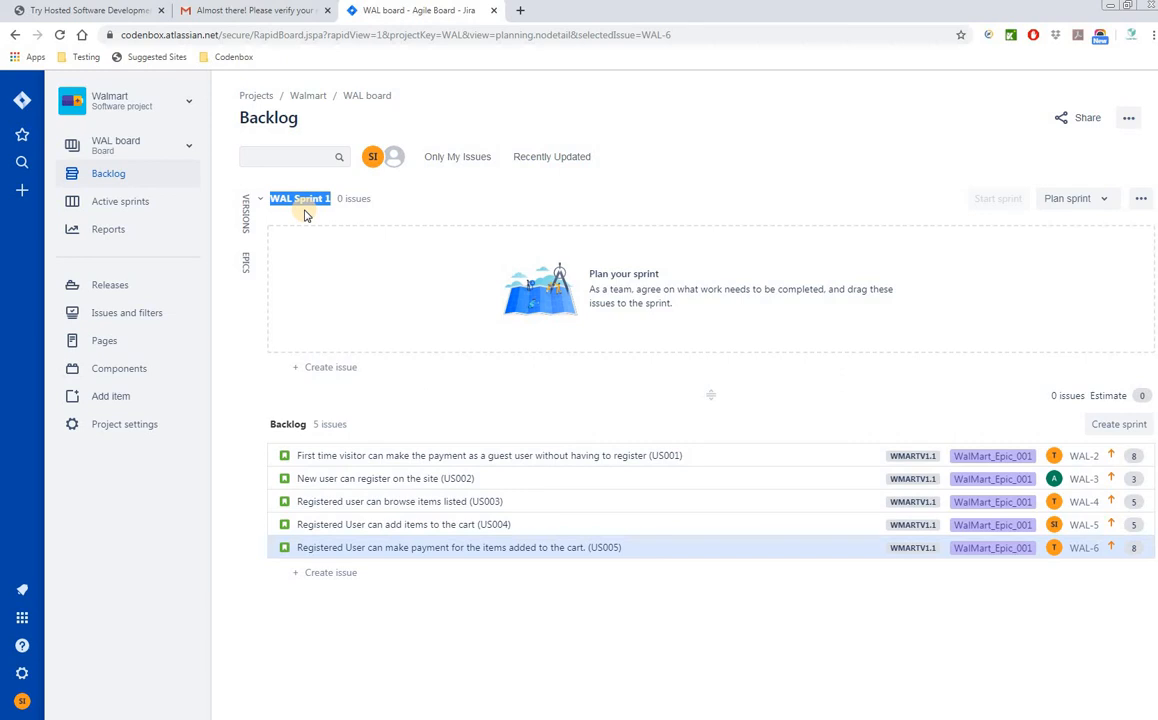
left_click(329, 198)
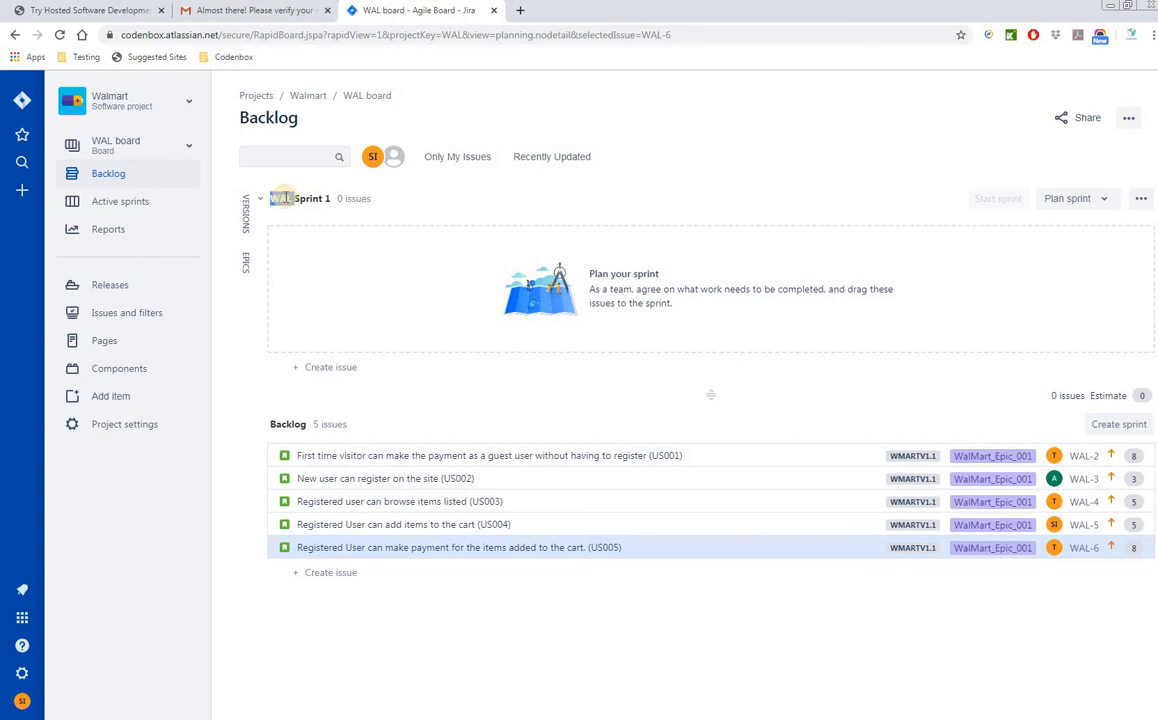
double_click(278, 198)
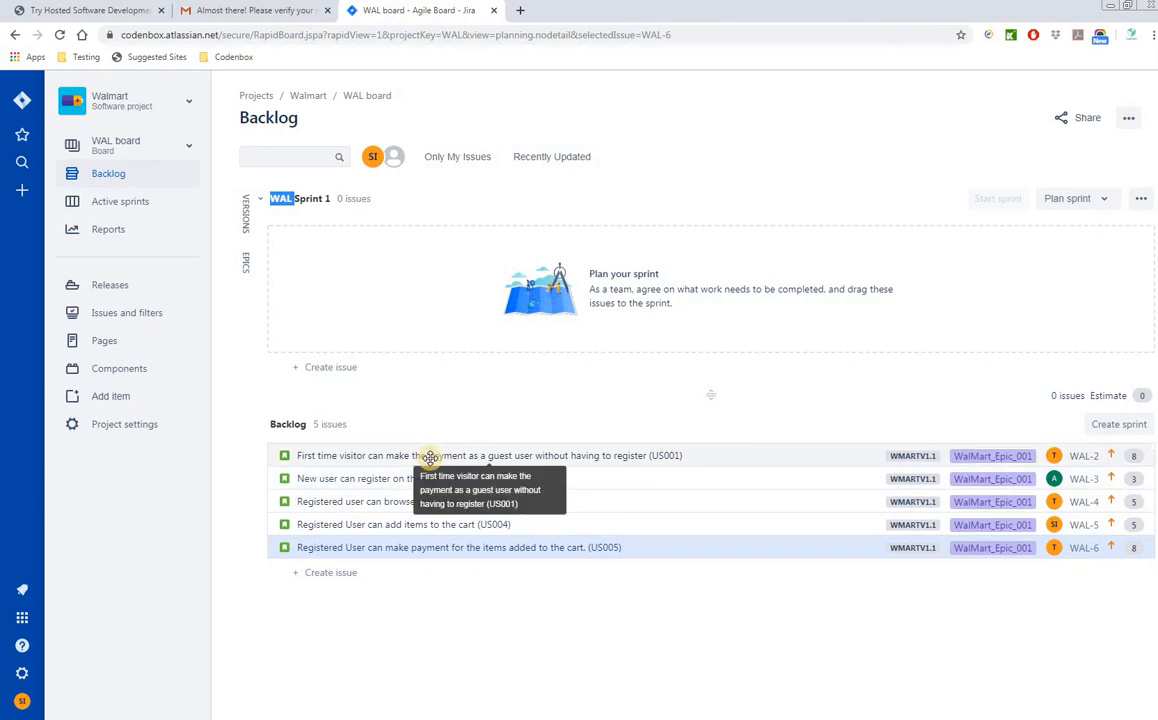
- Drag story WAL-2 from the backlog into WAL Sprint 1 and dismiss the sprint tip
left_click(387, 459, "shift")
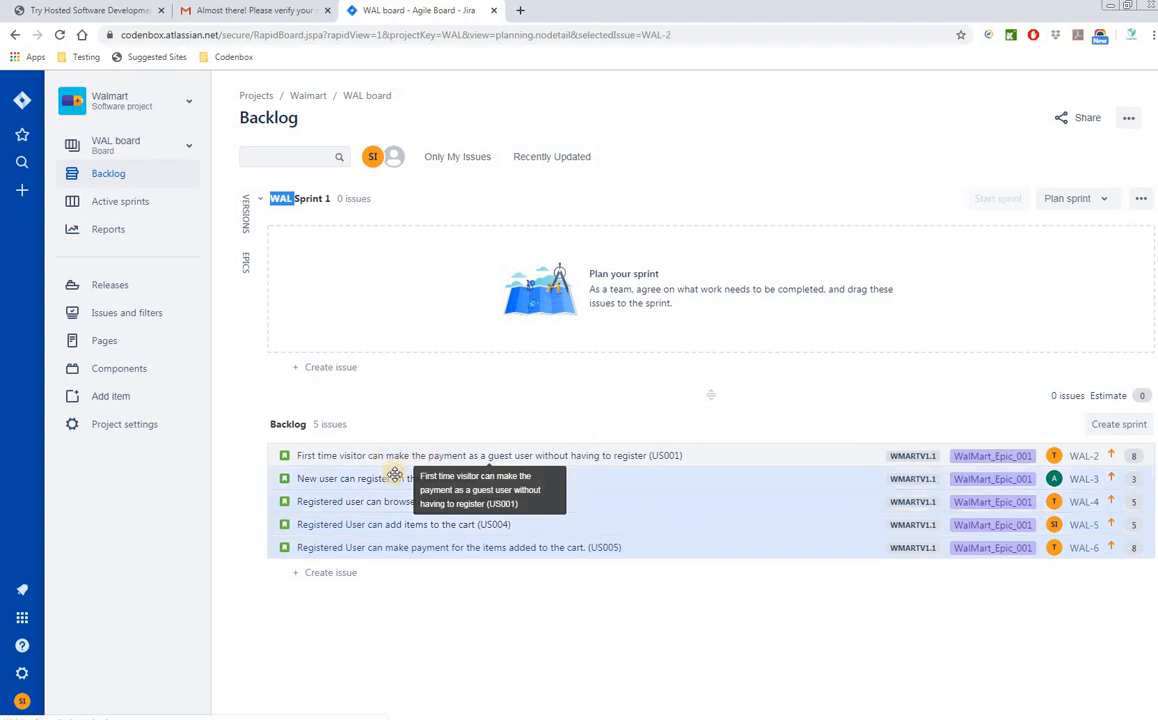
left_click(437, 574)
left_click(382, 657)
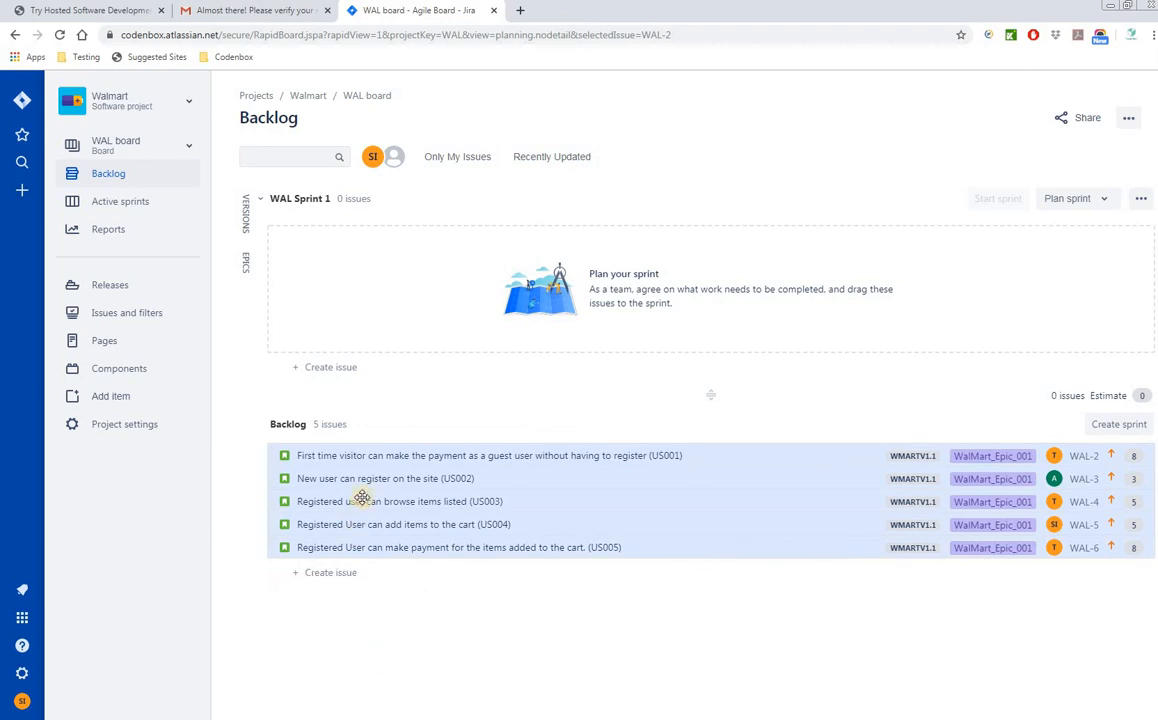
left_click(413, 455)
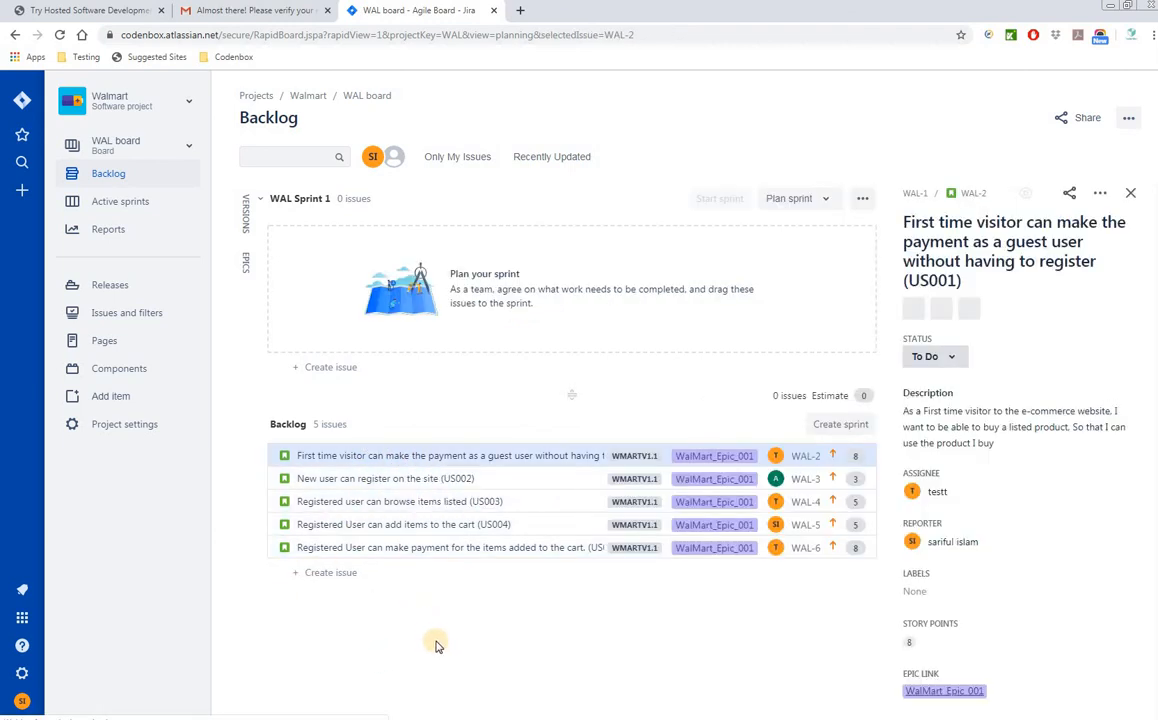
left_click_drag(419, 455, 424, 262)
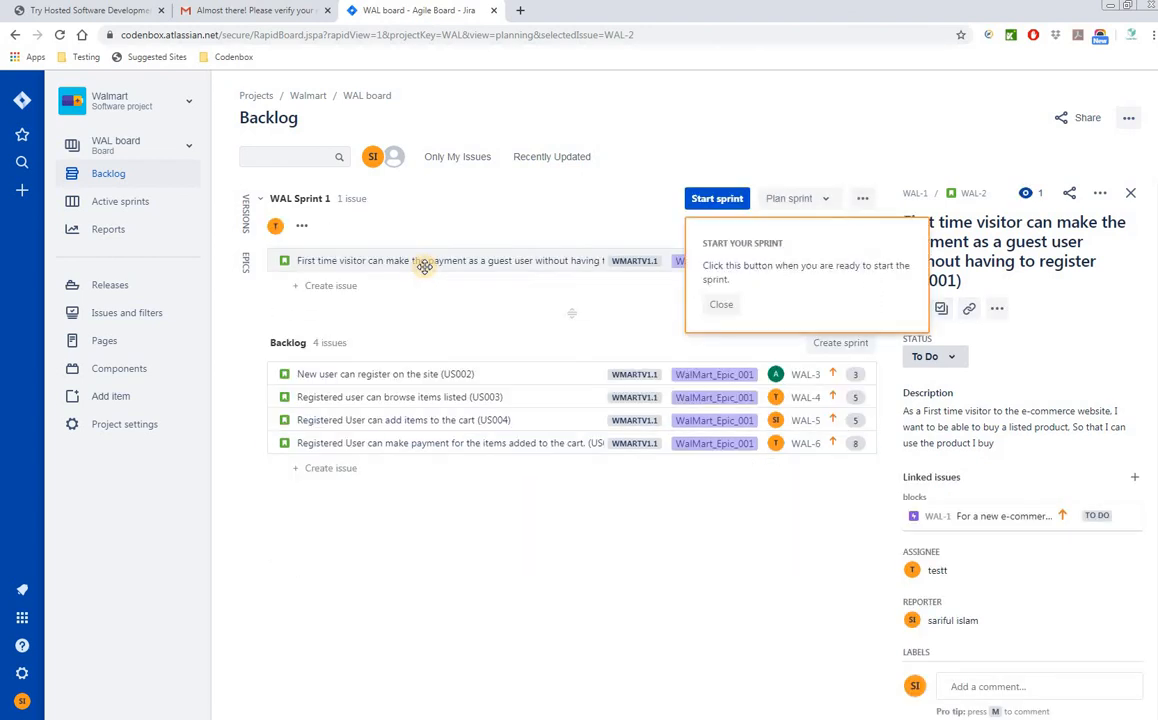
left_click(726, 305)
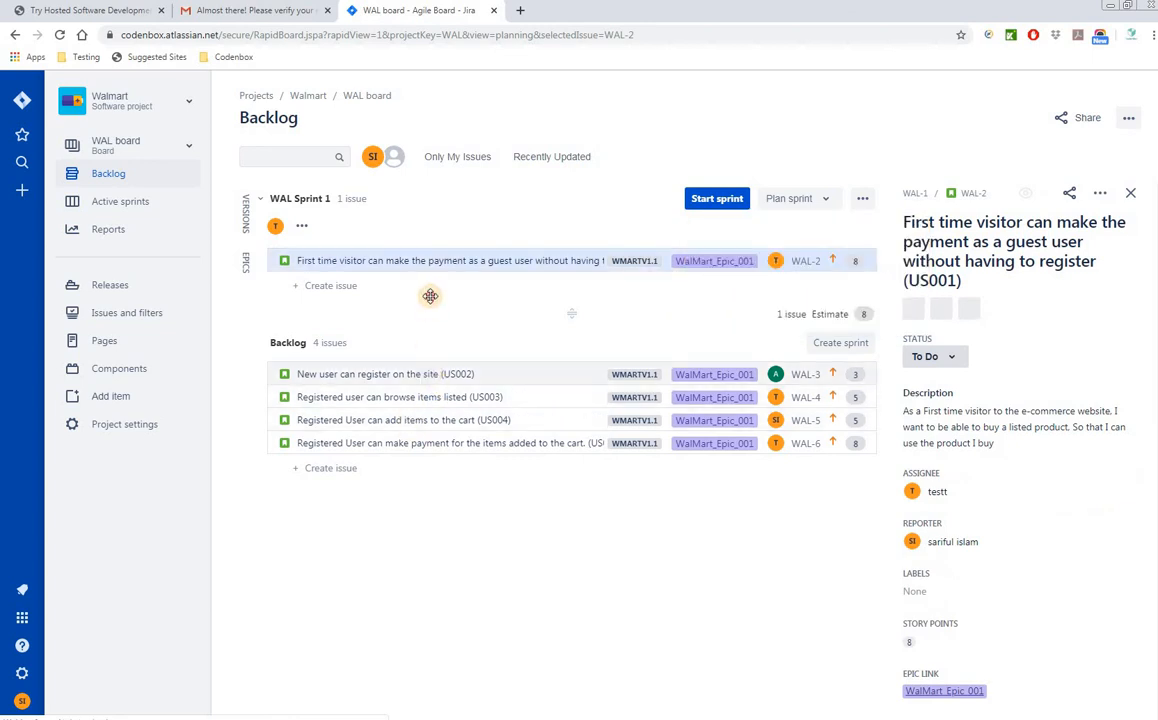
- Move WAL-3 into WAL Sprint 1 below WAL-2 and review its linked issues
left_click(432, 377)
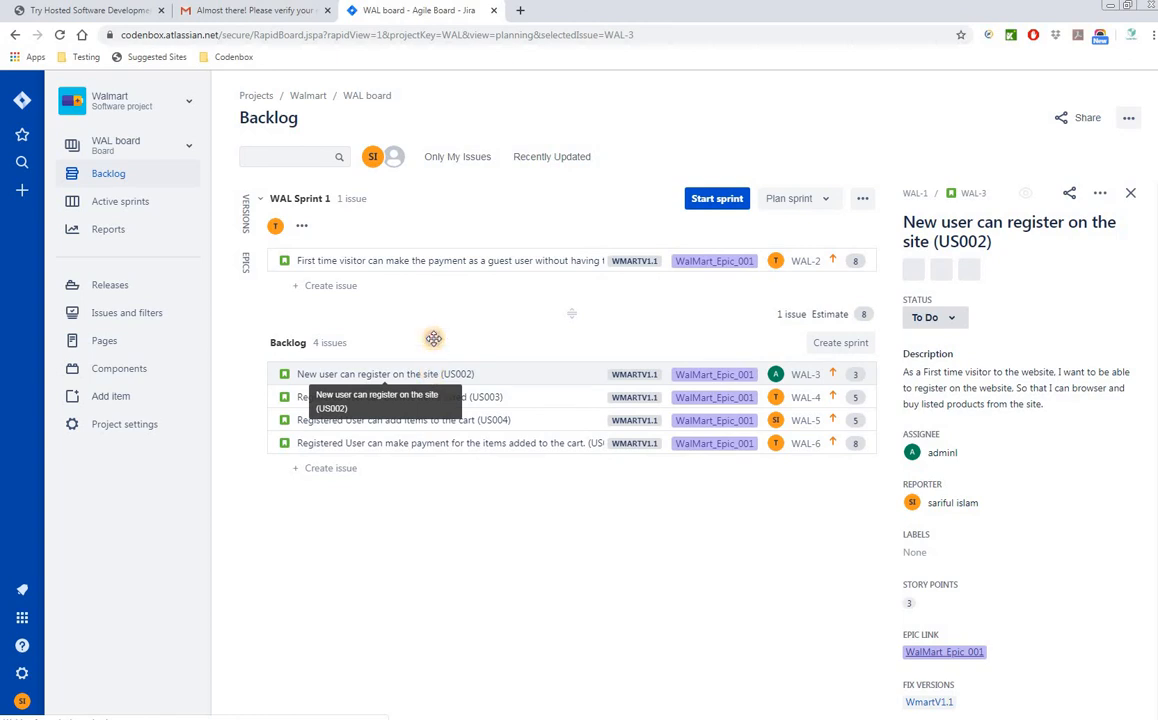
left_click_drag(433, 339, 392, 245)
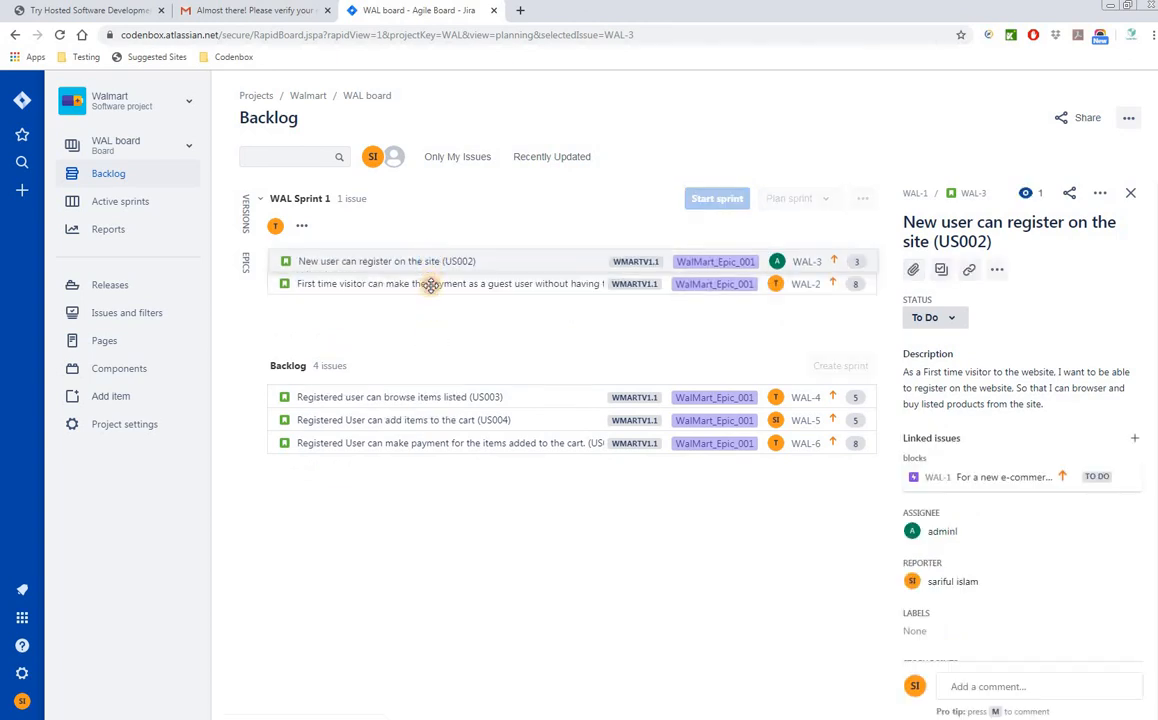
left_click_drag(431, 285, 434, 291)
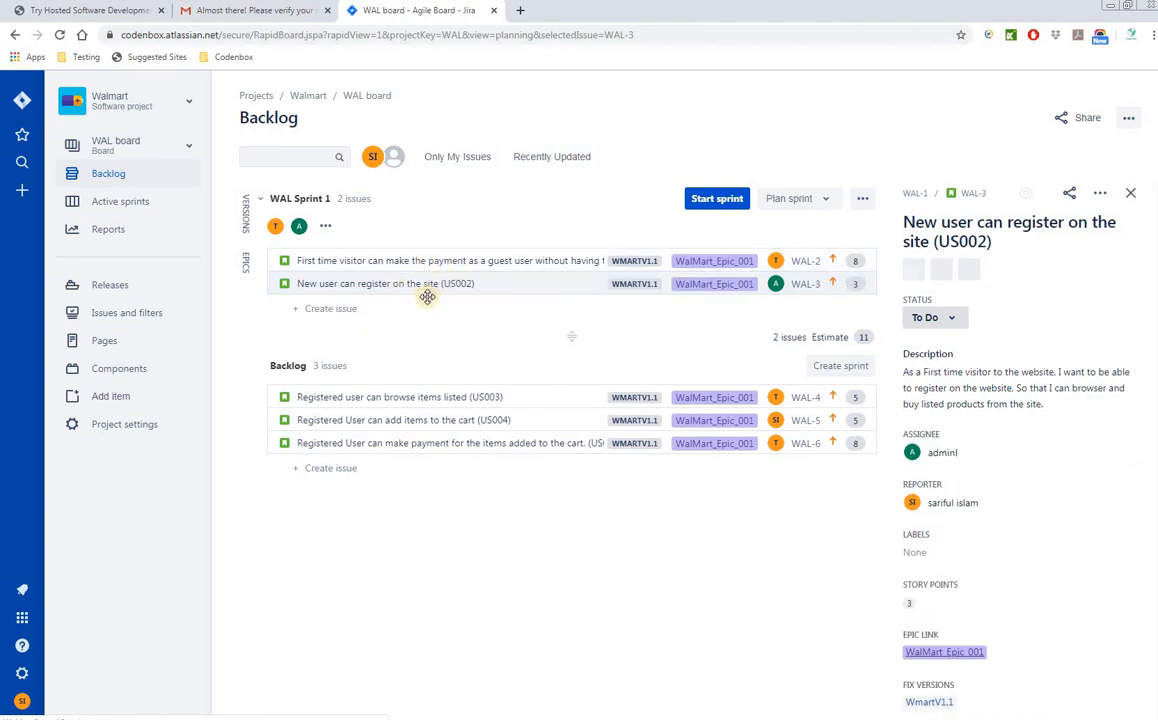
left_click(452, 284)
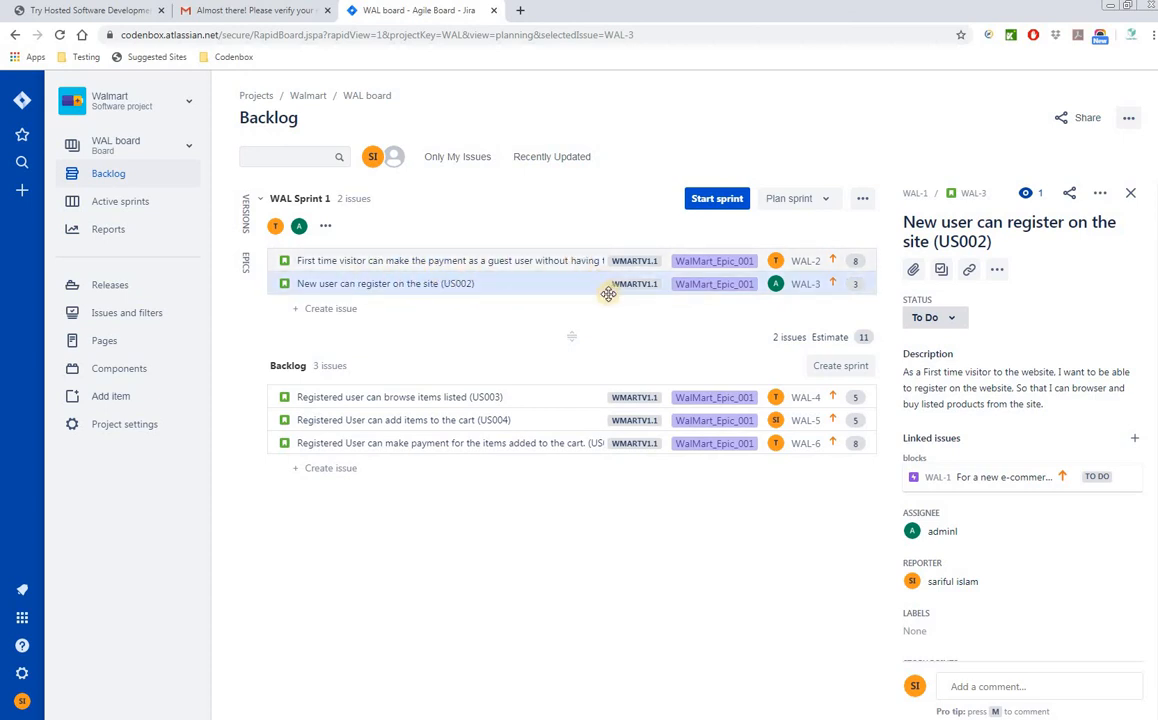
left_click(705, 200)
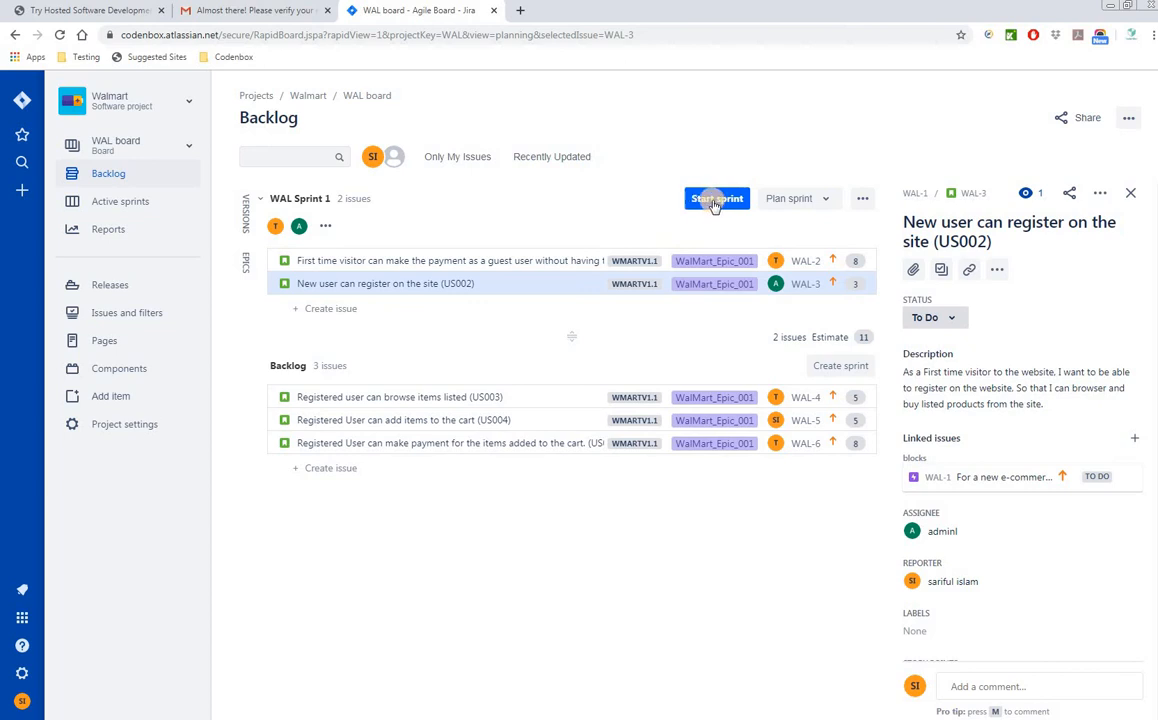
- Start WAL Sprint 1 with a 2-week duration and the pasted US001/US002 completion goal
left_click(712, 202)
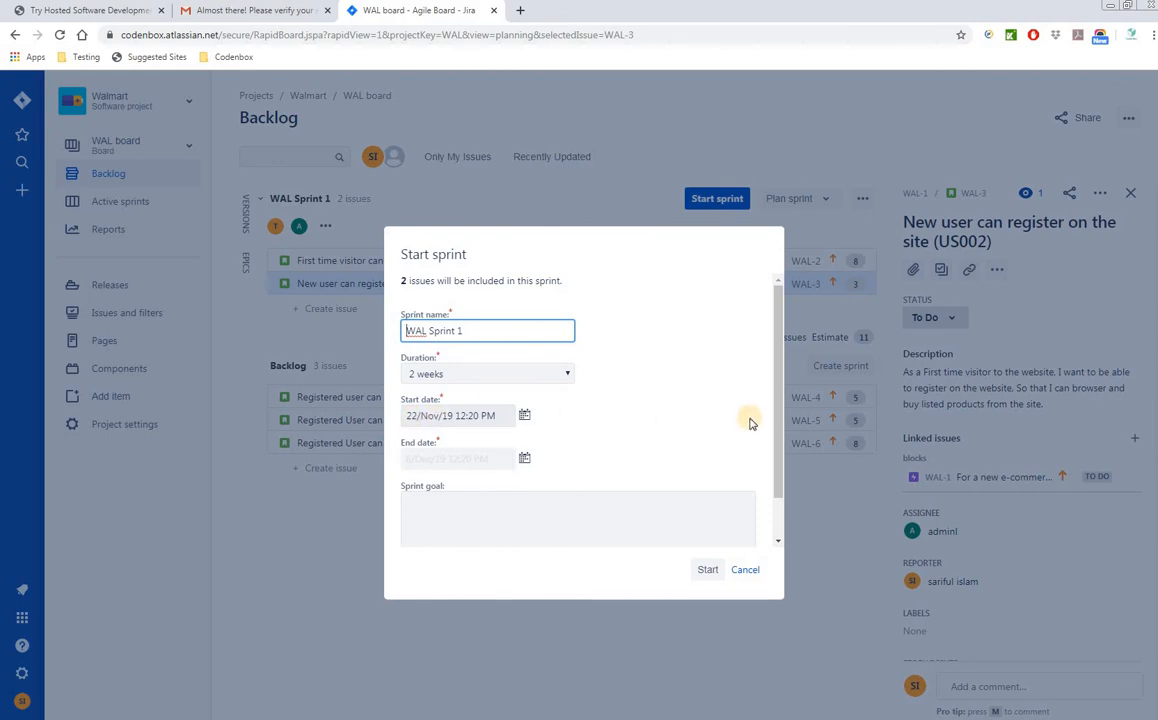
left_click_drag(780, 445, 778, 522)
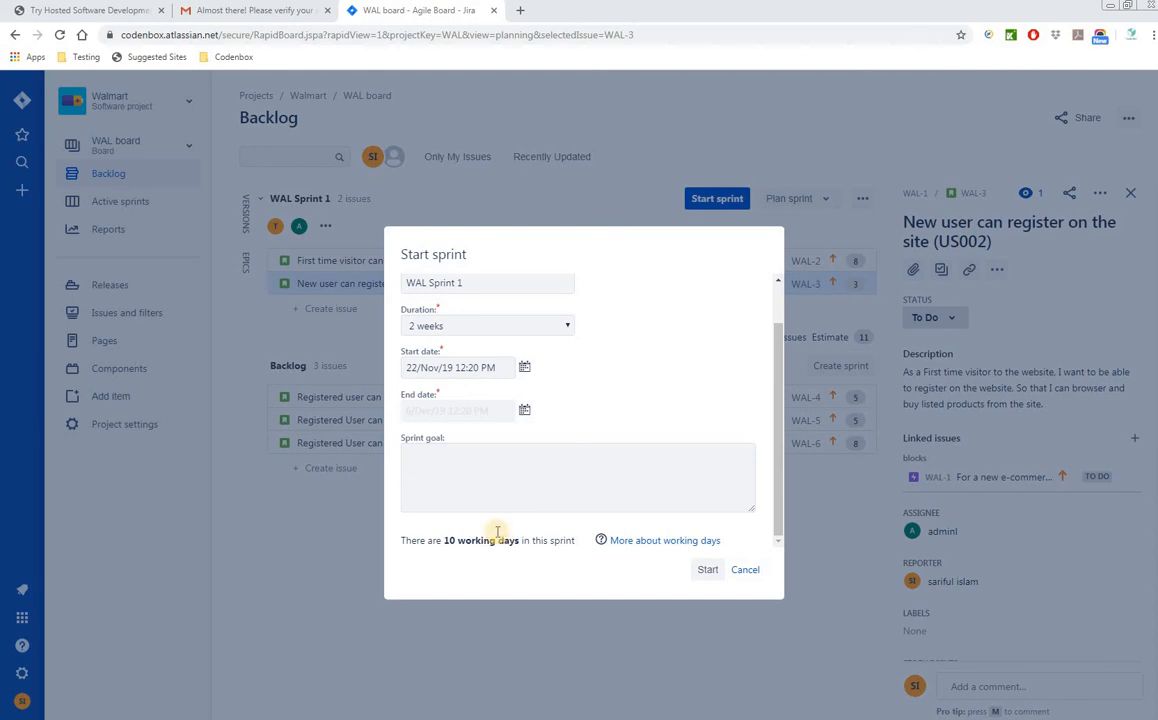
left_click(440, 472)
type("We need to complete 2 stories at the end of the Sprint including Testing; US001, US002)")
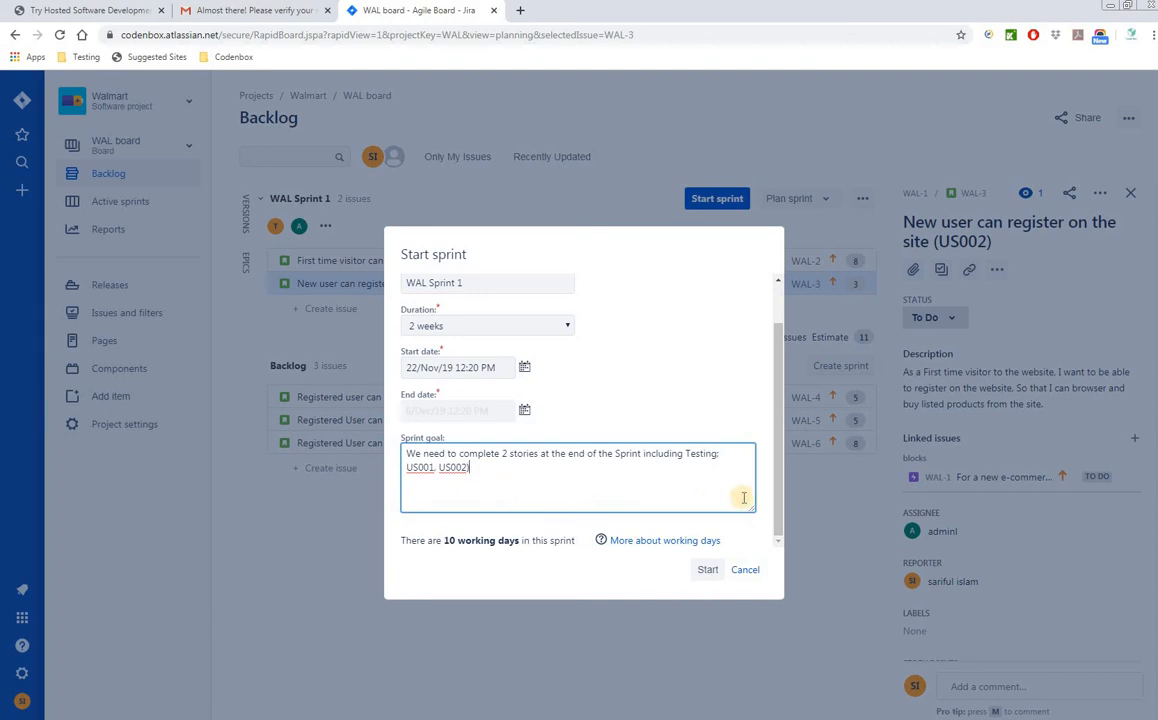
left_click(707, 570)
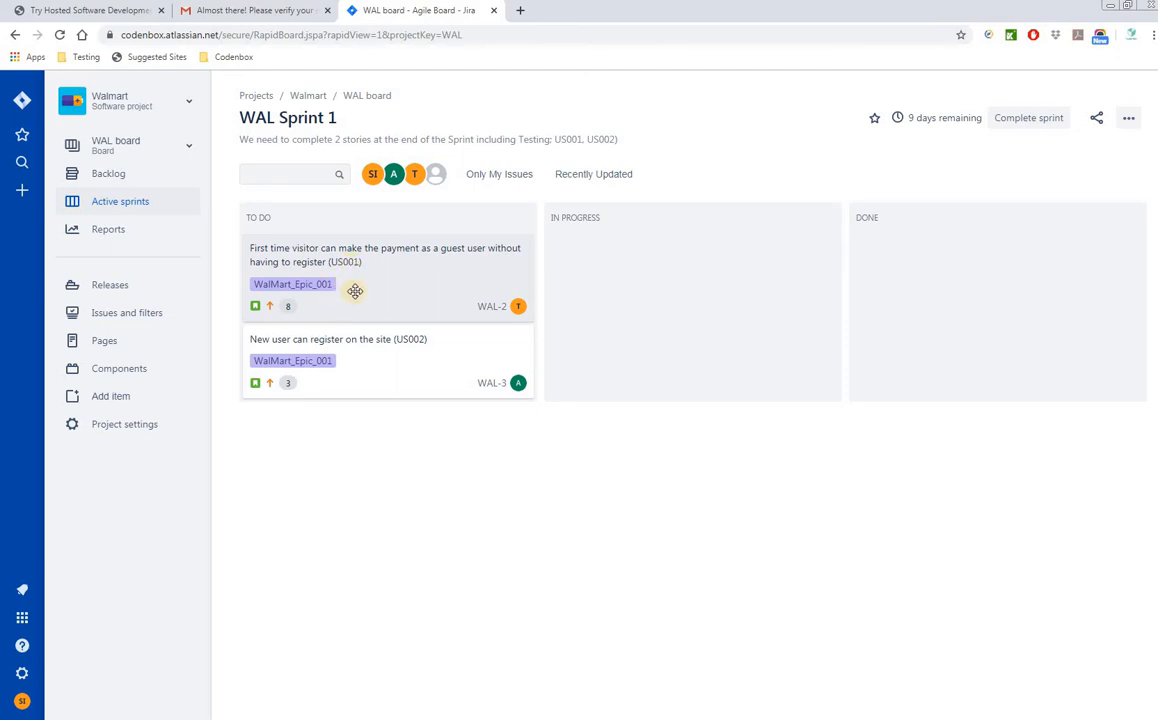
- Select the WAL-2 card on the active sprint board and pull the Agile Scrum Word document on screen
left_click(354, 295)
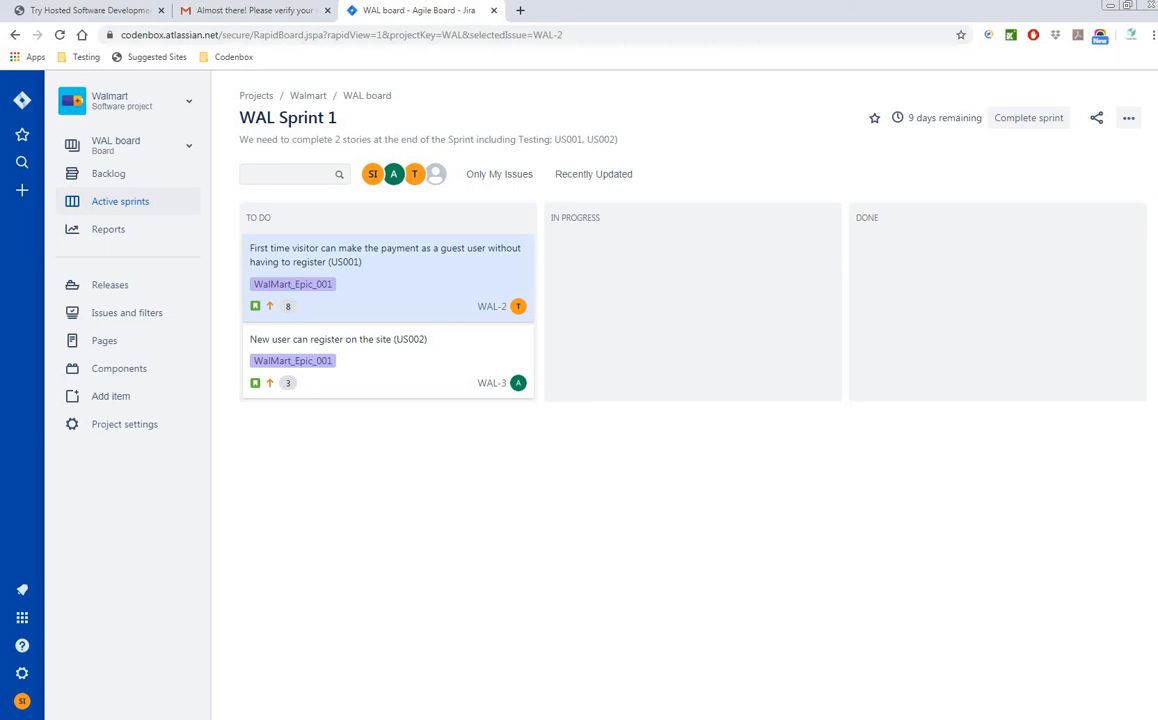
left_click_drag(0, 60, 636, 131)
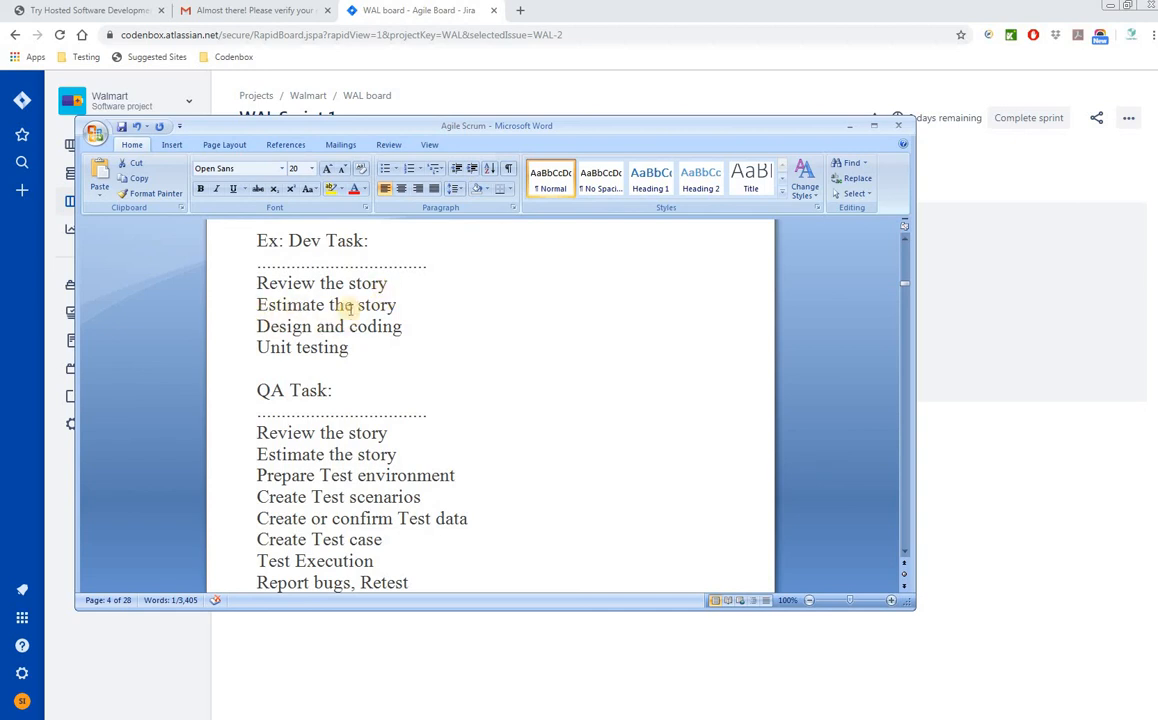
- Highlight the dev task lines: Review, Estimate the story, Design and coding, Unit testing
left_click_drag(335, 305, 395, 305)
left_click(252, 287, "shift")
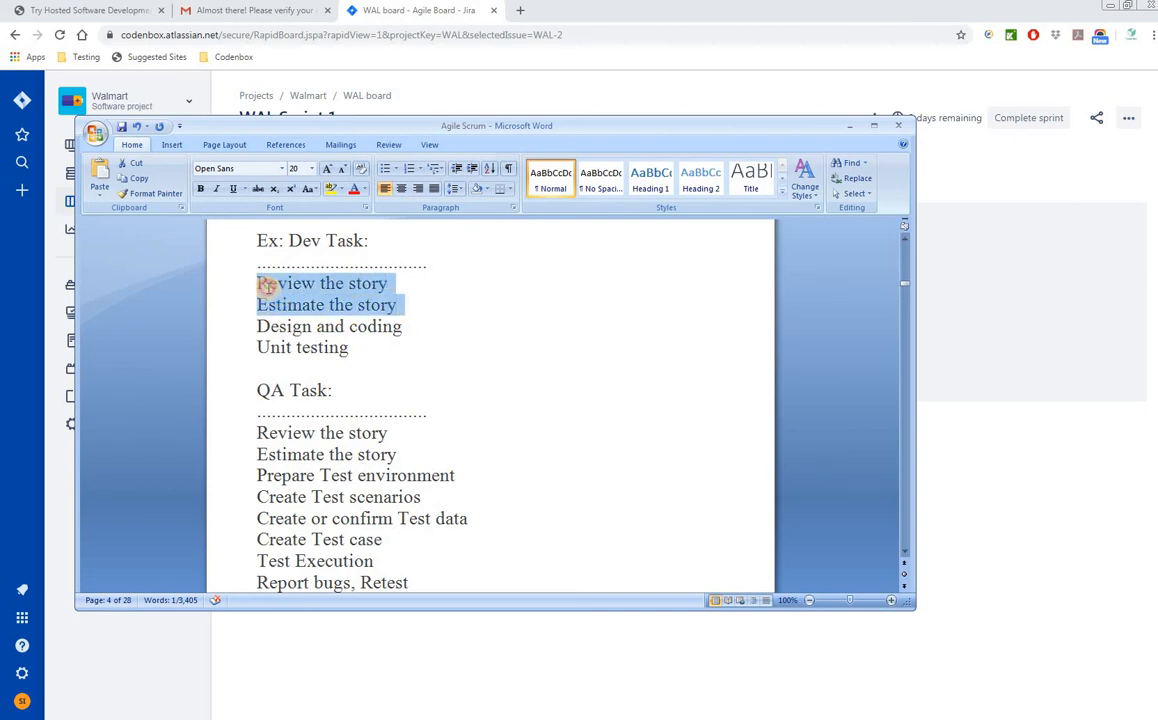
left_click_drag(399, 306, 256, 283)
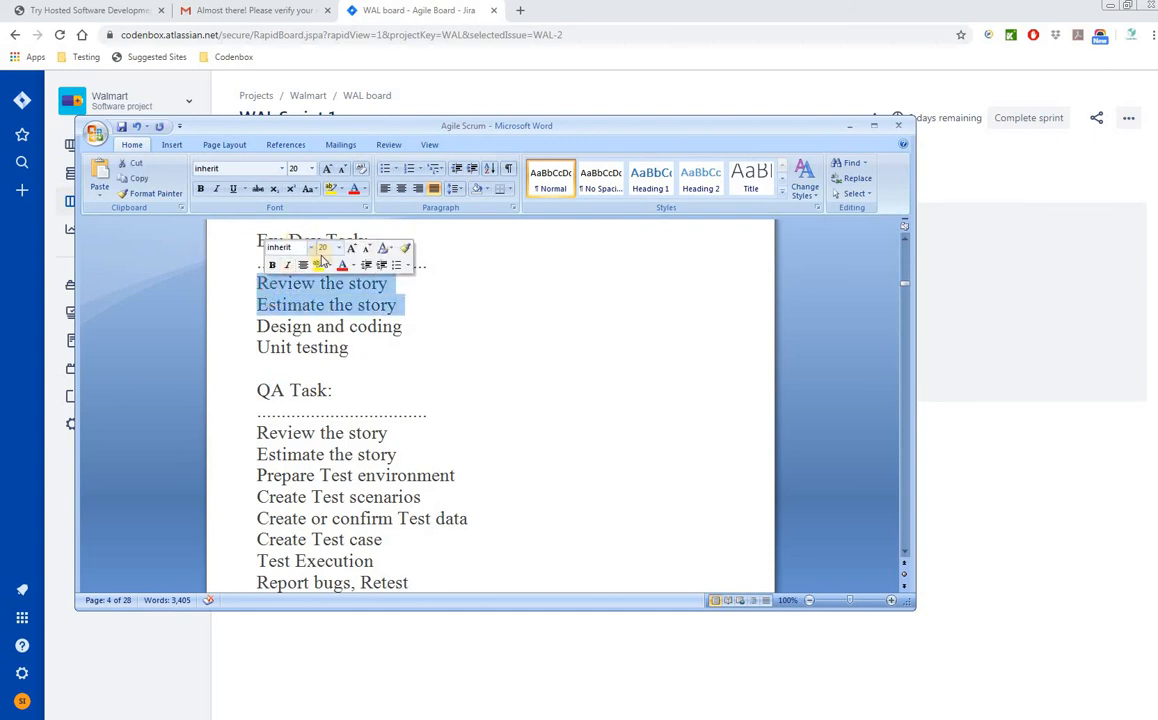
left_click(401, 306)
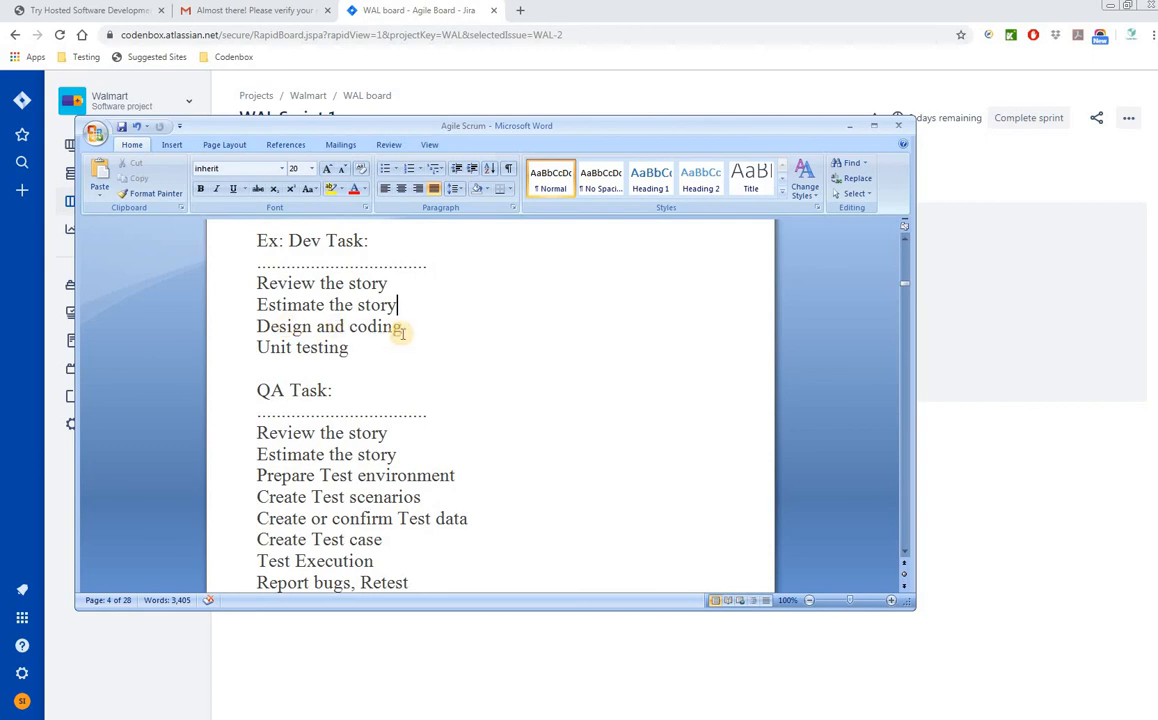
left_click_drag(404, 330, 258, 326)
left_click_drag(377, 346, 257, 347)
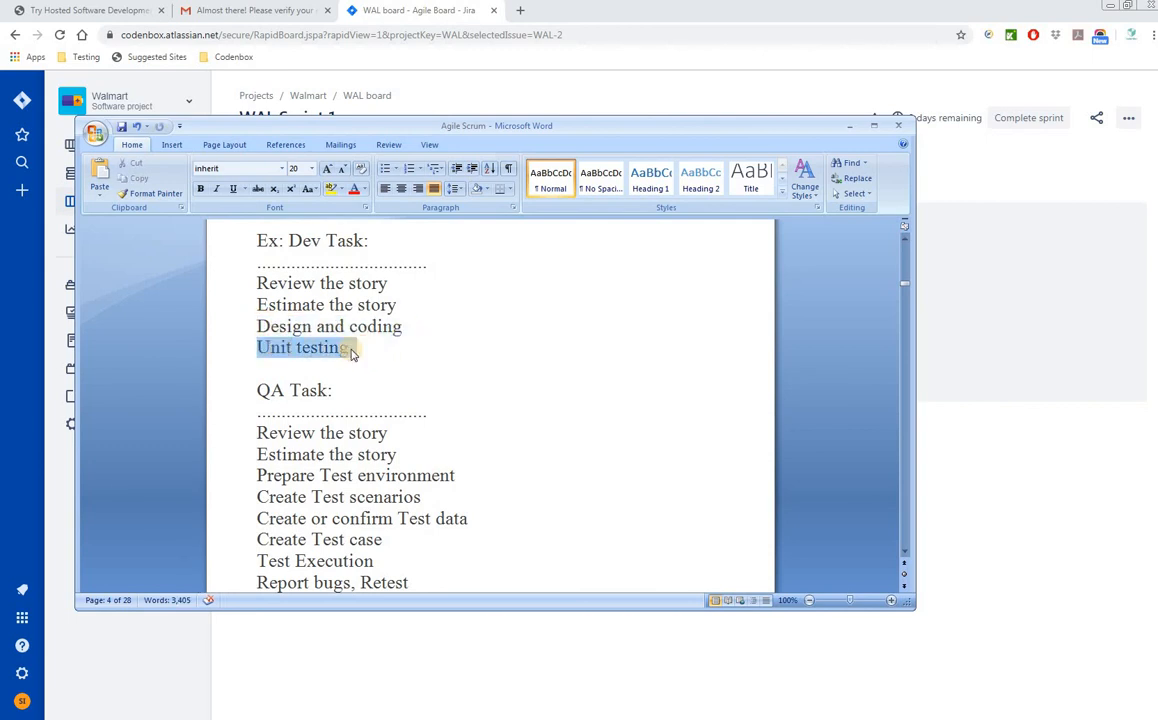
left_click(450, 368)
- Highlight the QA task lines from Review the story to Test Execution, then move Word aside
scroll(450, 377, "down", 2)
left_click(404, 356)
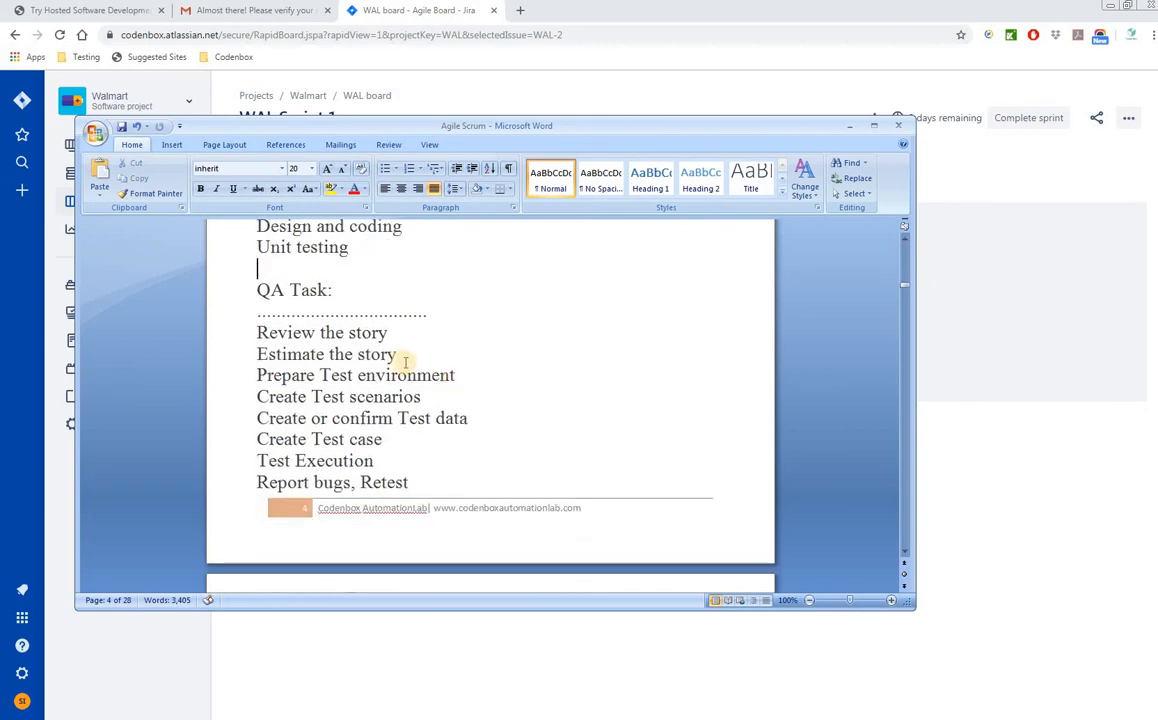
left_click(261, 331, "shift")
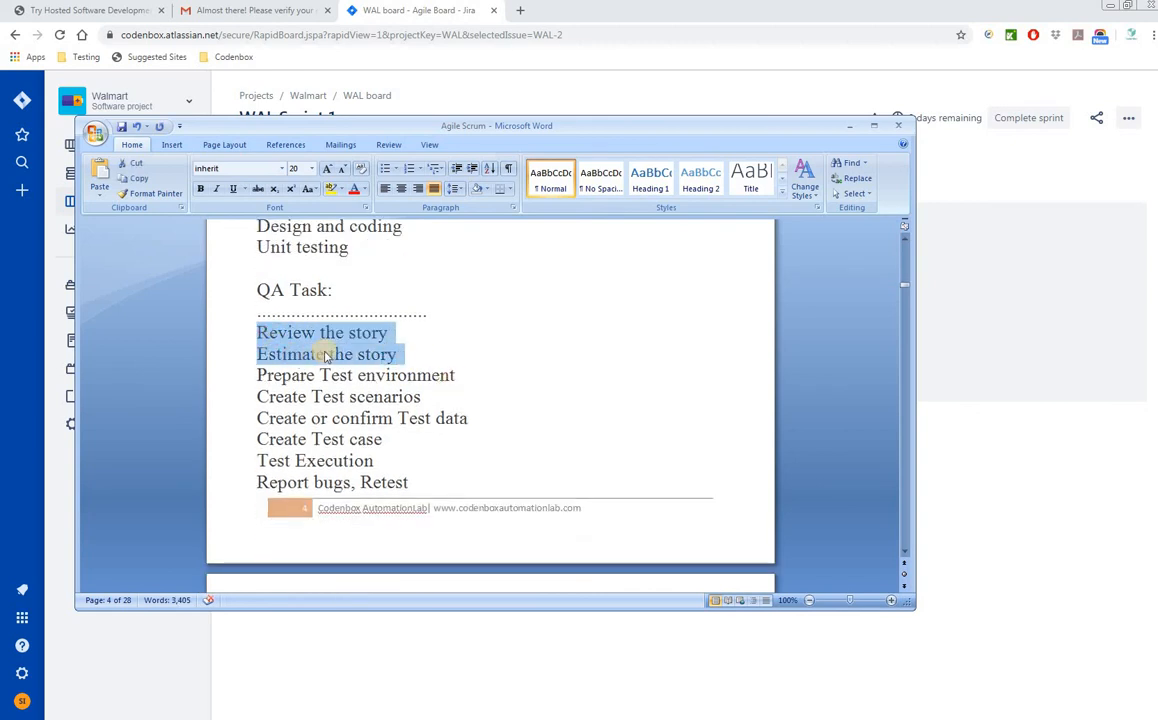
left_click(402, 356)
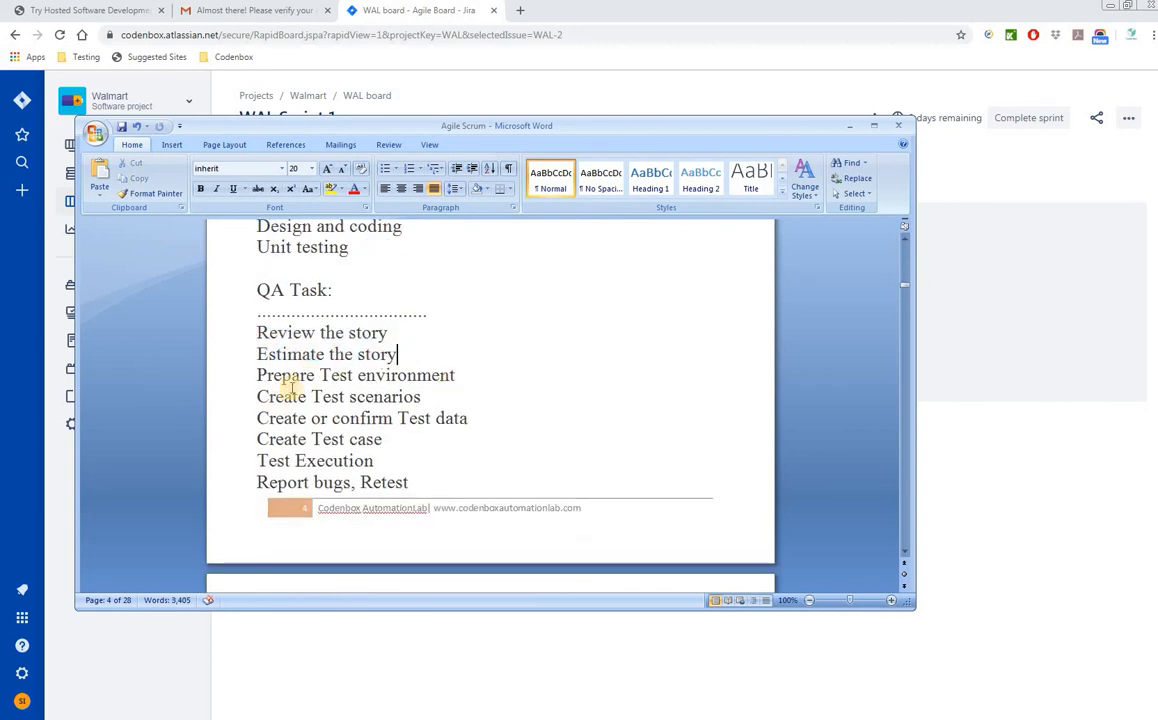
left_click_drag(258, 375, 455, 376)
key("ctrl+c")
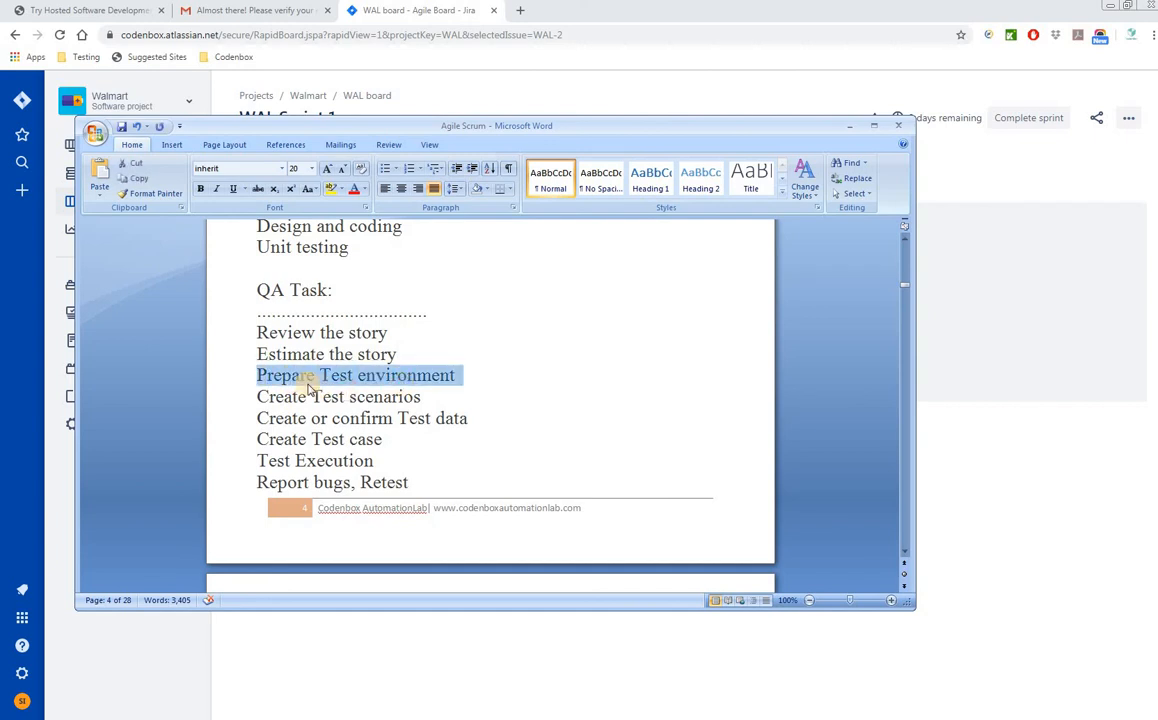
left_click(306, 378)
left_click_drag(261, 394, 428, 397)
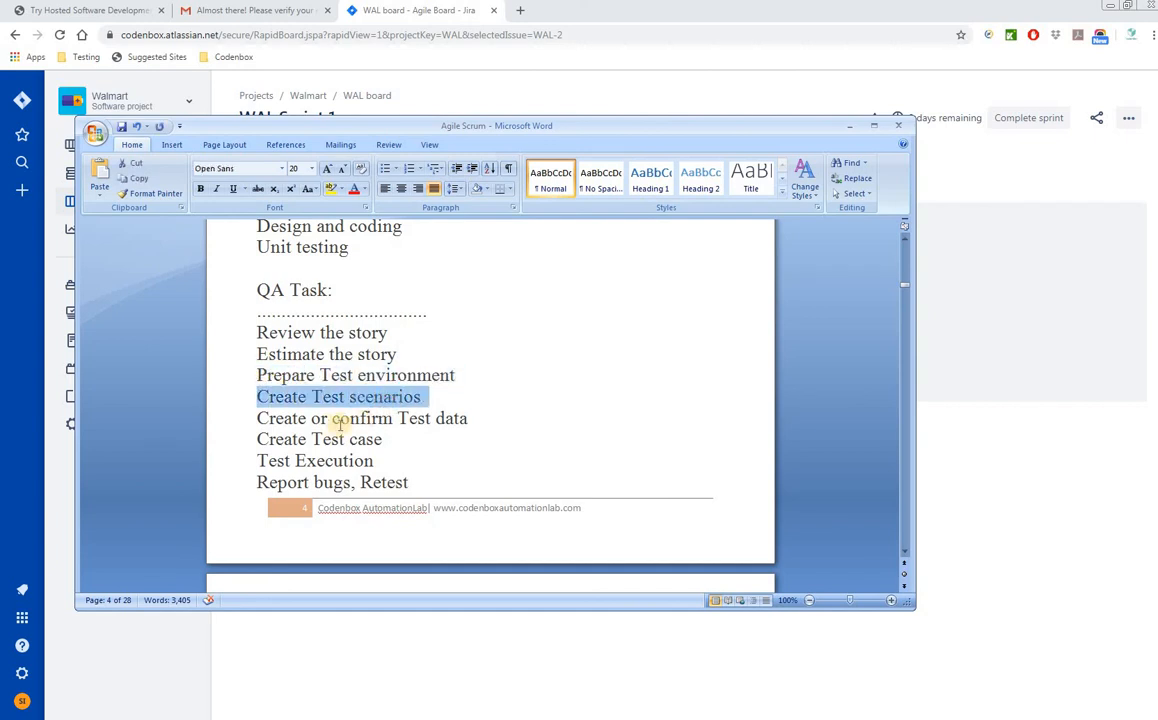
left_click_drag(260, 418, 462, 423)
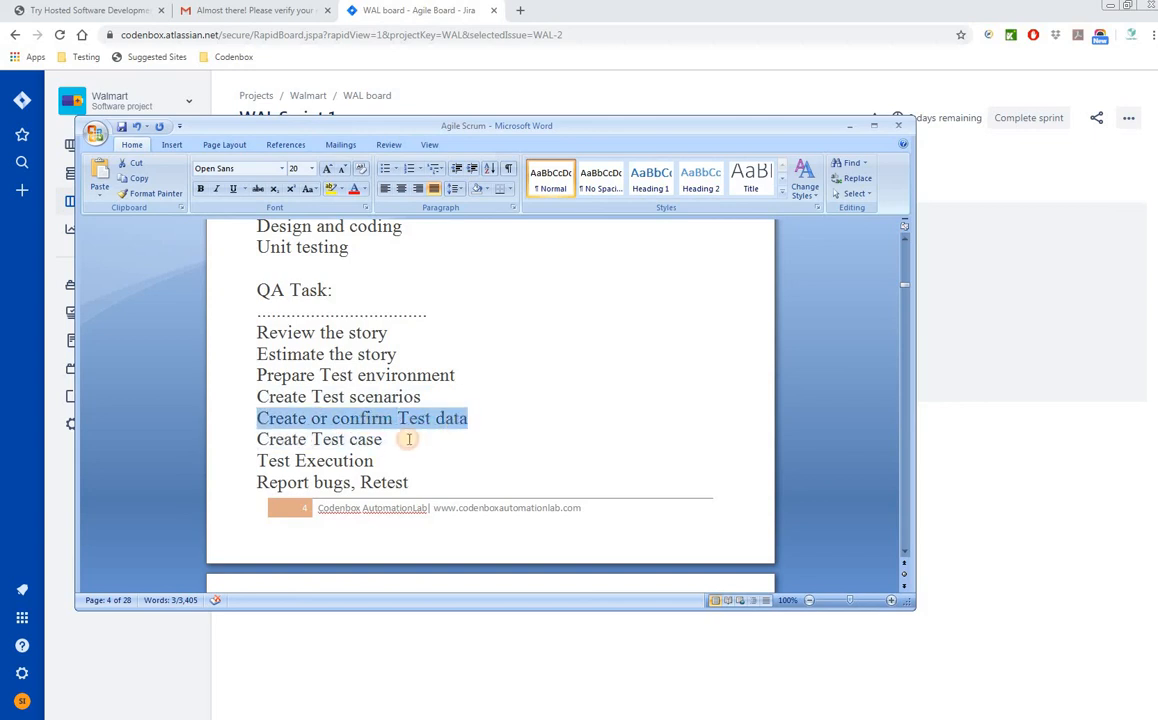
left_click_drag(259, 439, 300, 468)
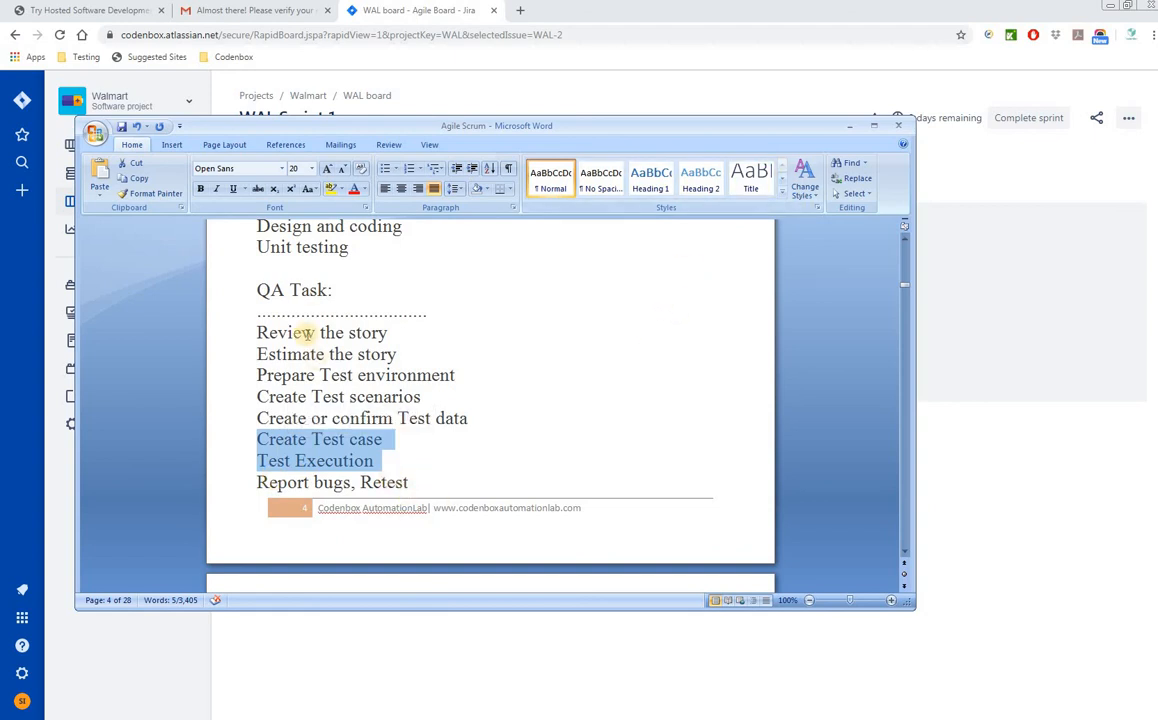
left_click_drag(545, 126, 0, 45)
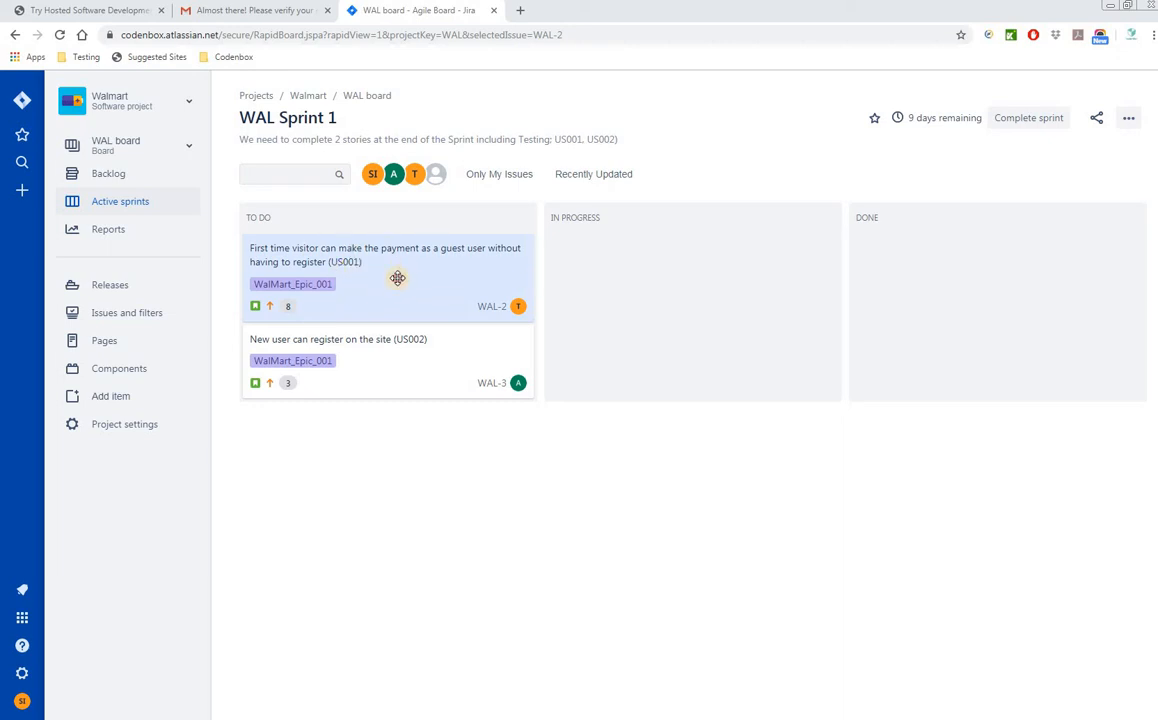
- Open the WAL-2 card from the To Do column of the WAL Sprint 1 board
left_click(397, 278)
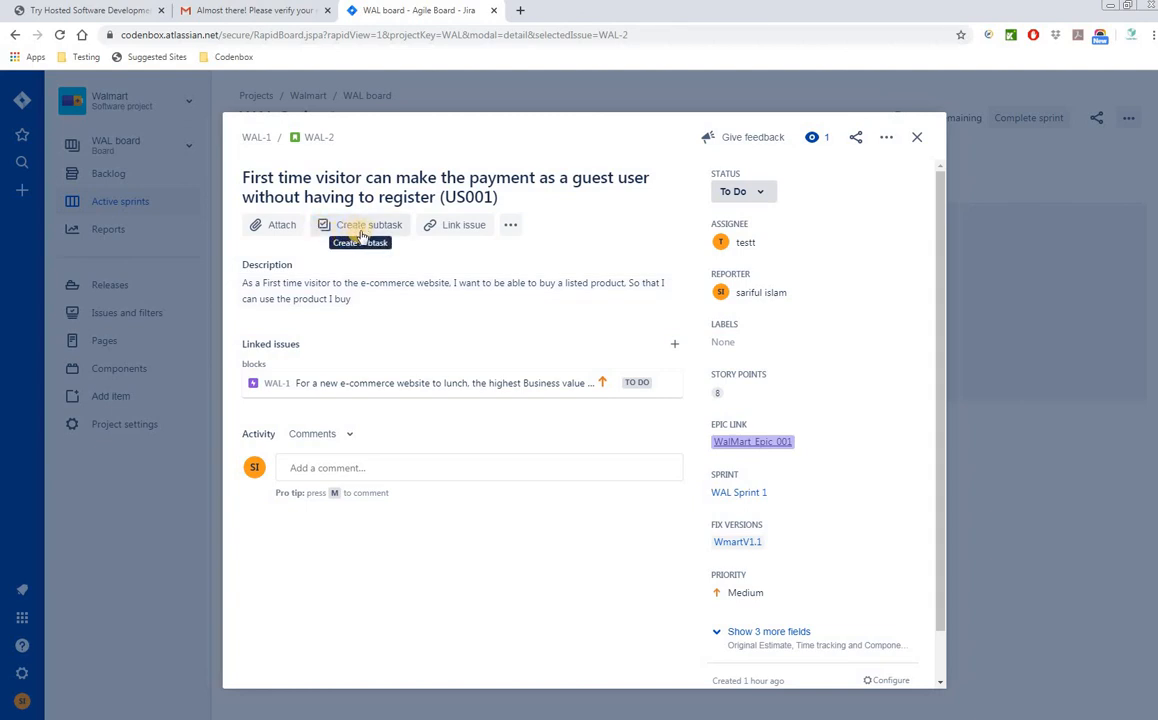
- Create WAL-2 subtasks Design by Dev, Coding by Dev and Unit Test by Dev
left_click(368, 228)
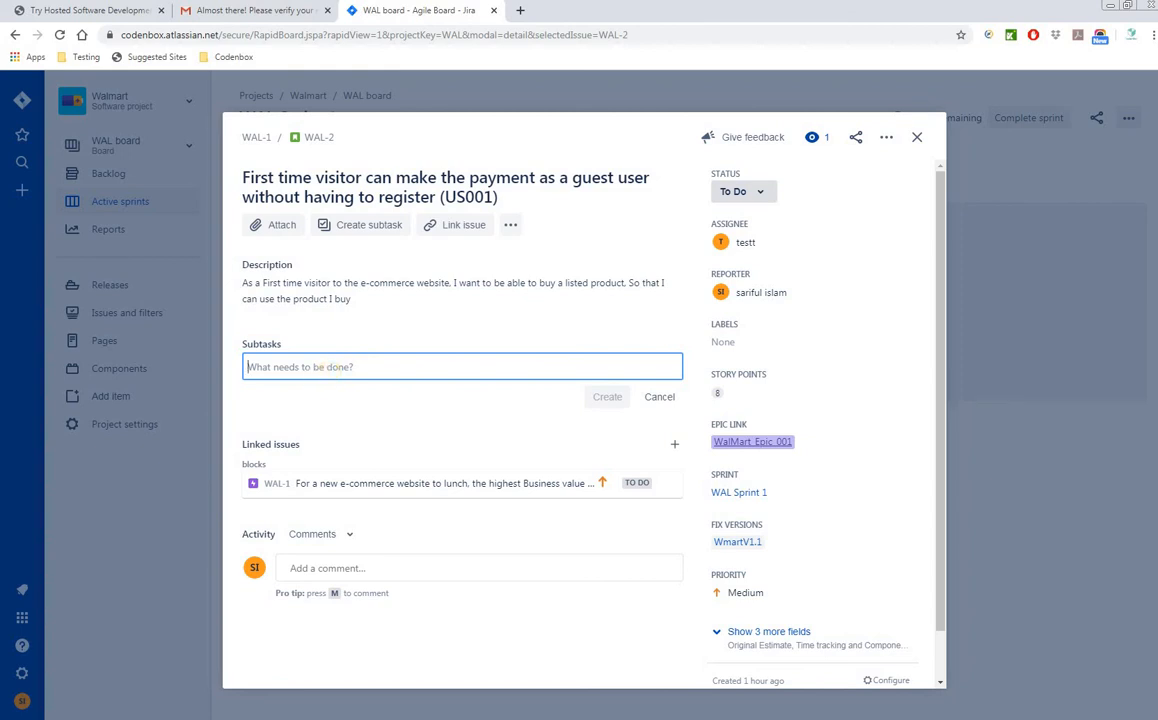
key("alt+Tab")
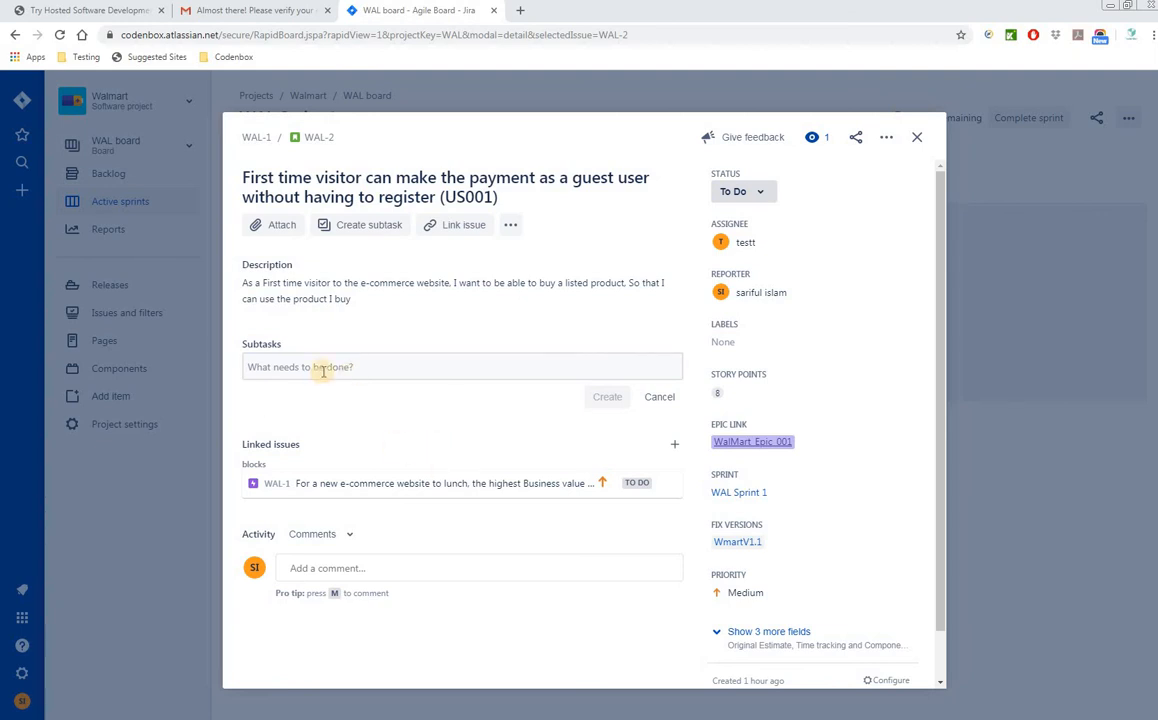
left_click(293, 368)
type("Design by Dev")
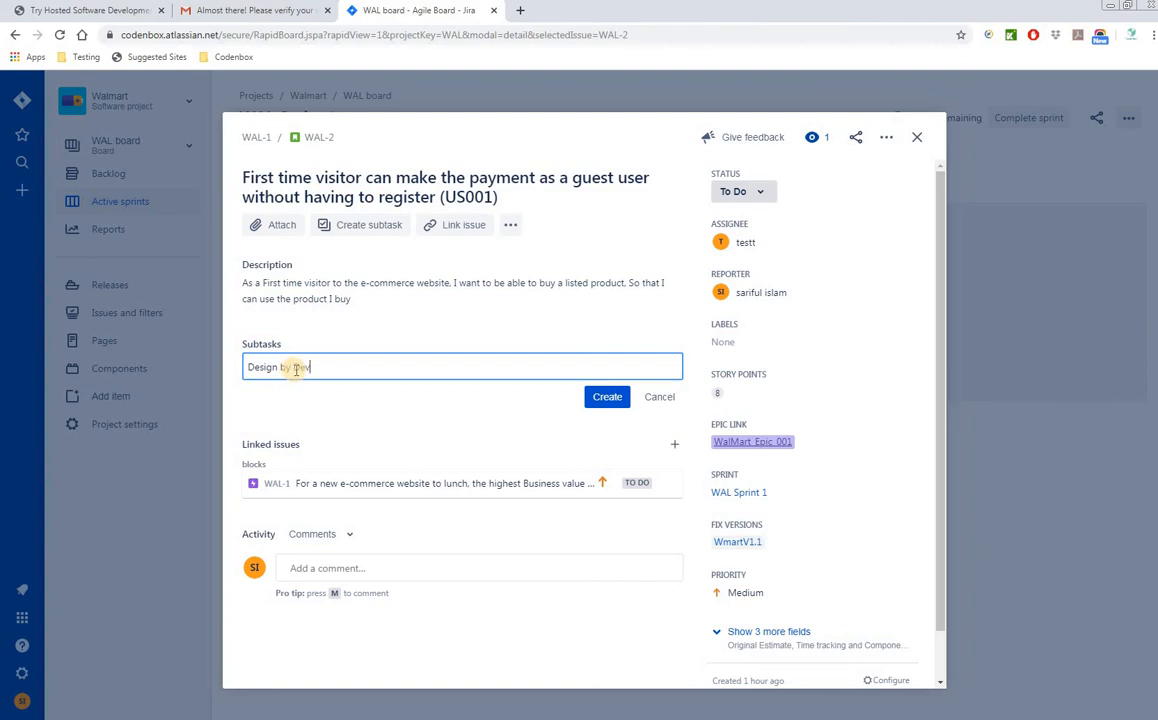
left_click(618, 405)
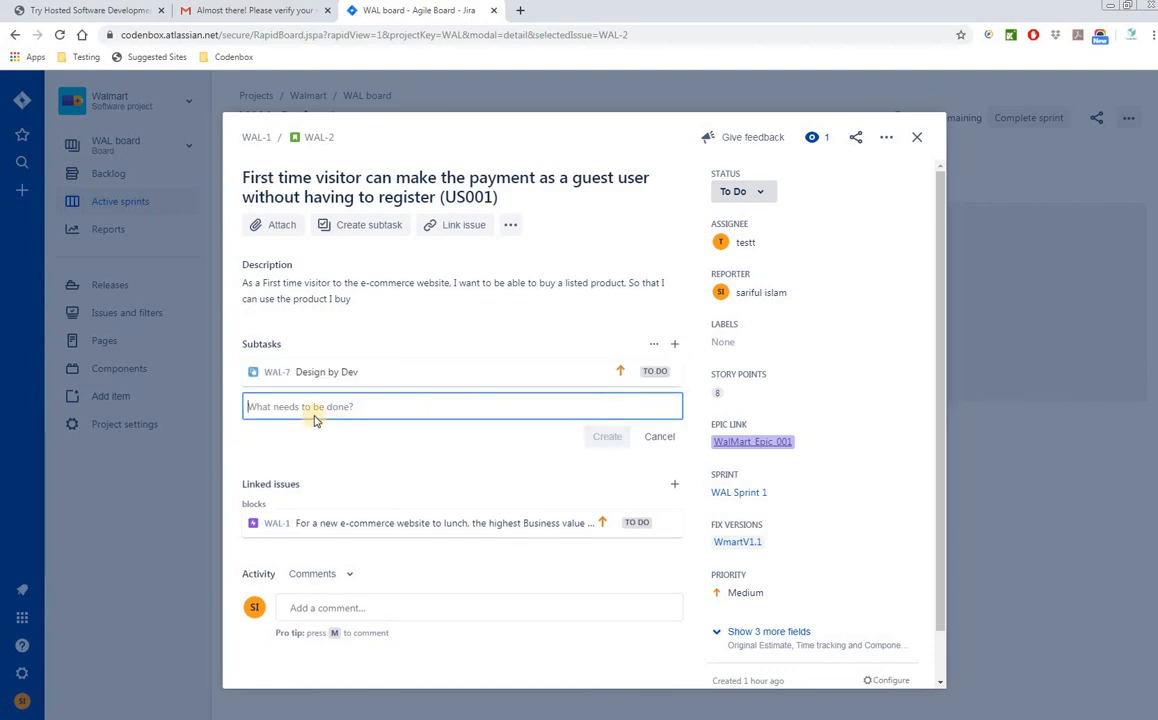
type("Coding ")
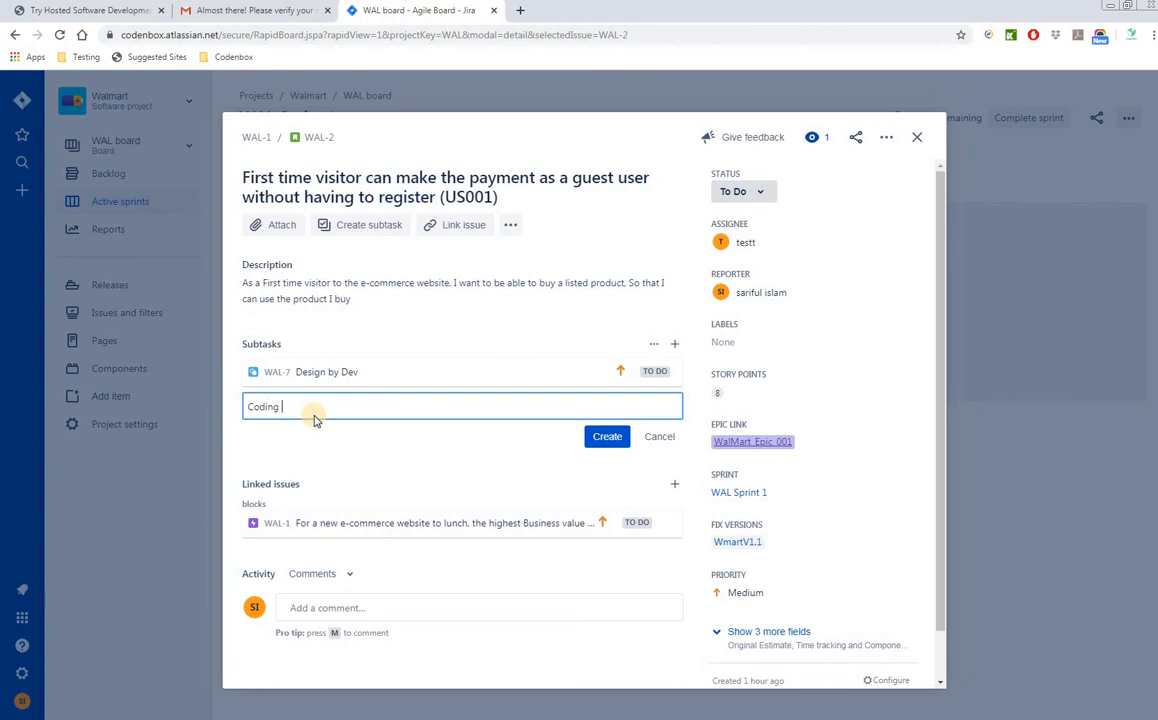
type("by Dev")
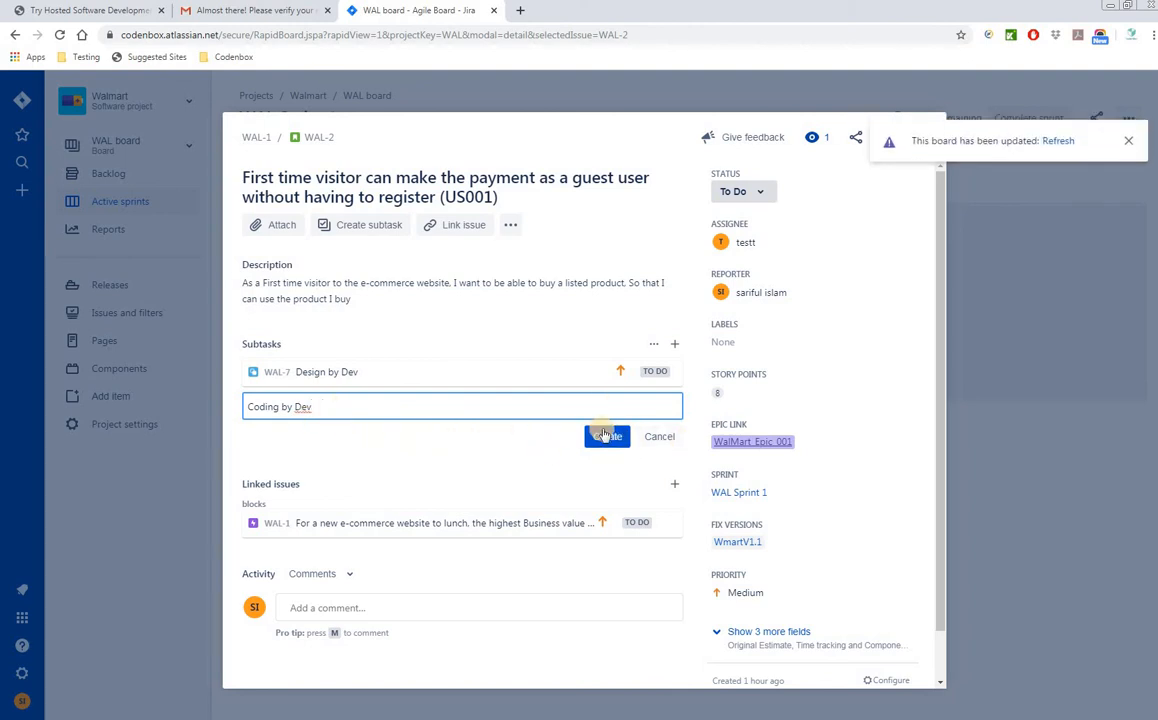
left_click(606, 436)
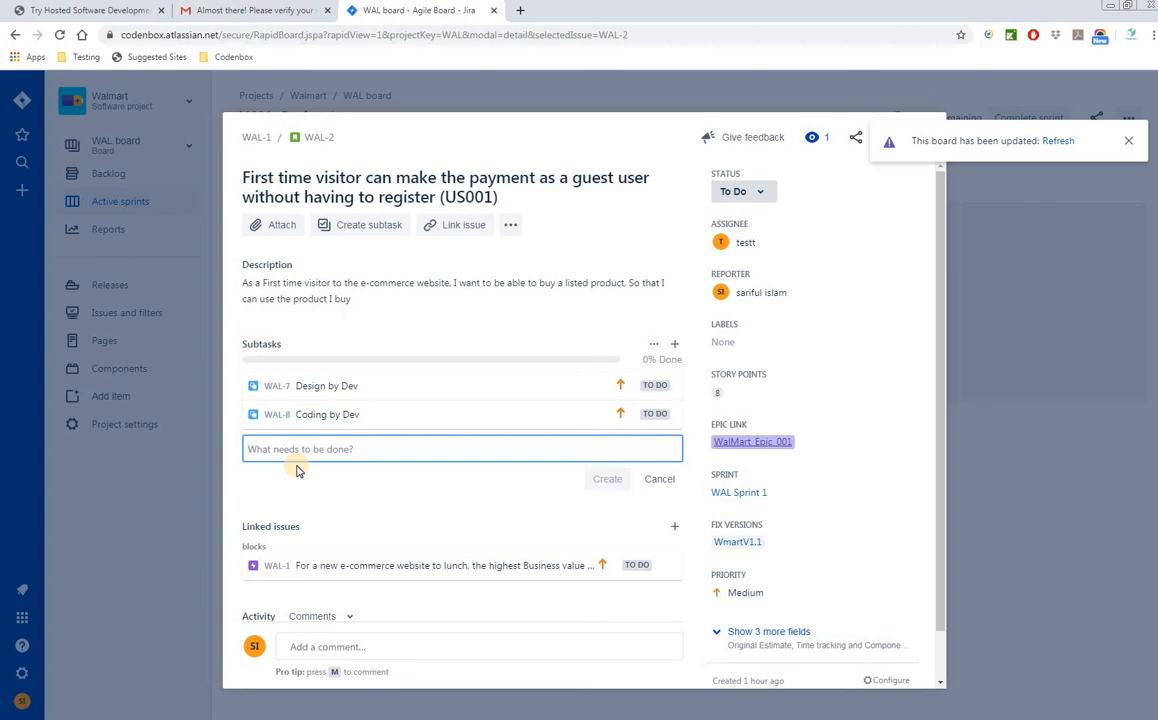
type("Unit")
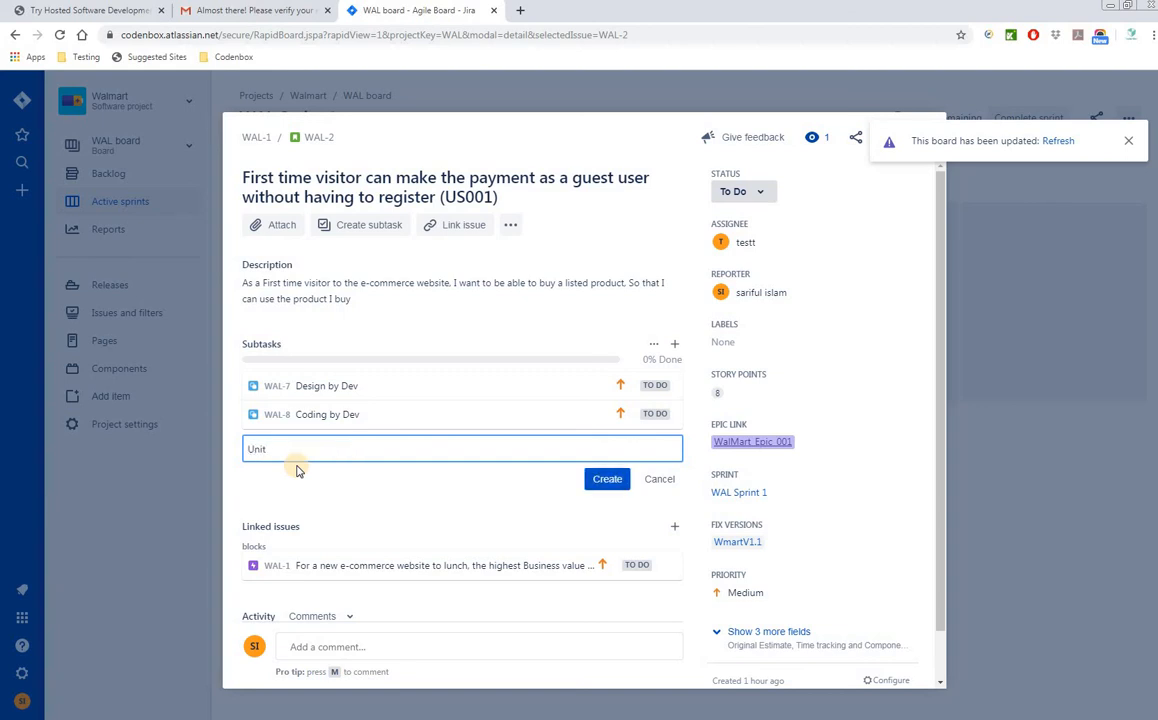
type(" Testrby Dev")
left_click(610, 482)
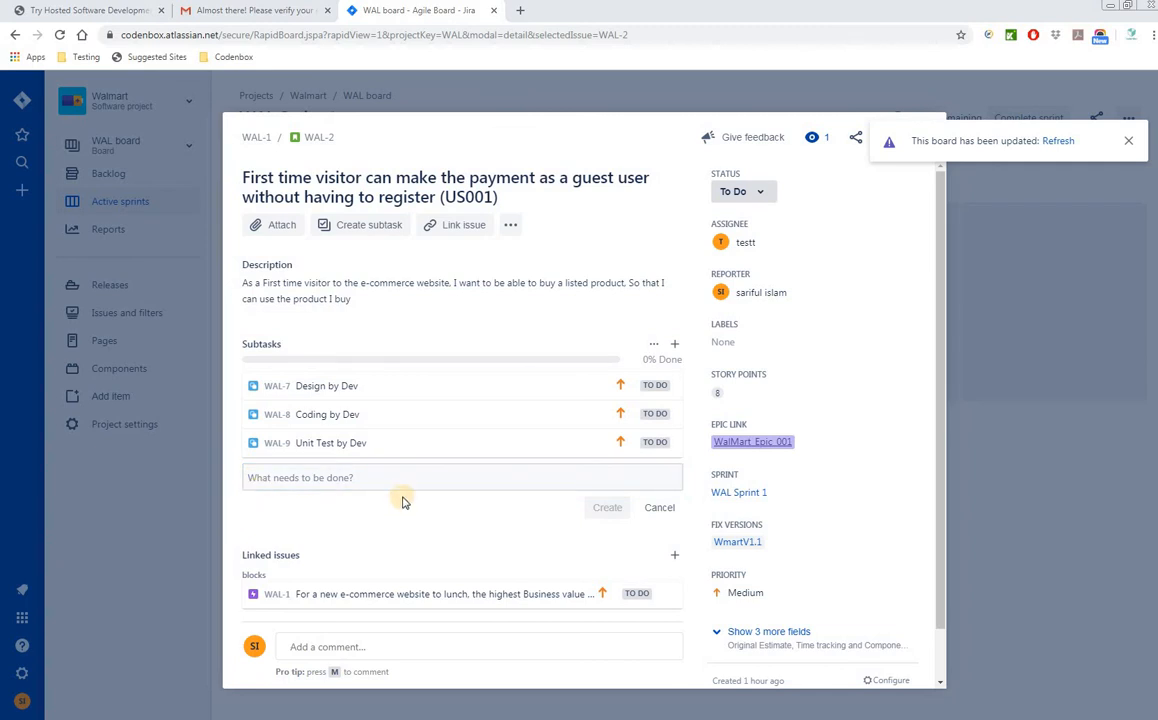
left_click(353, 477)
key("ctrl+v")
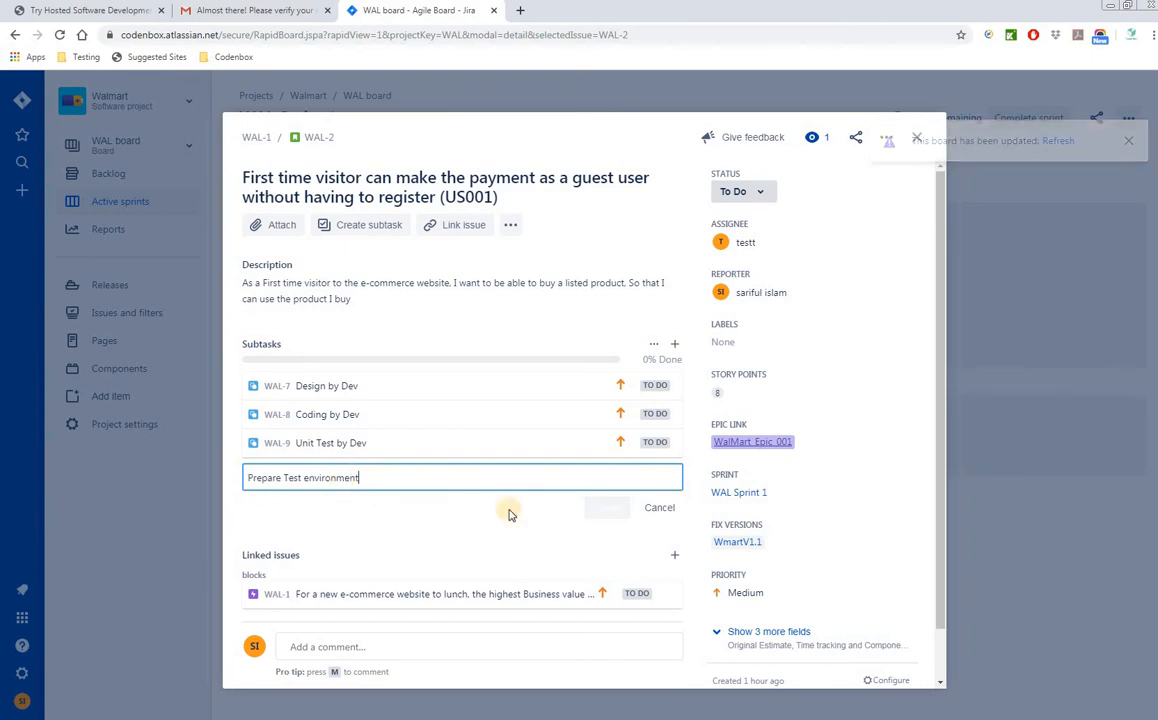
- Add QA subtasks Prepare Test environment, confirm Test data and Create Test case to WAL-2
left_click(605, 507)
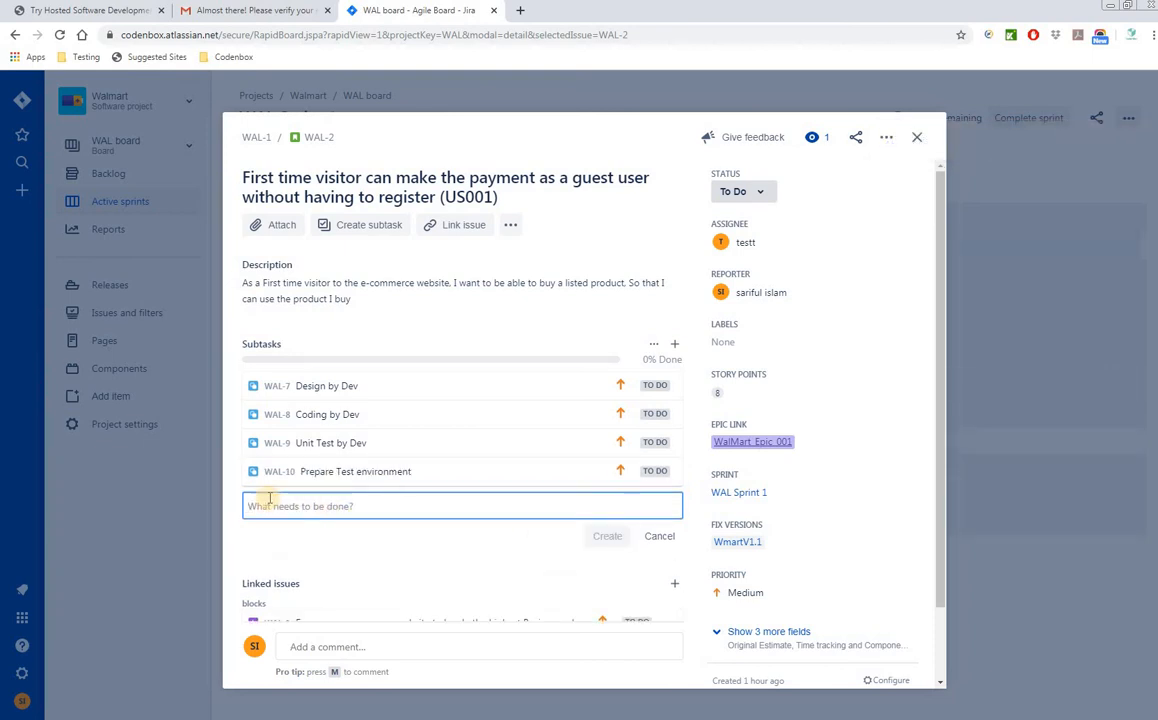
key("alt+Tab")
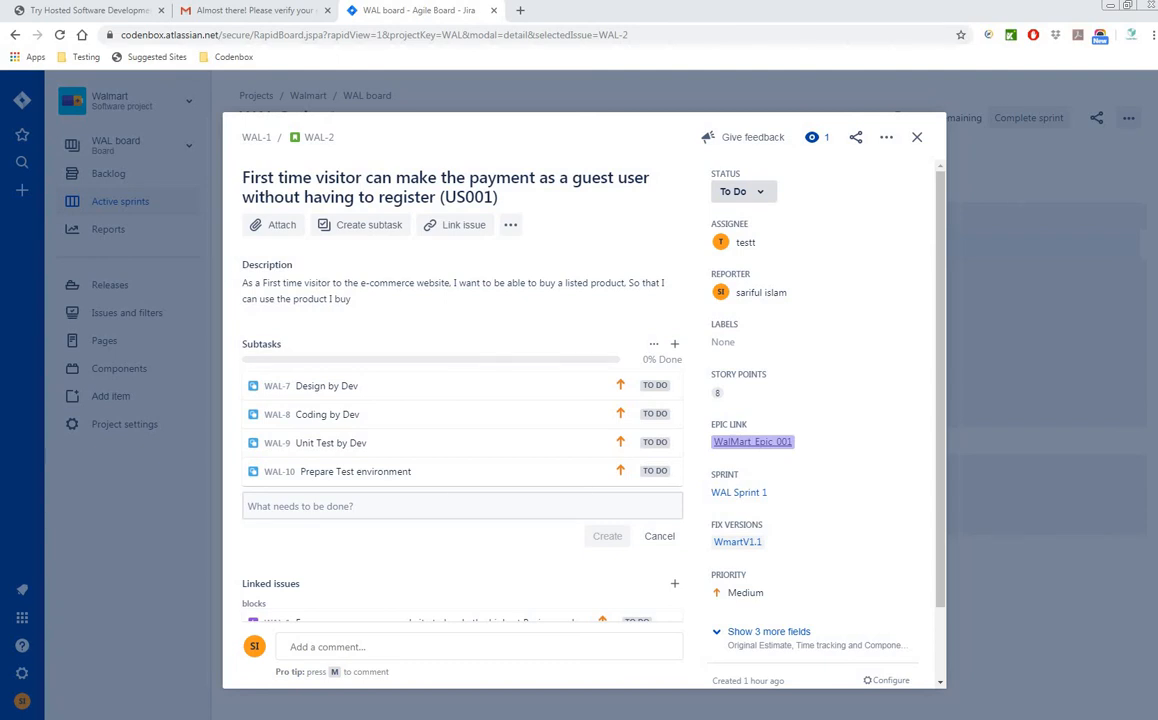
left_click(286, 506)
type("or confirm Test data")
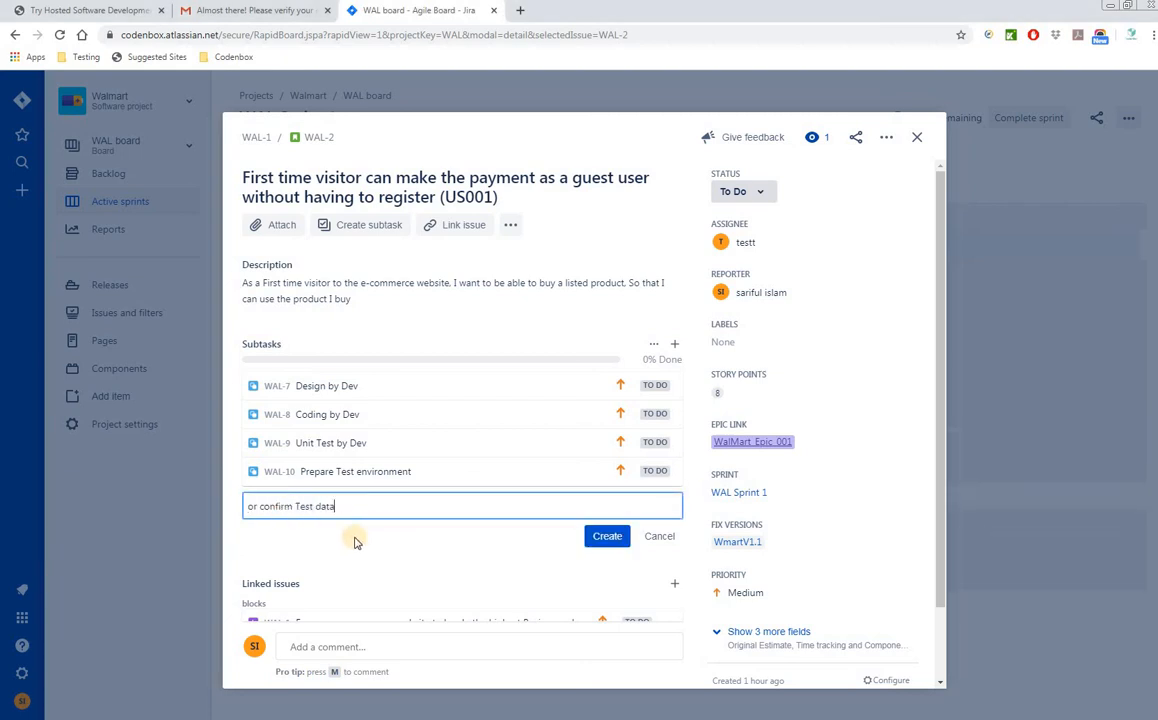
left_click(258, 506)
key("BackSpace")
key("BackSpace")
key("BackSpace")
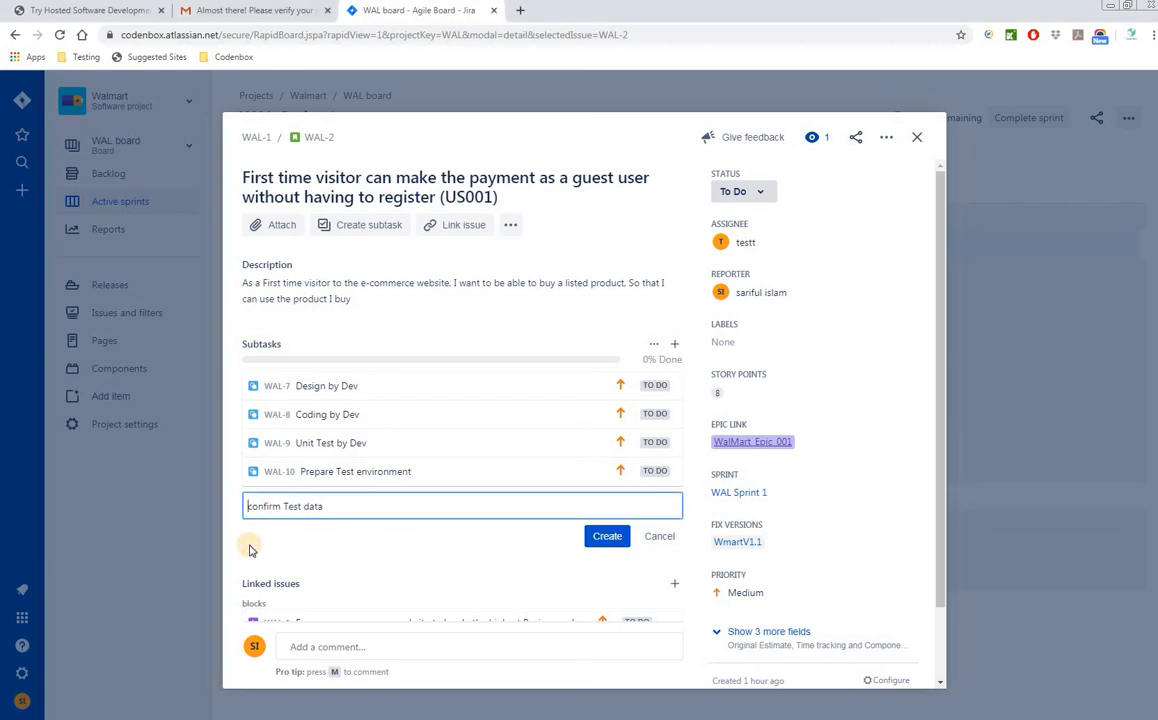
key("Return")
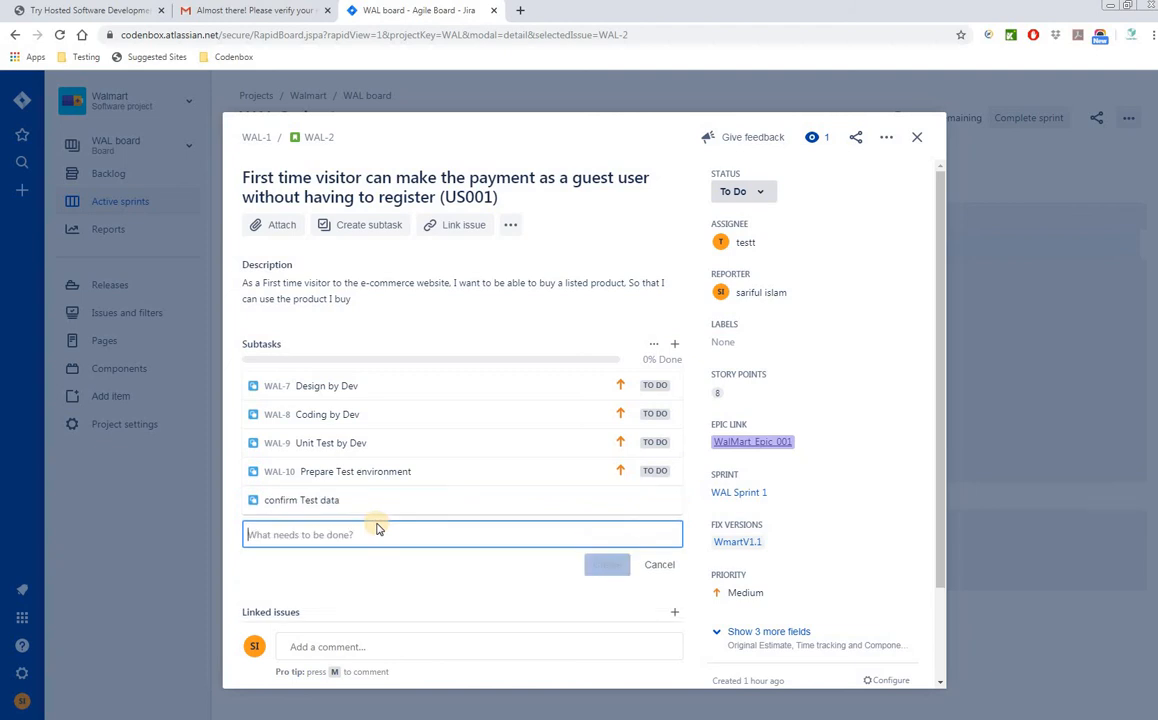
key("alt+Tab")
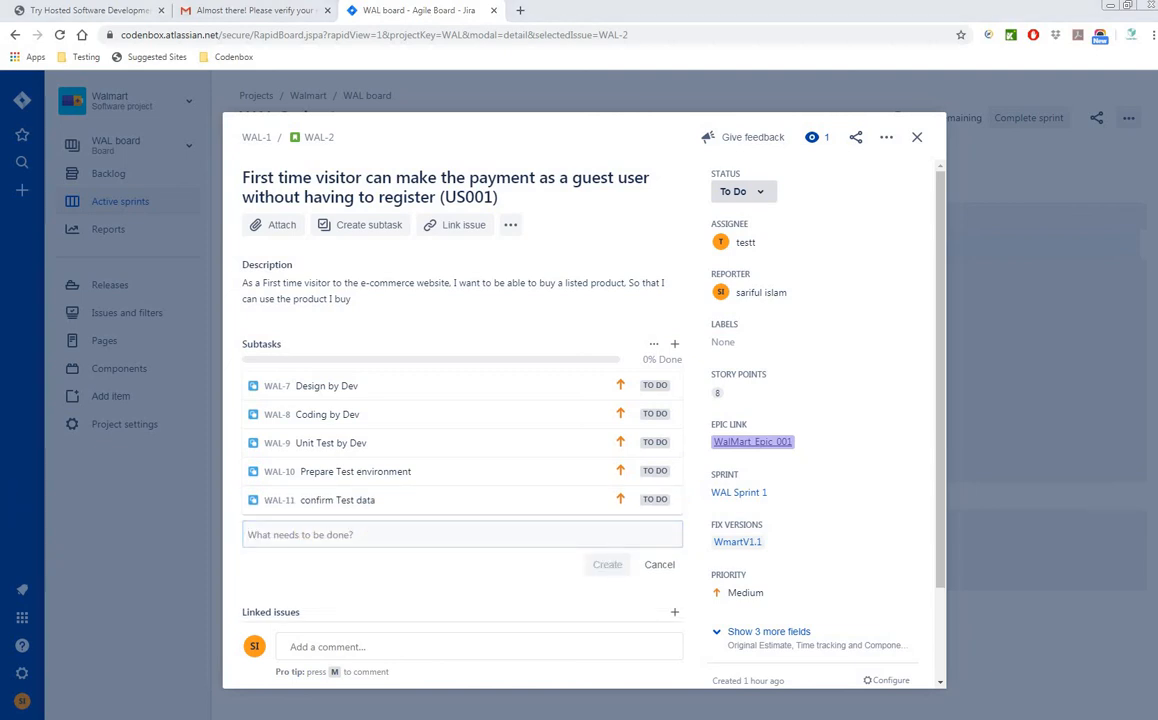
left_click(331, 532)
type("Create Test case")
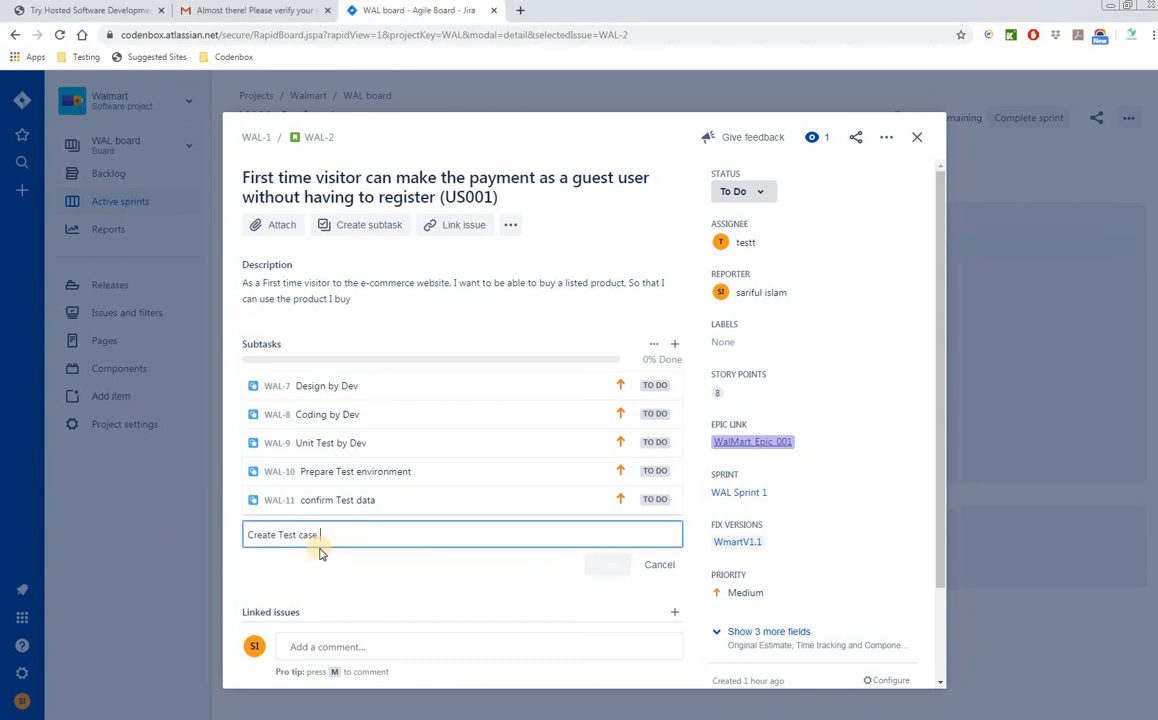
left_click(605, 564)
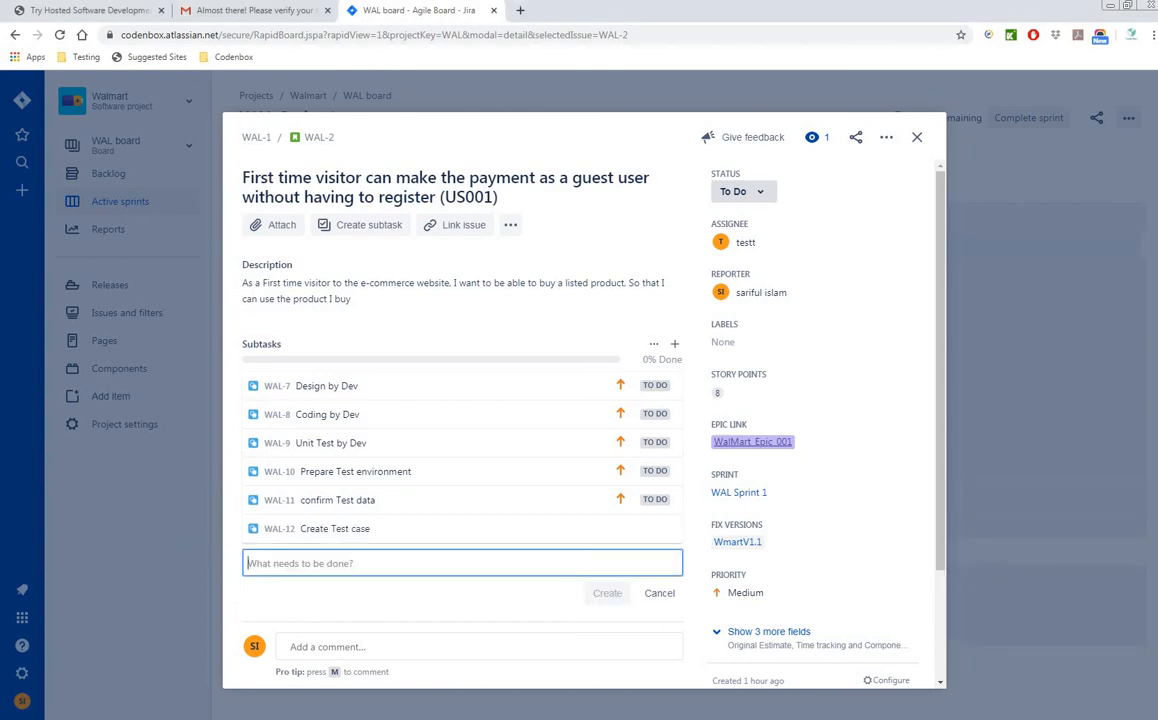
- Add QA subtasks Test Execution, Report bugs and Retest and confirm, then close WAL-2
key("alt+Tab")
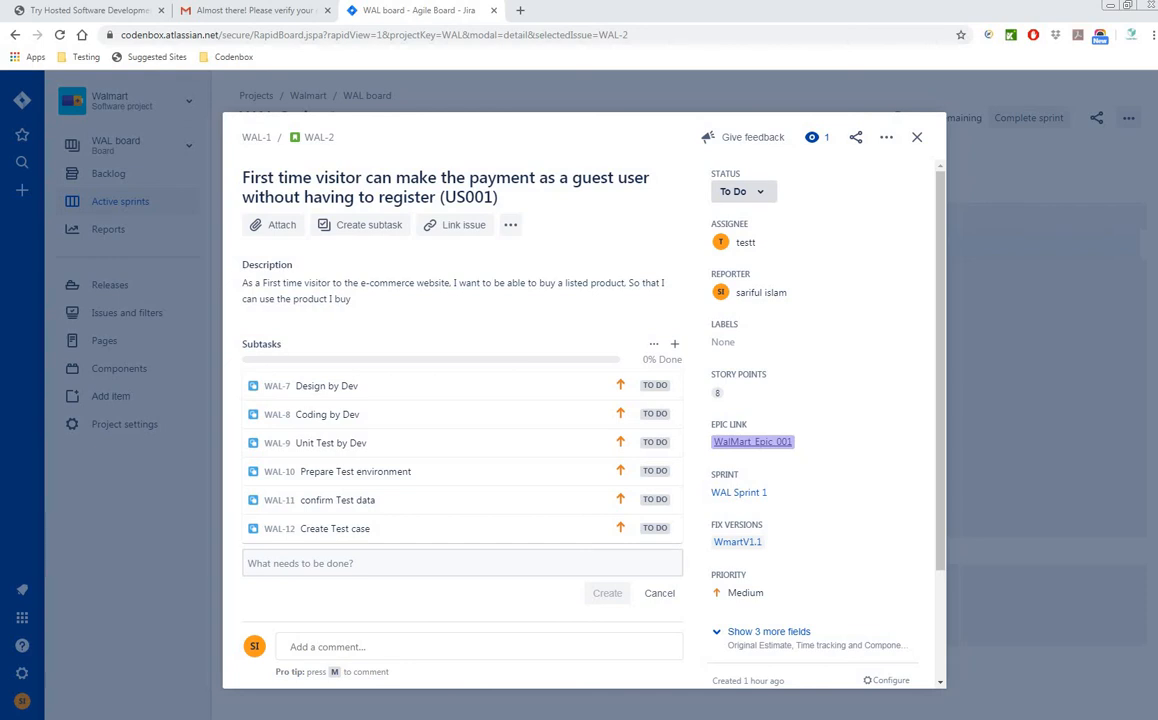
left_click(306, 562)
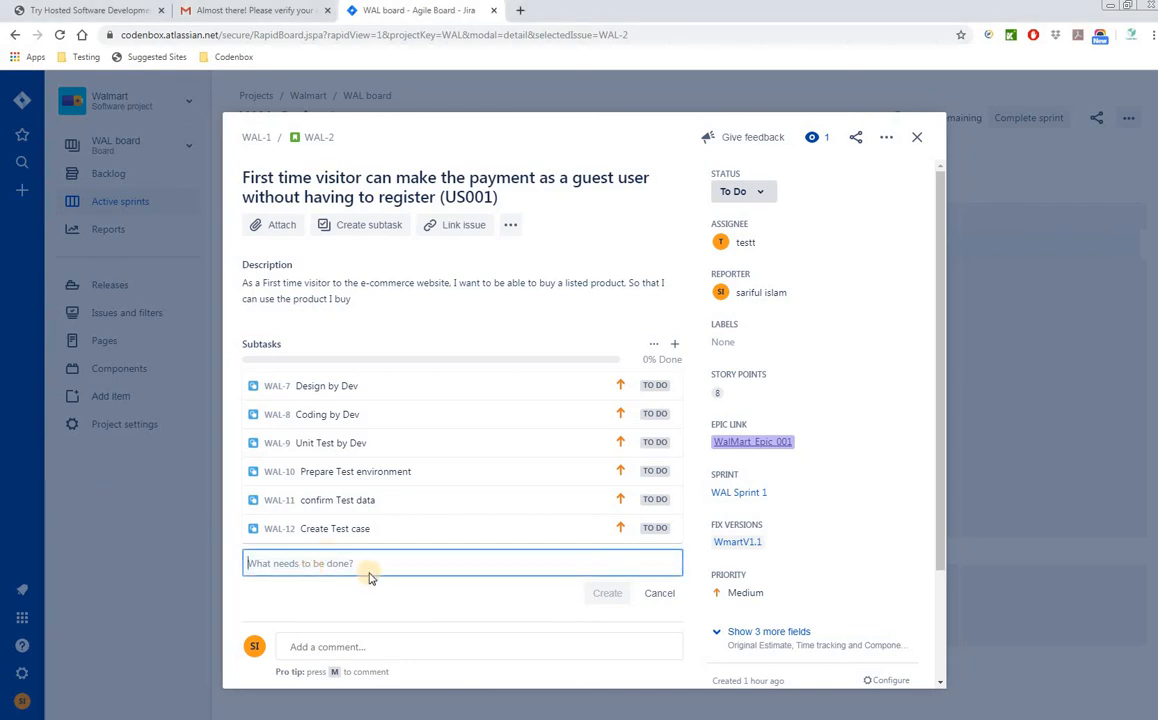
type("Test Execution")
left_click(598, 596)
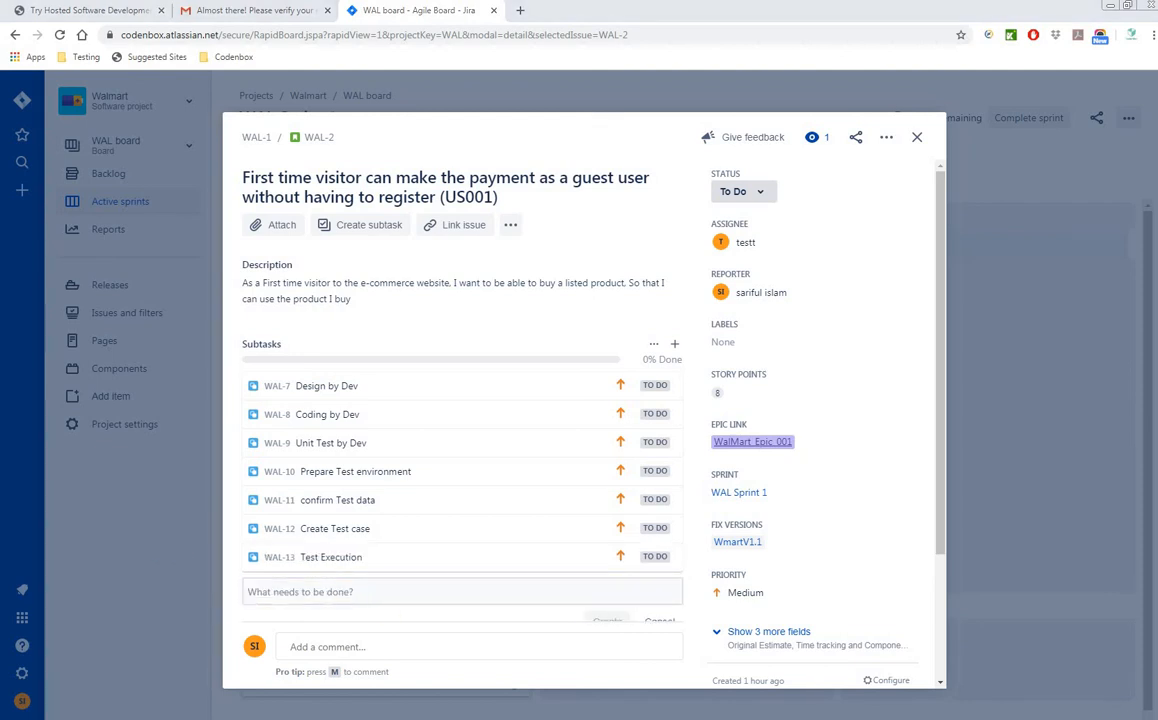
left_click(269, 593)
type("Report bugs")
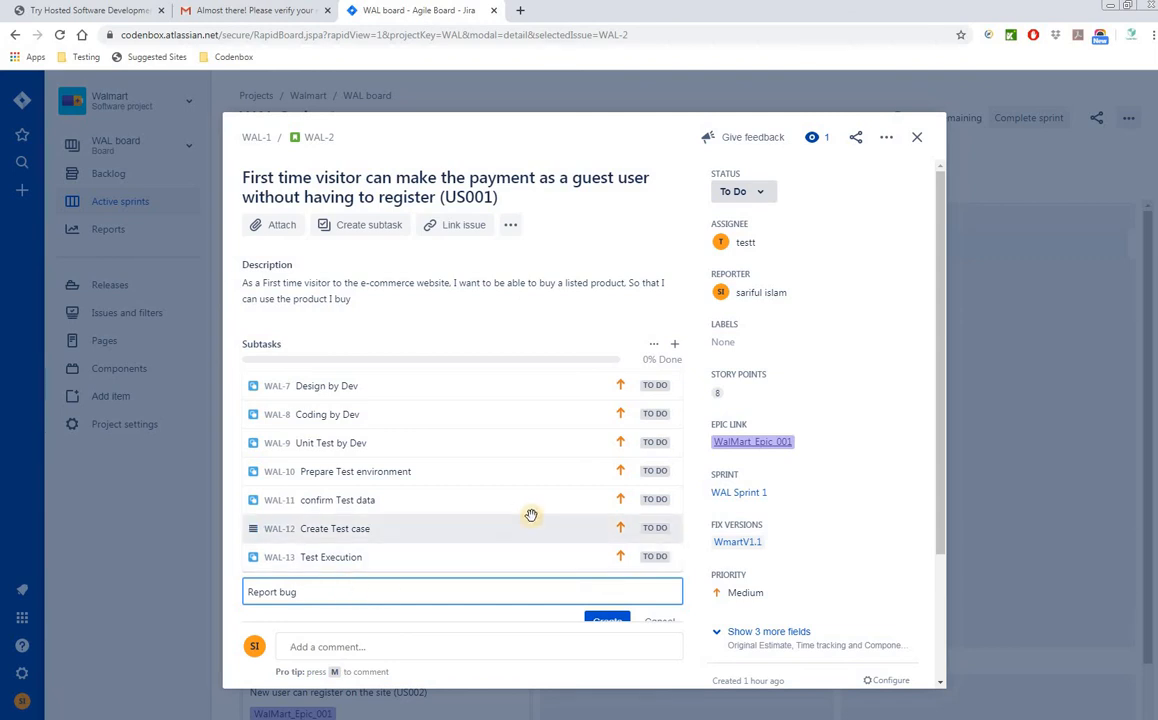
scroll(530, 514, "down", 2)
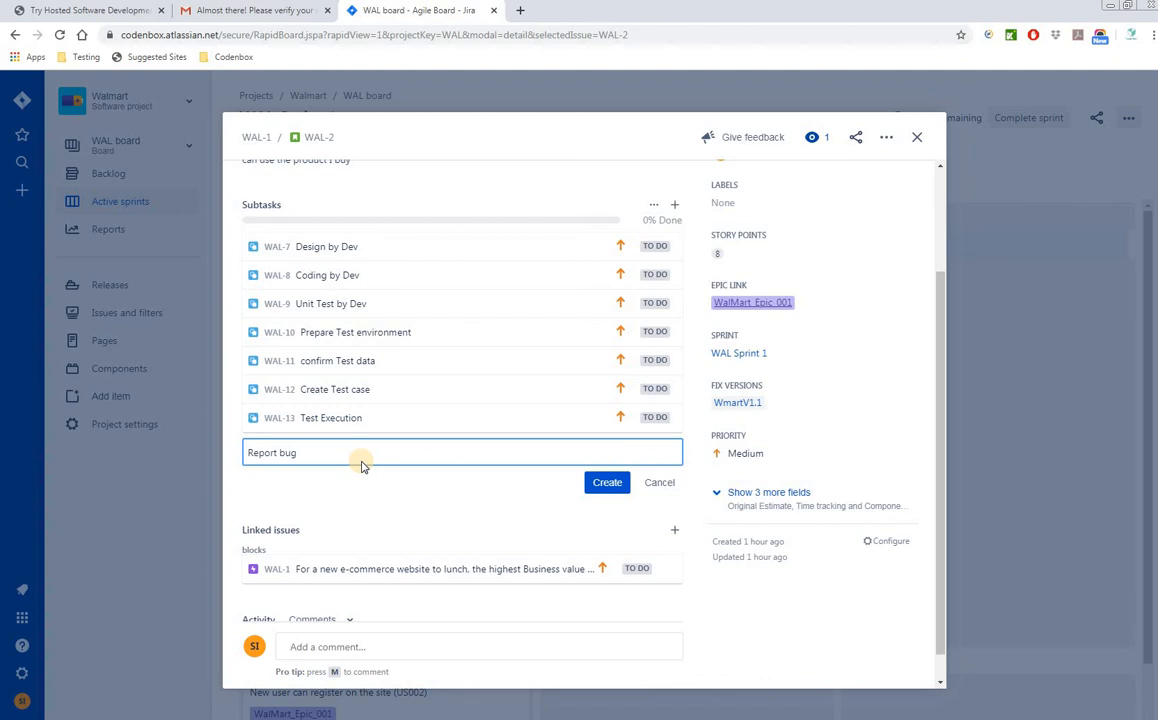
left_click(601, 483)
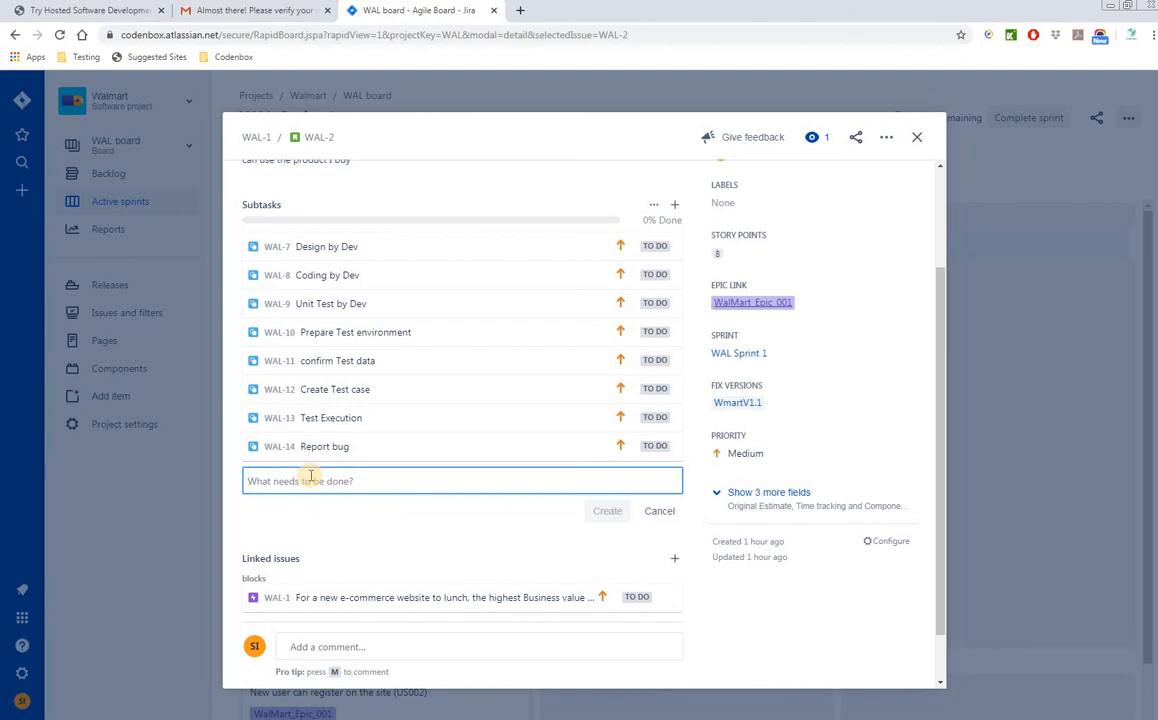
type("Rete")
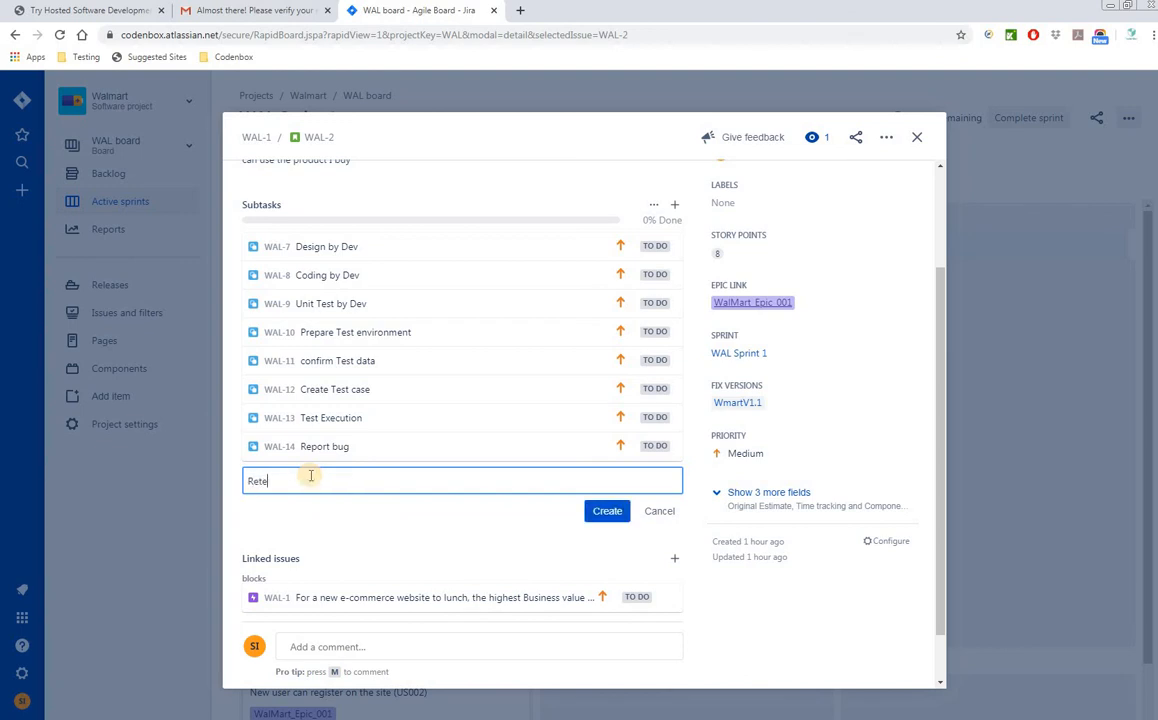
type("st and confirm")
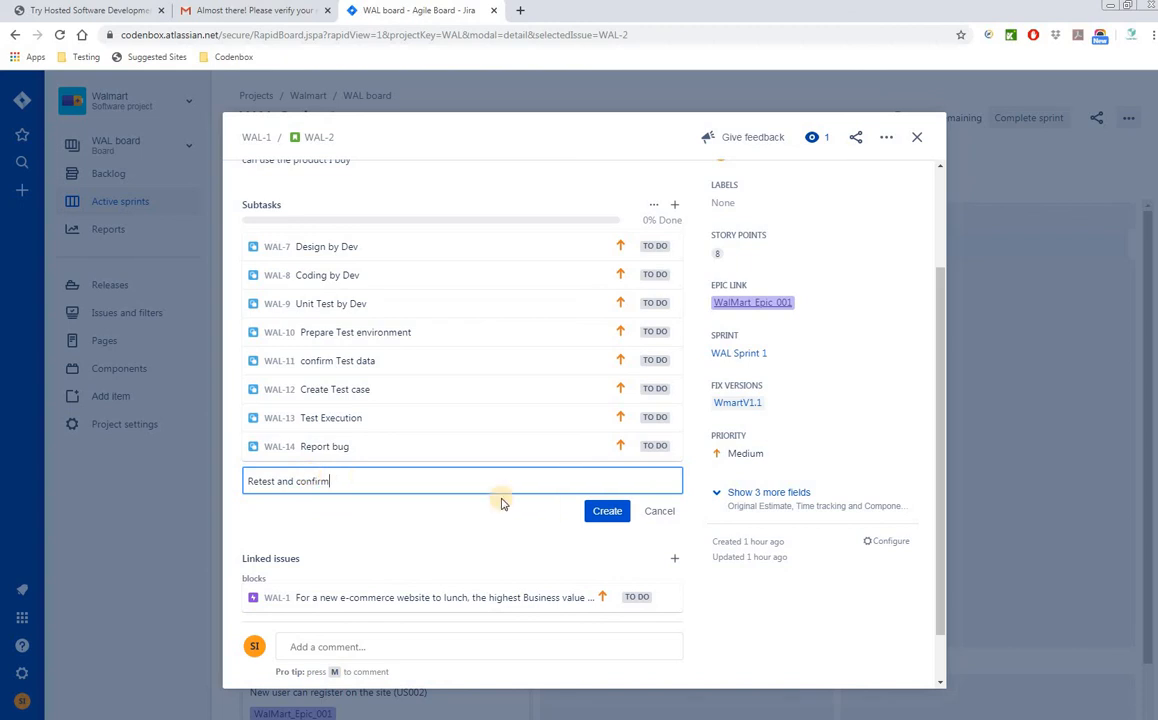
left_click(605, 511)
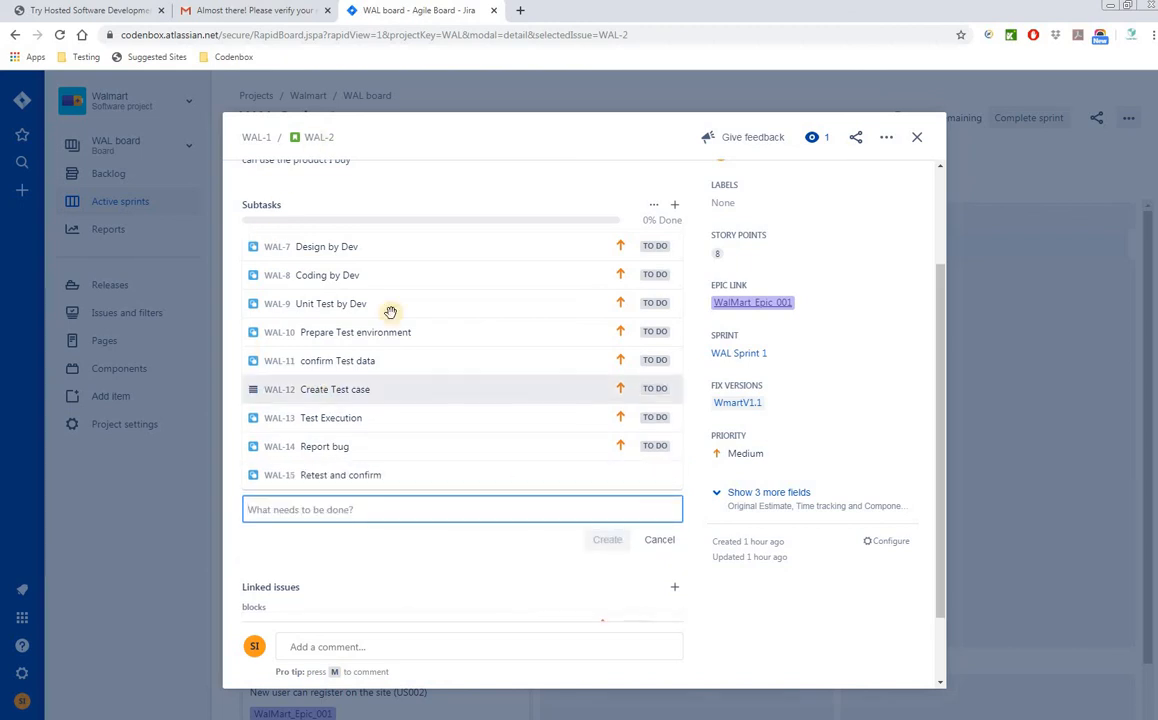
left_click(916, 138)
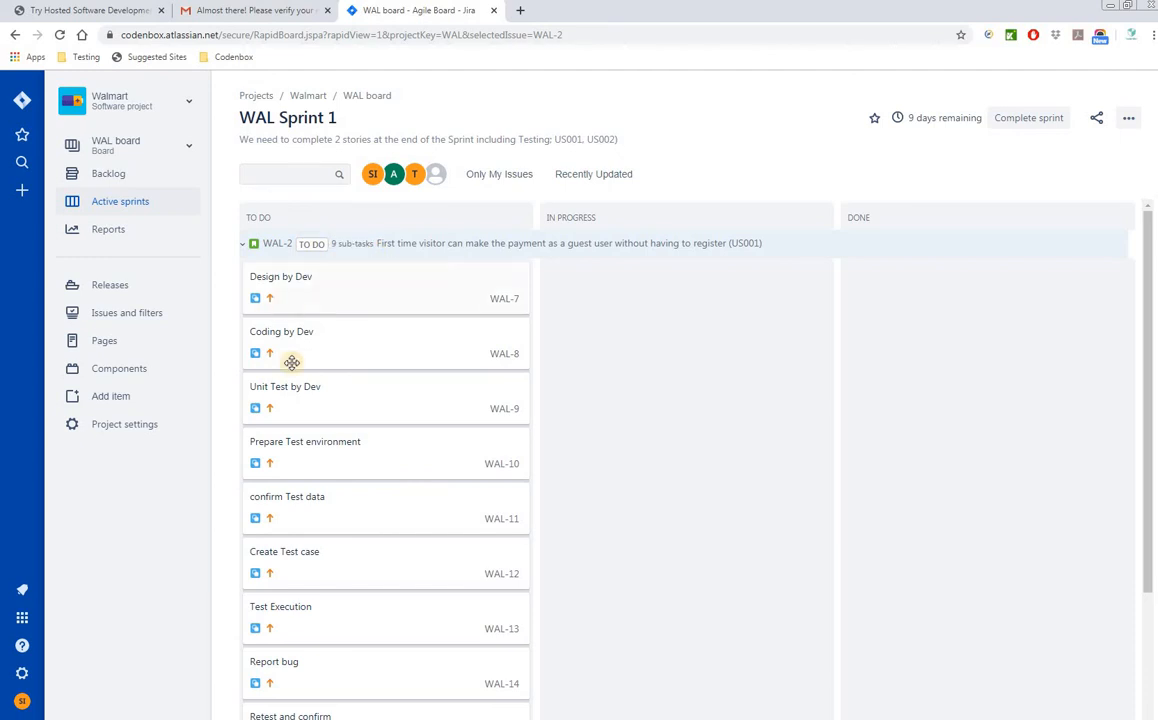
- Open the WAL-3 card under Other Issues on the sprint board
scroll(350, 450, "down", 2)
scroll(516, 328, "up", 1)
scroll(516, 328, "up", 2)
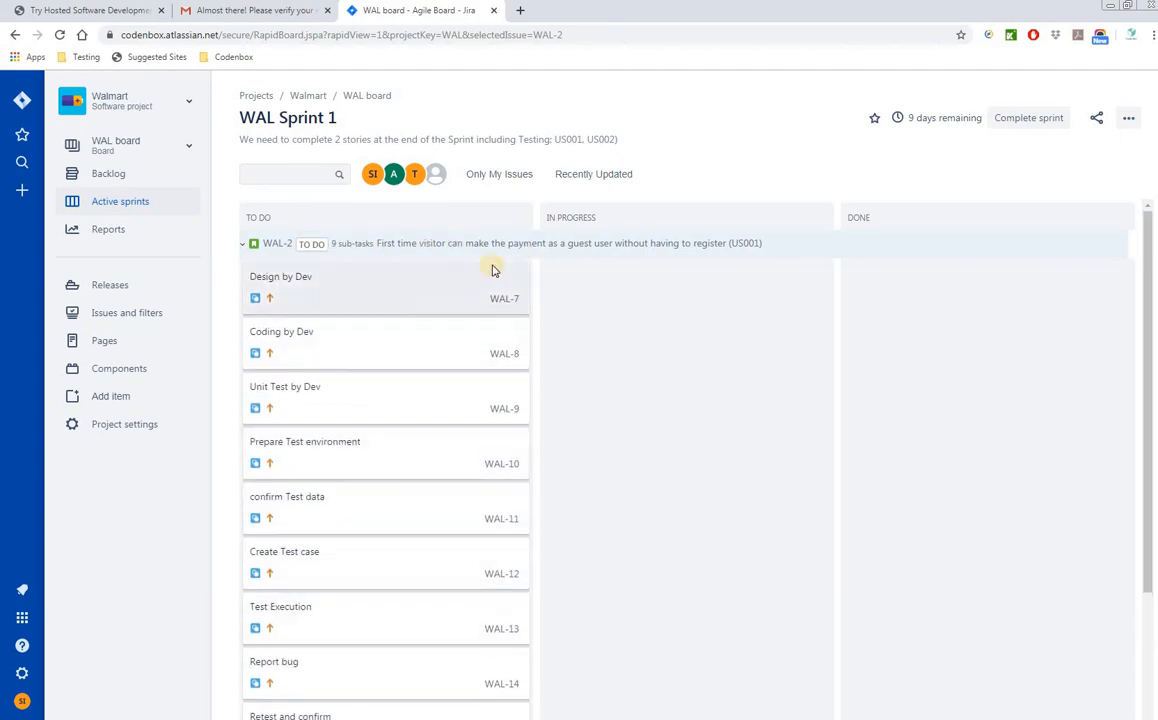
scroll(646, 476, "down", 3)
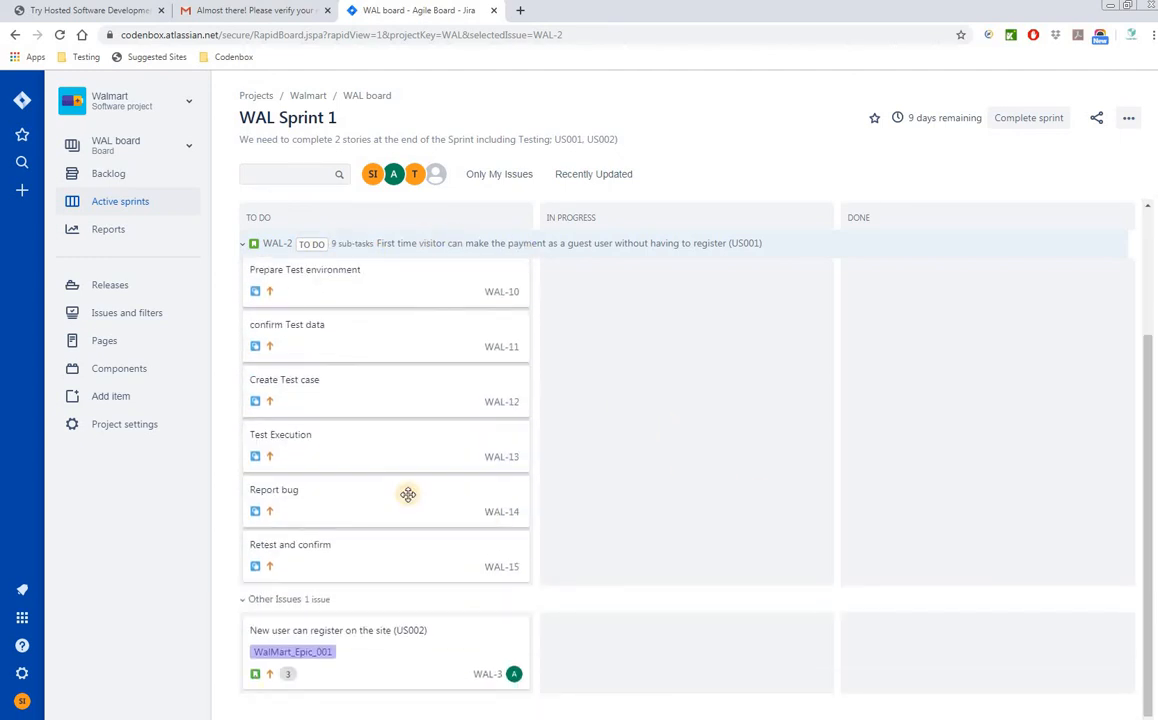
scroll(367, 372, "up", 3)
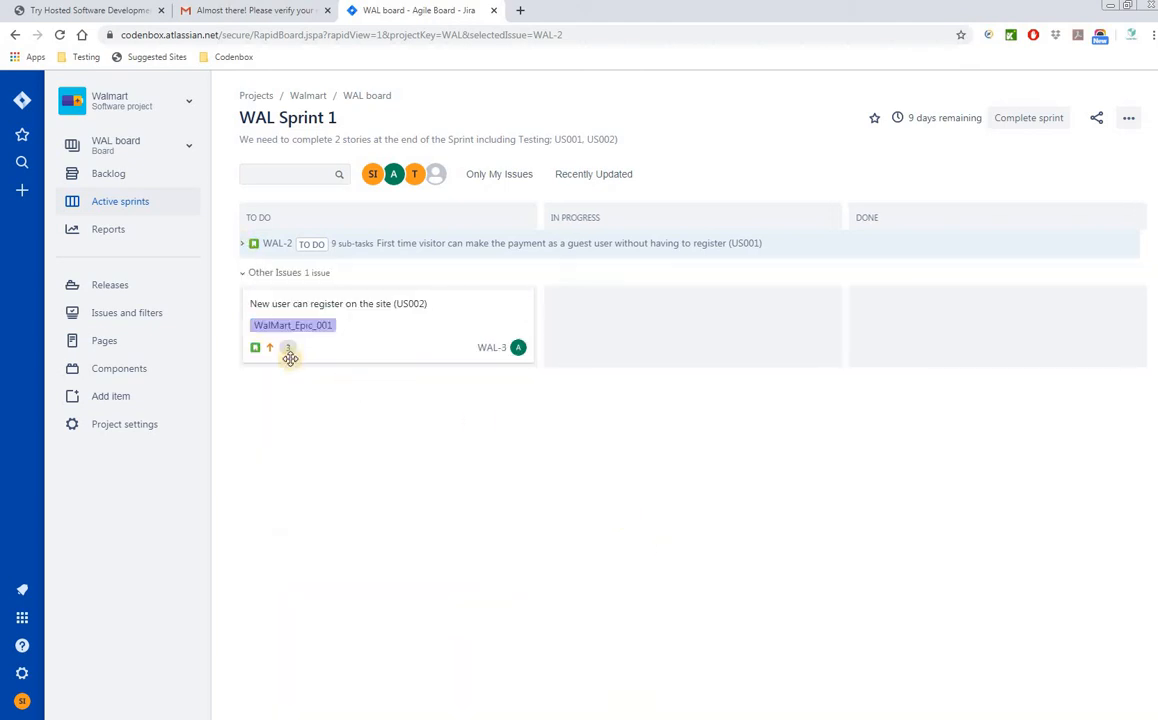
left_click(377, 329)
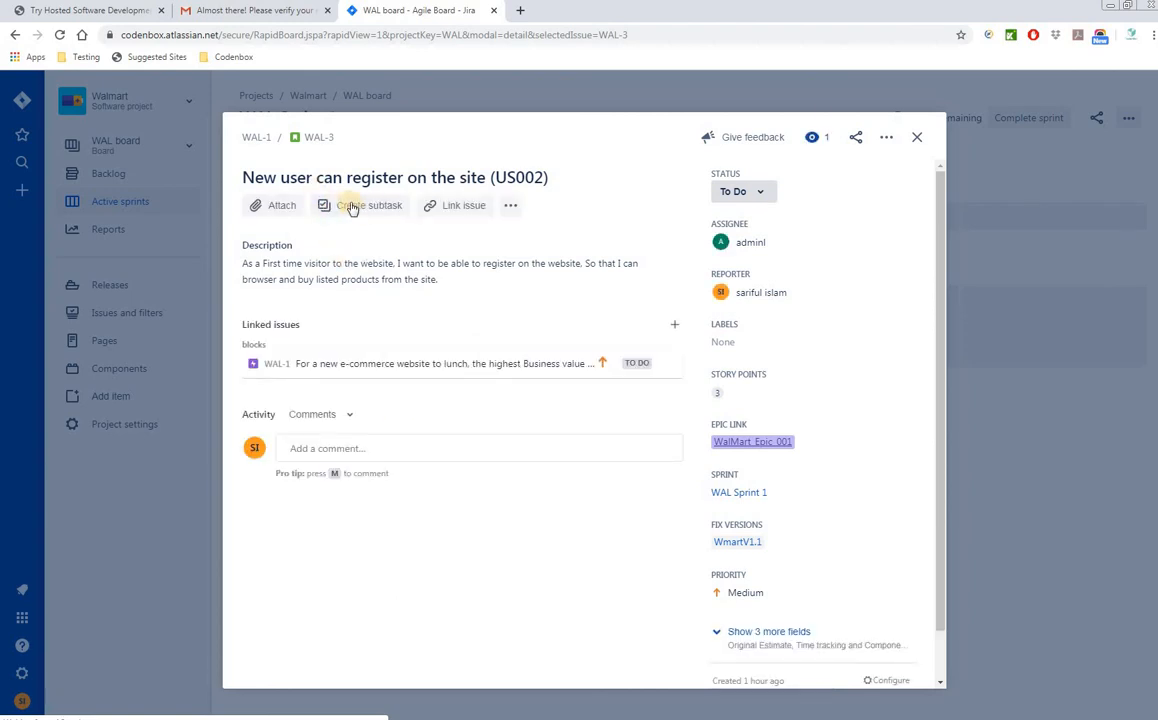
- Create WAL-3 subtasks Design, Coding and Deploy by Dev
left_click(346, 206)
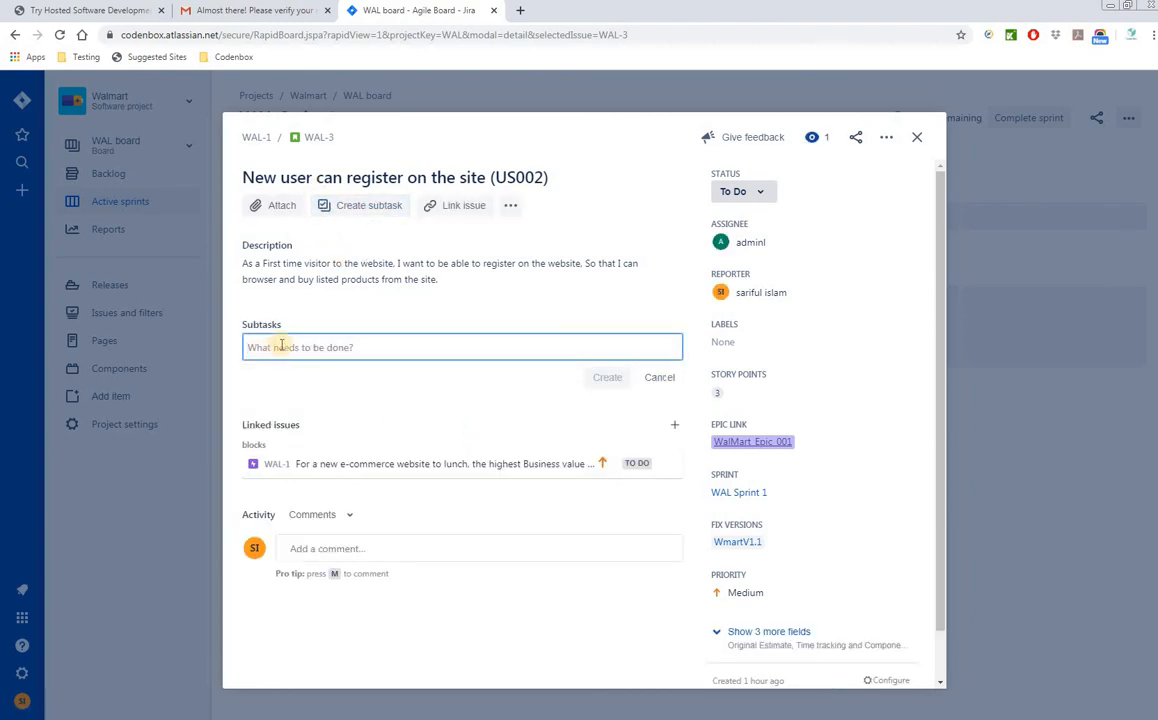
type("Design")
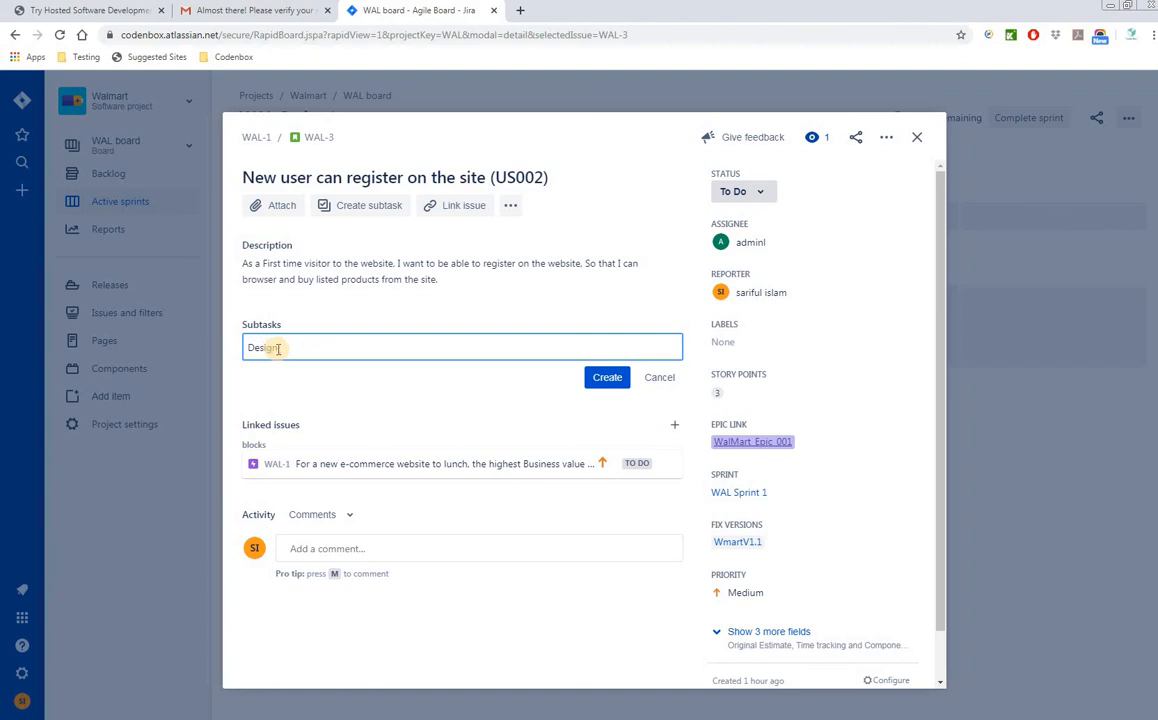
key("Return")
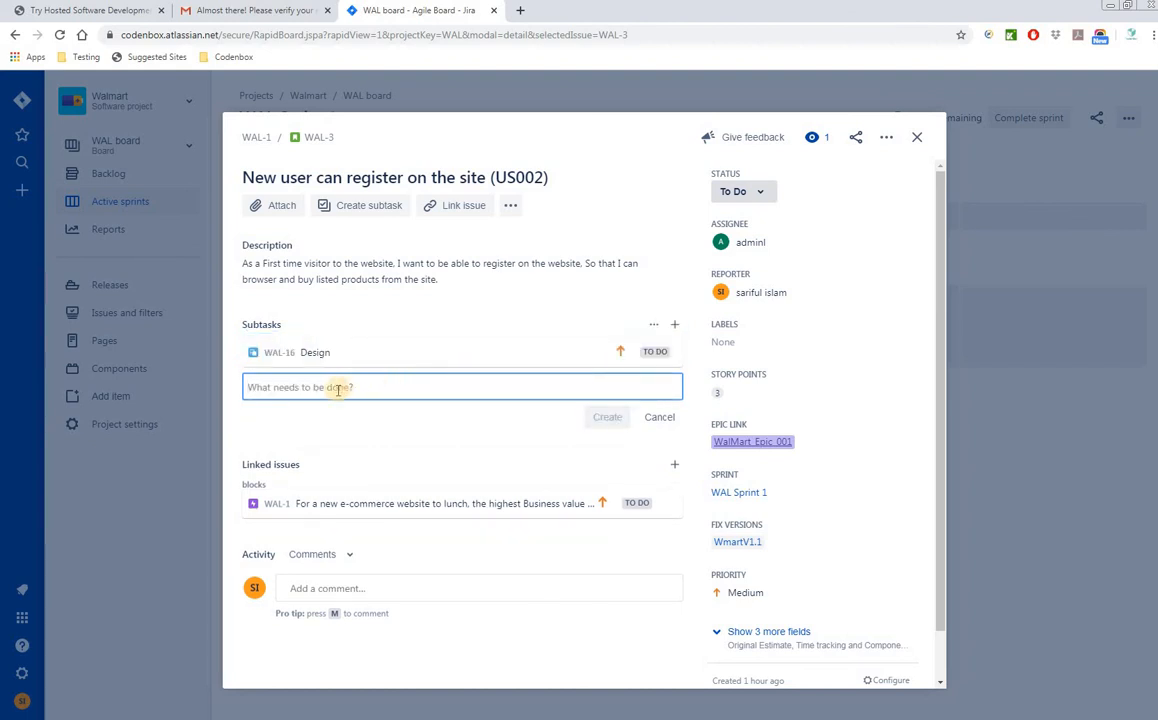
type("Coding")
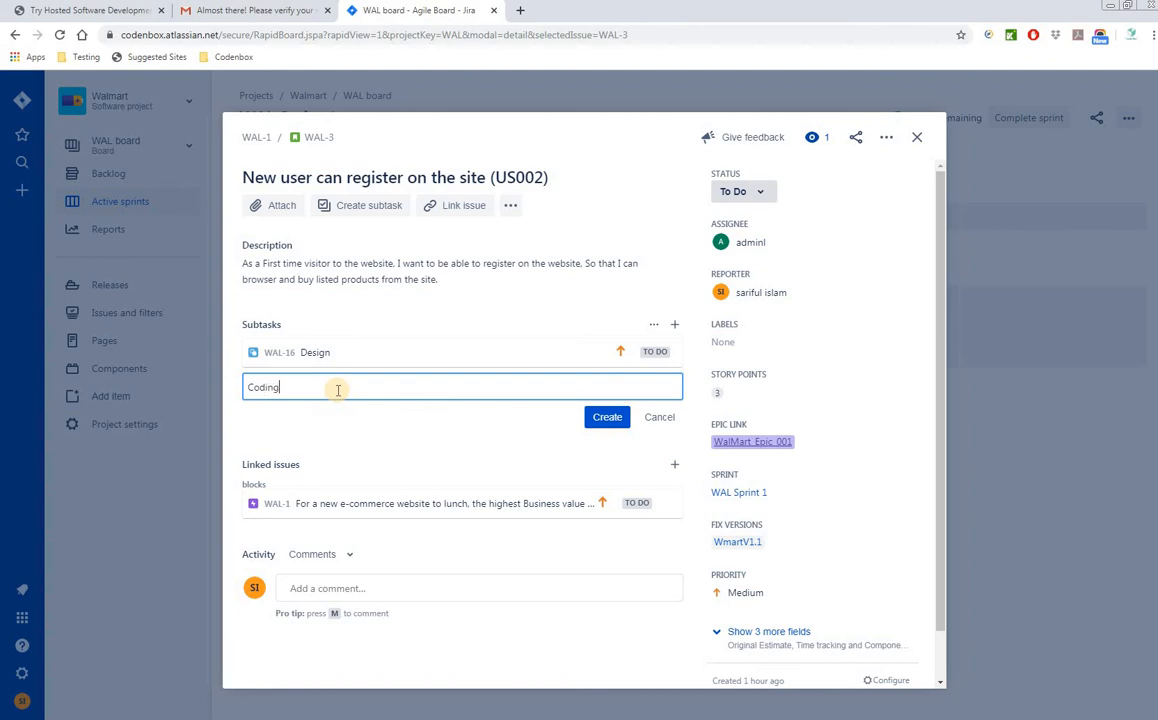
left_click(602, 416)
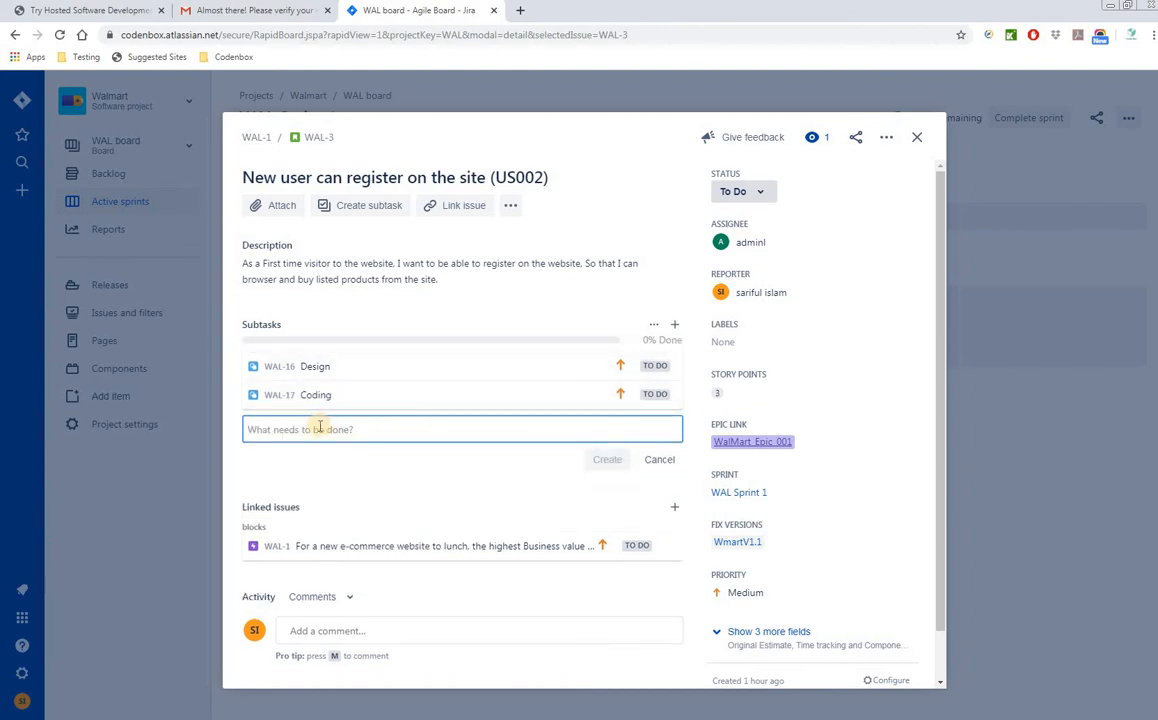
type("Deploy by D")
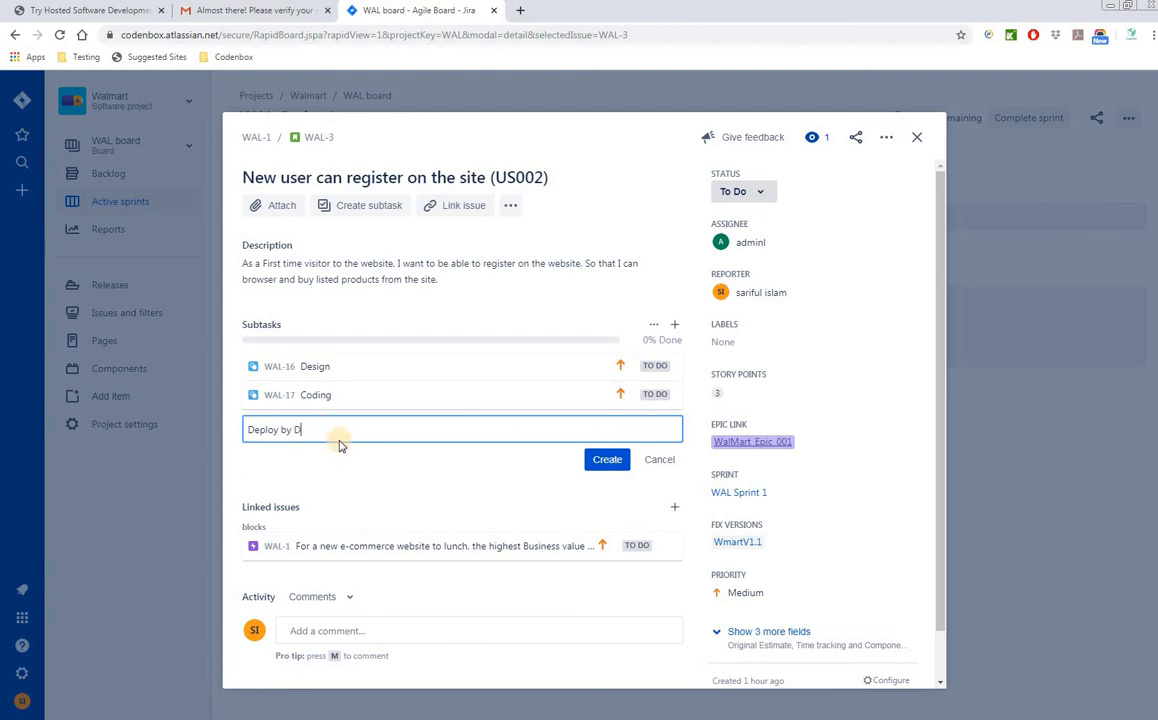
type("ev")
left_click(592, 462)
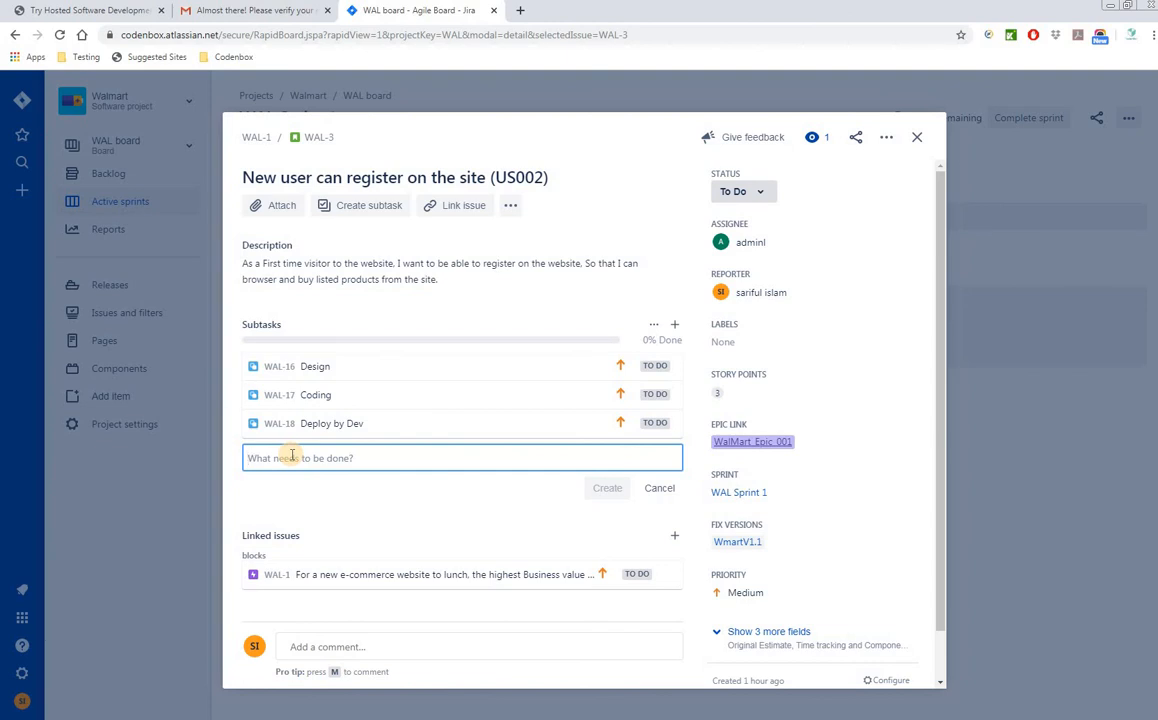
- Add WAL-3 subtasks Test data by QA and Test case, fixing the miscased name
type("Test data by")
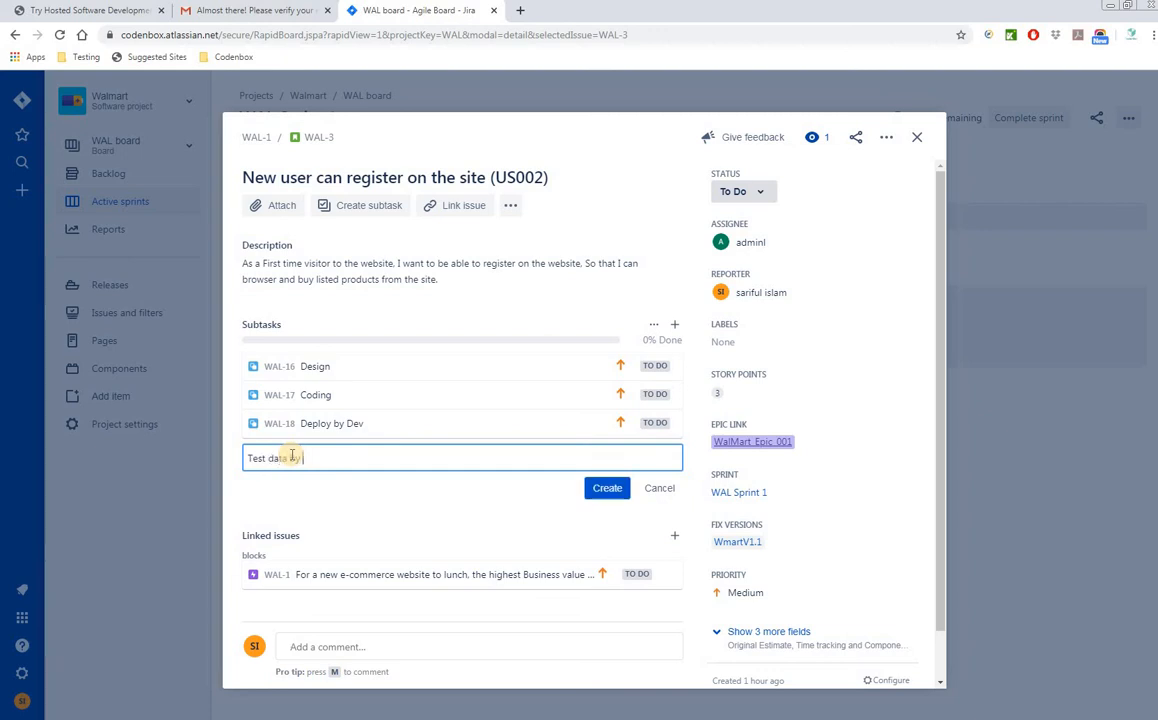
type(" QA")
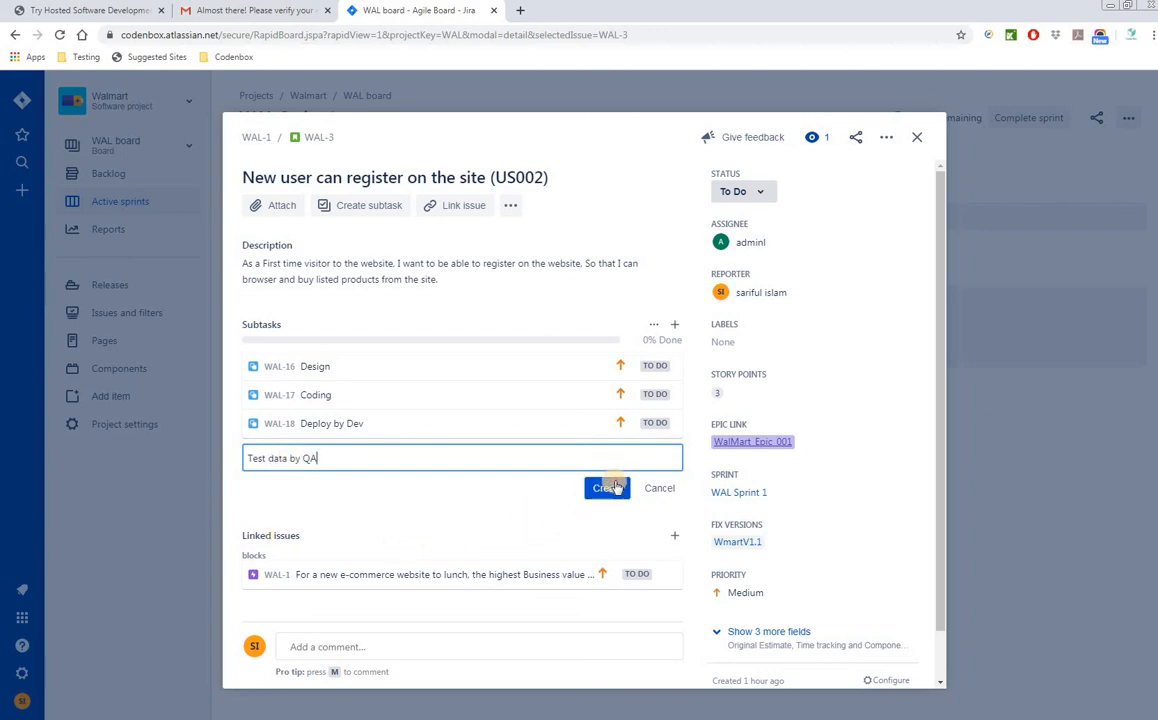
key("Return")
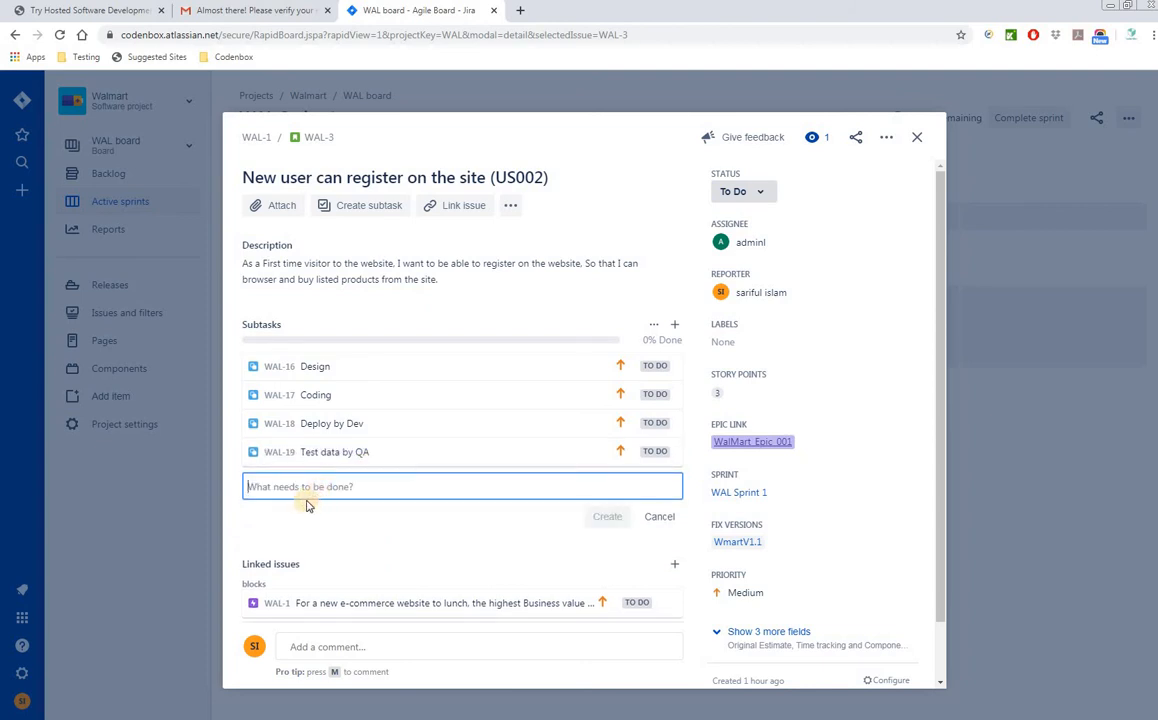
type("tEST CAS")
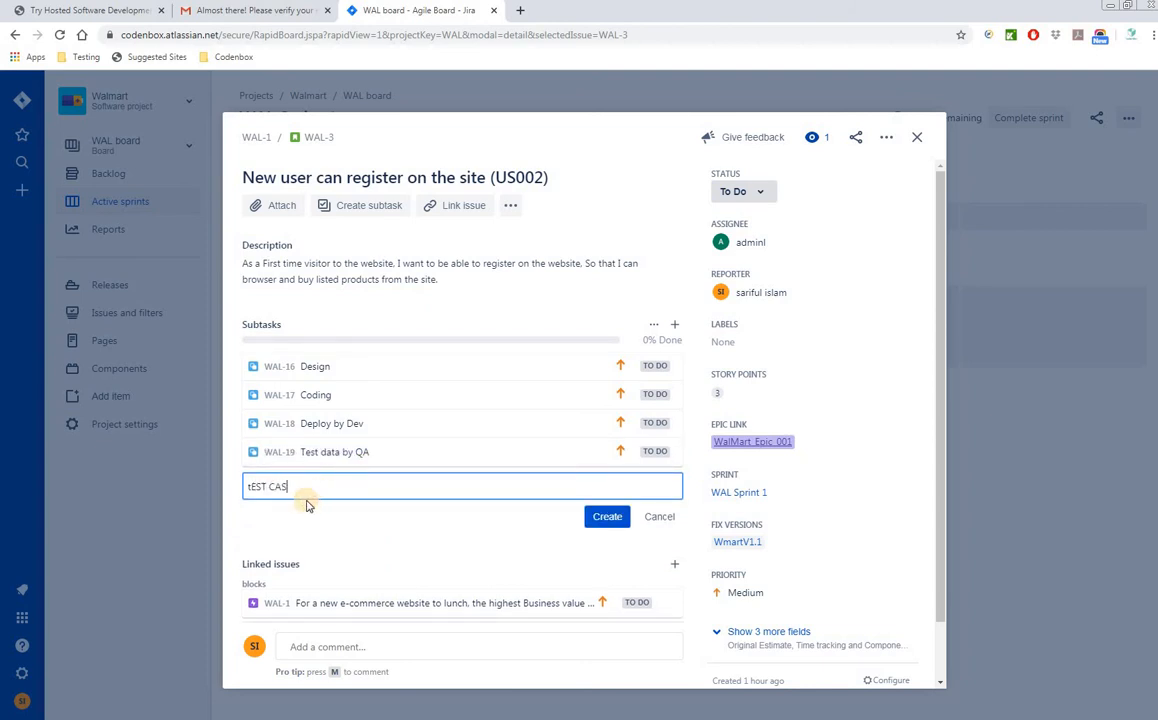
key("BackSpace")
key("BackSpace")
key("BackSpace")
key("BackSpace")
key("BackSpace")
key("BackSpace")
type("Test case")
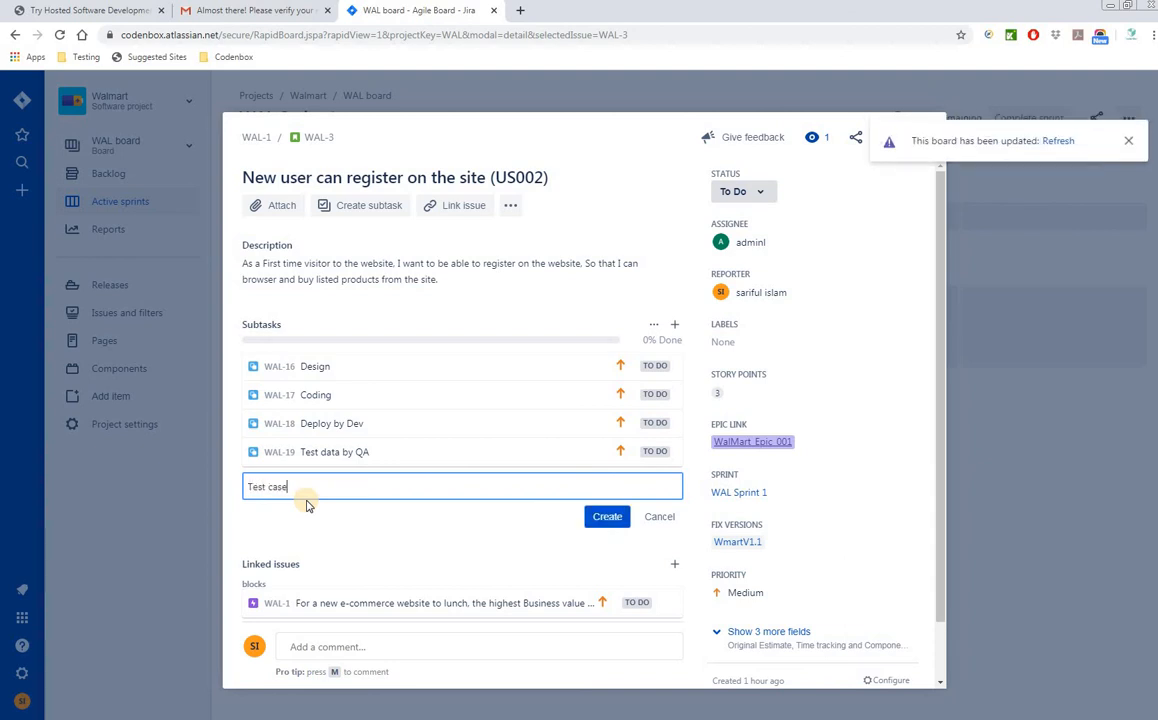
left_click(605, 516)
type("Test")
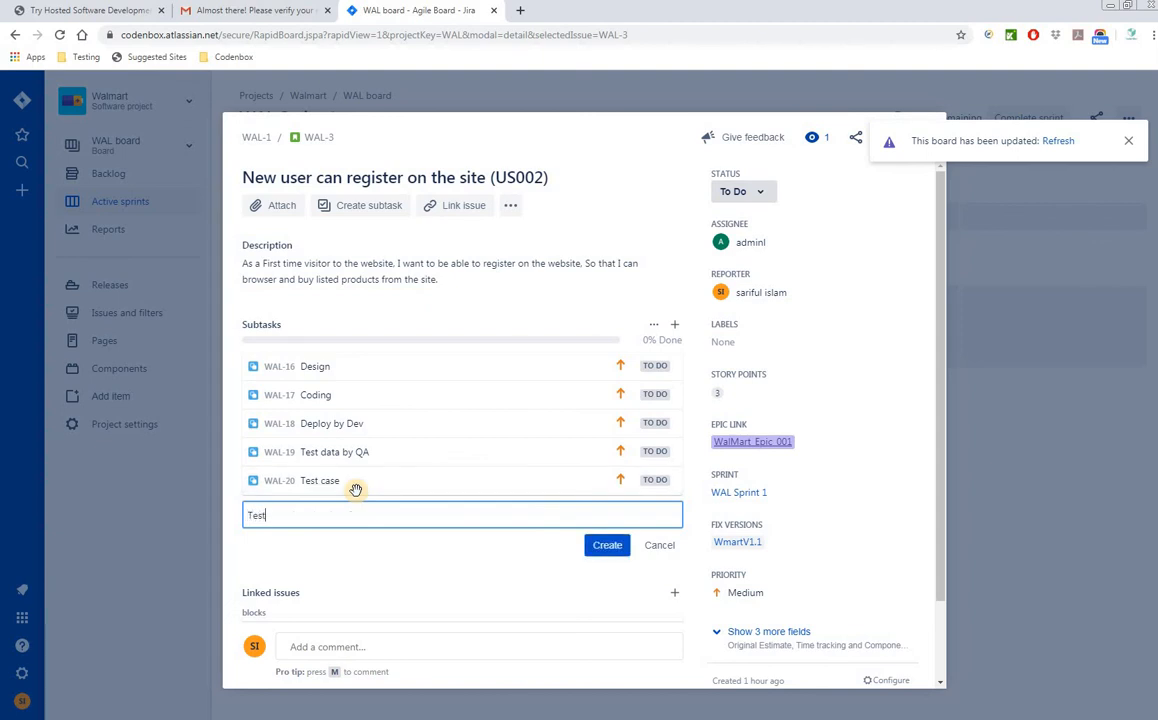
type(" execution")
- Create WAL-3 subtasks Test execution, Create bugs and Retest, and enter Test summary report
left_click(603, 548)
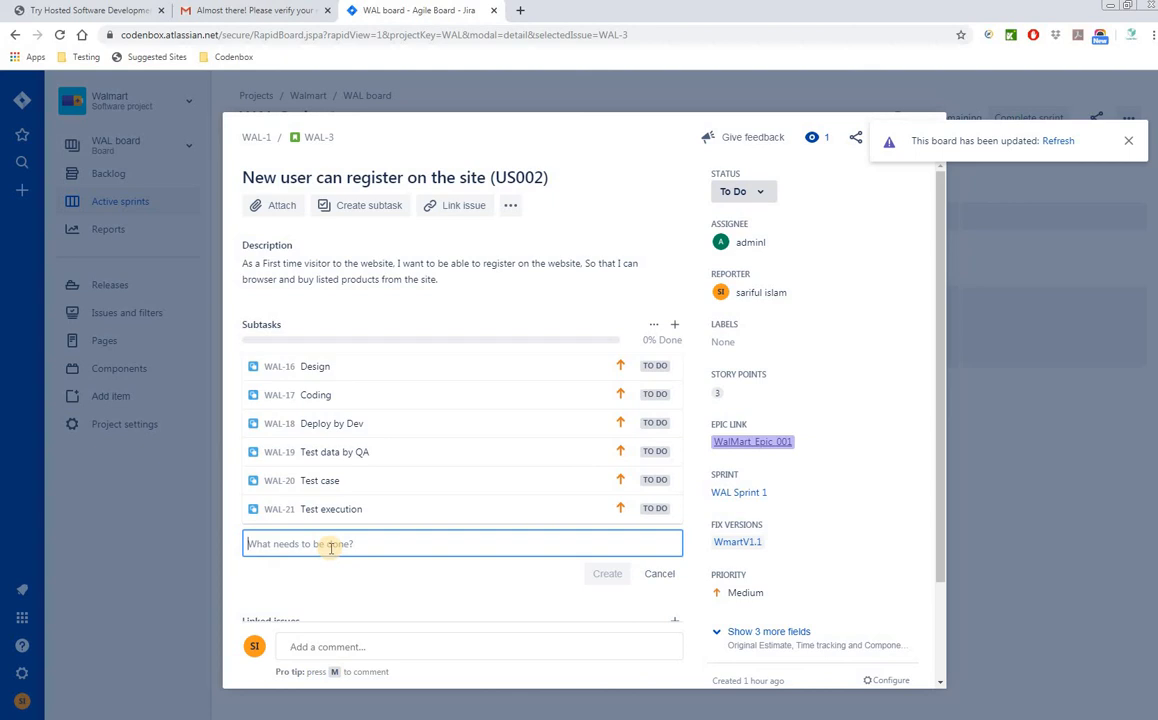
type("B")
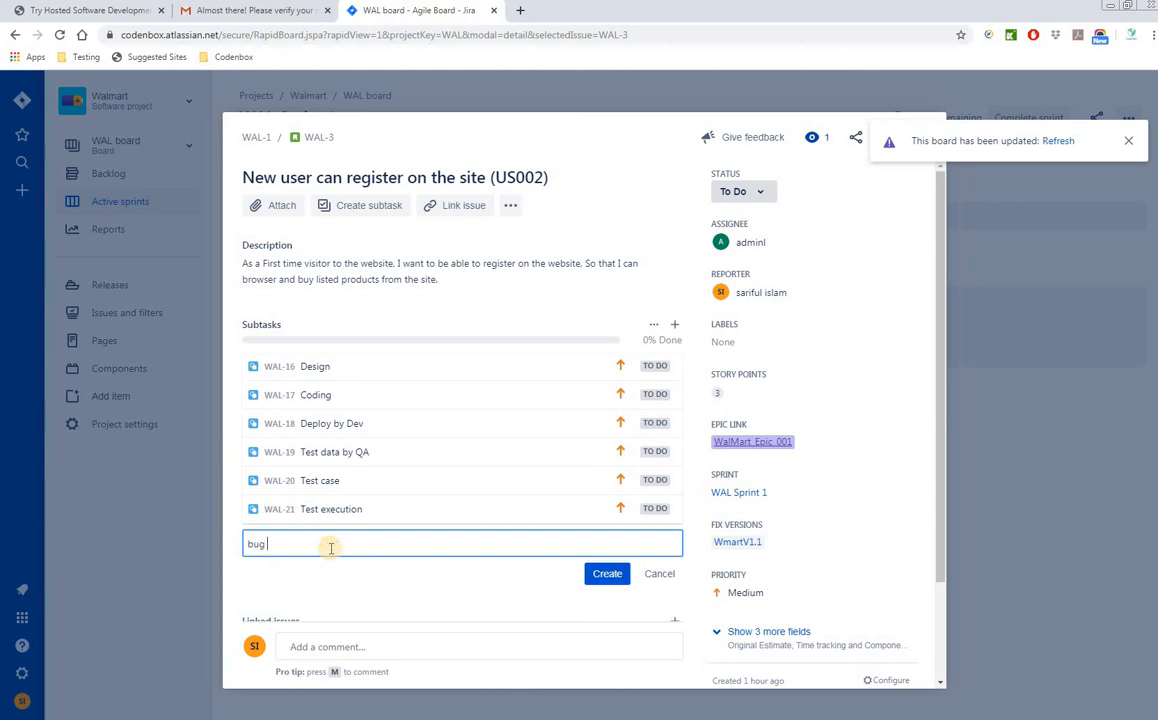
key("BackSpace")
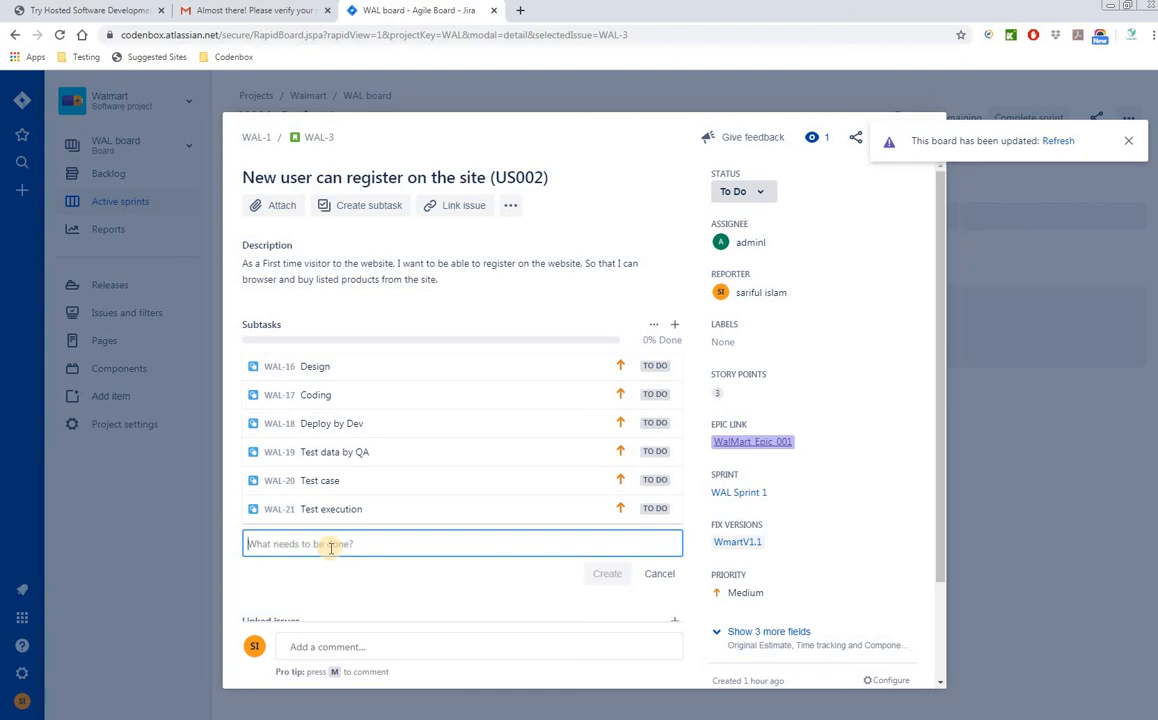
type("Create bugs")
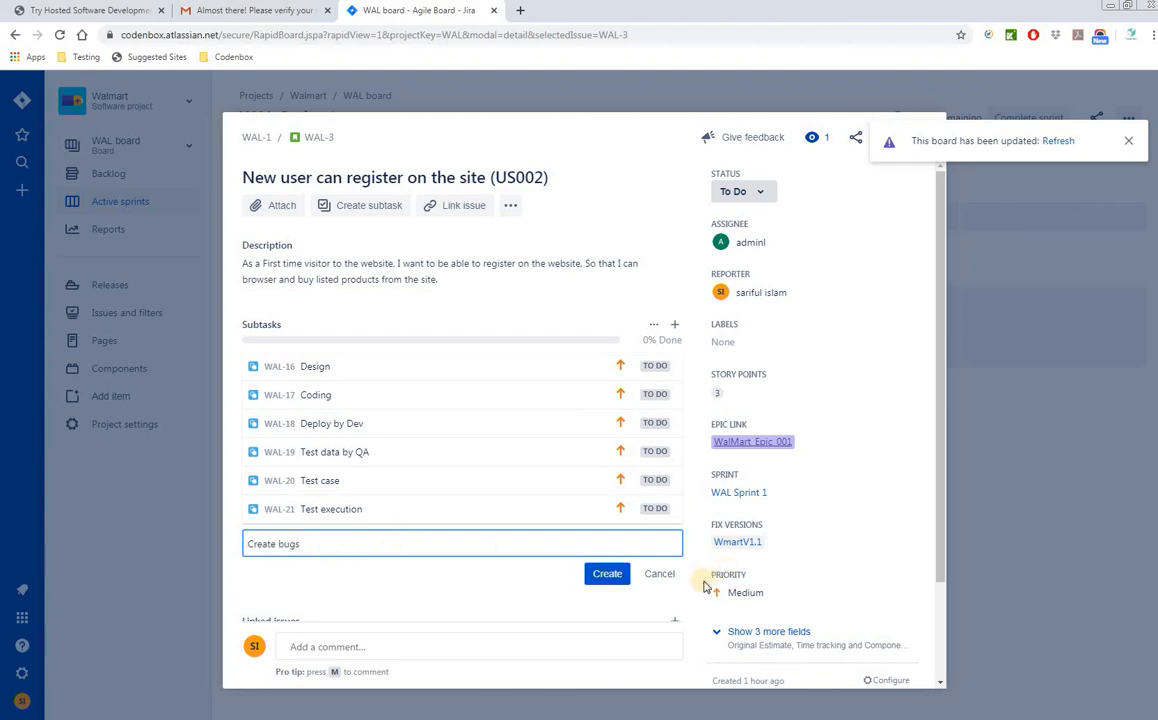
key("Return")
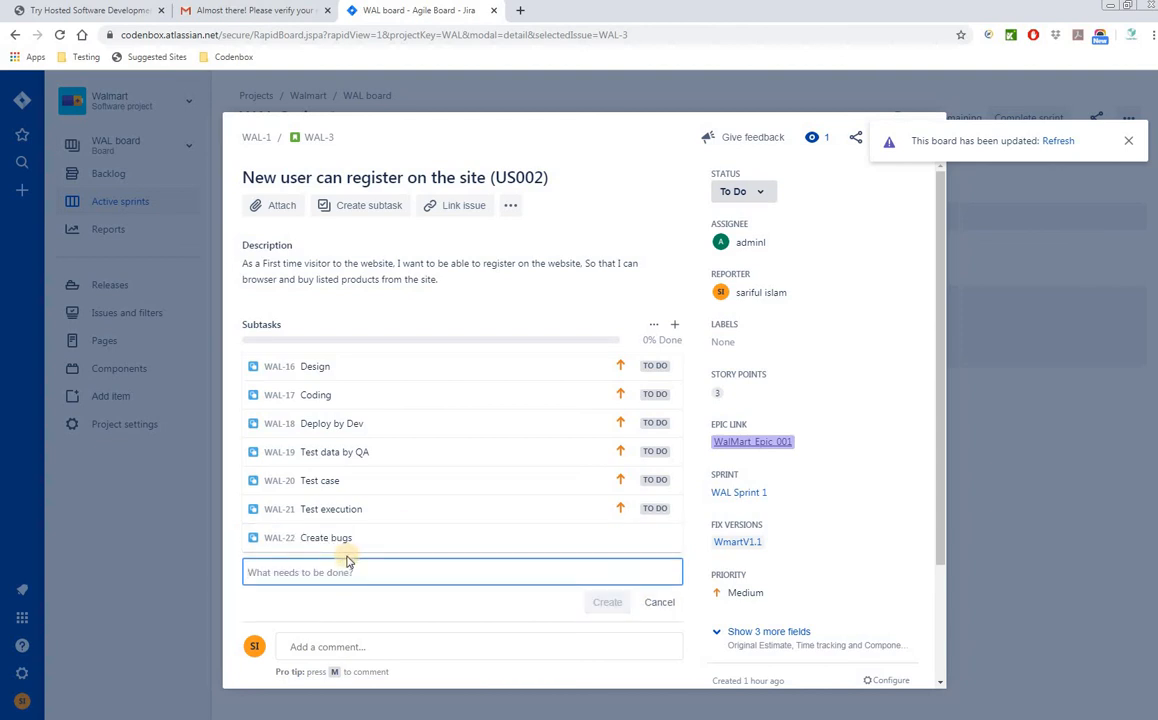
type("Re")
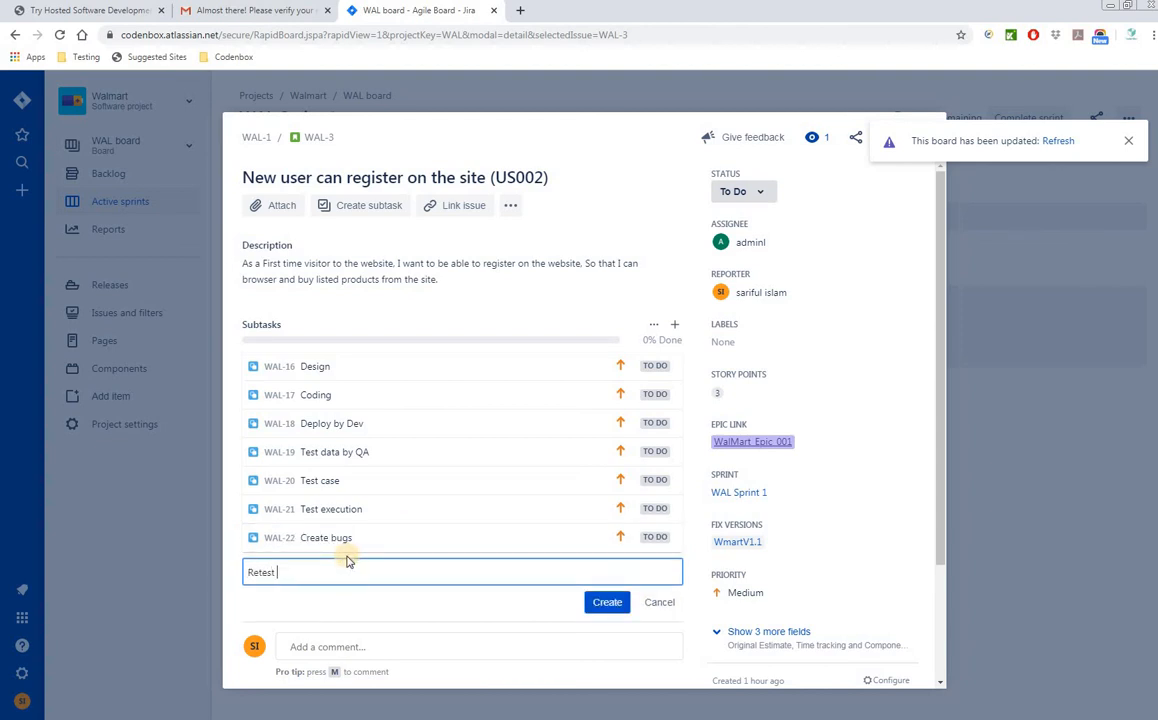
type("test")
left_click(603, 602)
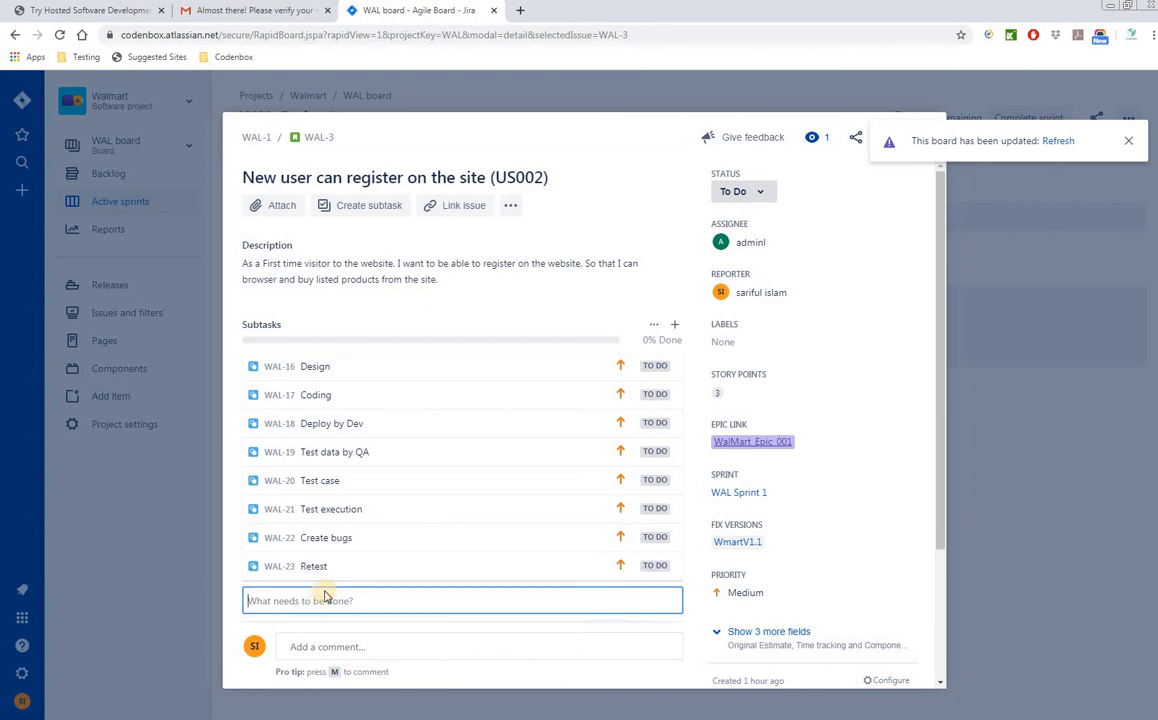
type("Test summa")
scroll(509, 481, "down", 2)
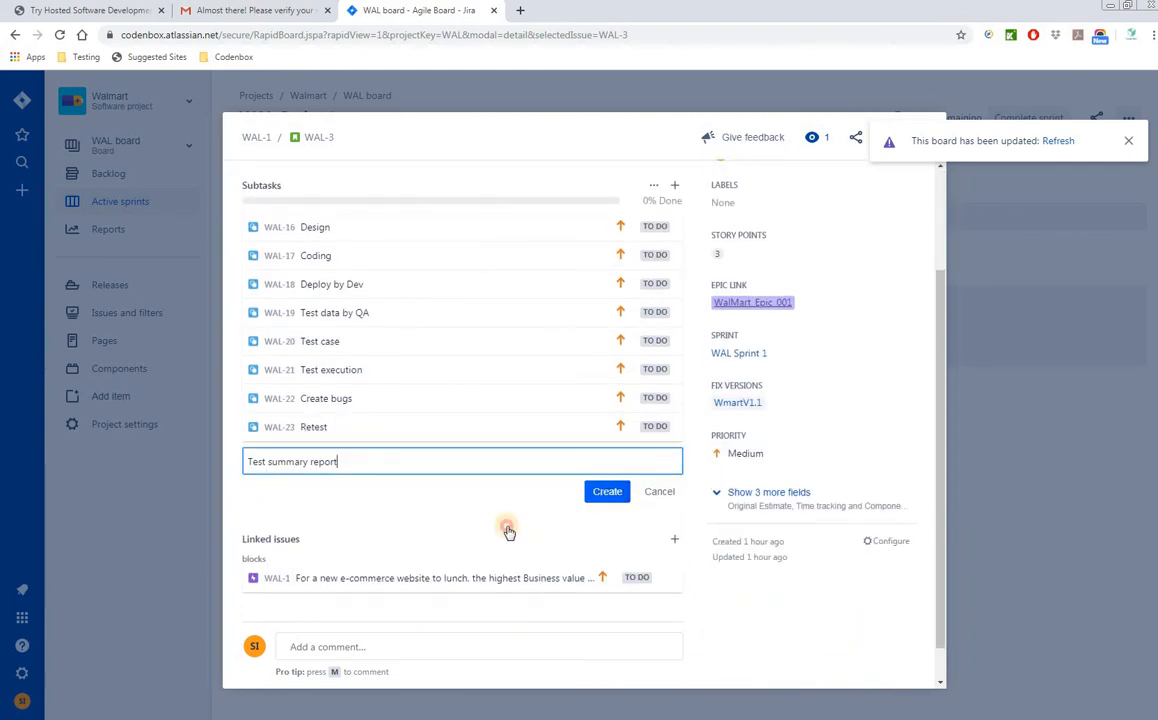
key("Return")
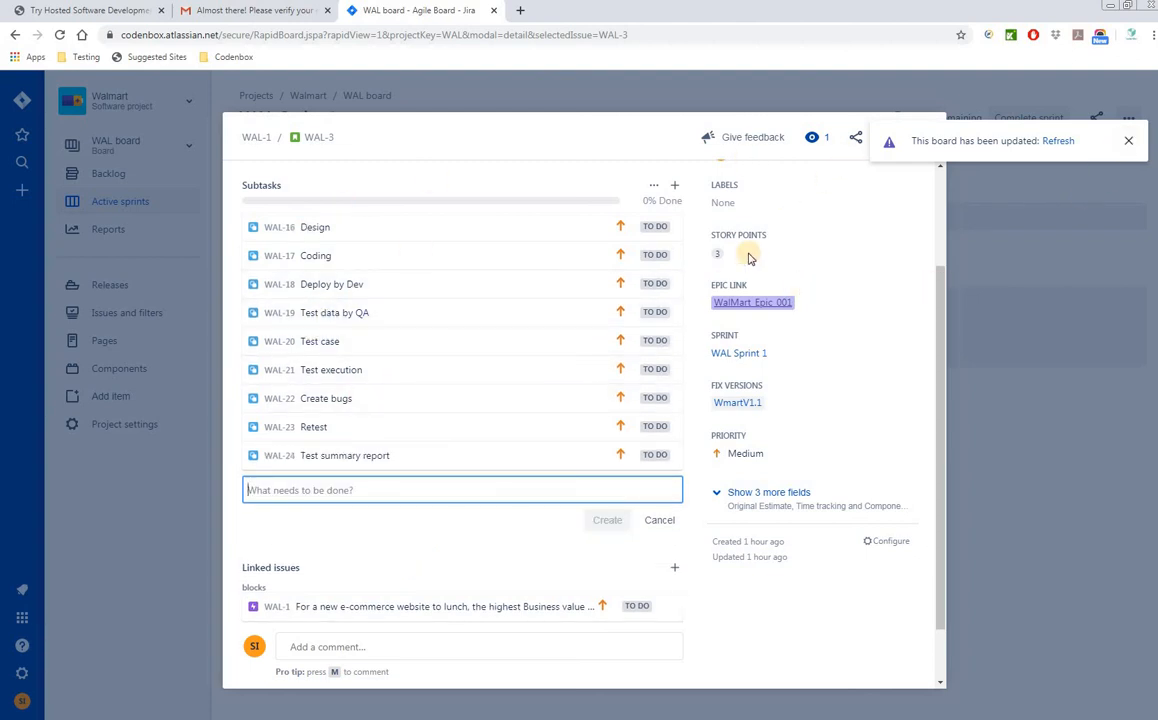
- Close WAL-3, expand WAL-2's subtasks on the board, and open Design by Dev (WAL-7)
left_click(916, 140)
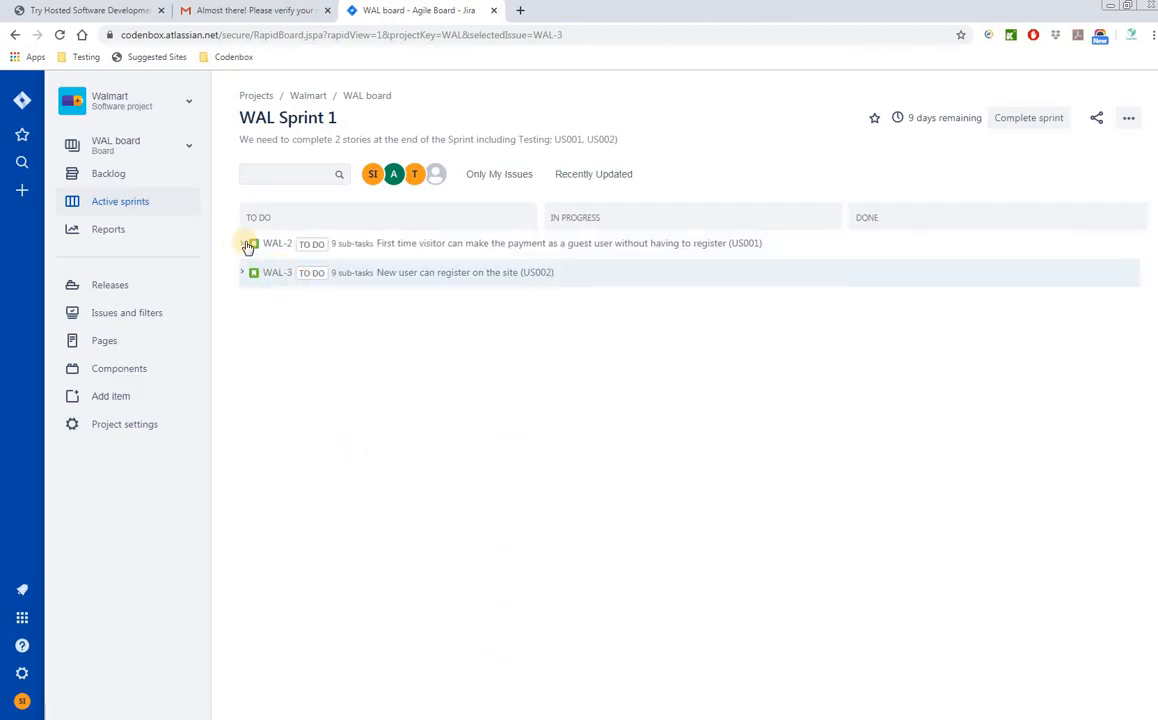
left_click(248, 245)
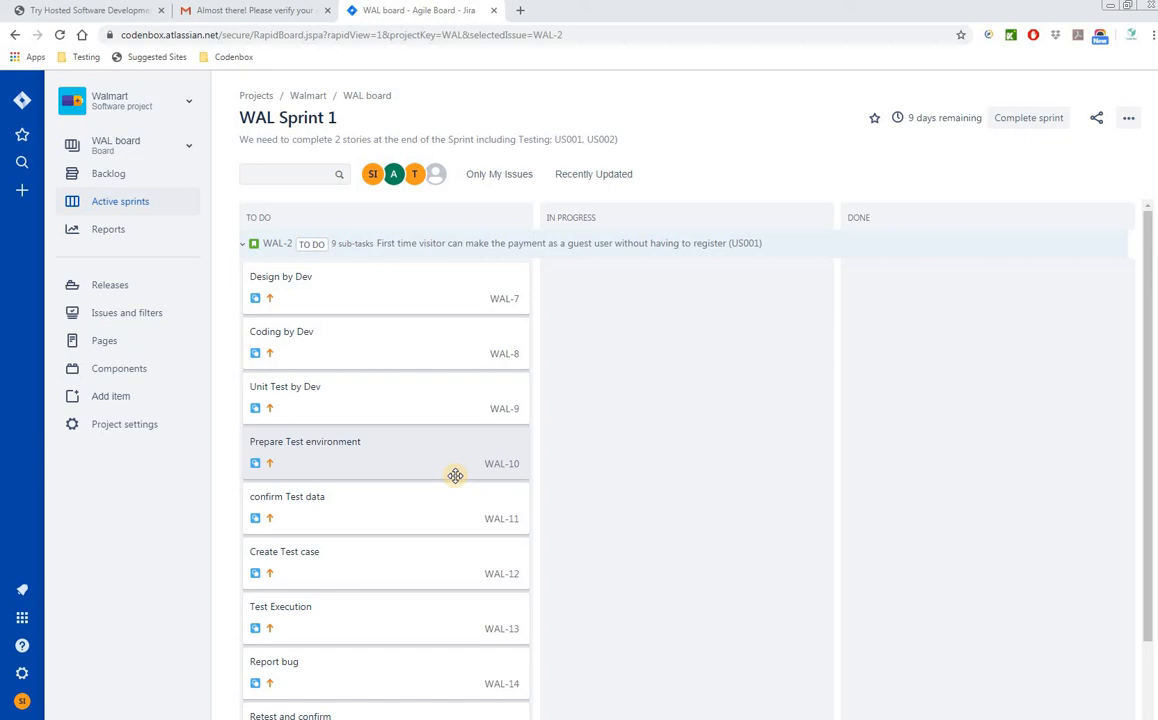
left_click(402, 295)
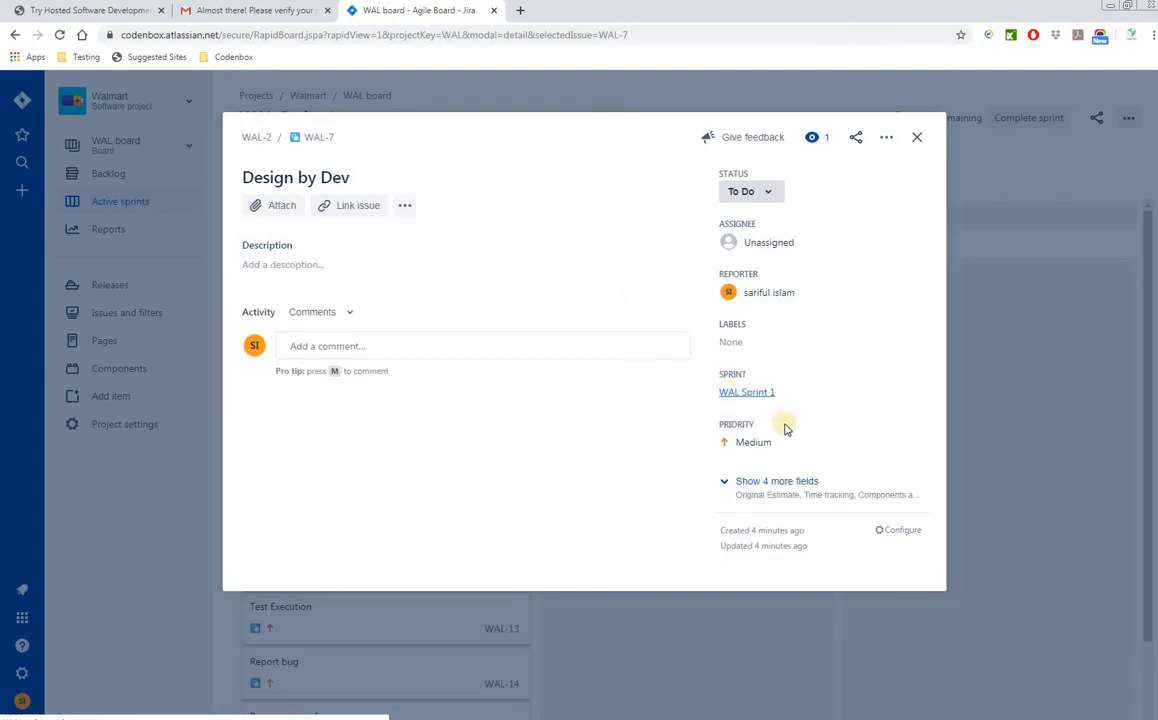
- Assign Design by Dev (WAL-7) to the admin user and close it
left_click(765, 240)
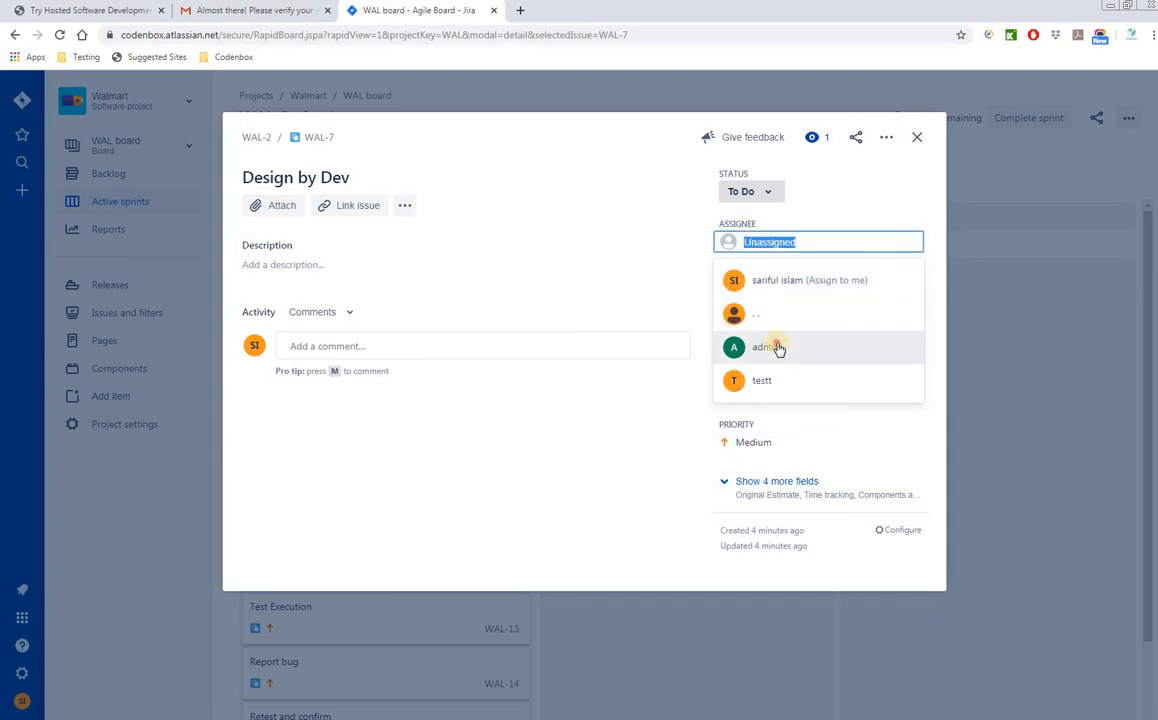
left_click(778, 348)
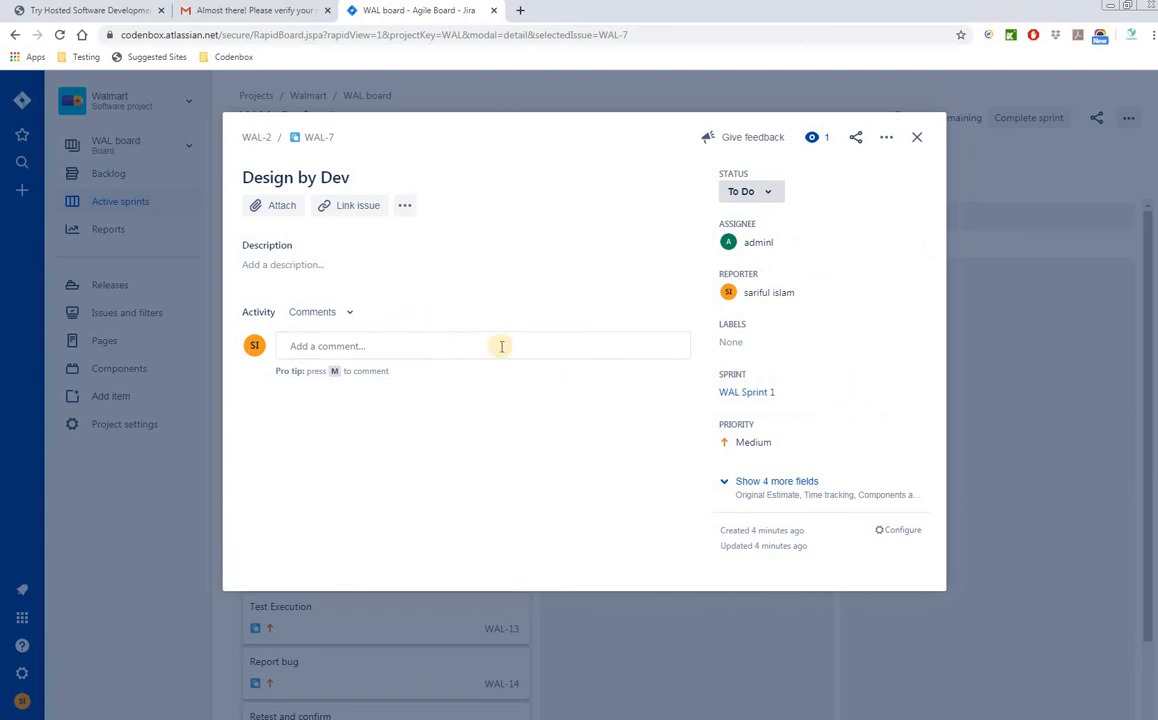
left_click(917, 138)
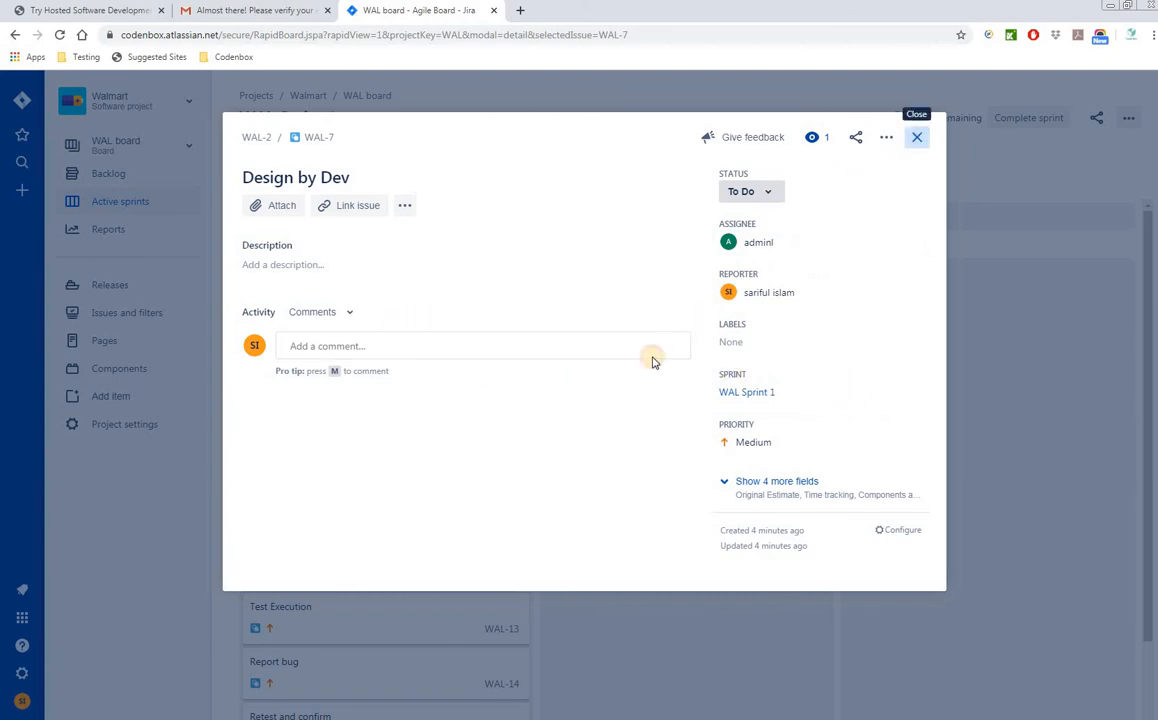
- Assign Coding by Dev (WAL-8) to another team member and close it
left_click(357, 347)
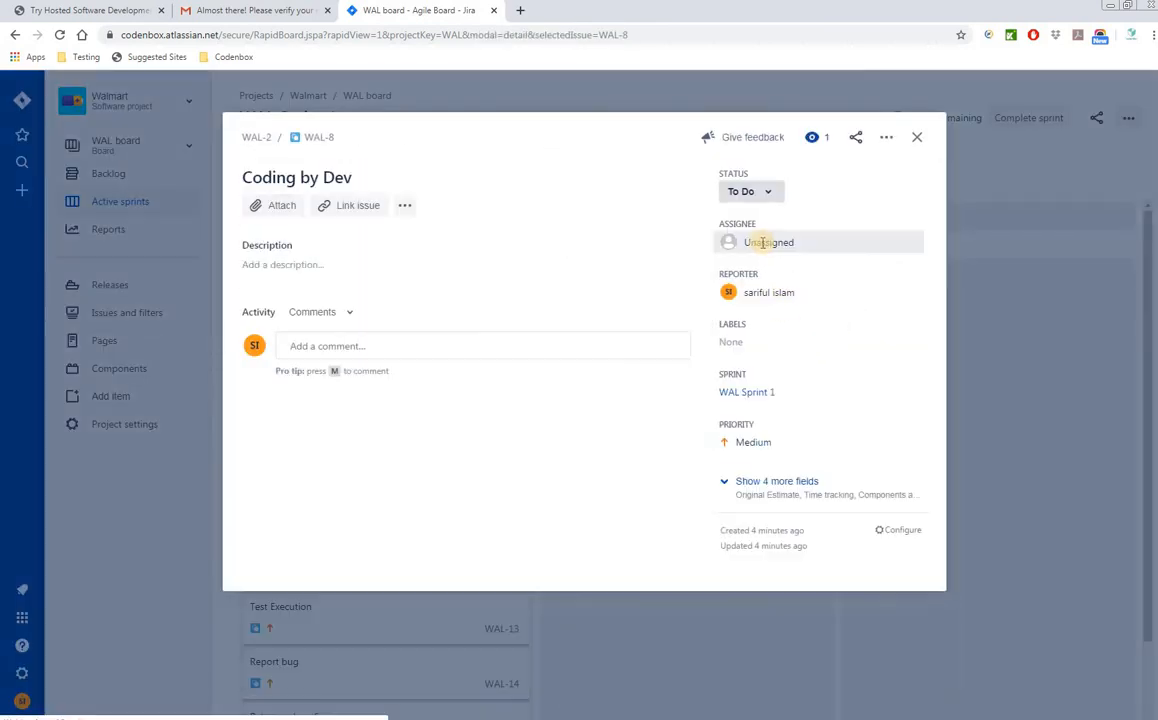
left_click(760, 242)
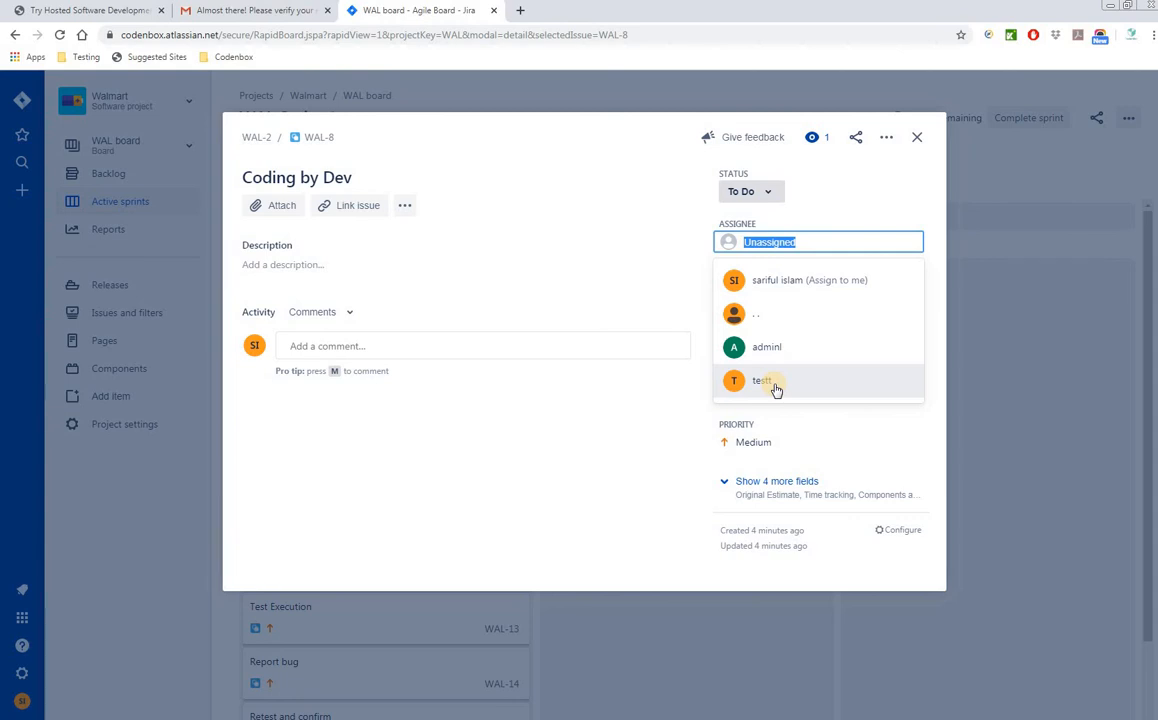
left_click(776, 386)
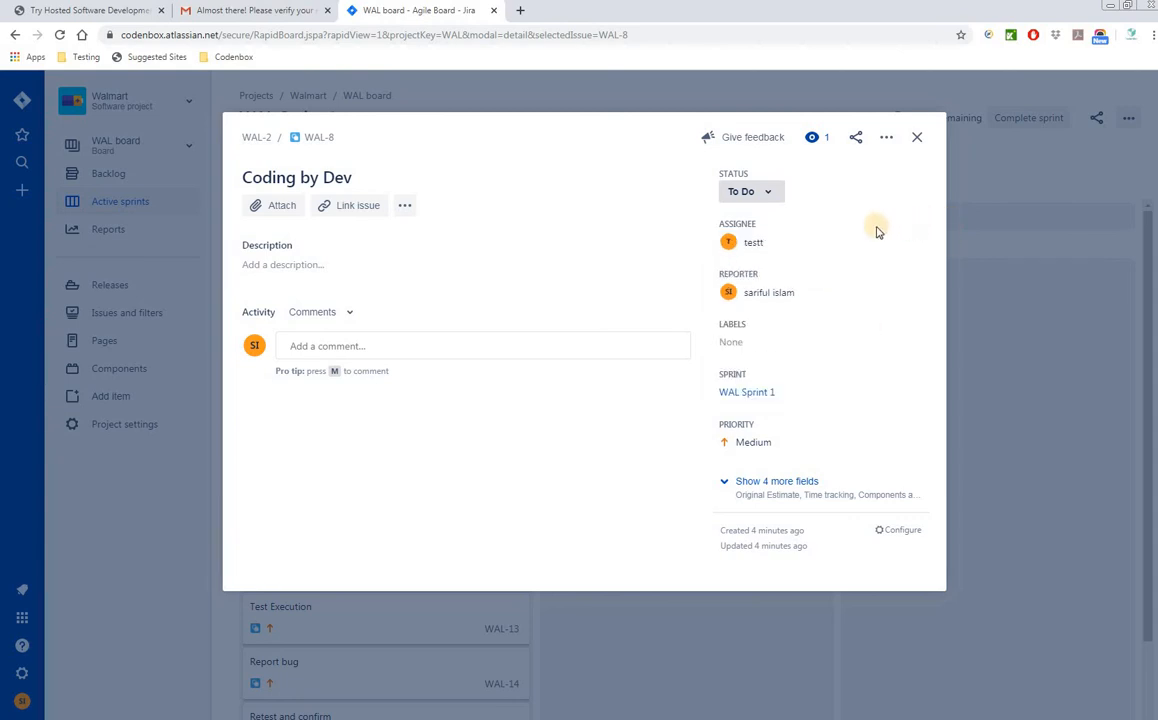
left_click(781, 243)
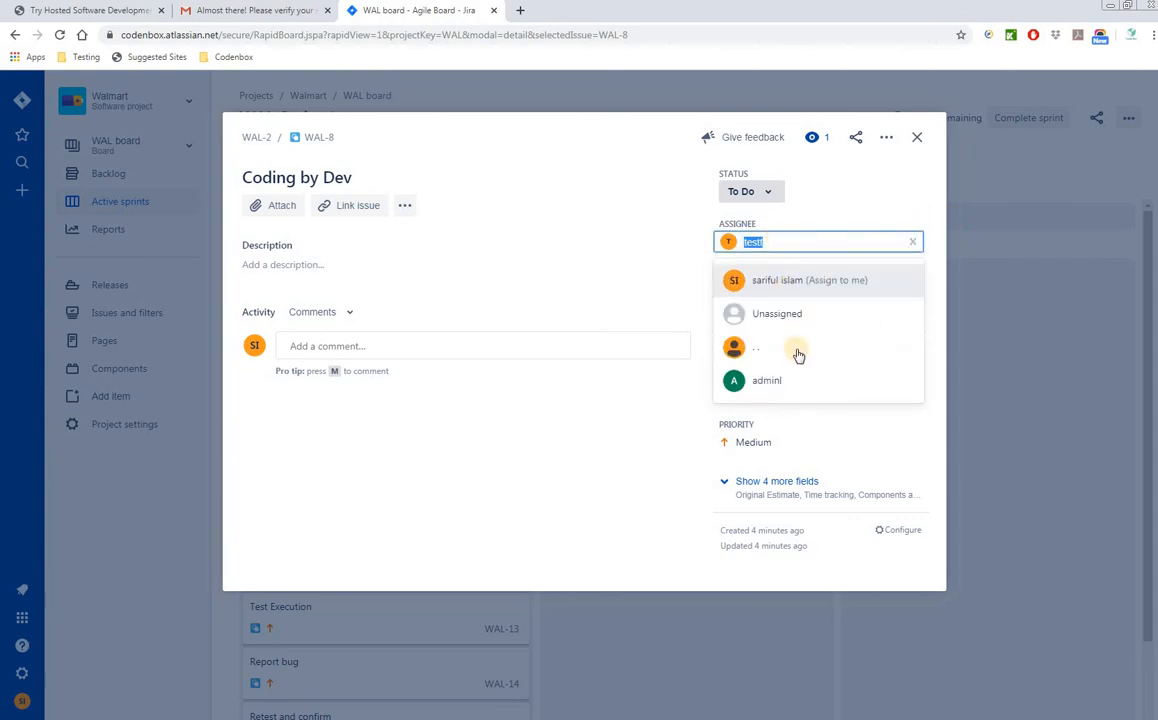
left_click(760, 347)
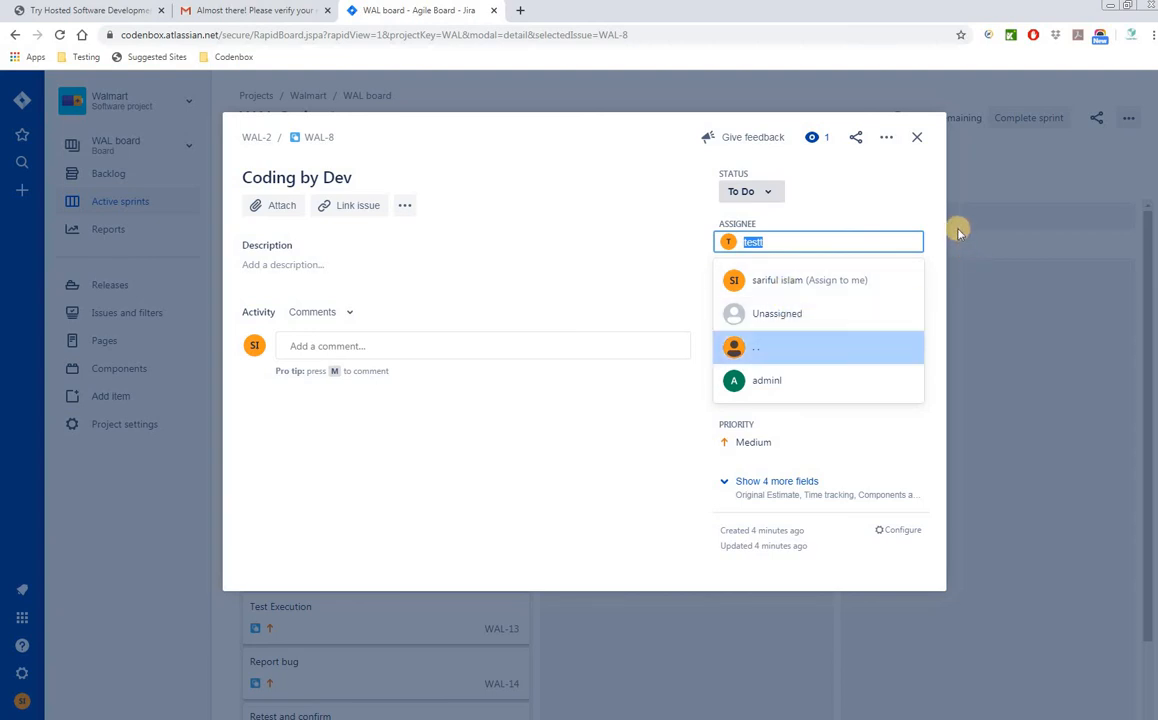
left_click(919, 141)
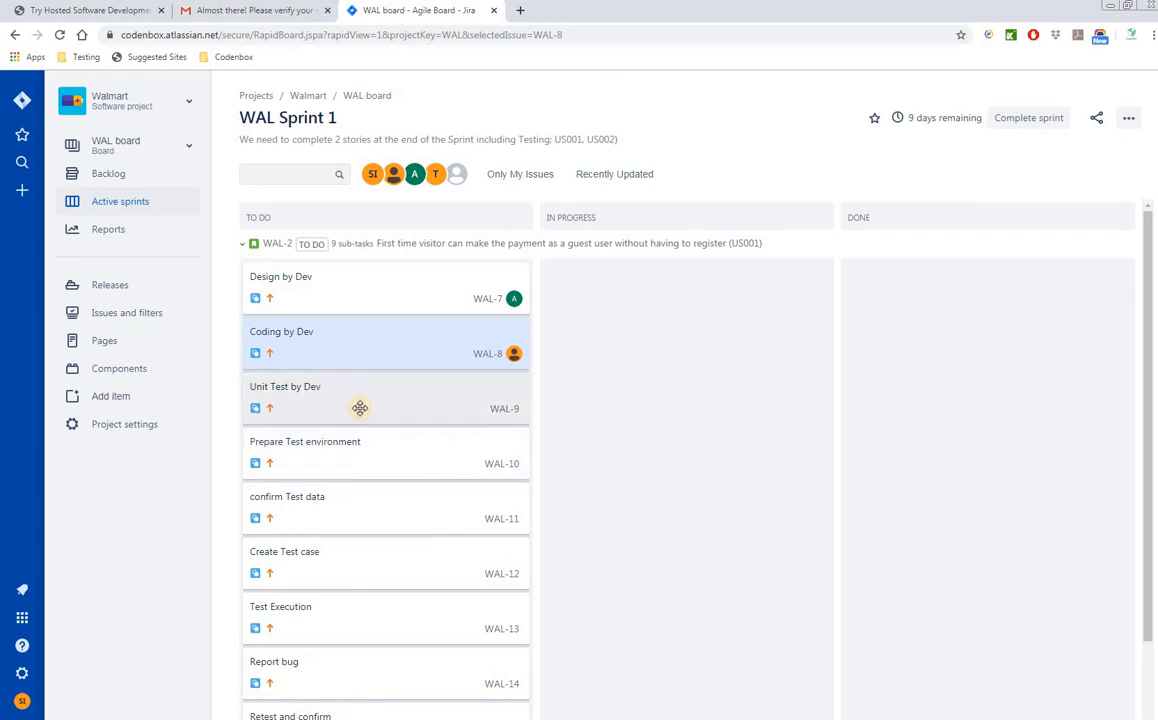
- Assign Unit Test by Dev (WAL-9) to the admin user and close its details
left_click(401, 408)
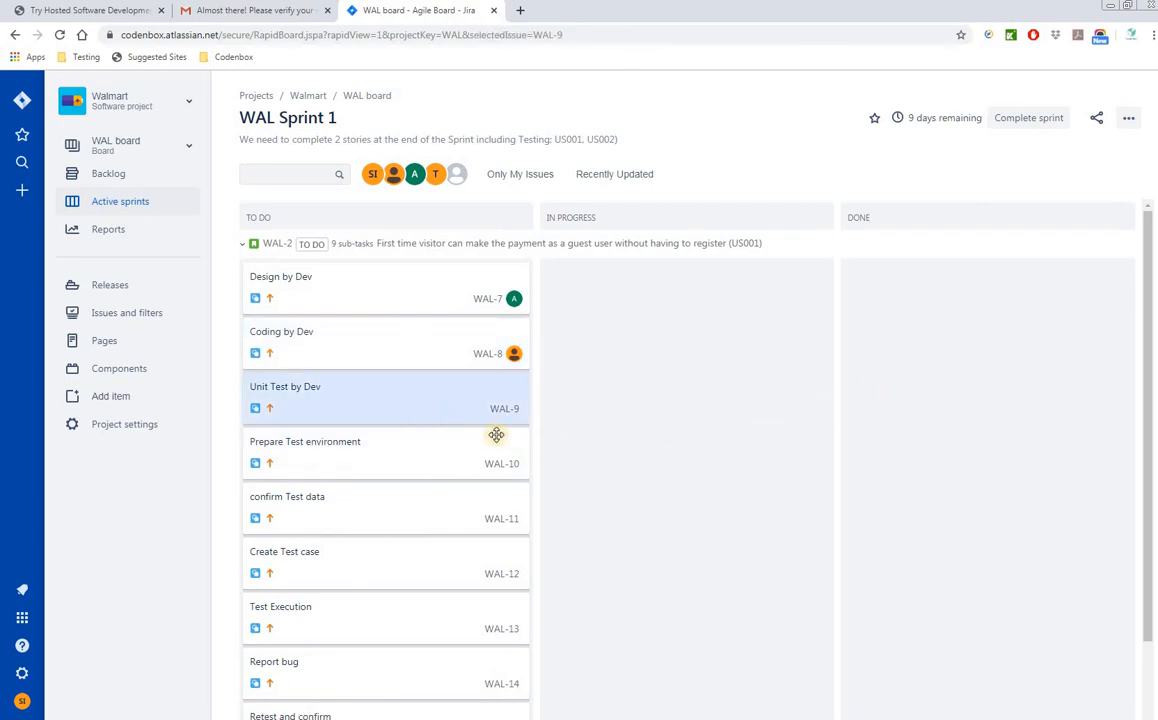
left_click(470, 406)
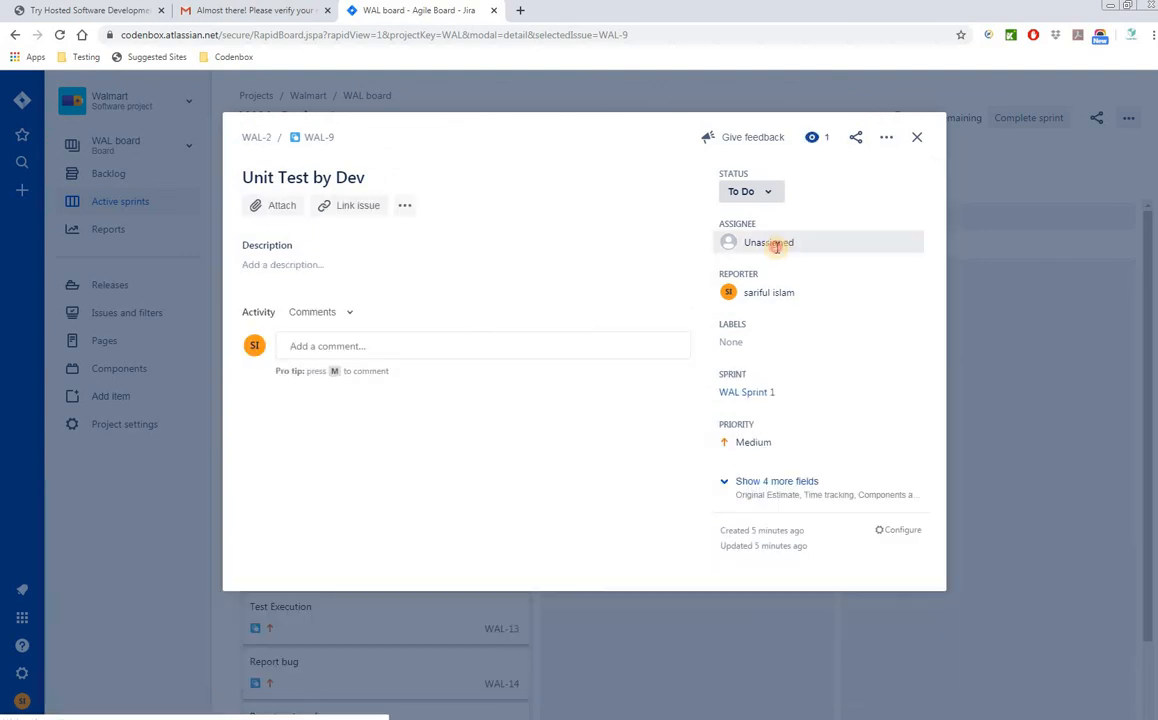
left_click(772, 243)
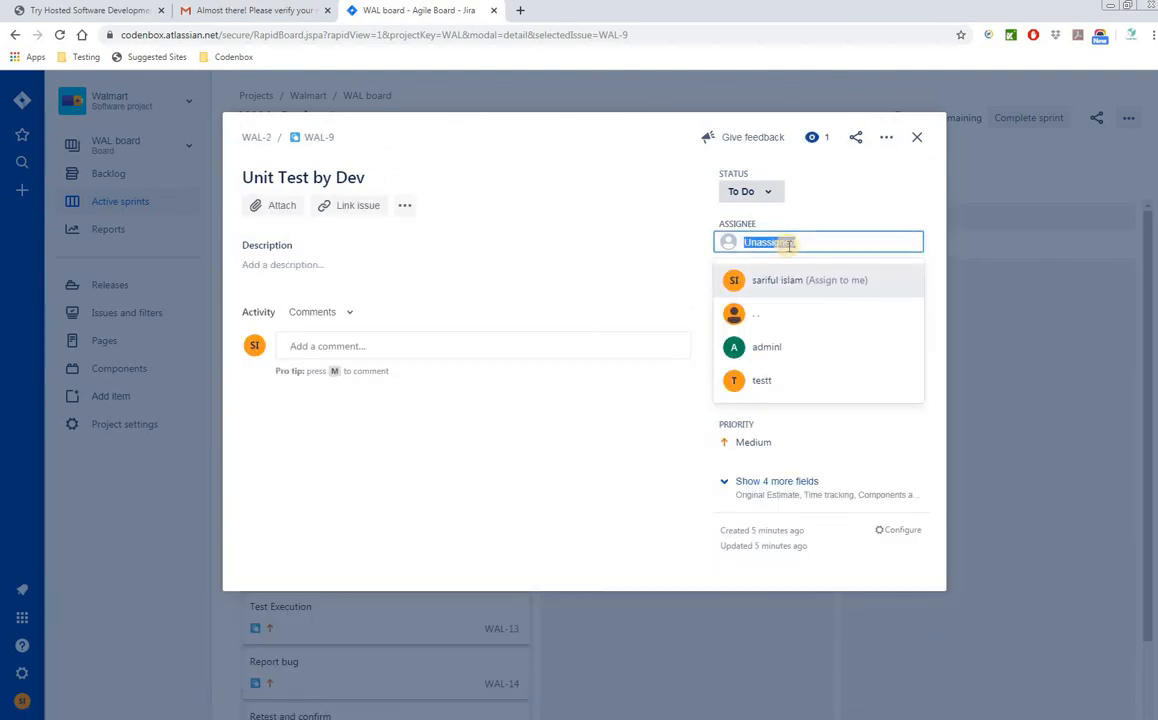
left_click(782, 348)
left_click(916, 138)
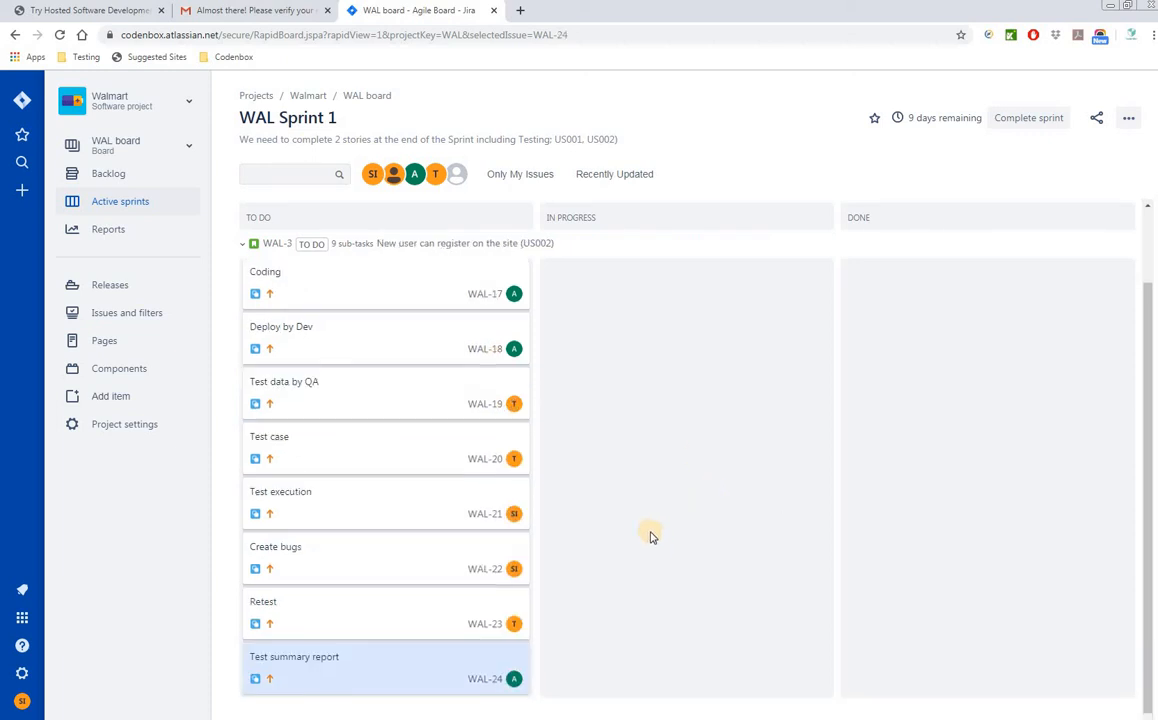
scroll(649, 537, "up", 1)
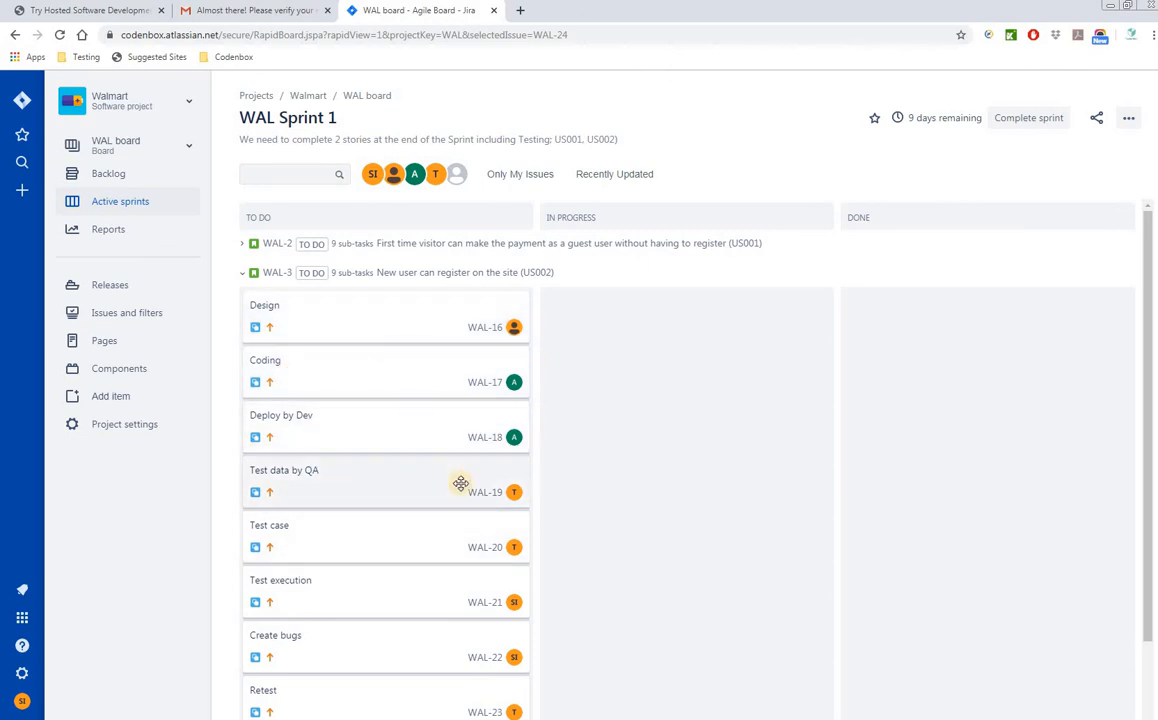
- Collapse WAL-3, expand WAL-2, and move Design, Unit Test and Coding by Dev into In Progress
left_click(243, 272)
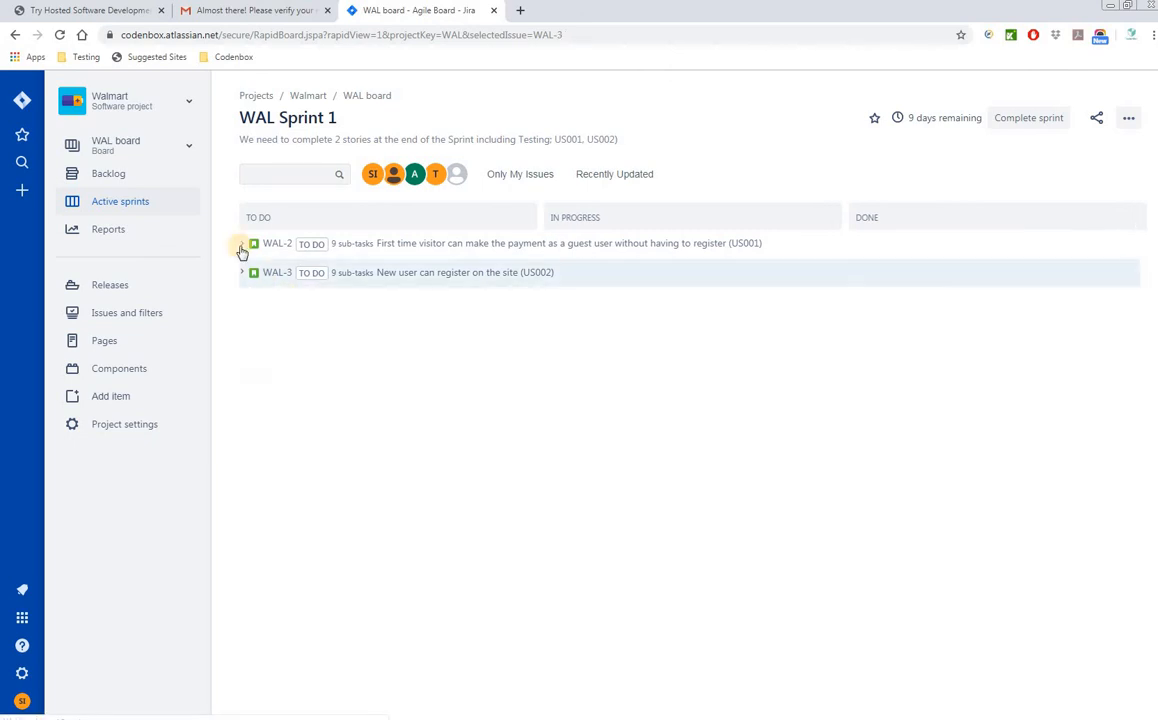
left_click(248, 245)
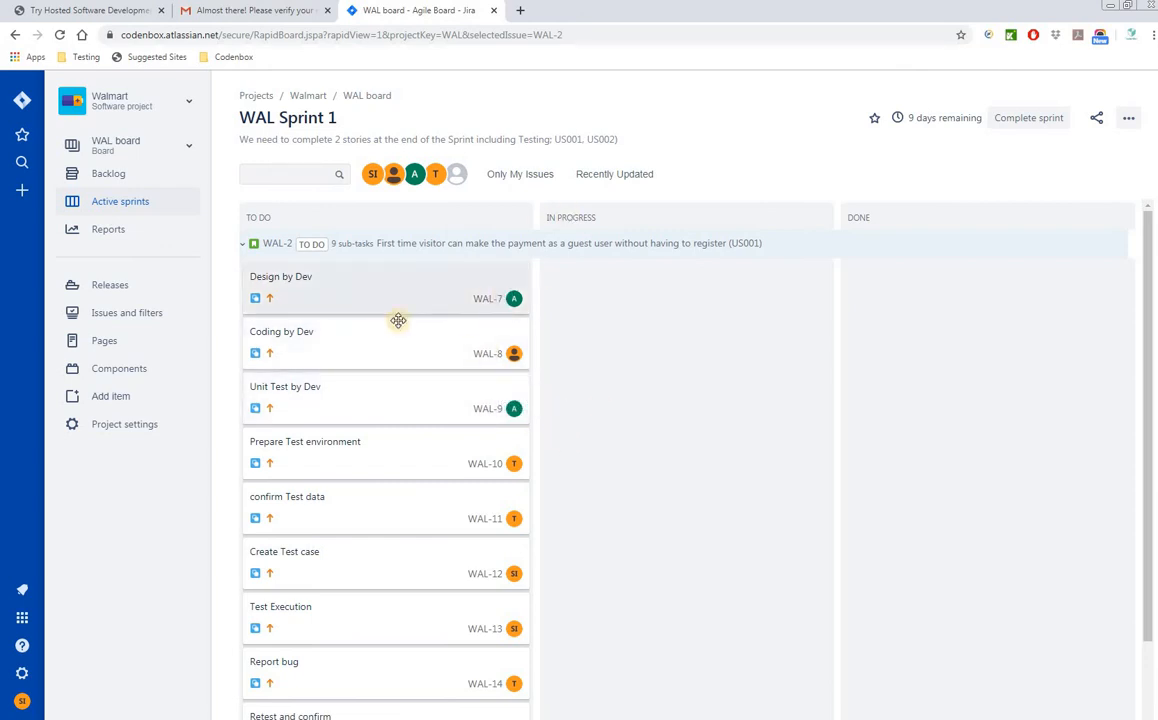
left_click_drag(349, 300, 580, 366)
left_click_drag(377, 339, 690, 350)
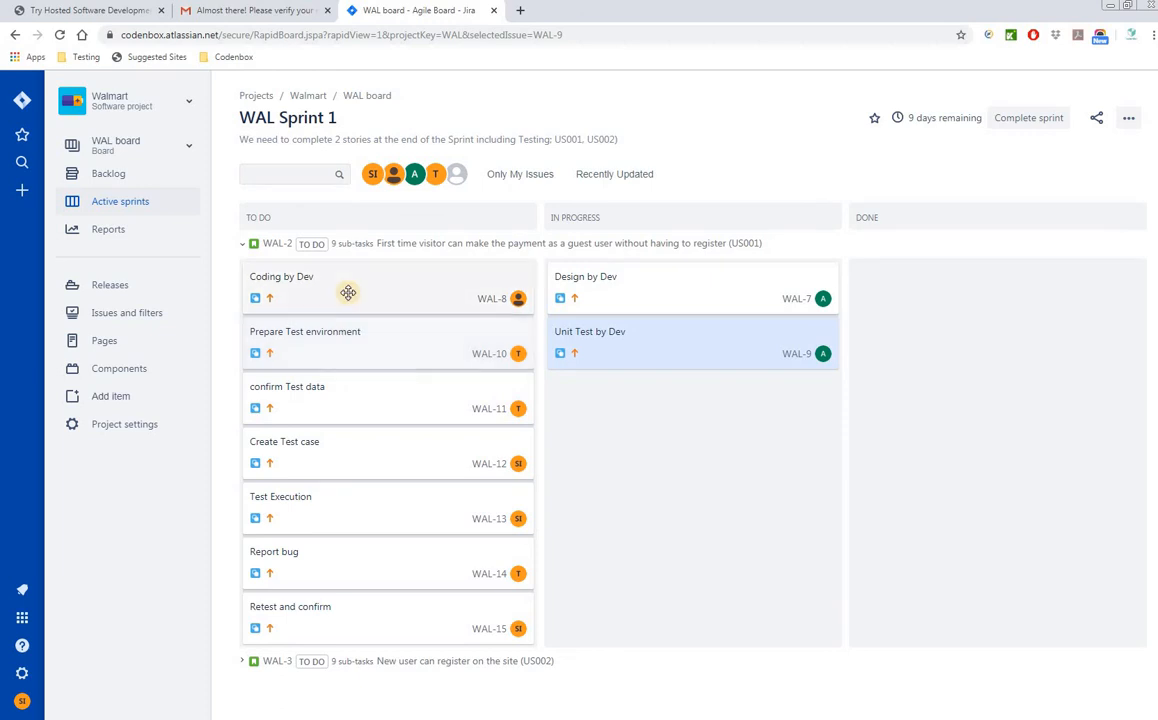
left_click_drag(349, 292, 595, 442)
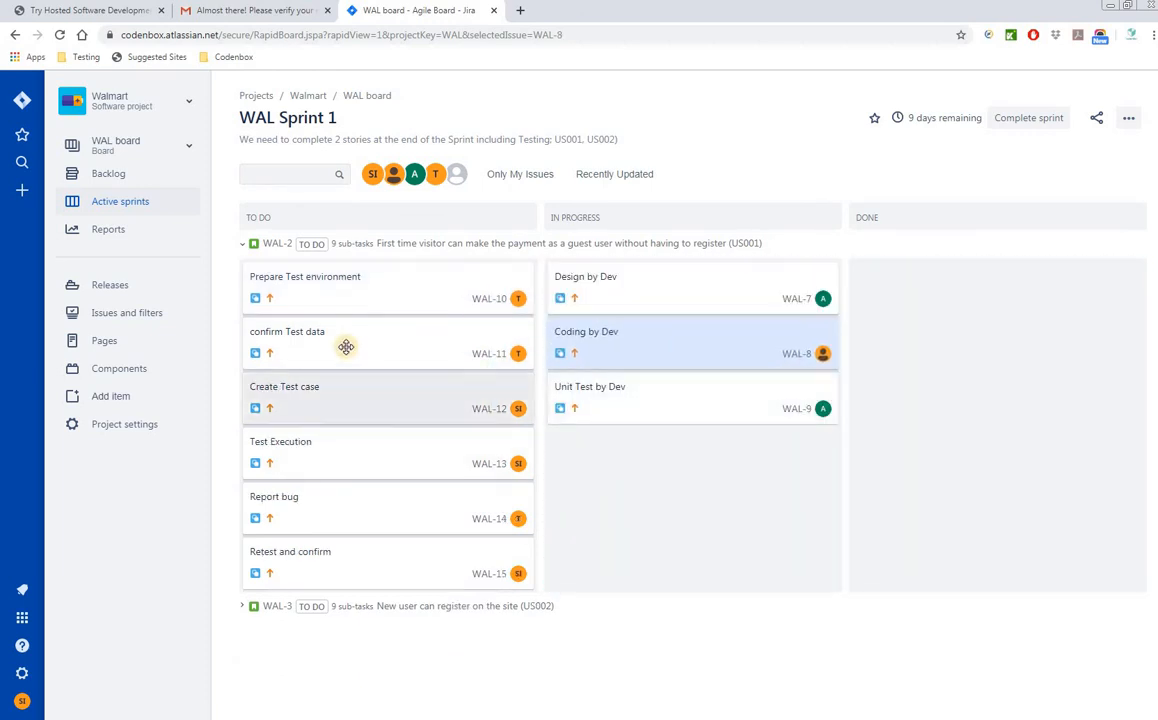
- Move confirm Test data, Prepare Test environment, Create Test case and Test Execution to In Progress; mark Design by Dev done
left_click_drag(344, 344, 605, 408)
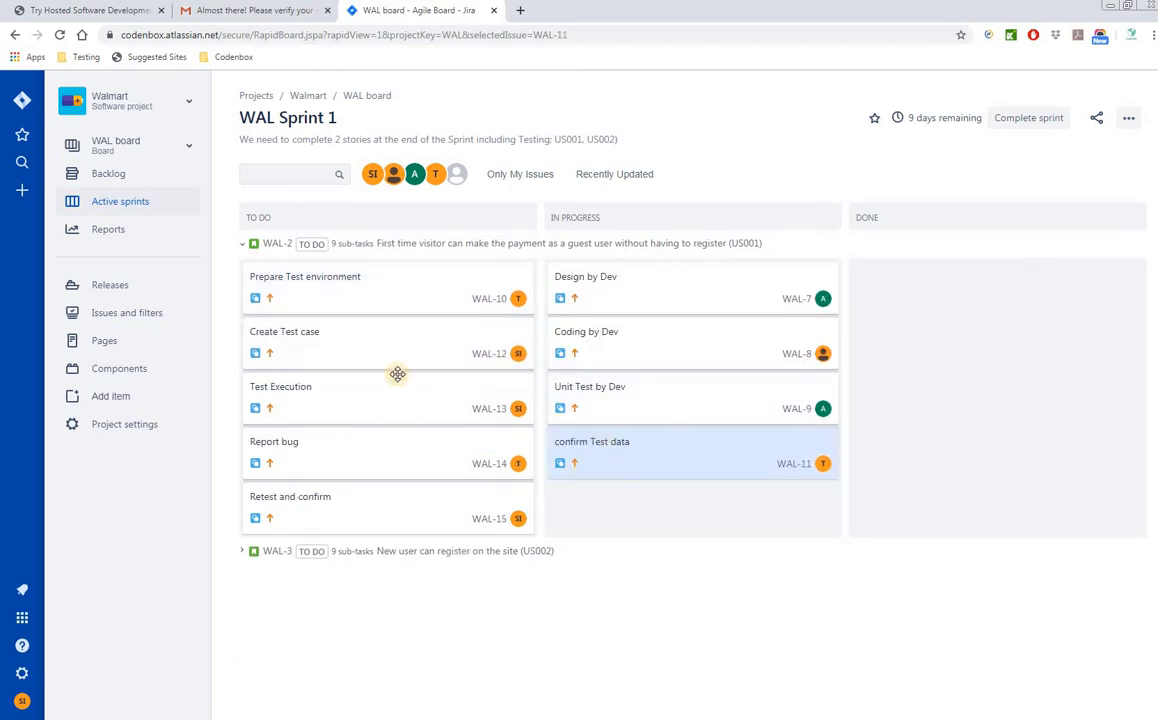
left_click_drag(349, 302, 610, 468)
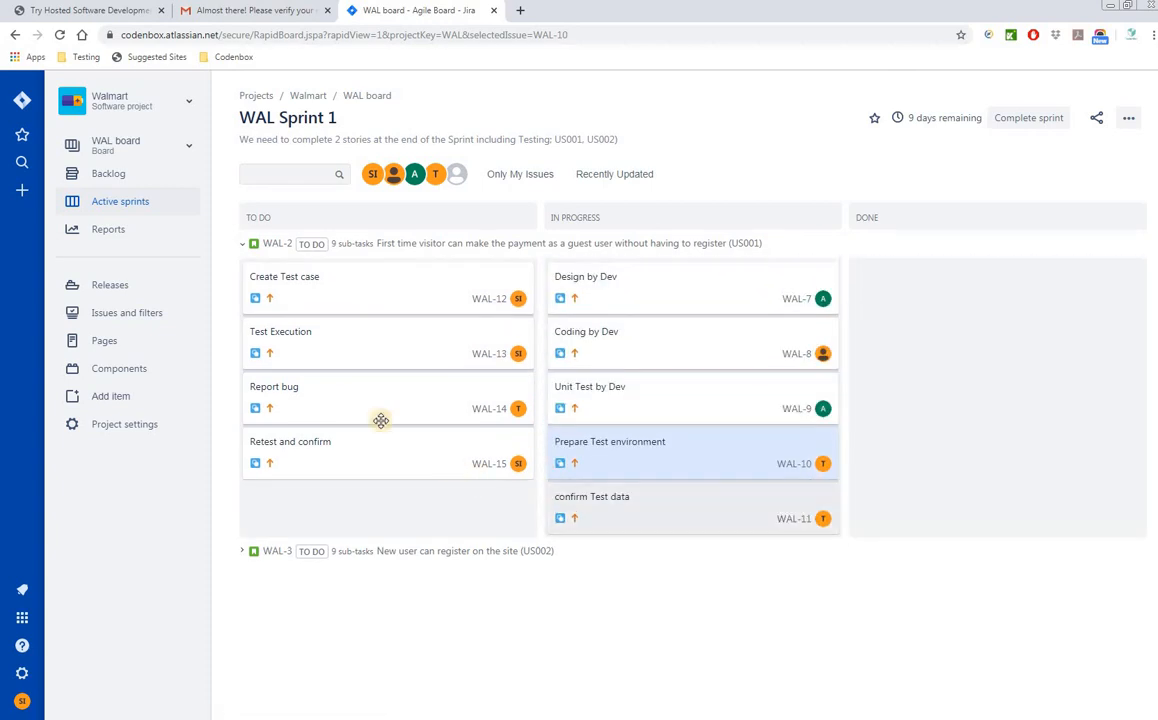
left_click_drag(310, 292, 675, 517)
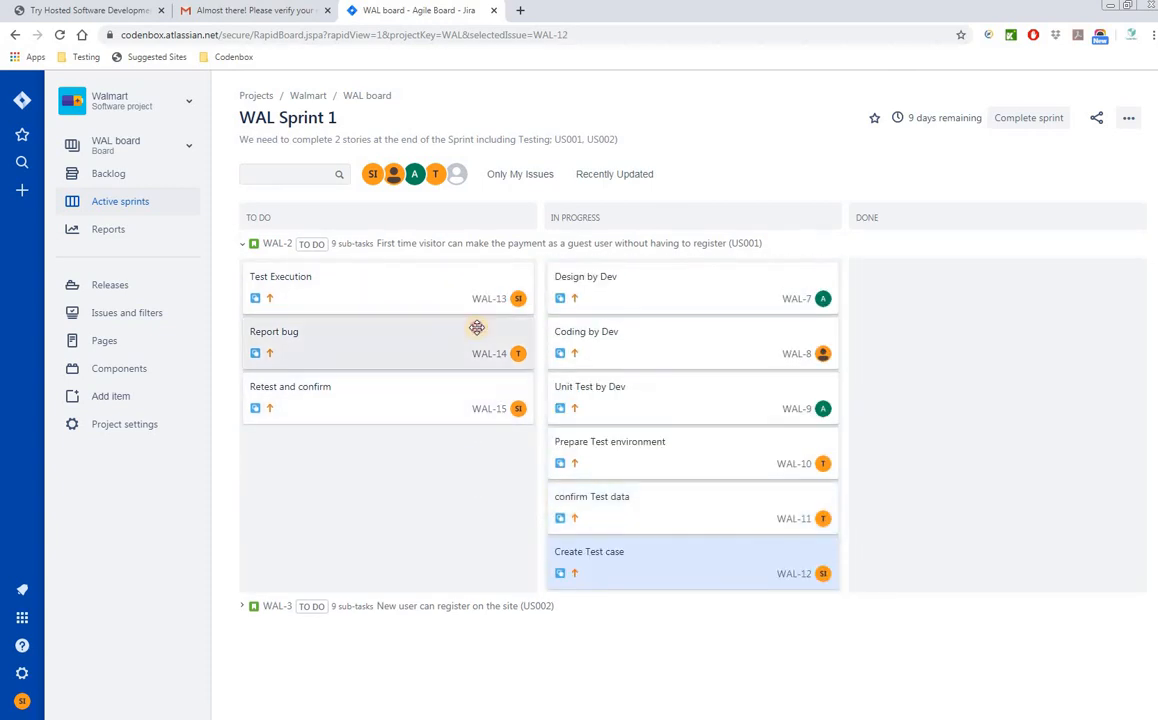
left_click_drag(470, 300, 690, 560)
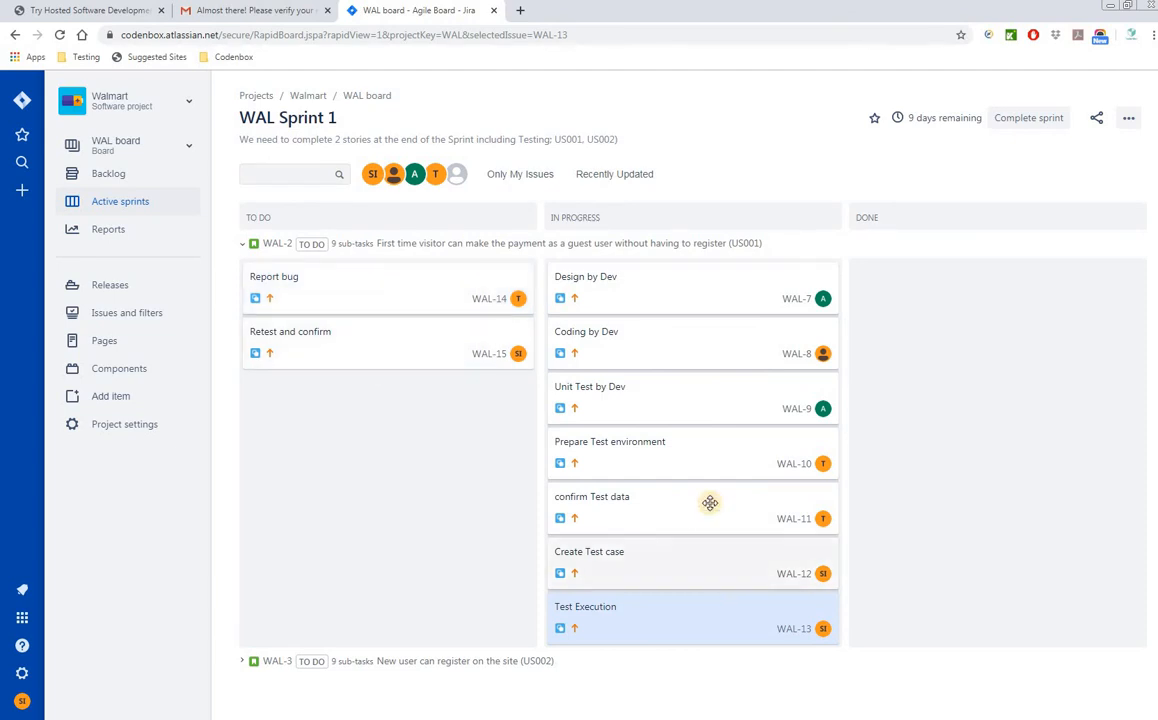
left_click_drag(636, 284, 748, 348)
- Mark Coding by Dev, Unit Test by Dev, Prepare Test environment and confirm Test data as Done
left_click_drag(620, 288, 885, 338)
left_click_drag(682, 291, 946, 300)
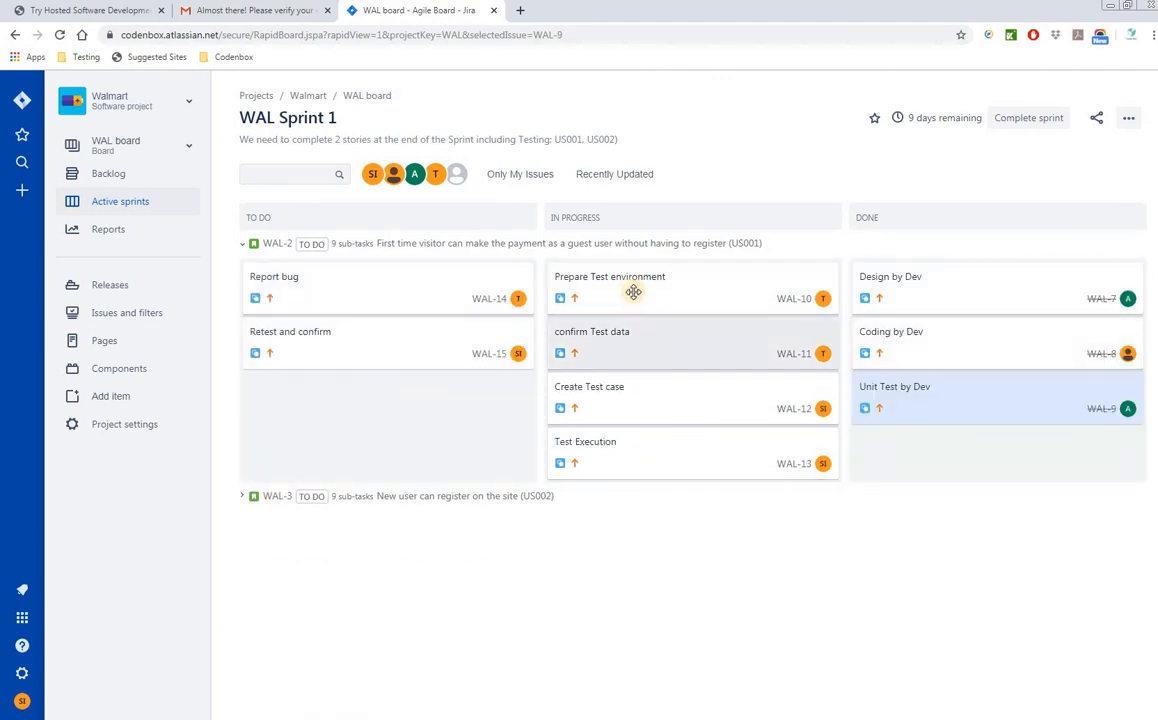
left_click_drag(631, 292, 940, 355)
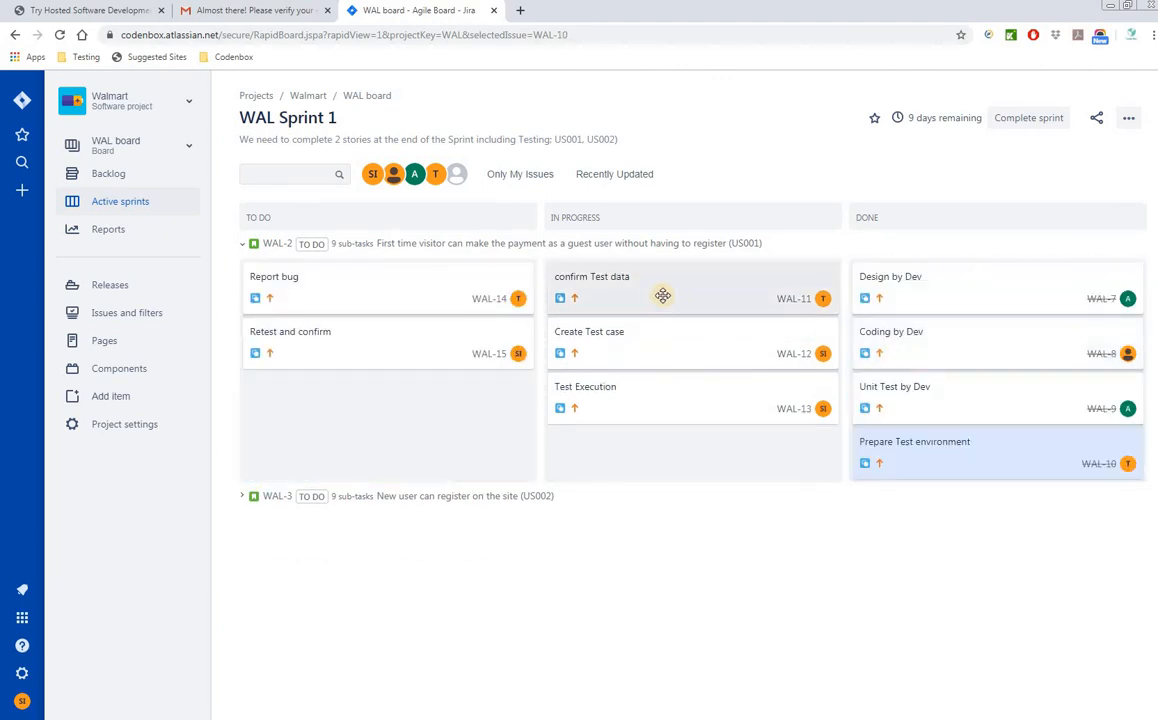
left_click_drag(655, 300, 962, 345)
- Move Create Test case and Test Execution to Done, and Report bug into In Progress
left_click_drag(604, 298, 912, 375)
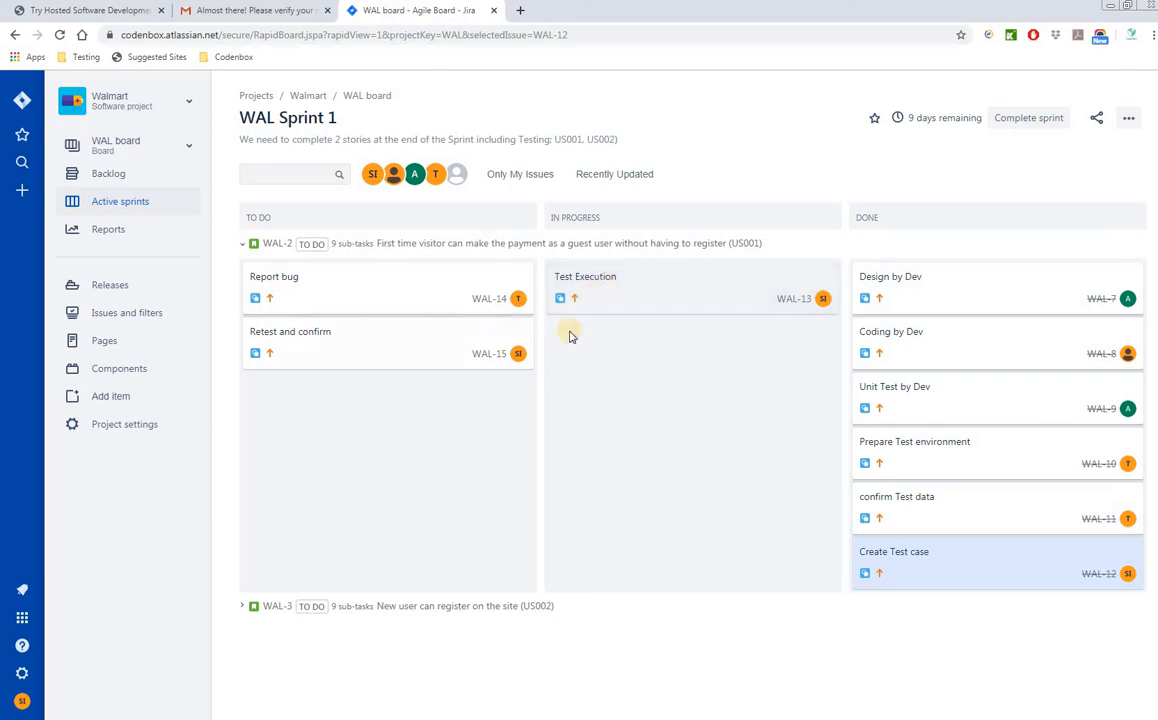
left_click_drag(414, 300, 633, 386)
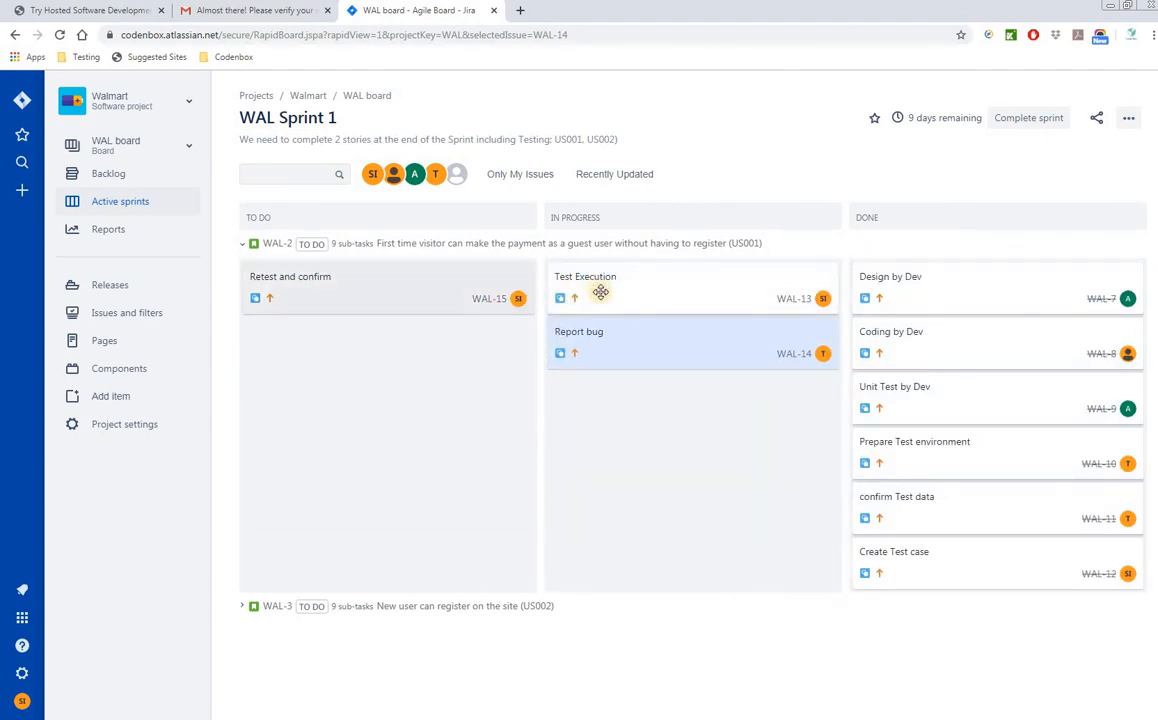
left_click_drag(916, 417, 960, 590)
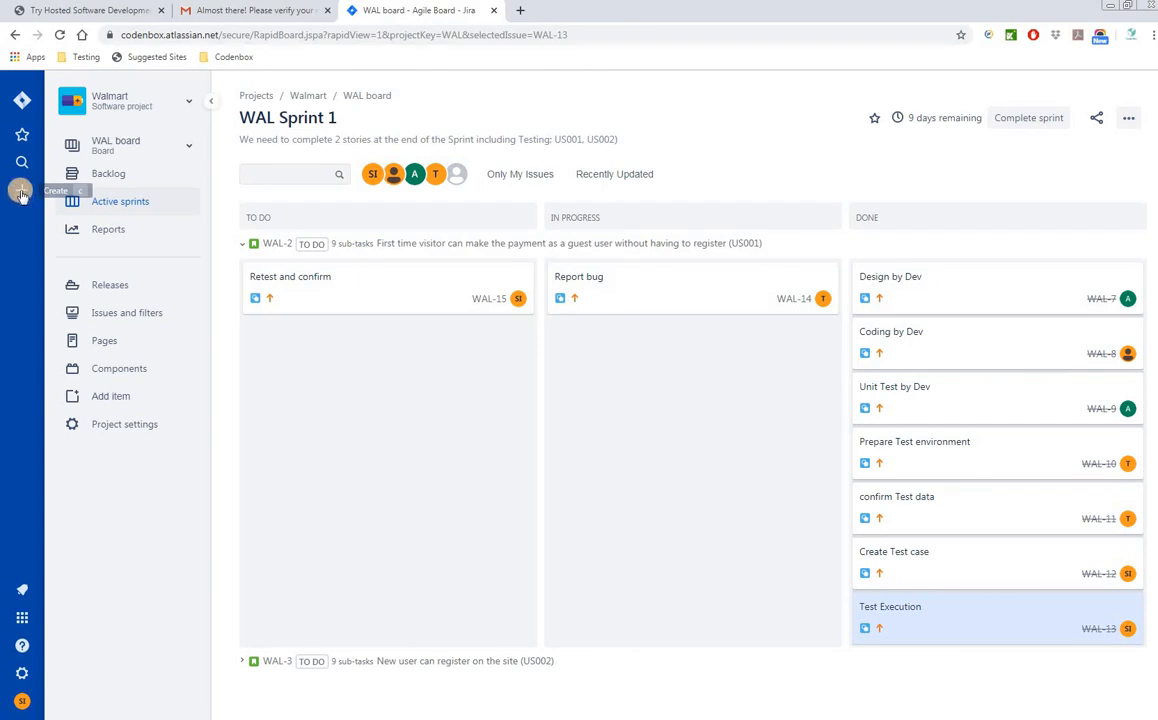
- Create a Bug-type issue with summary 'Unable to payment through visa card as unregistered user'
left_click(22, 196)
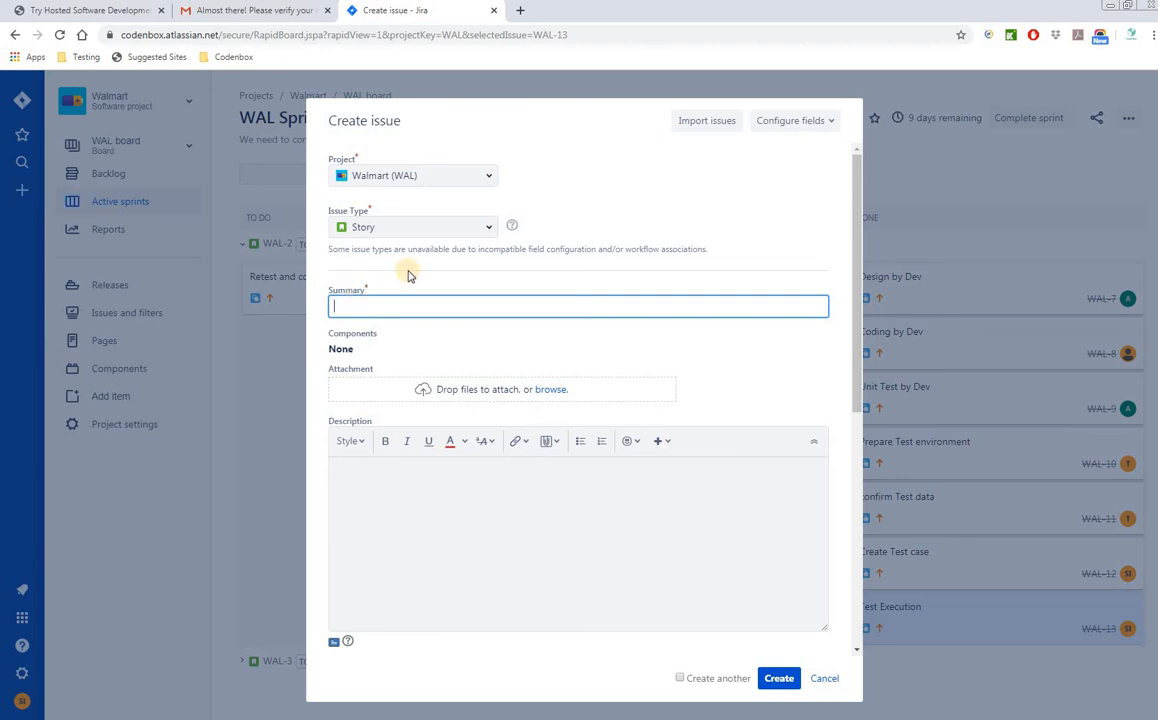
left_click(491, 232)
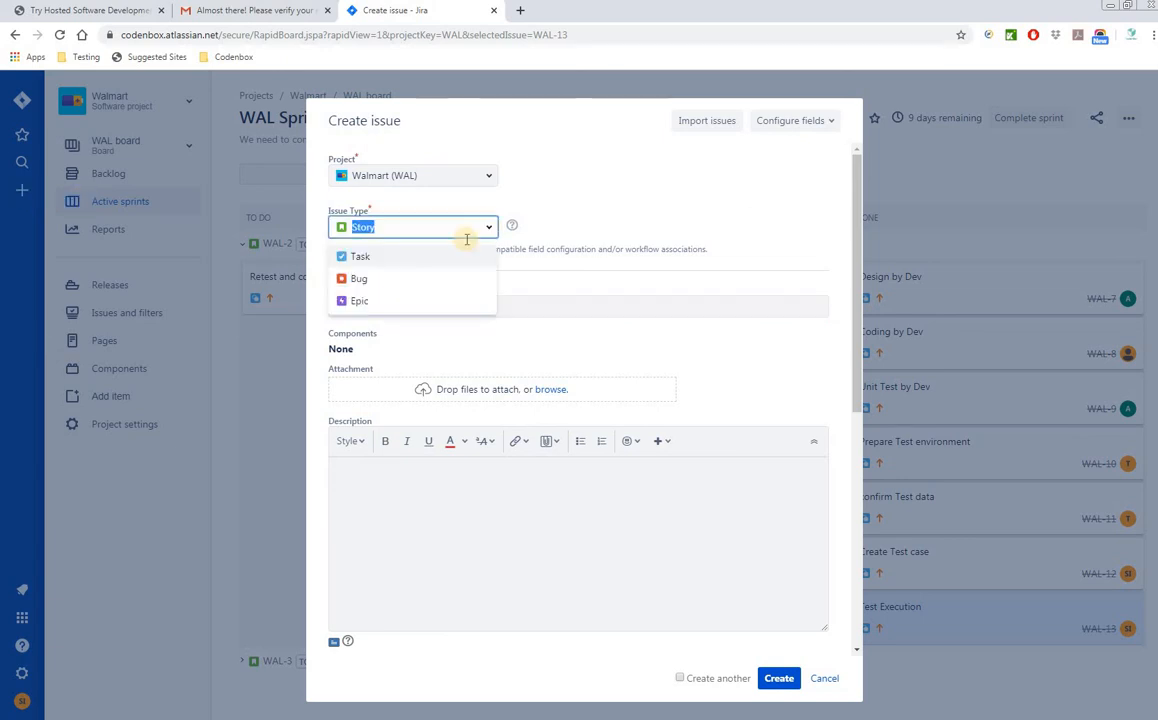
left_click(359, 278)
left_click(376, 306)
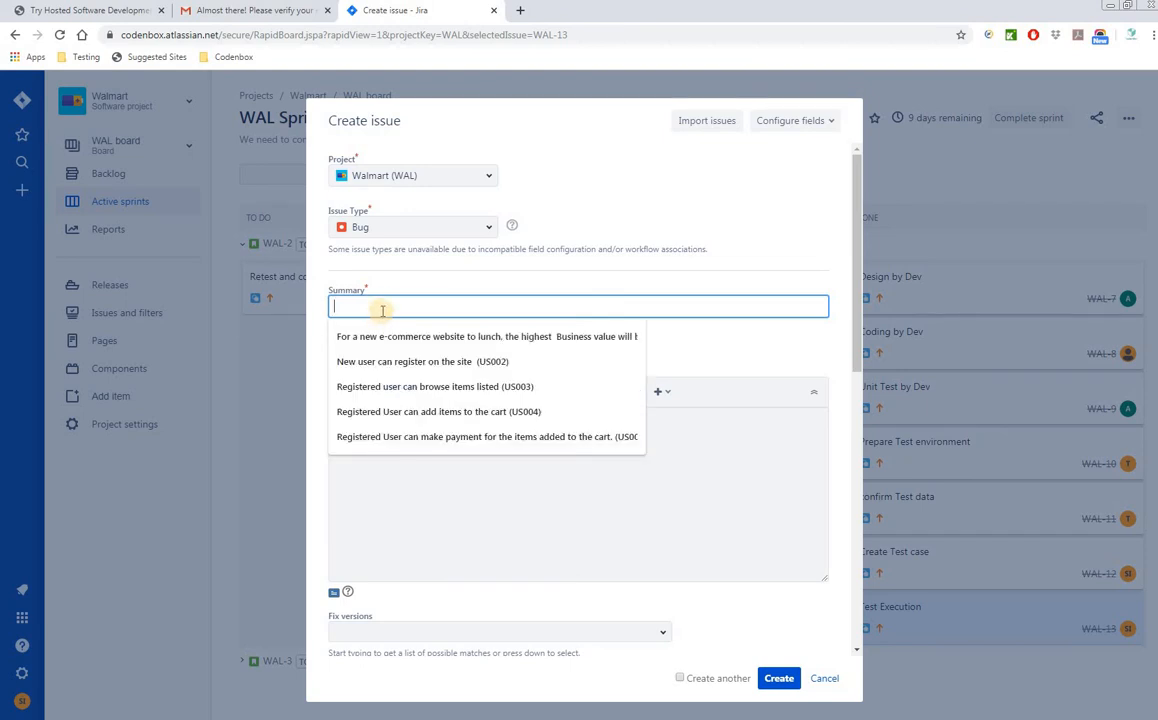
type("nable ")
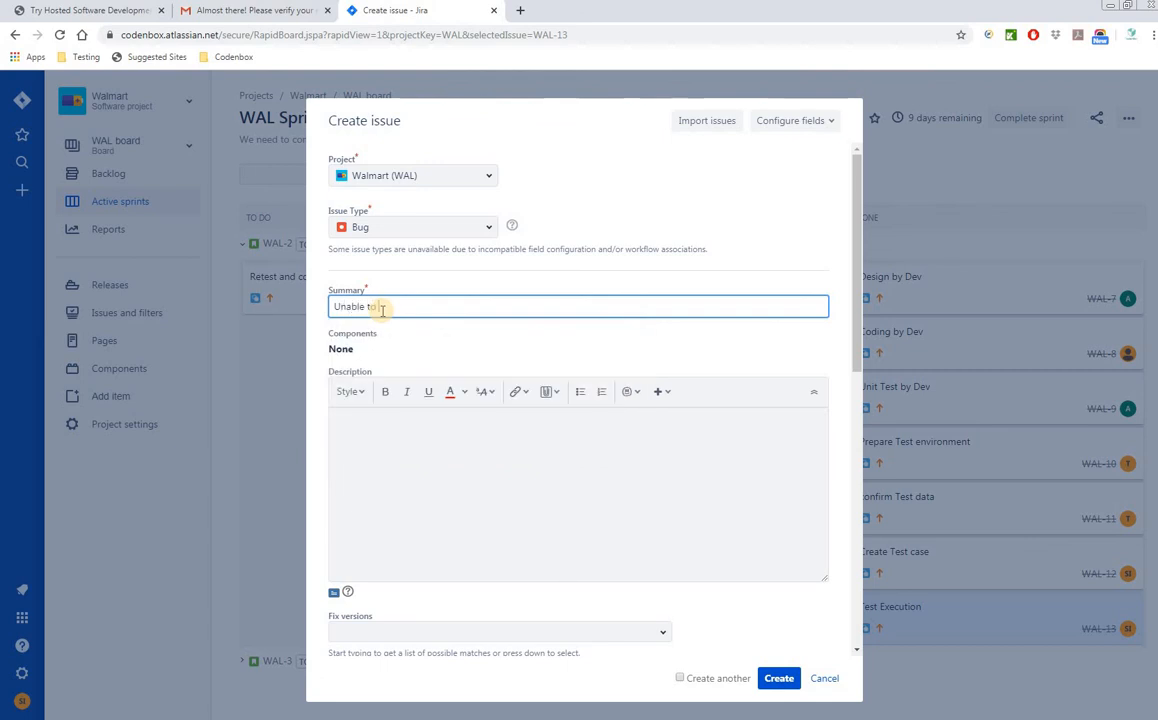
type("to sayment throug")
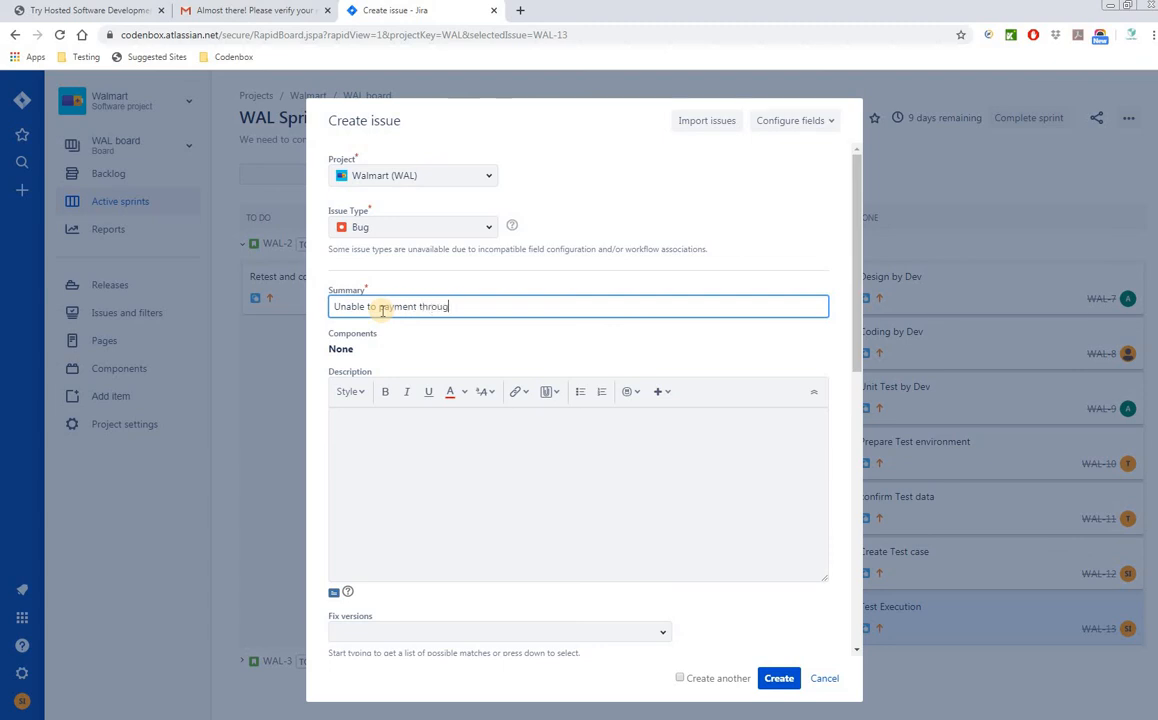
type("h visa card as a")
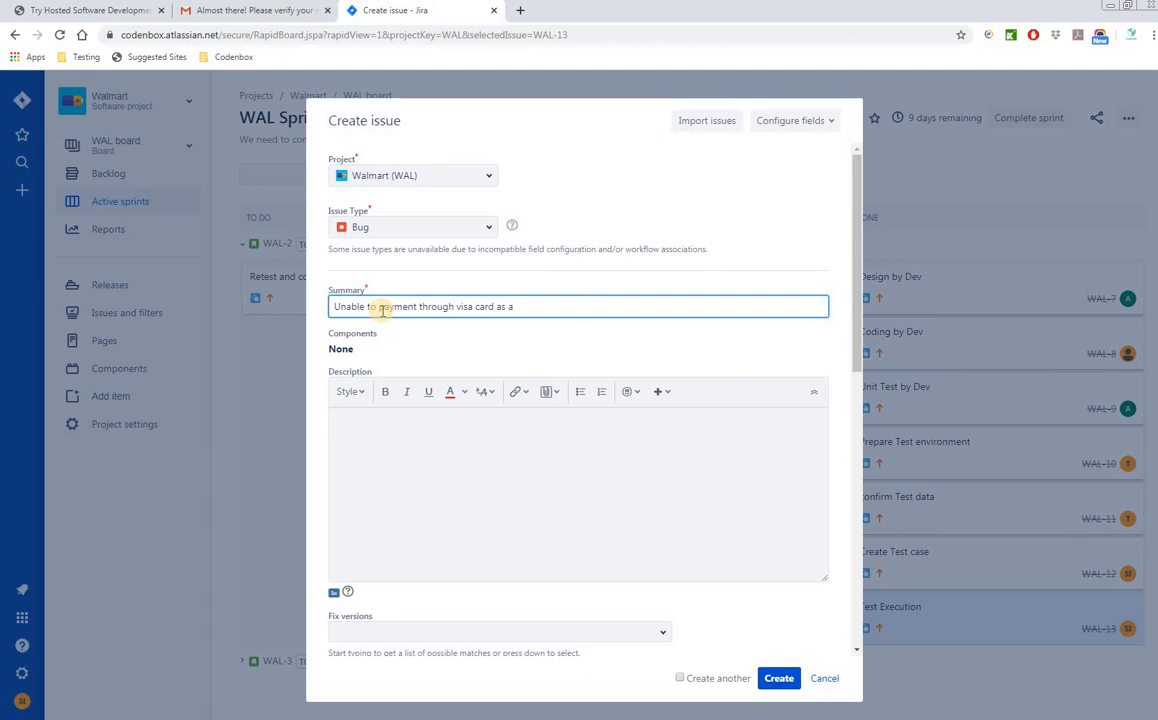
key("BackSpace")
type("unregist")
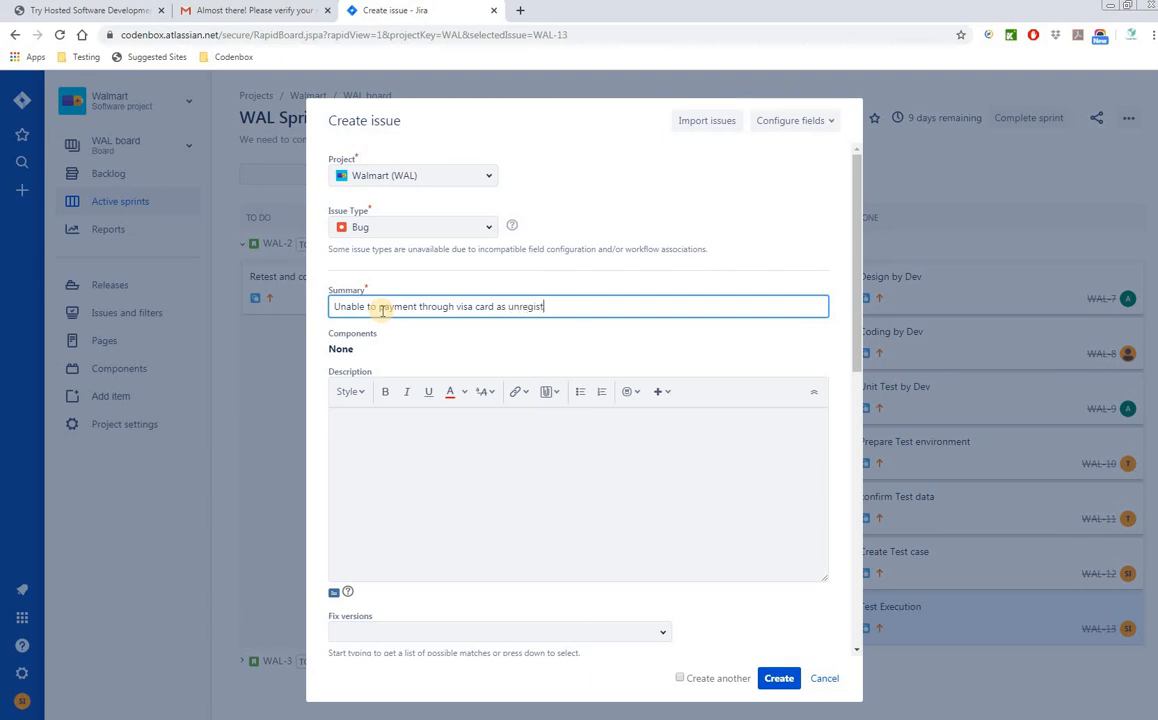
type("ered user")
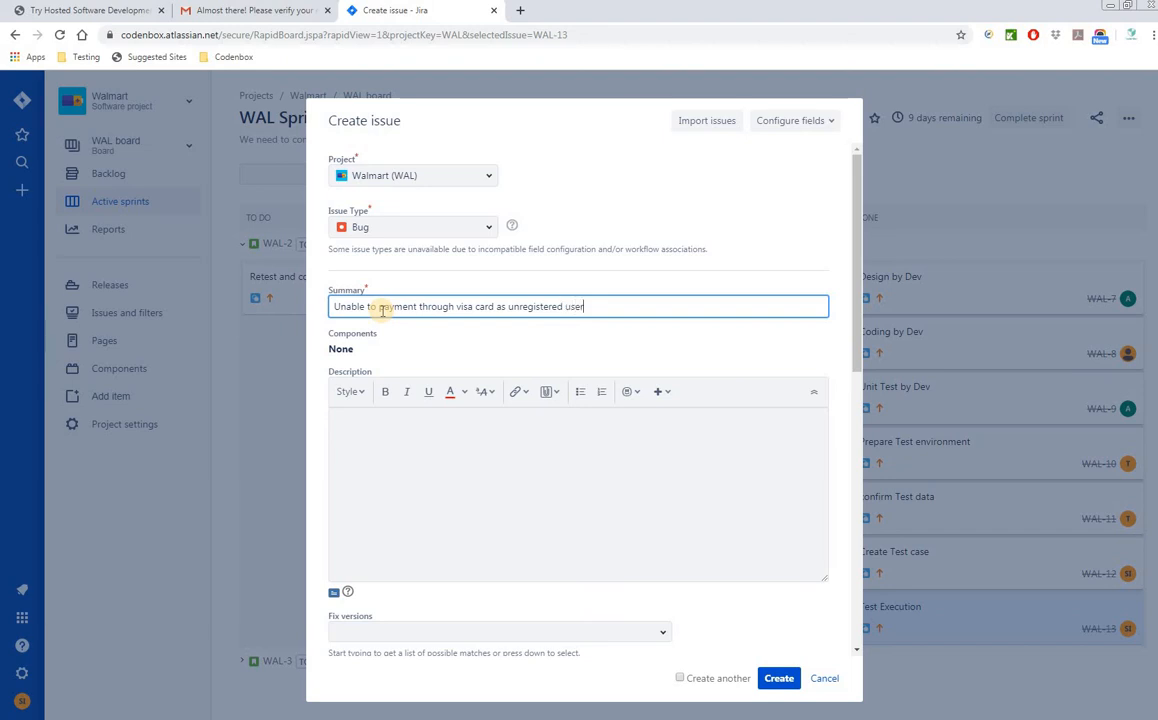
left_click(420, 448)
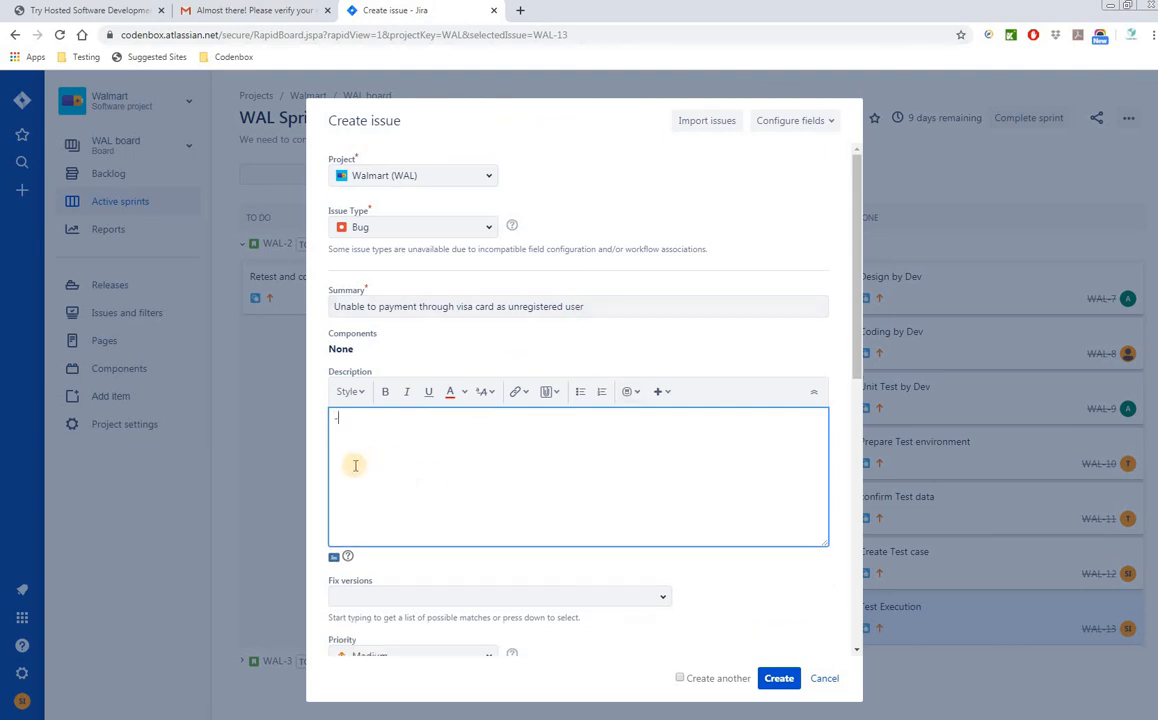
type("- go to ")
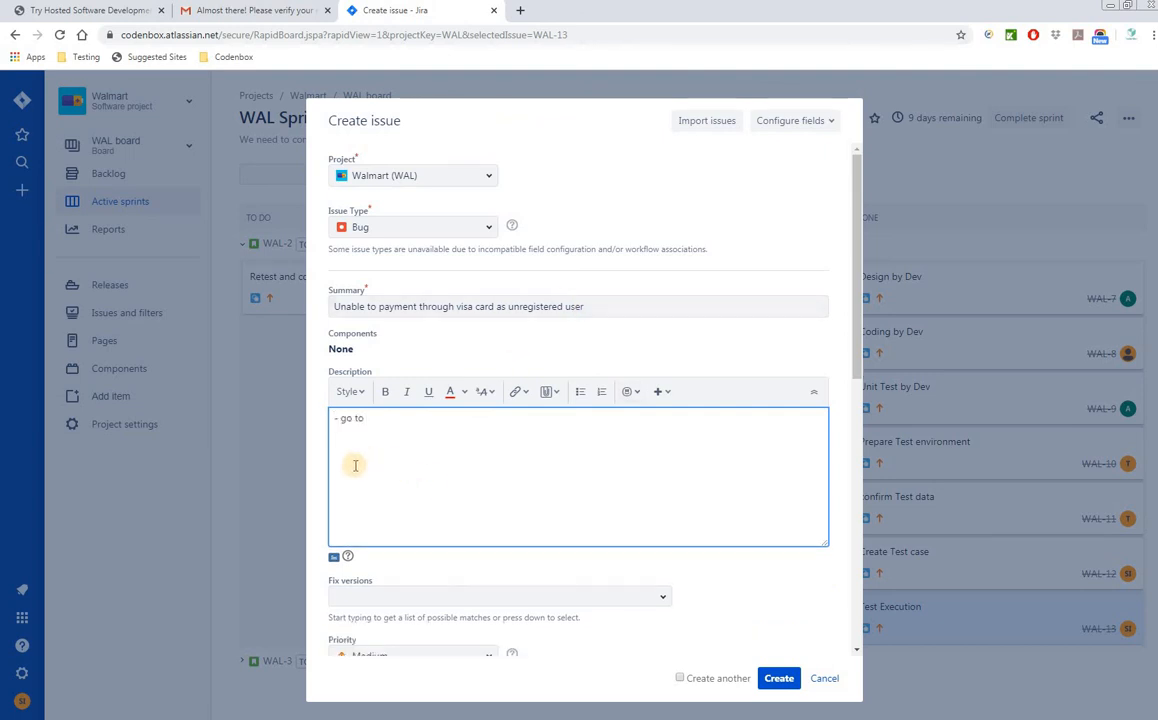
type("www.")
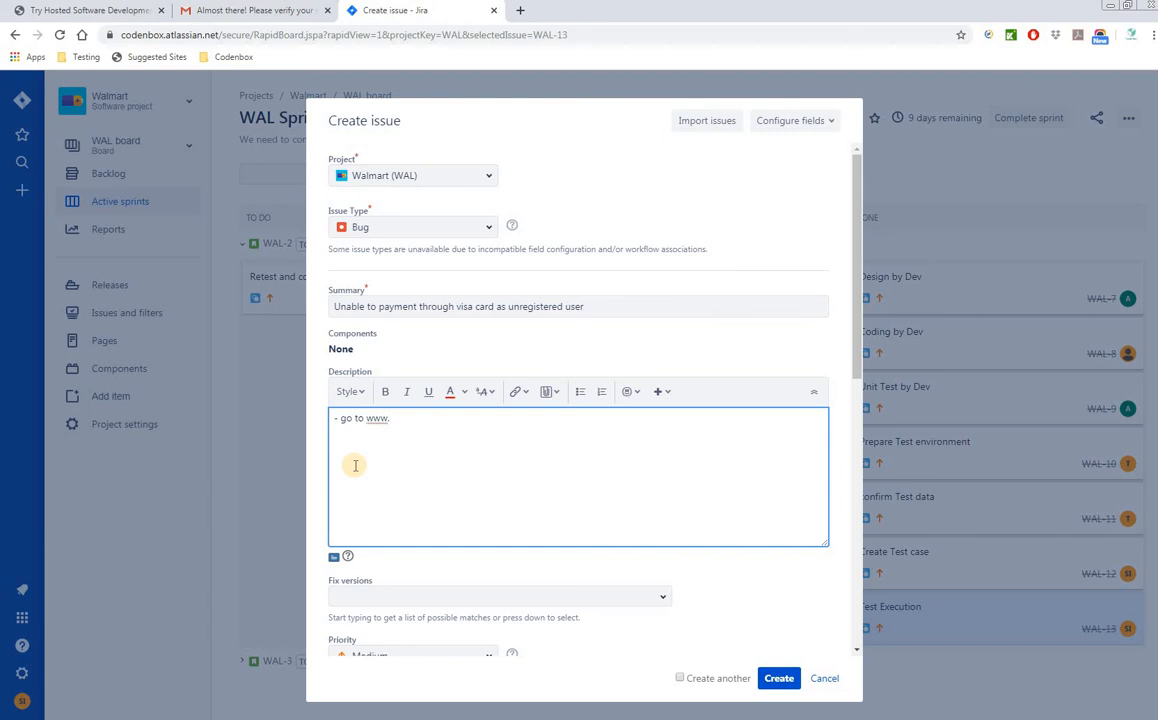
type("walmart.com")
key("Return")
type("-")
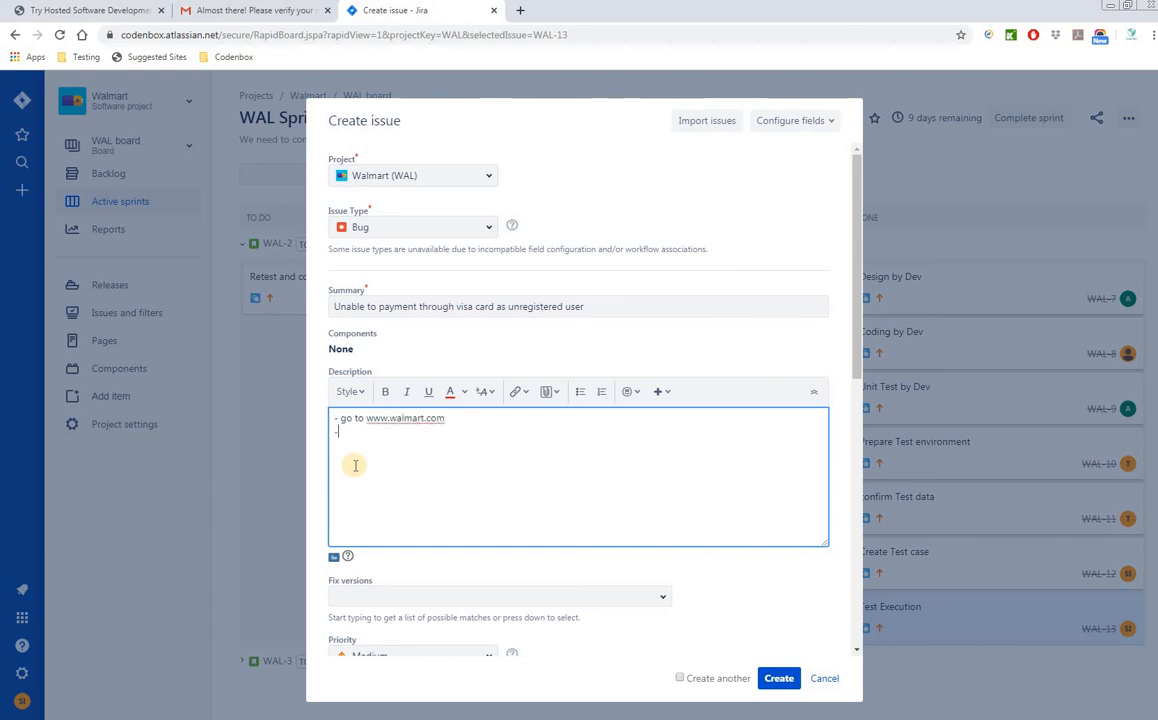
type("Sear")
key("BackSpace")
key("BackSpace")
key("BackSpace")
type("-Type tabel in Se")
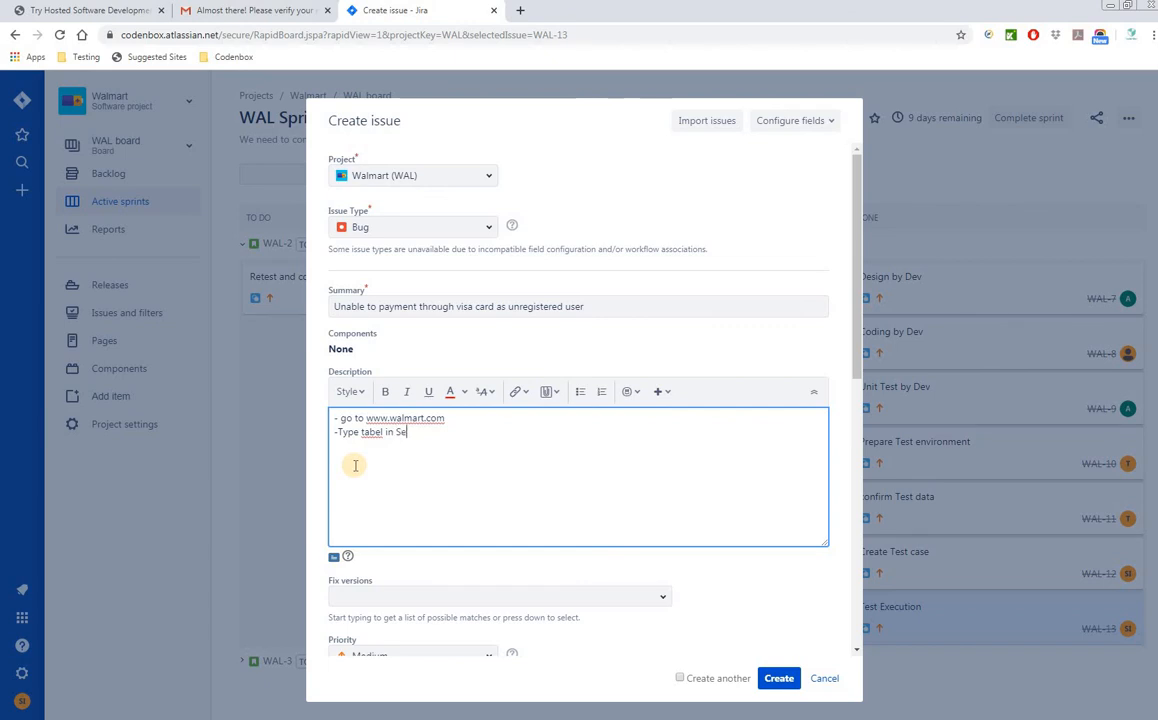
type("arch box")
- Add the steps '-add the 1st item in the cart' and '-click on payment' to the description
key("Return")
type("-add the 1st ")
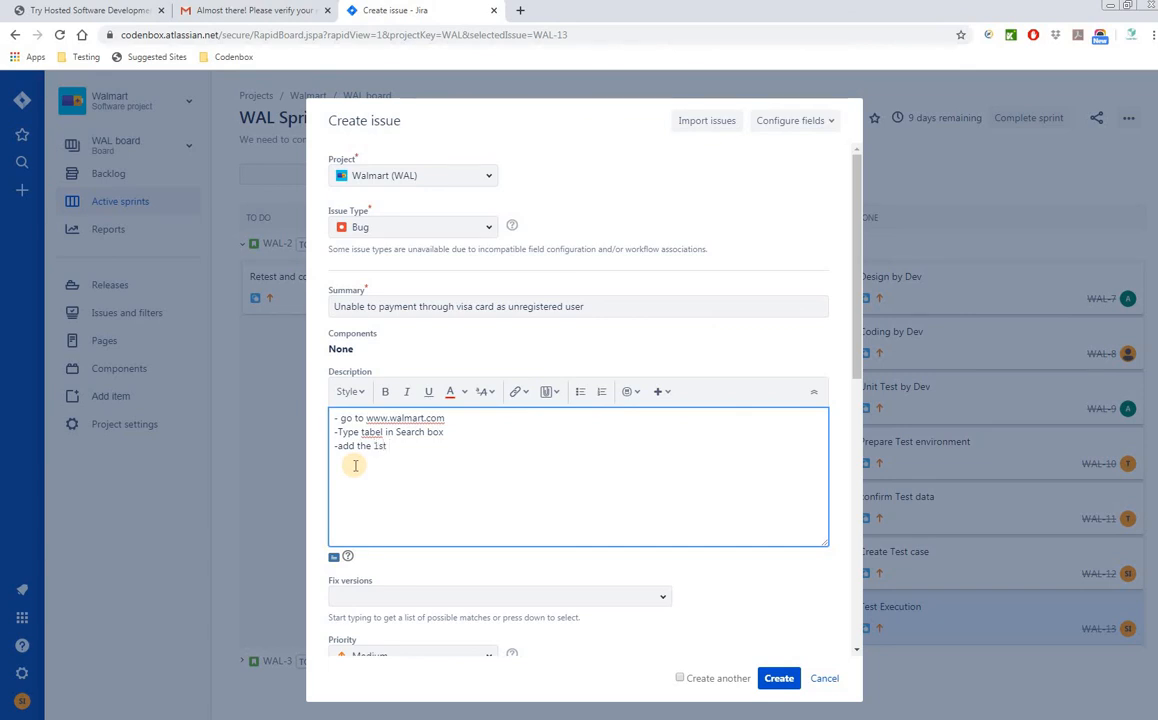
type("item ")
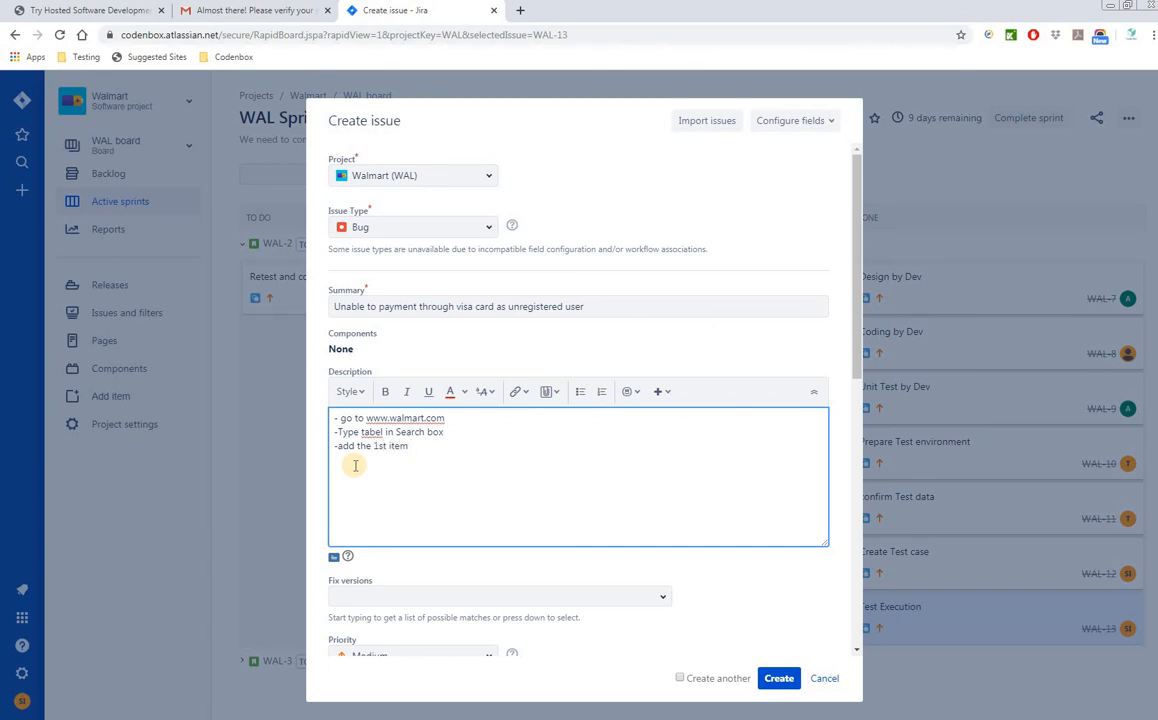
type("in the cart")
key("Return")
type("-click")
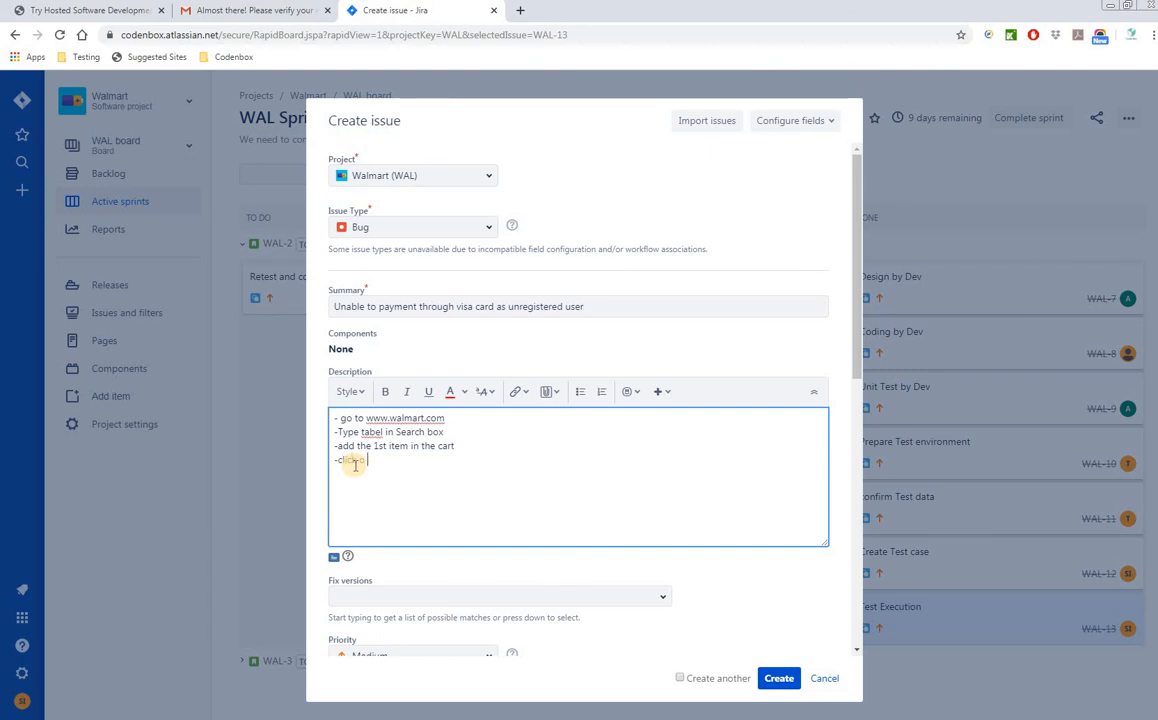
type(" on pa")
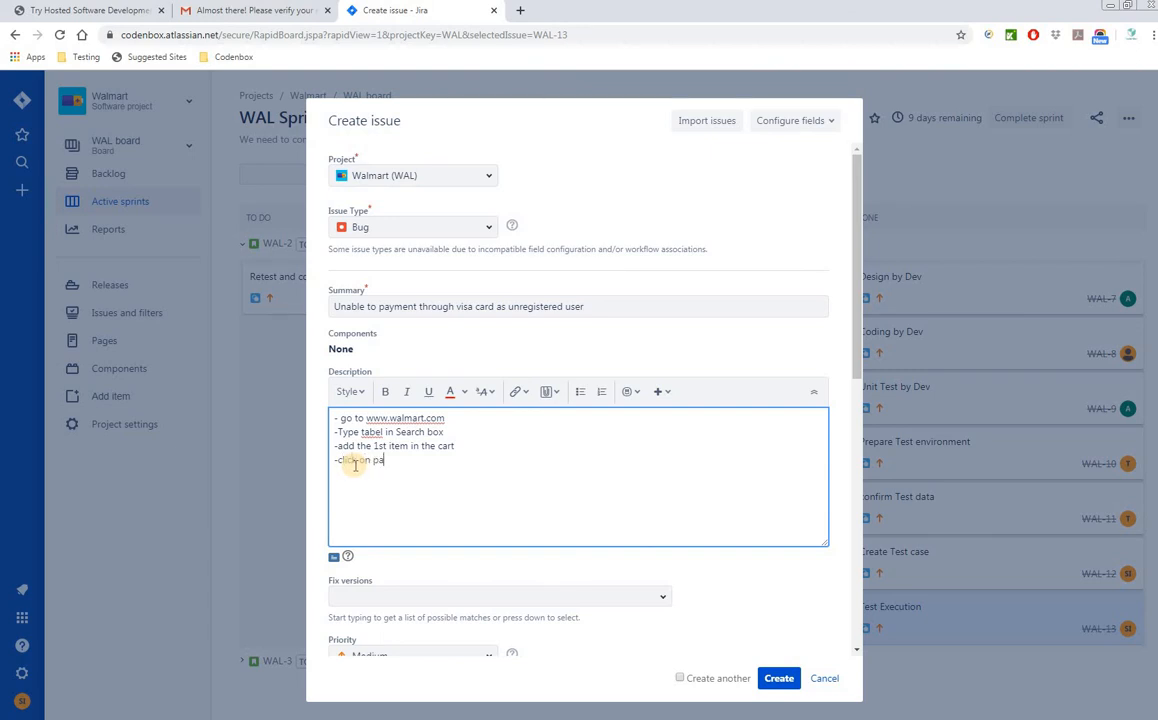
type("yment")
- Add the description step '-Select visa card', removing the duplicated 'click on' words
key("Return")
type("-Select visa ")
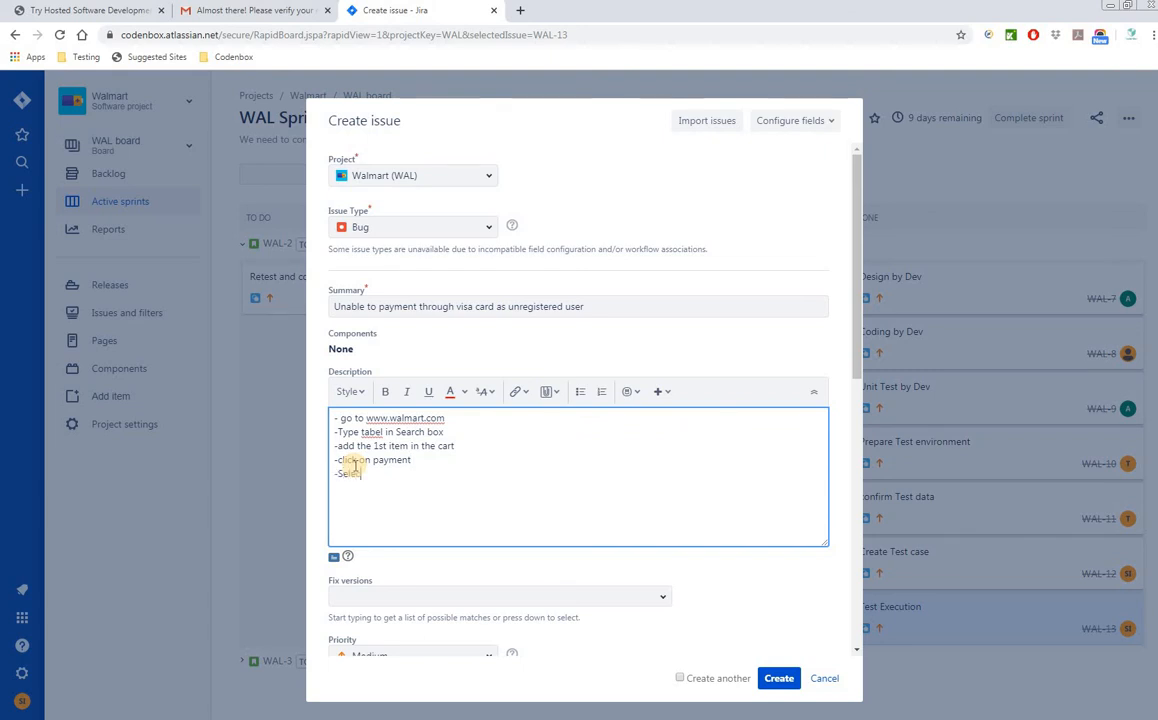
type("card ")
type("-")
type("click on")
key("BackSpace")
key("BackSpace")
key("BackSpace")
- Add 'Then you will see the visa card option is disable' and open the Fix versions dropdown
type("Tn")
type("hen you w")
type("ill see ")
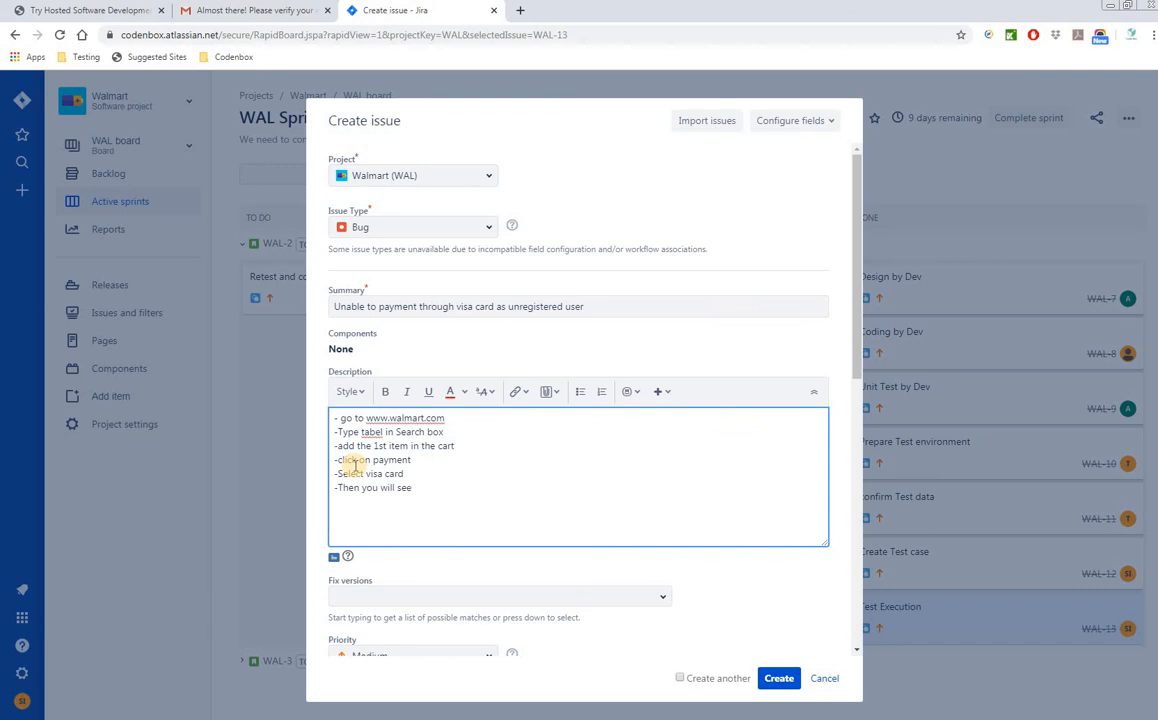
type("the visa ca")
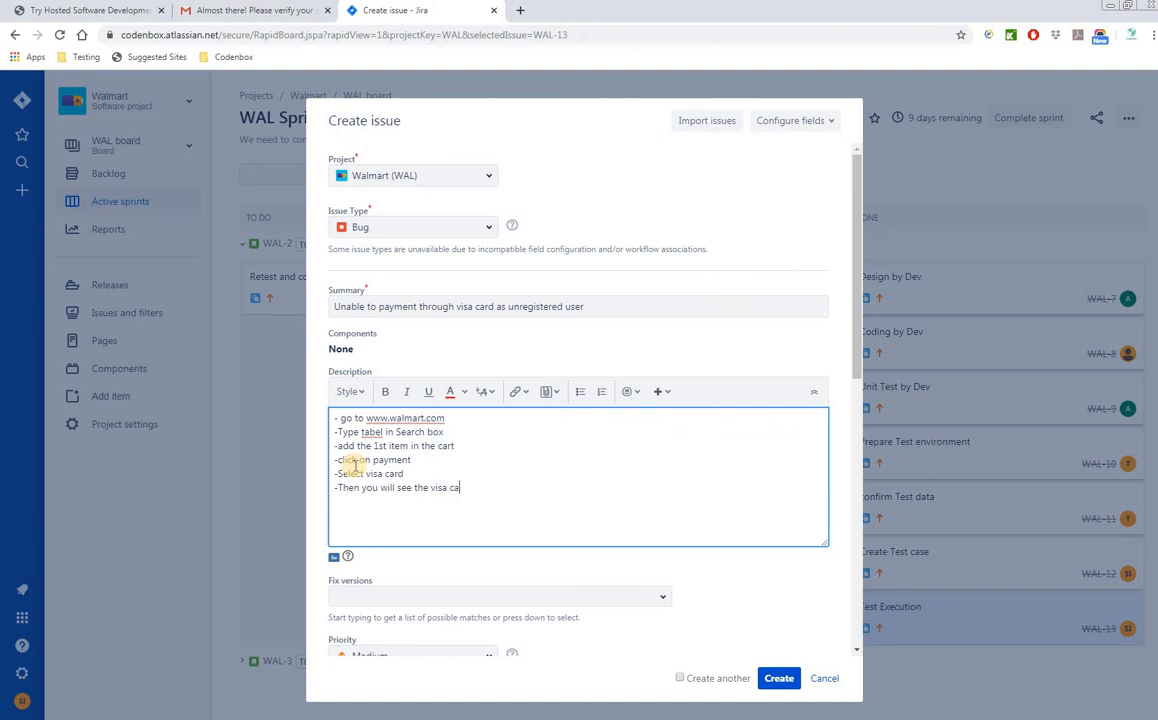
type("rd option is disable")
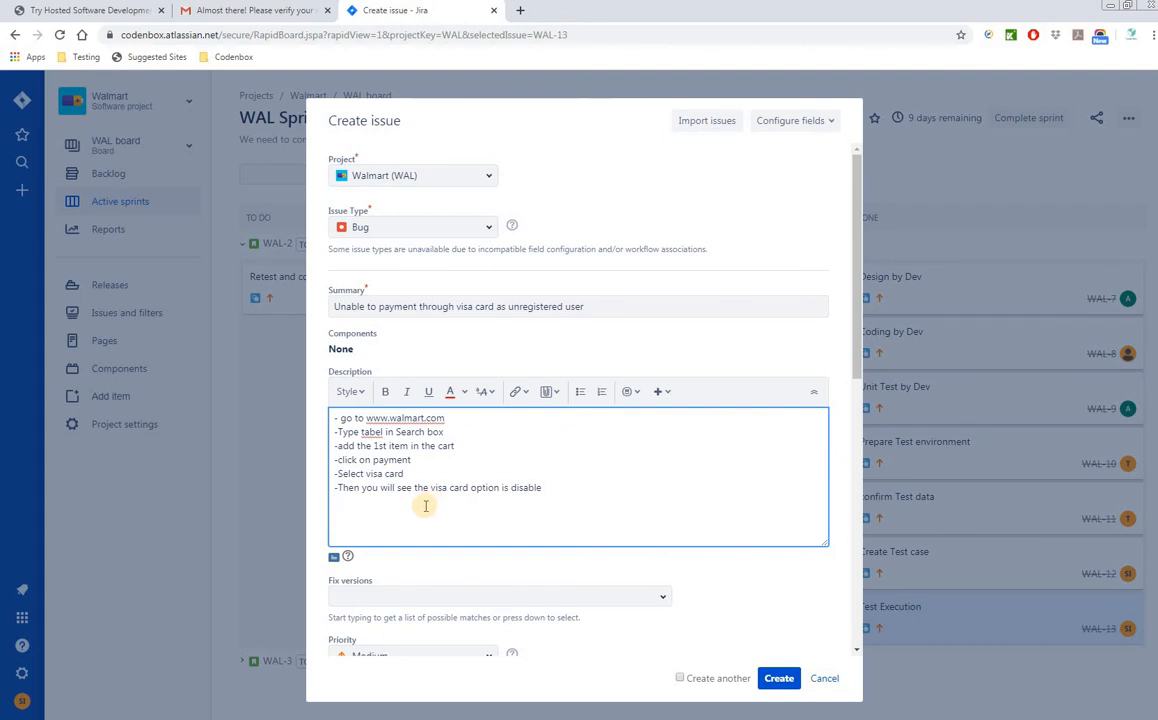
scroll(515, 511, "down", 2)
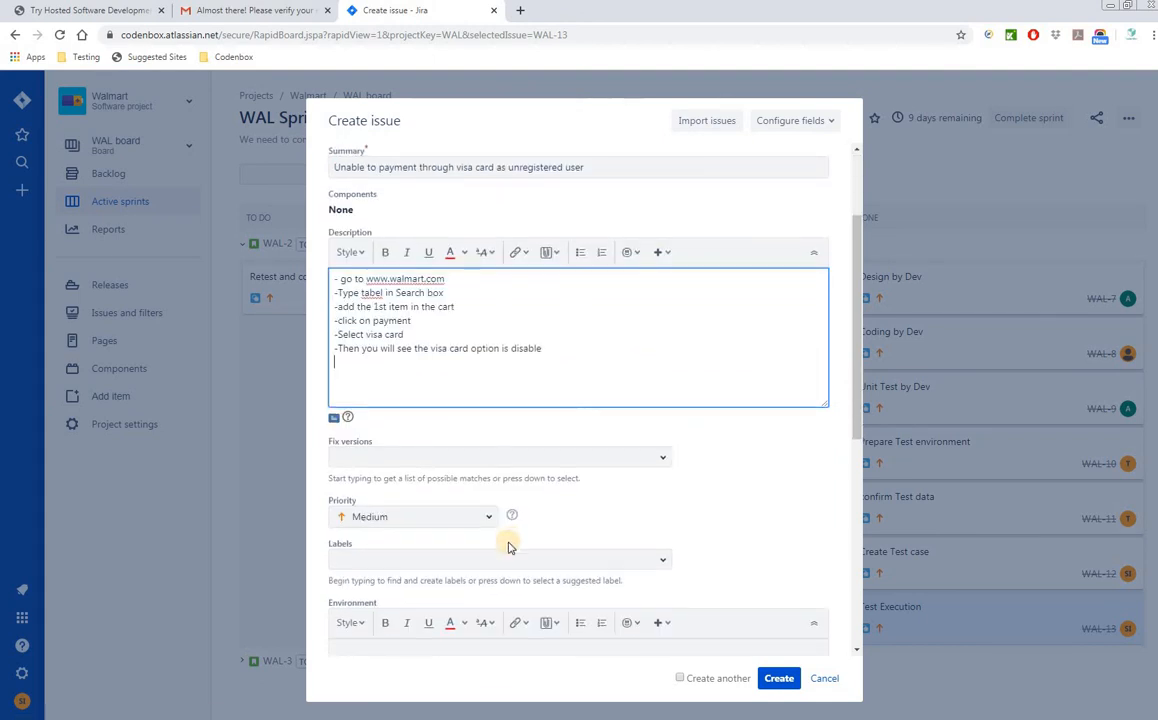
left_click(662, 462)
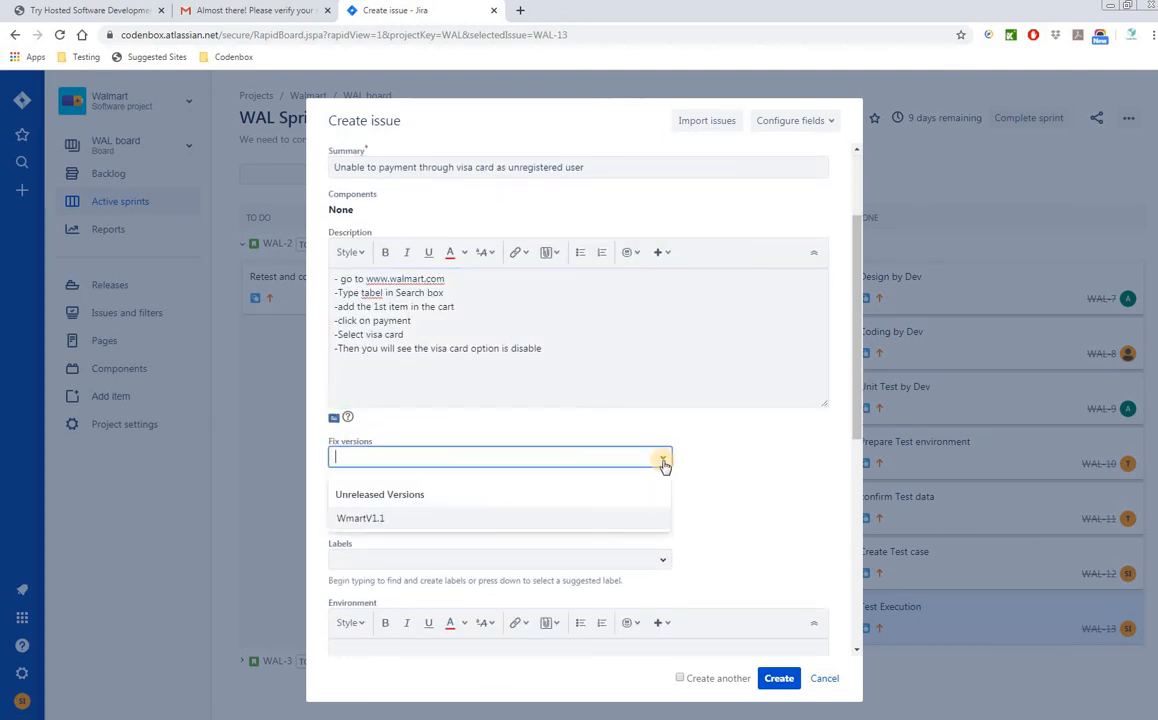
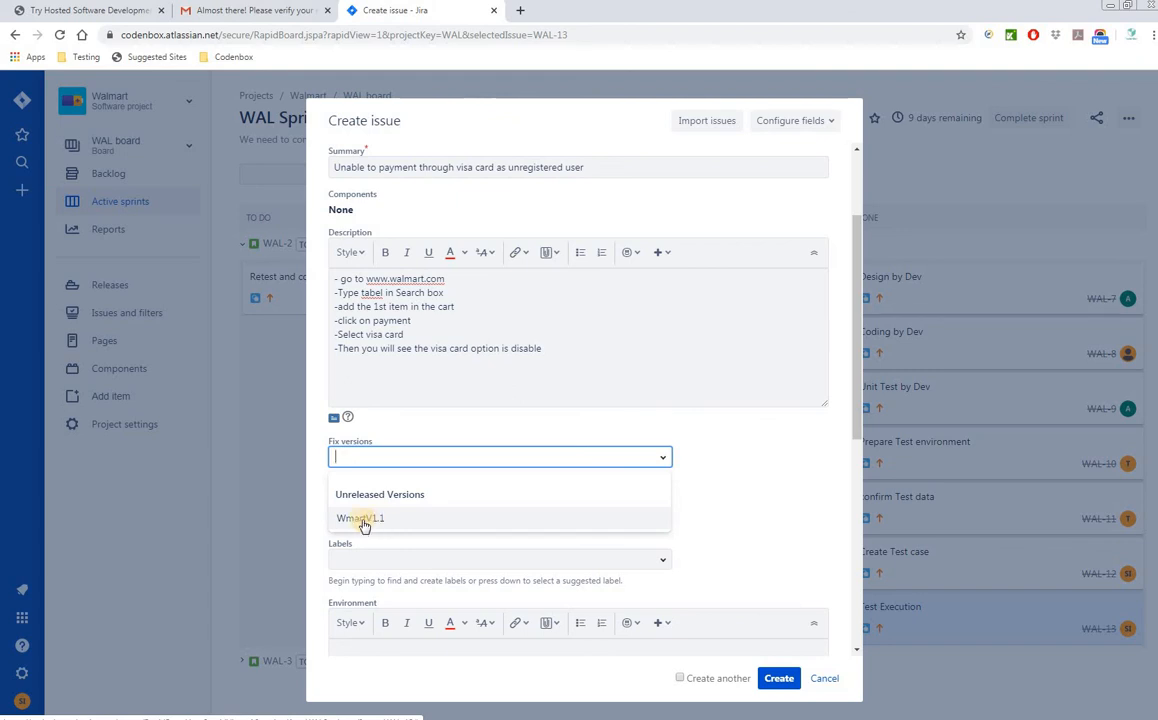
- Set the bug's Fix versions to WmartV1.1 and its Priority to Highest
left_click(641, 522)
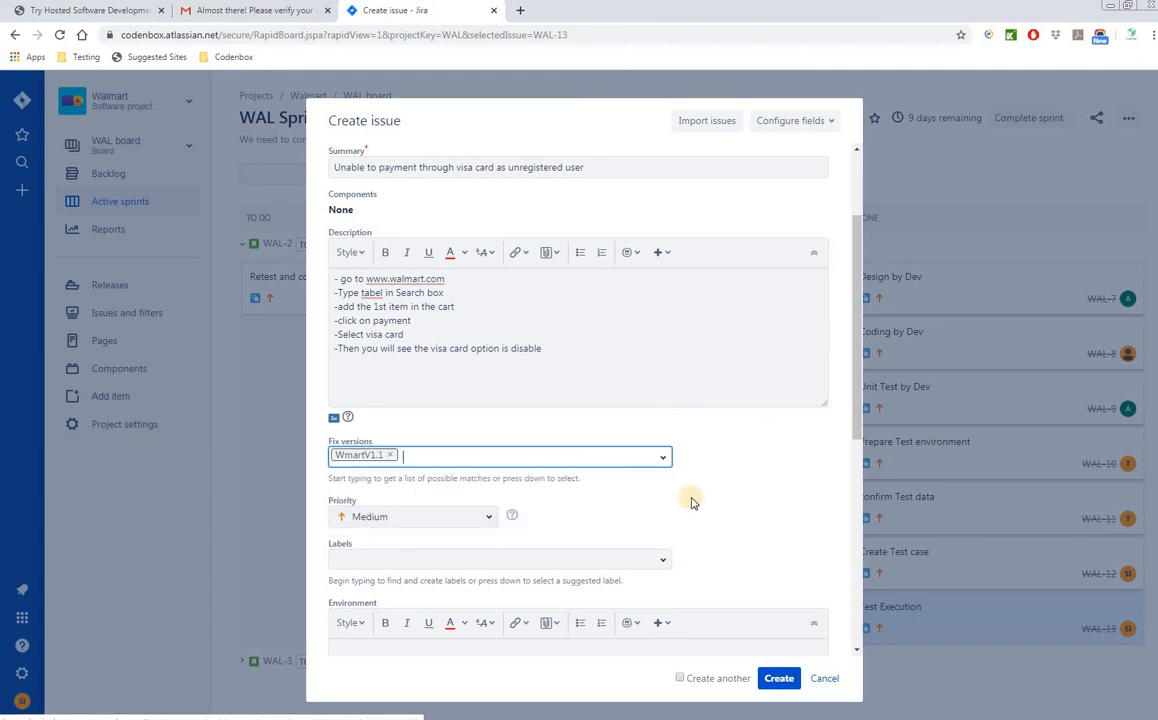
scroll(730, 556, "down", 1)
scroll(730, 556, "down", 2)
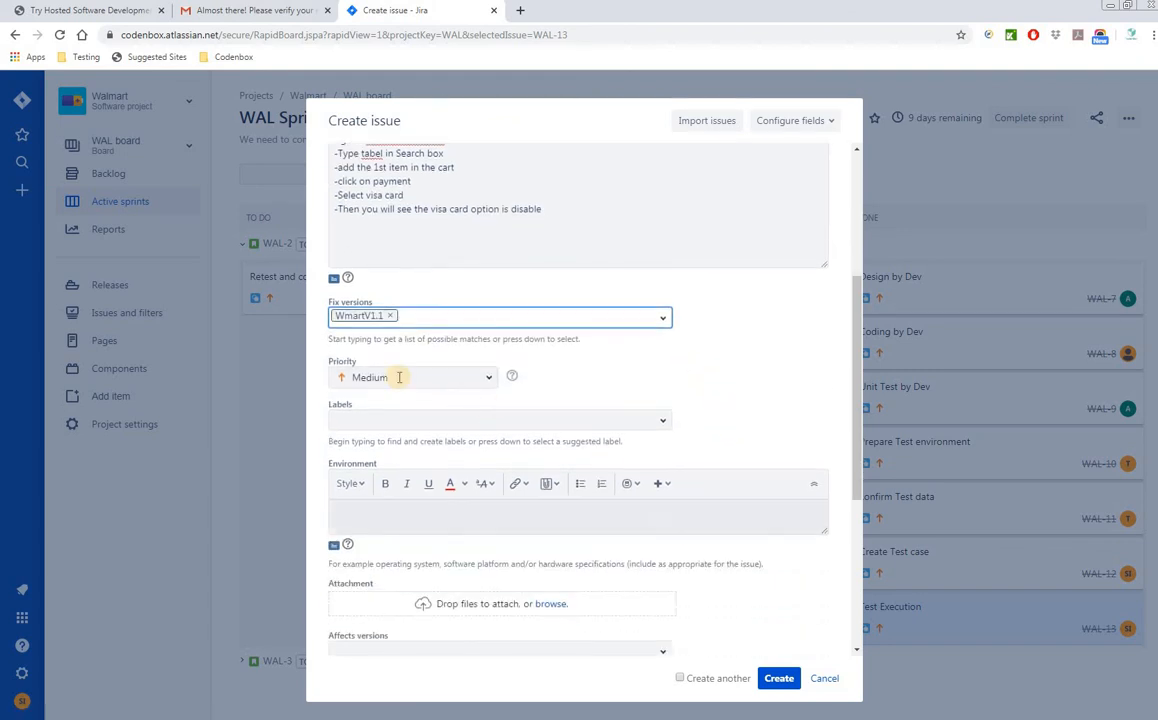
left_click(478, 377)
left_click(435, 407)
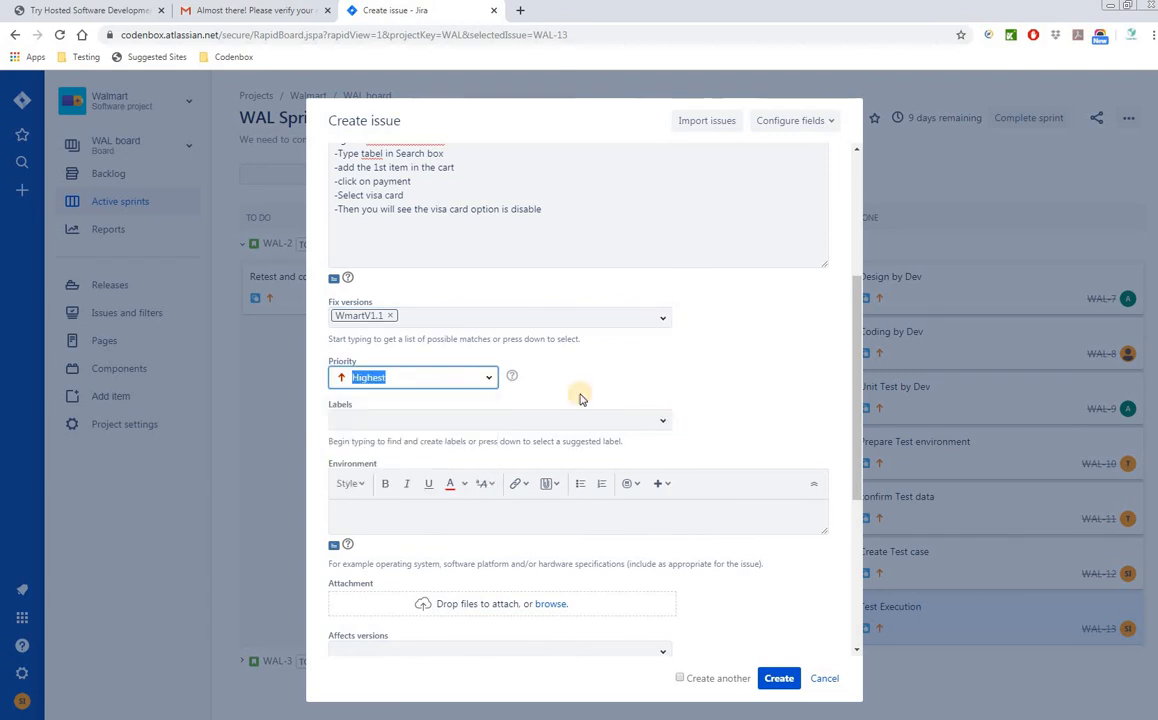
scroll(752, 470, "down", 1)
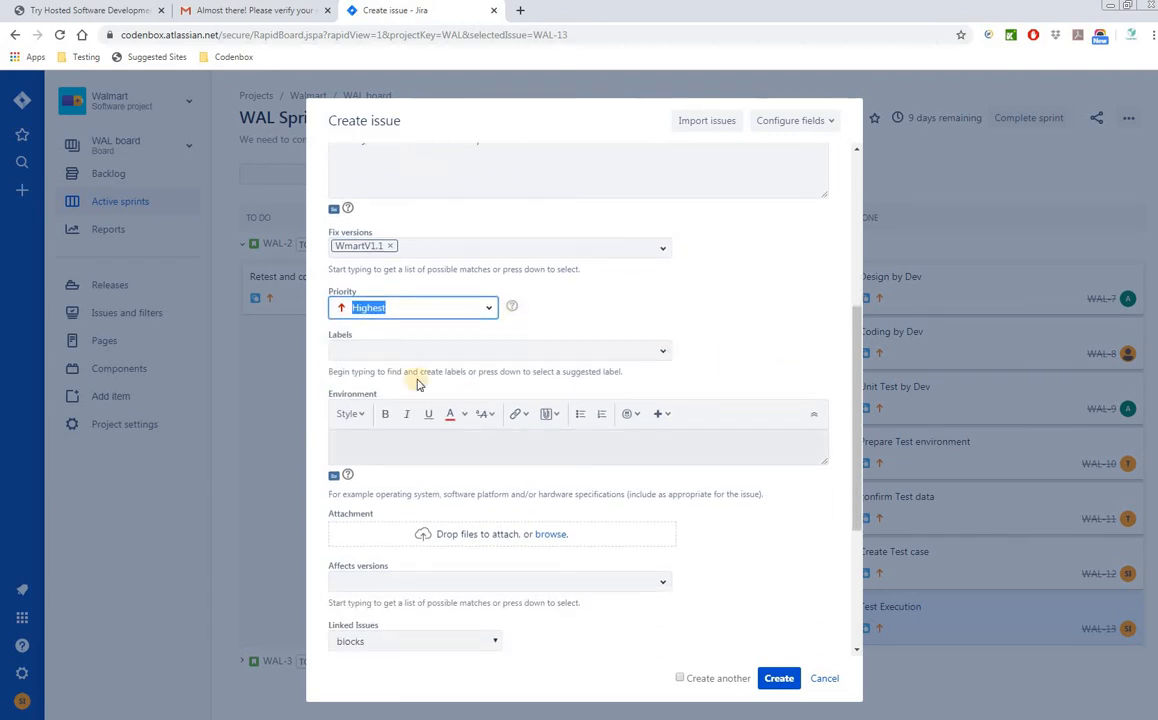
scroll(515, 443, "down", 1)
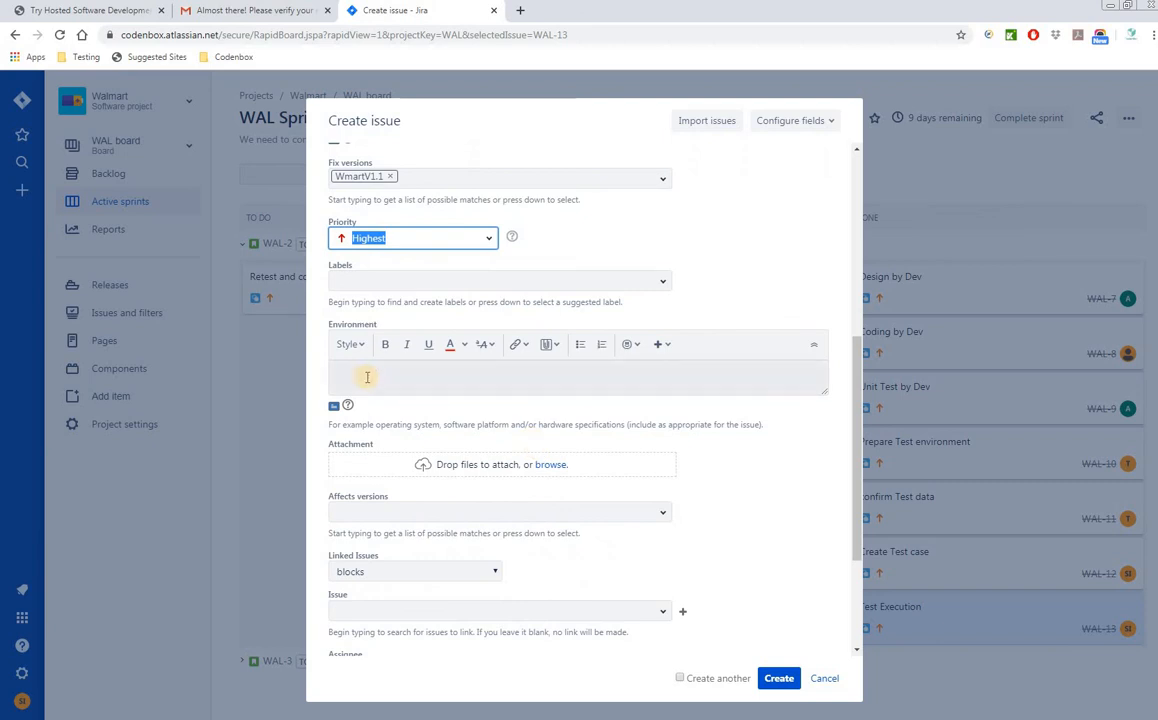
- Enter 'Windows 10.', 'Mac os 12.07' and 'chrome latest version' on separate Environment lines
left_click(367, 376)
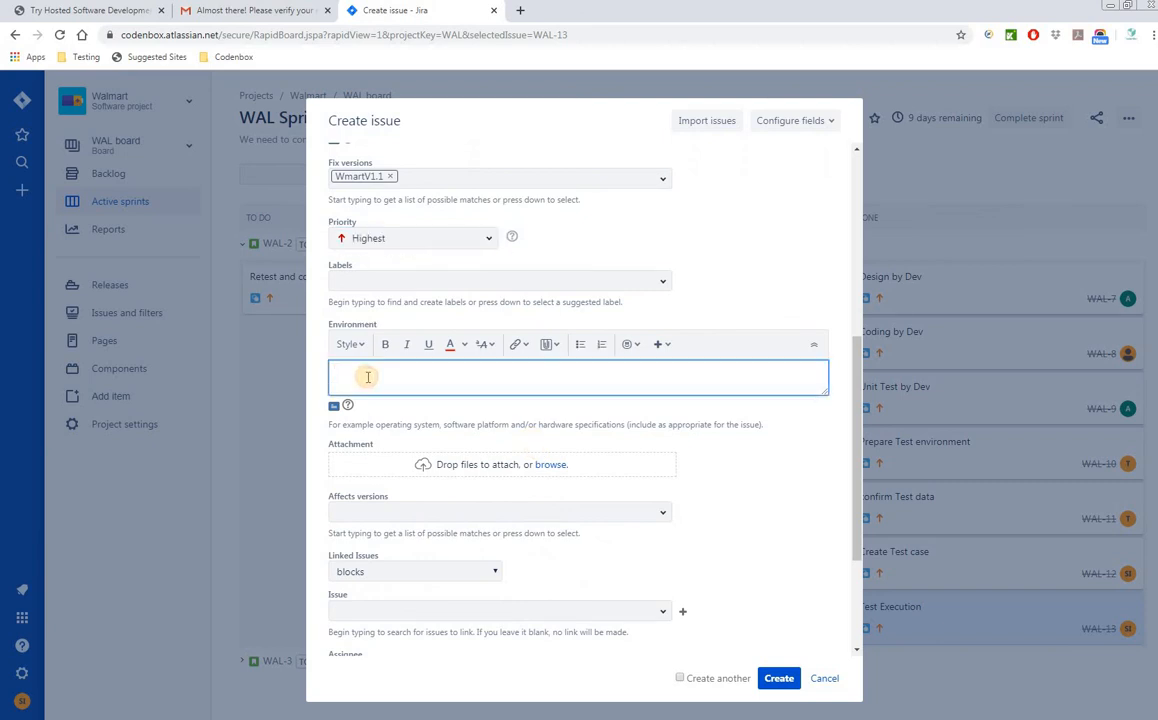
type("Windows 10. Mac")
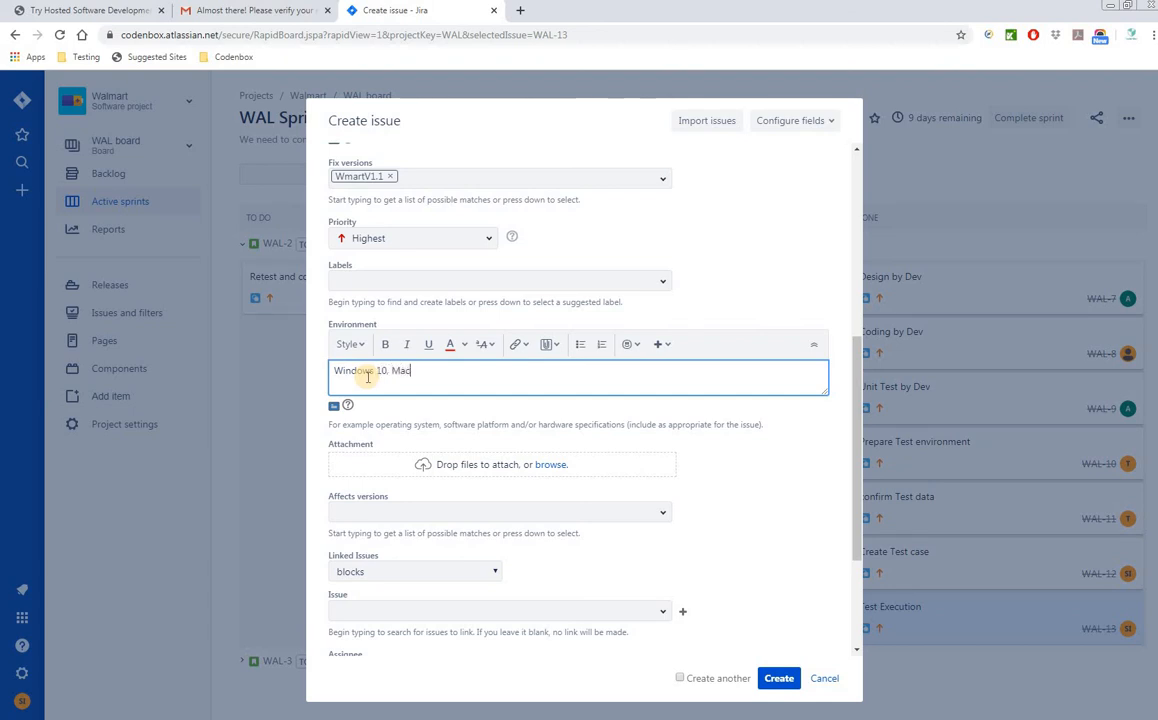
type(" os 12.07, chrome ")
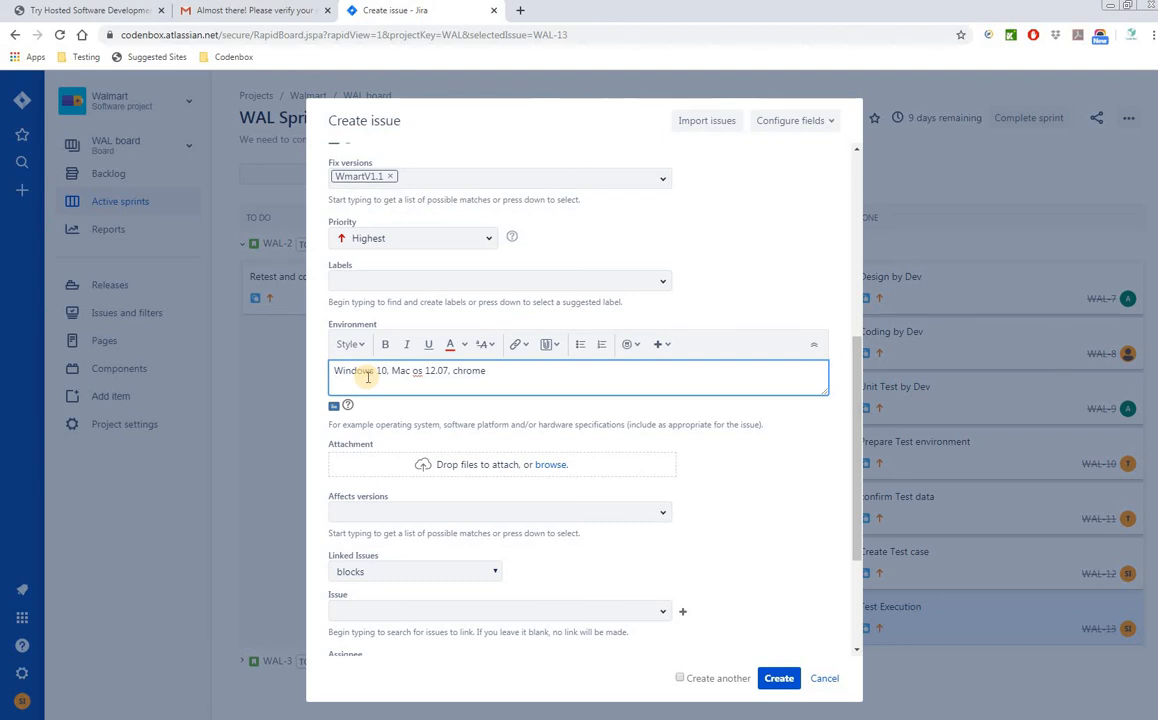
type("latest version")
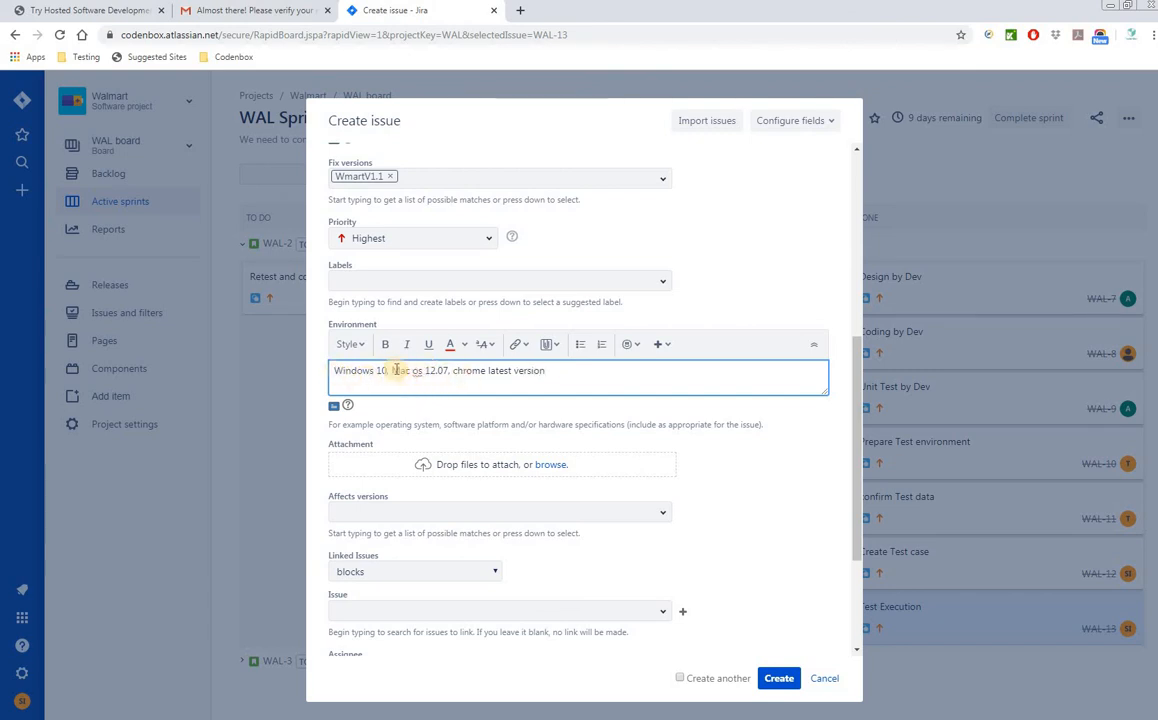
left_click(392, 370)
key("Return")
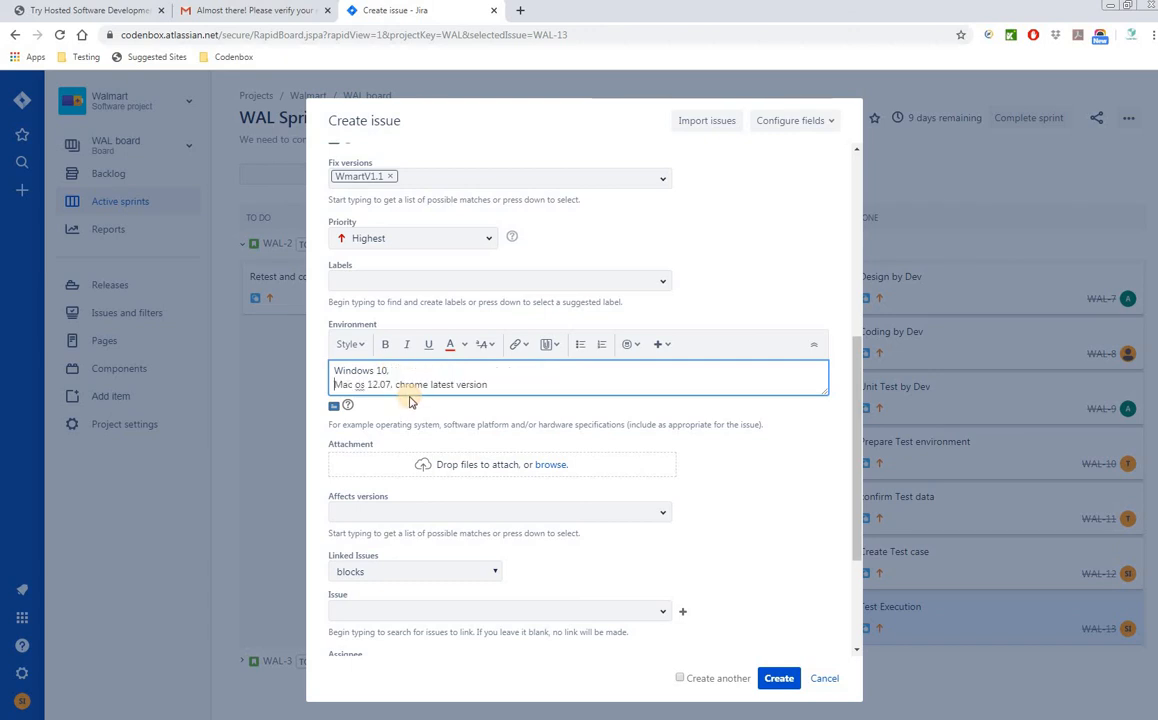
left_click(394, 384)
key("Return")
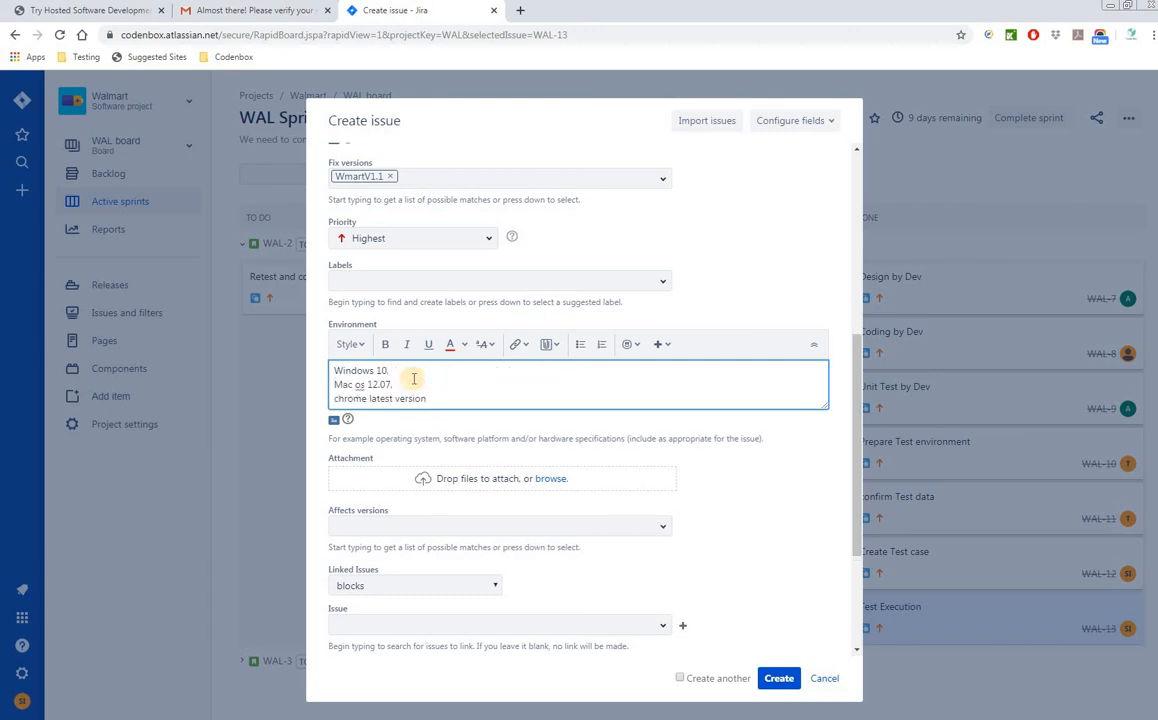
scroll(461, 390, "down", 2)
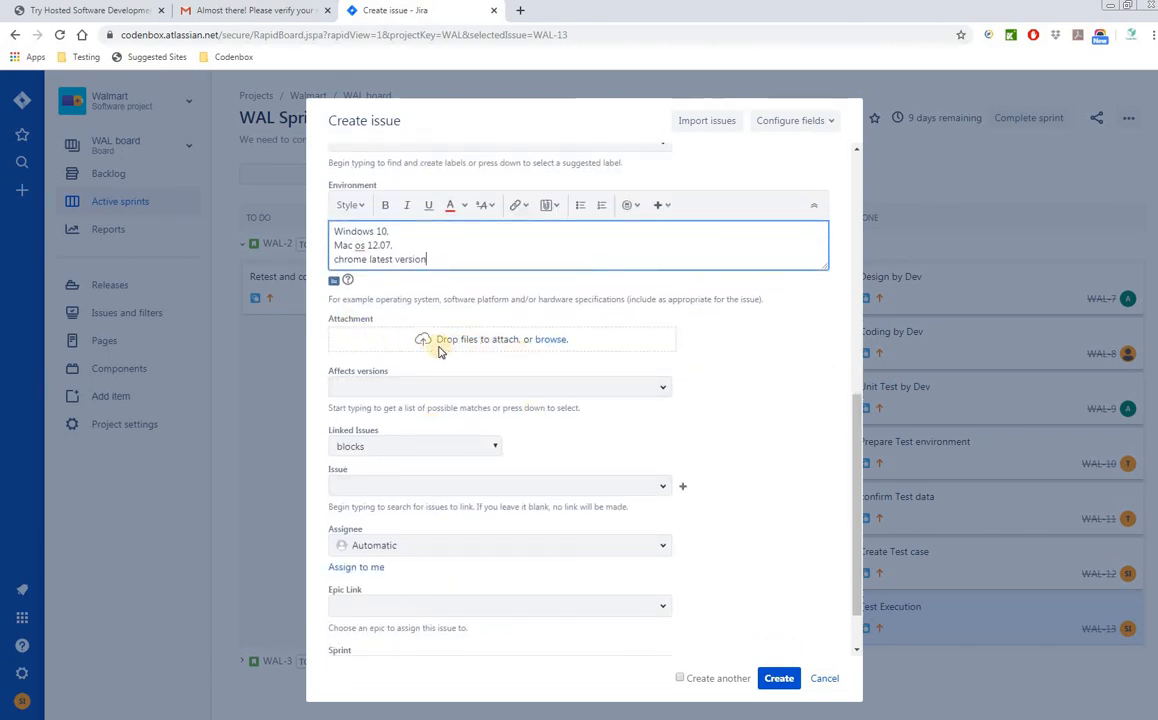
- Set Affects versions to WmartV1.1 and browse the Linked Issues list without linking any issue
left_click(663, 390)
left_click(385, 449)
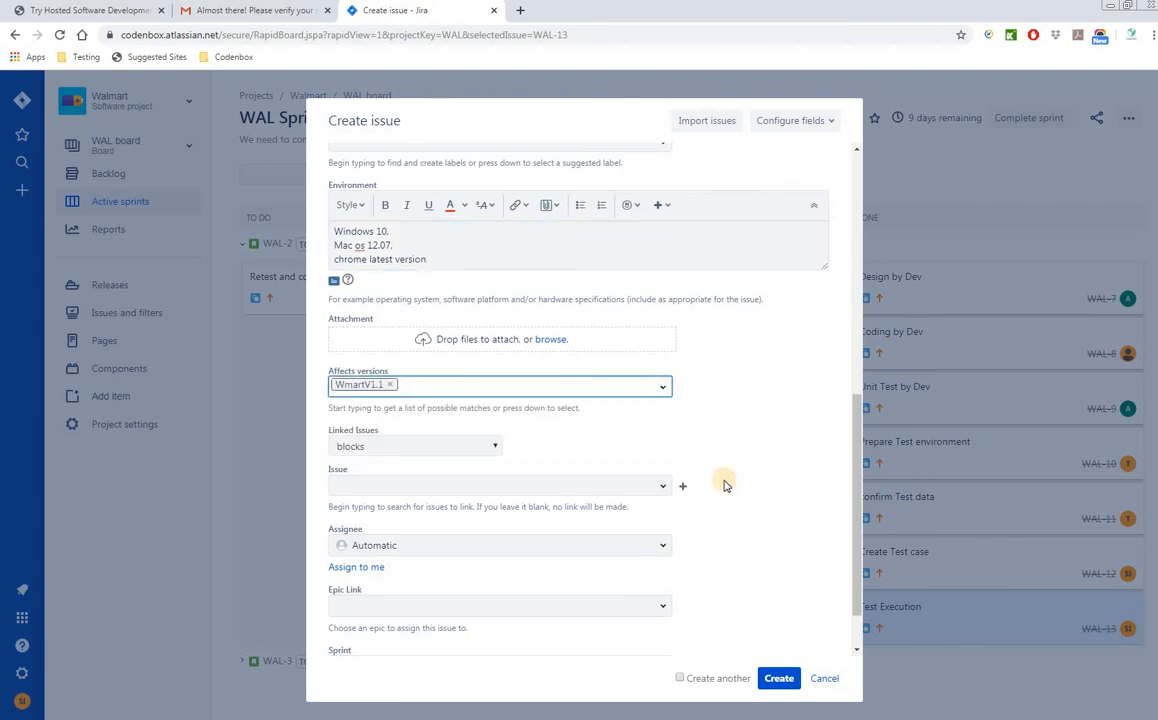
scroll(724, 483, "down", 1)
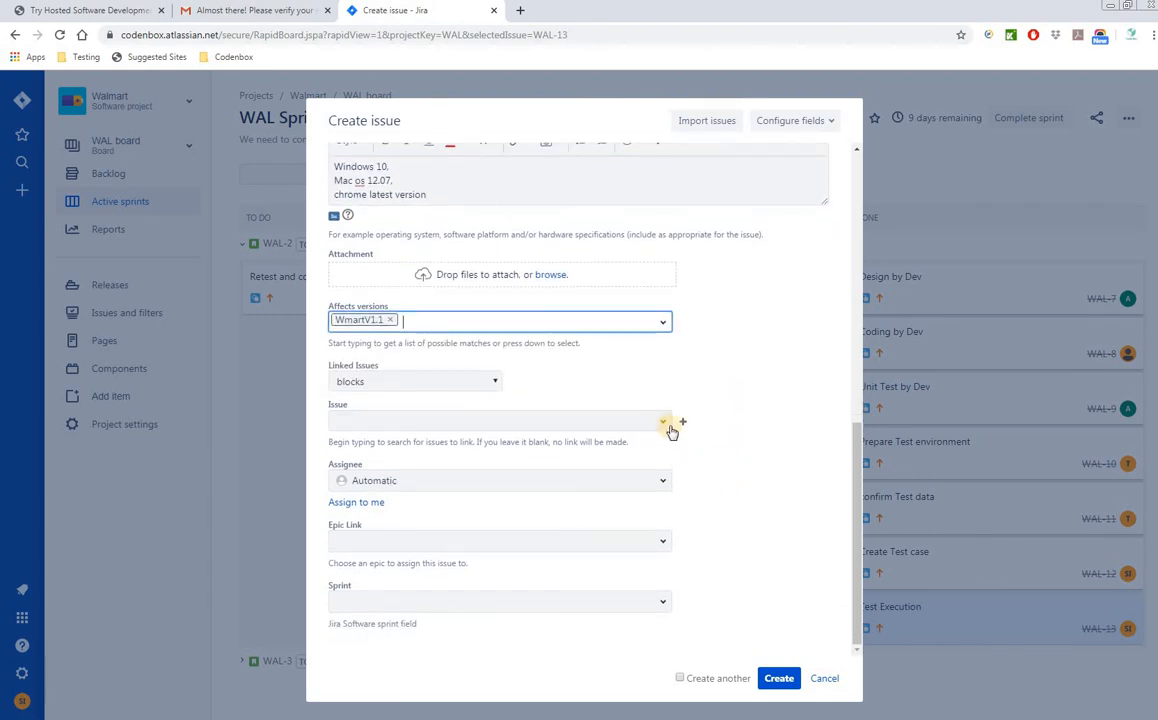
left_click(664, 424)
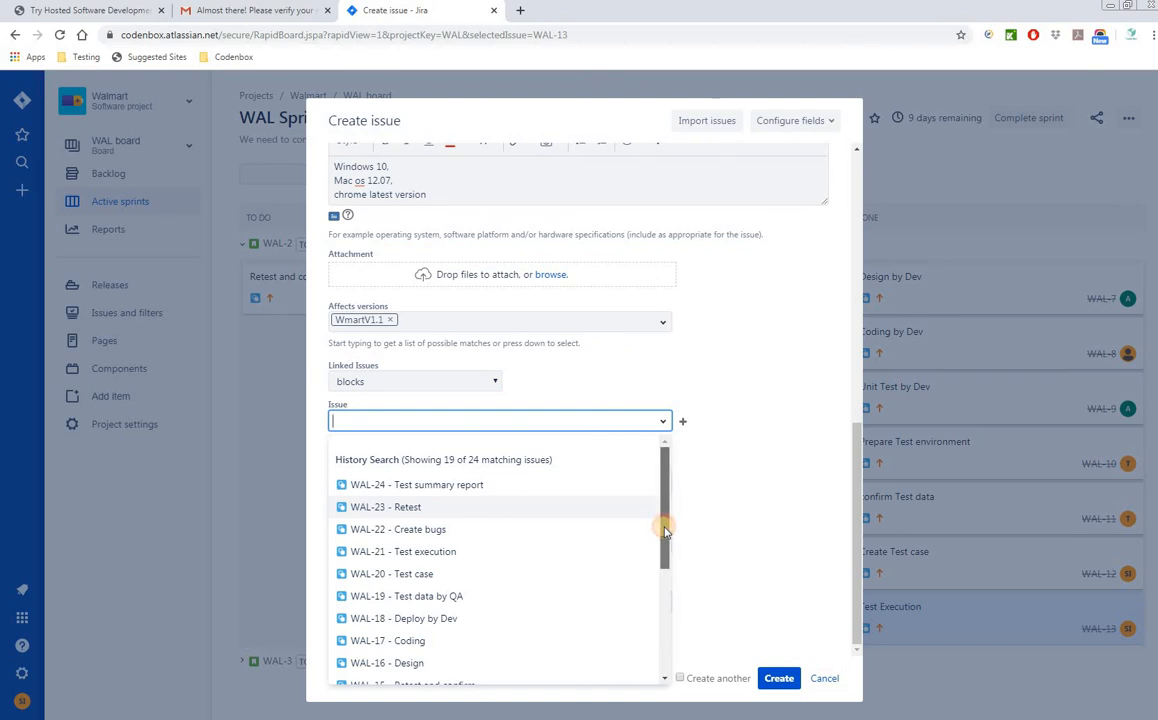
scroll(665, 530, "down", 5)
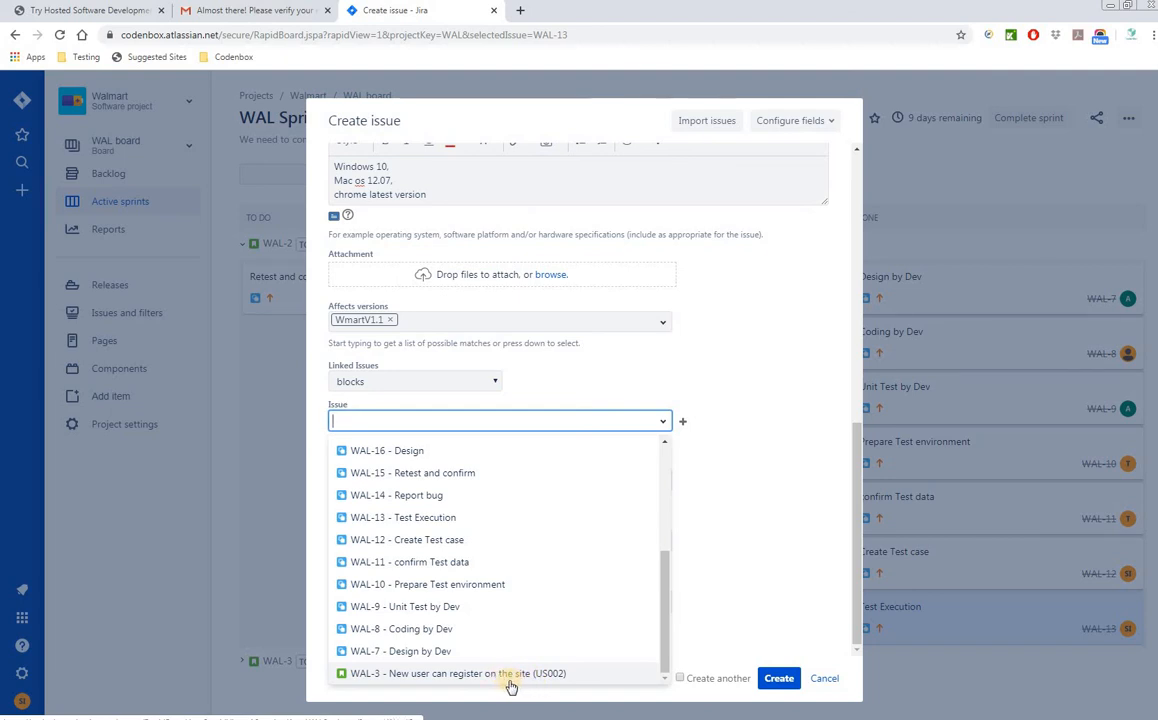
scroll(550, 648, "up", 5)
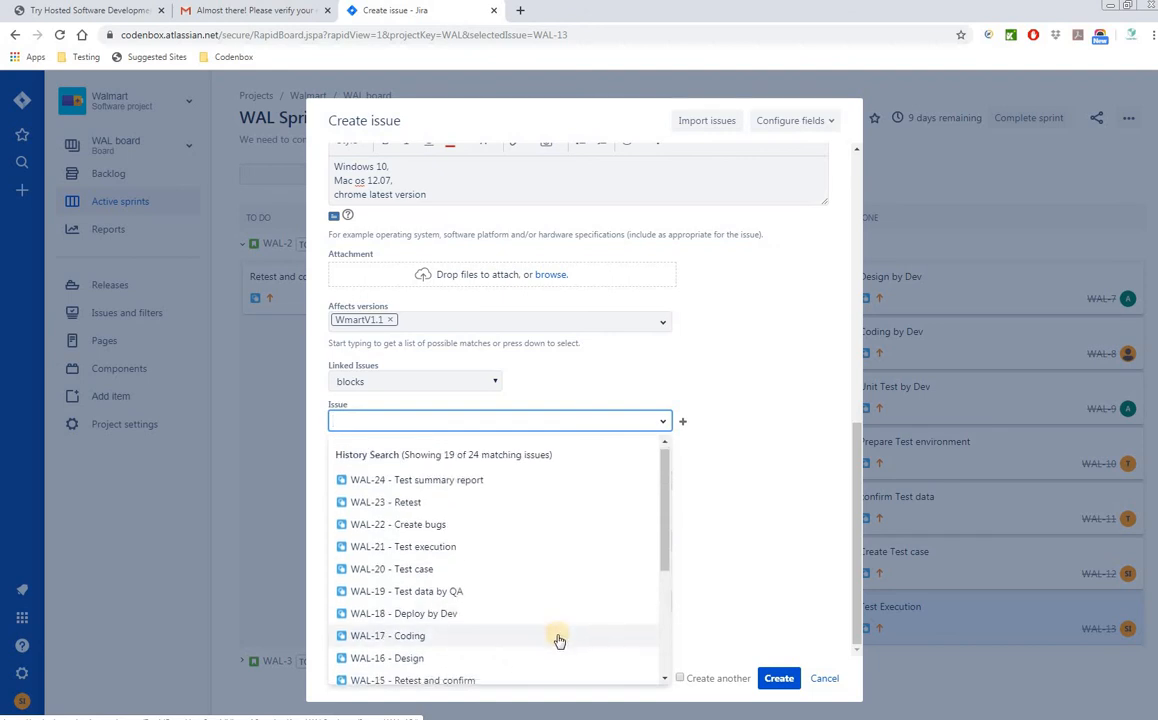
scroll(502, 642, "down", 5)
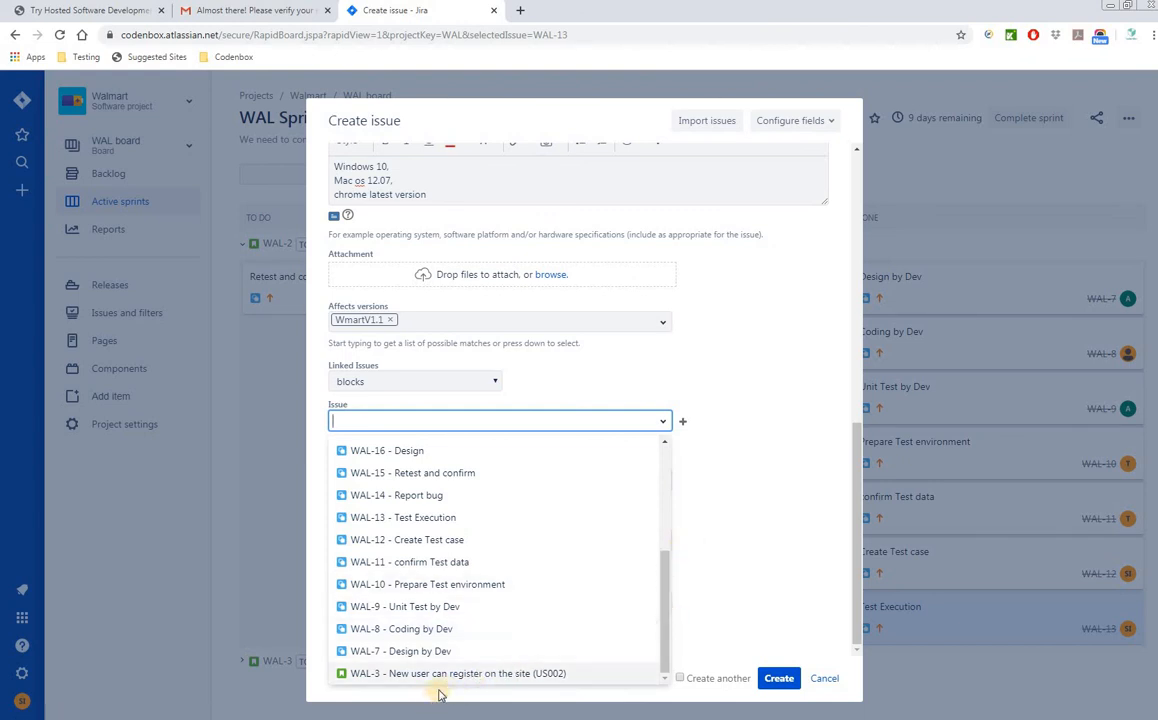
left_click(720, 611)
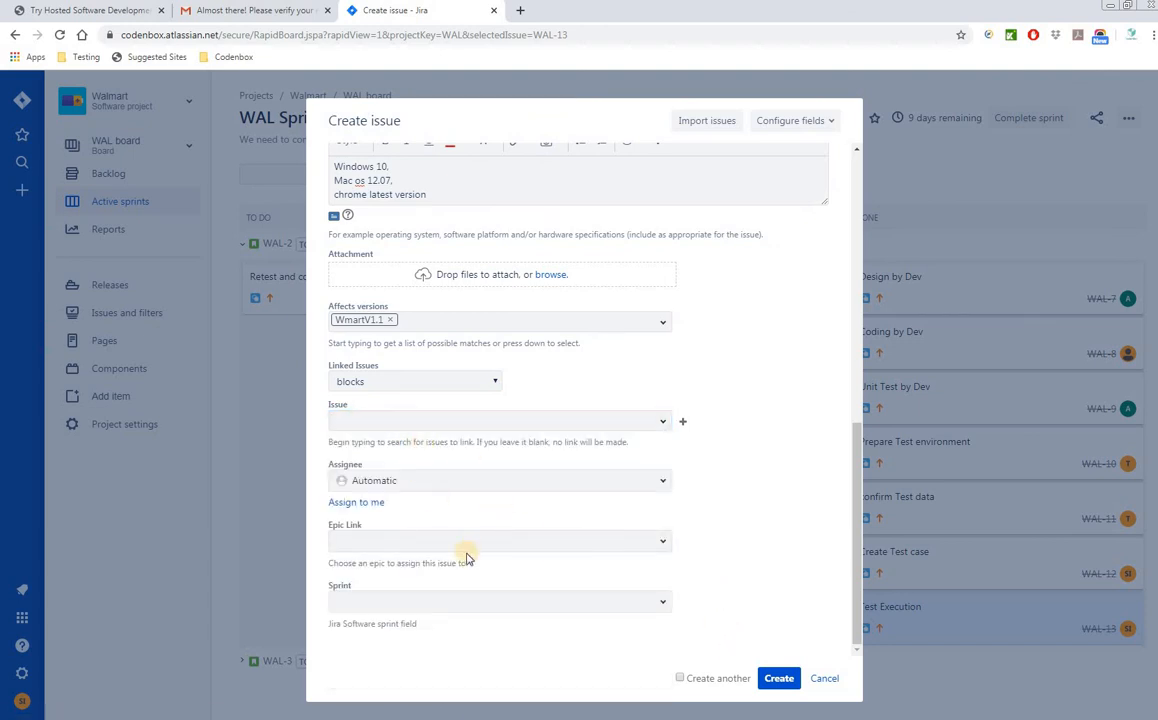
left_click(661, 547)
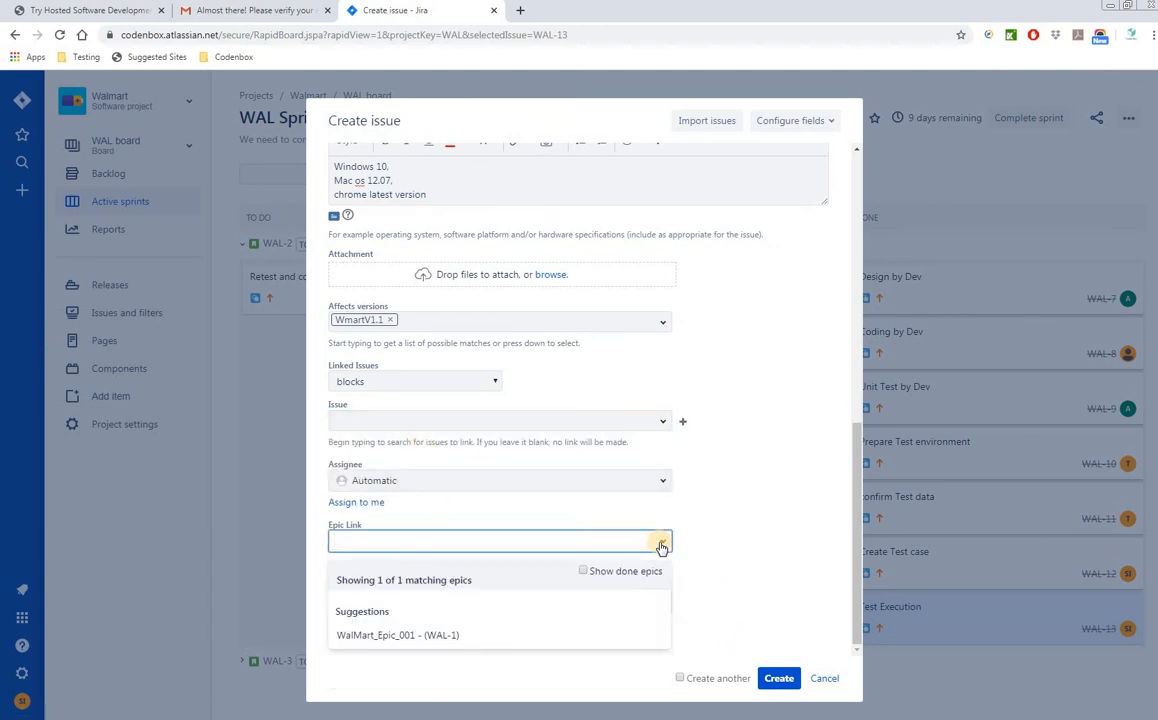
left_click(440, 637)
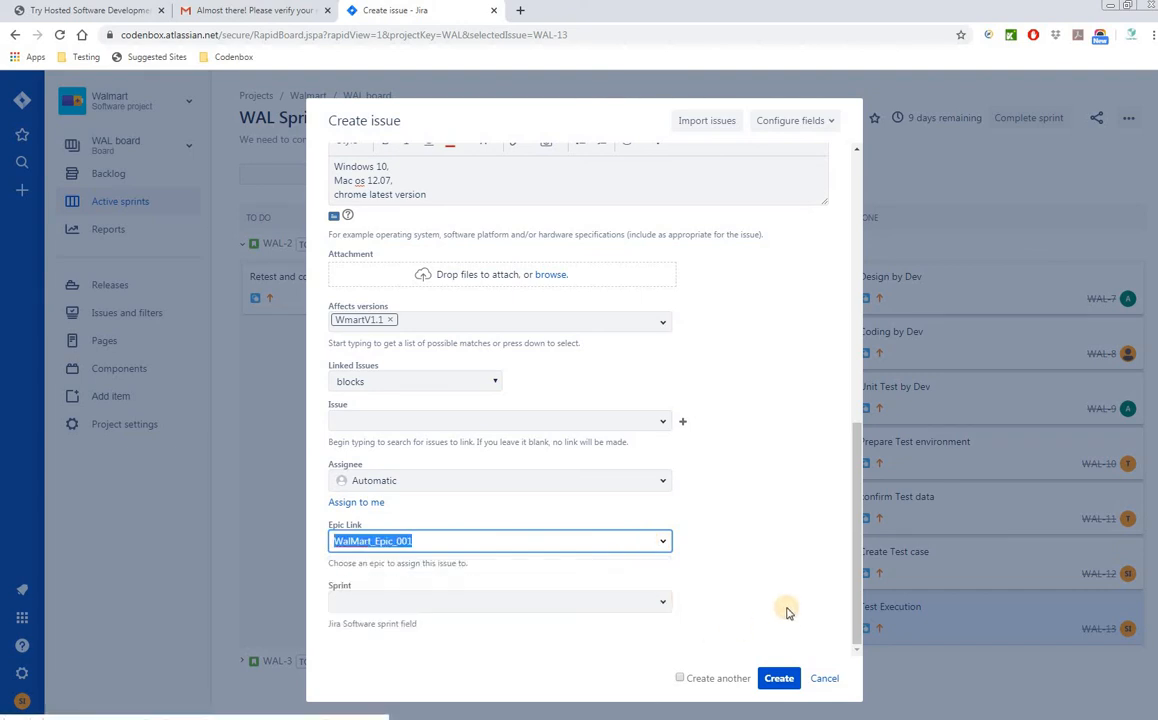
left_click(663, 604)
left_click(434, 663)
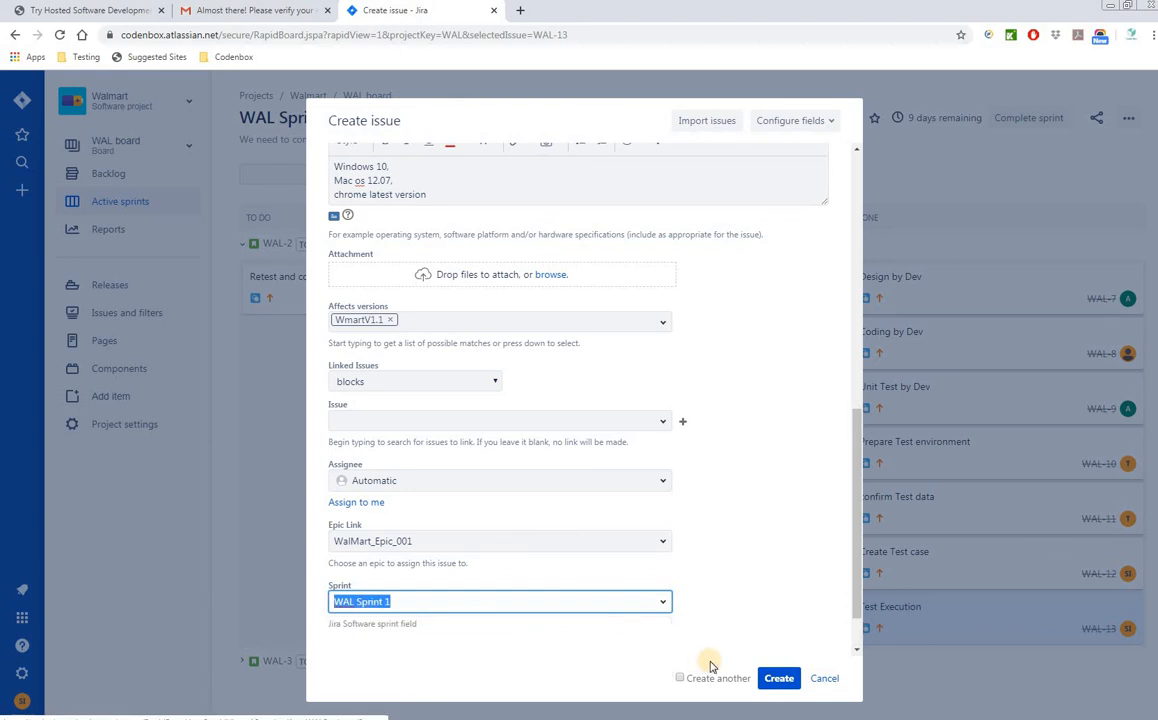
left_click(807, 573)
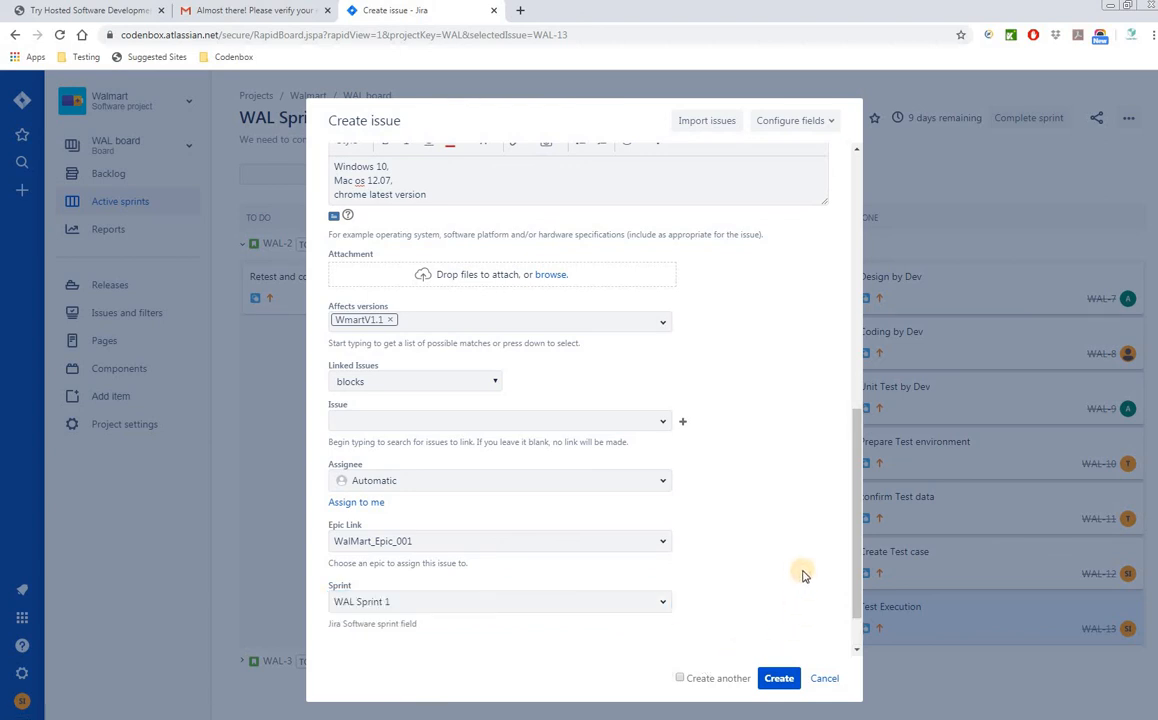
scroll(703, 476, "up", 2)
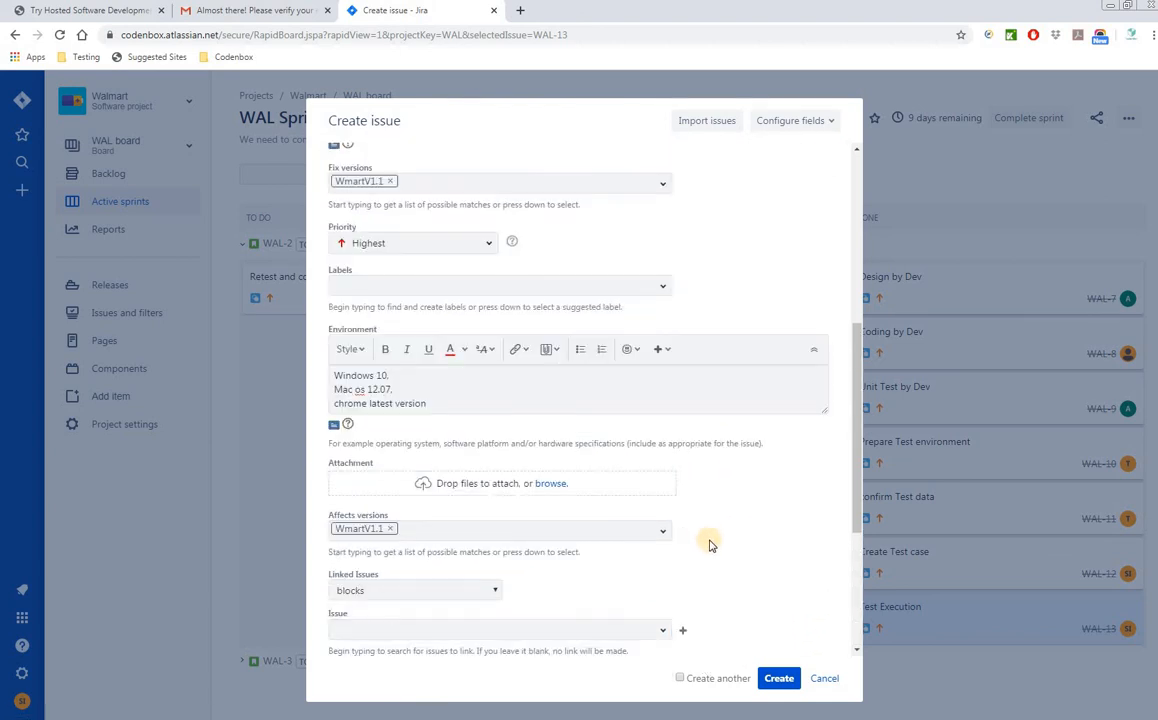
scroll(709, 545, "up", 3)
scroll(711, 543, "down", 5)
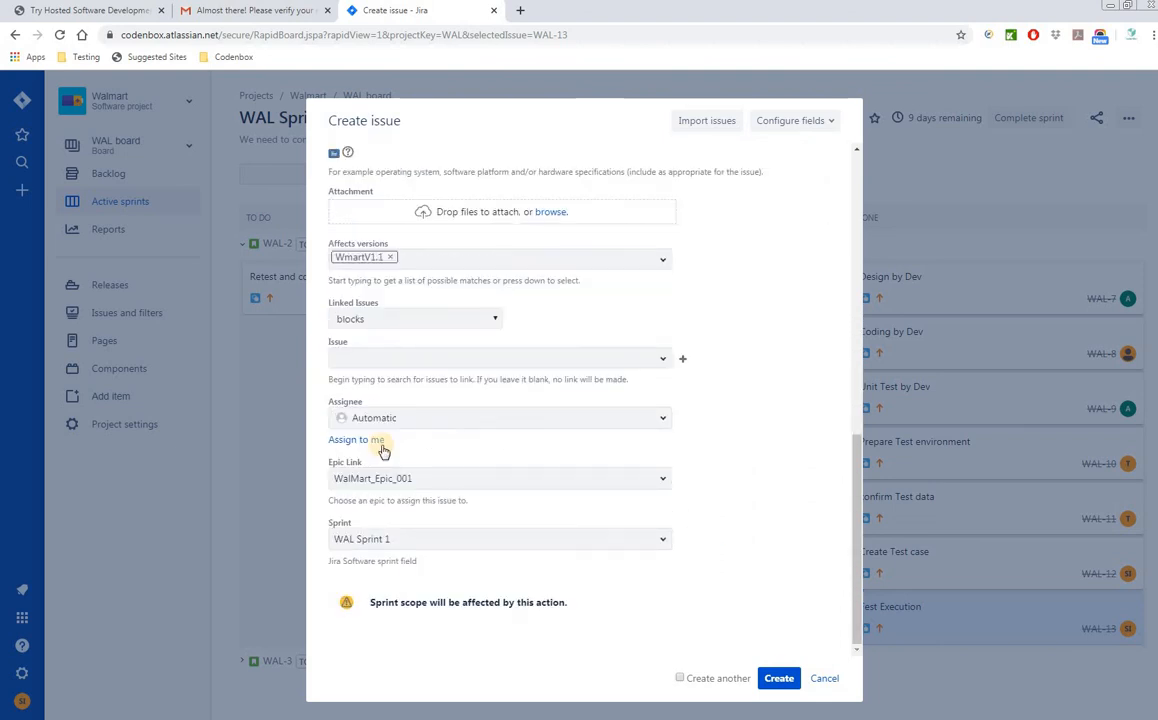
left_click(662, 362)
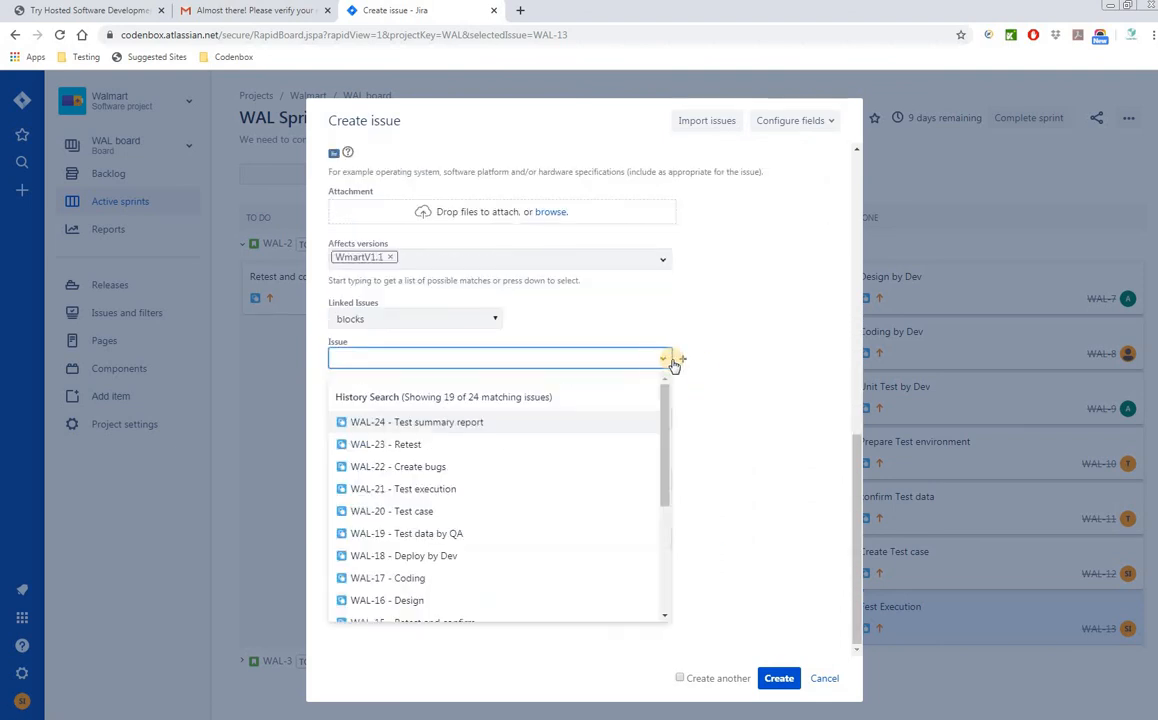
left_click(710, 369)
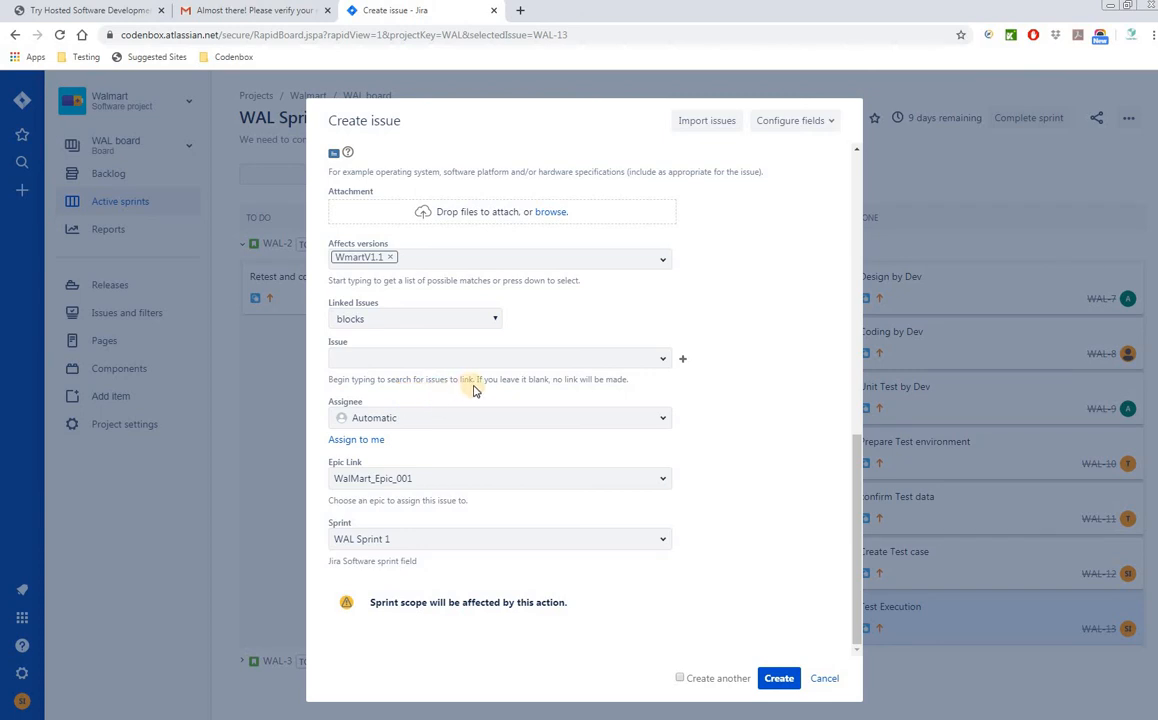
left_click(663, 360)
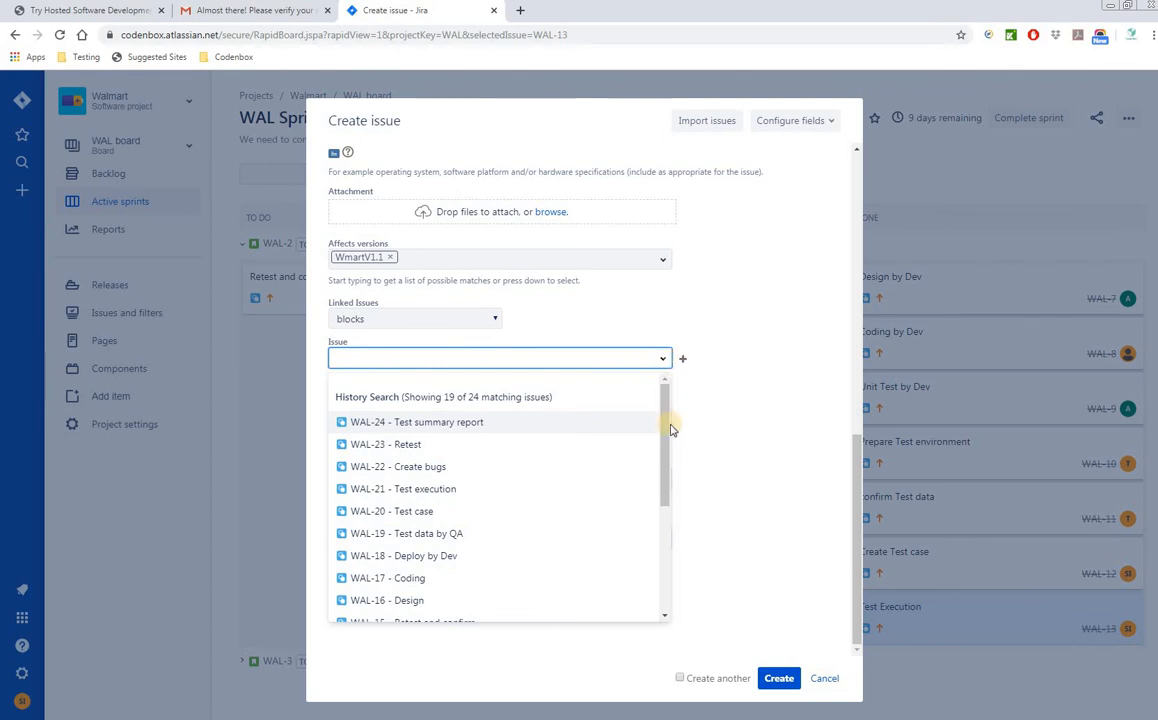
left_click_drag(665, 467, 663, 597)
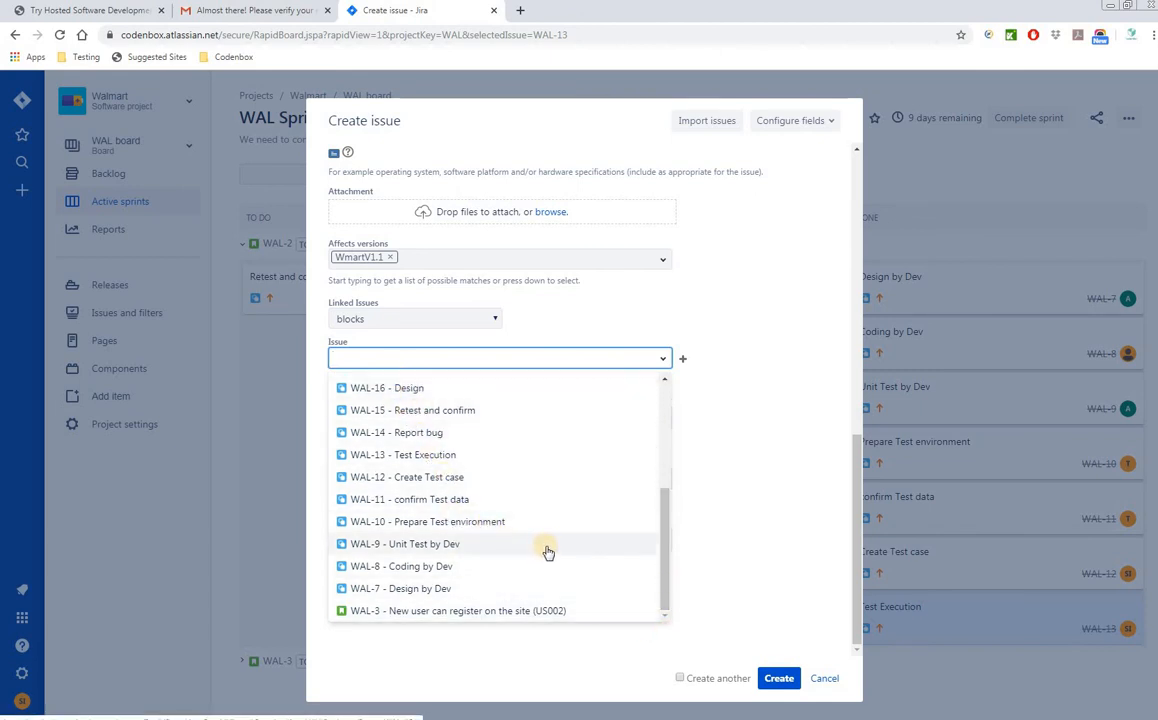
left_click_drag(668, 604, 680, 439)
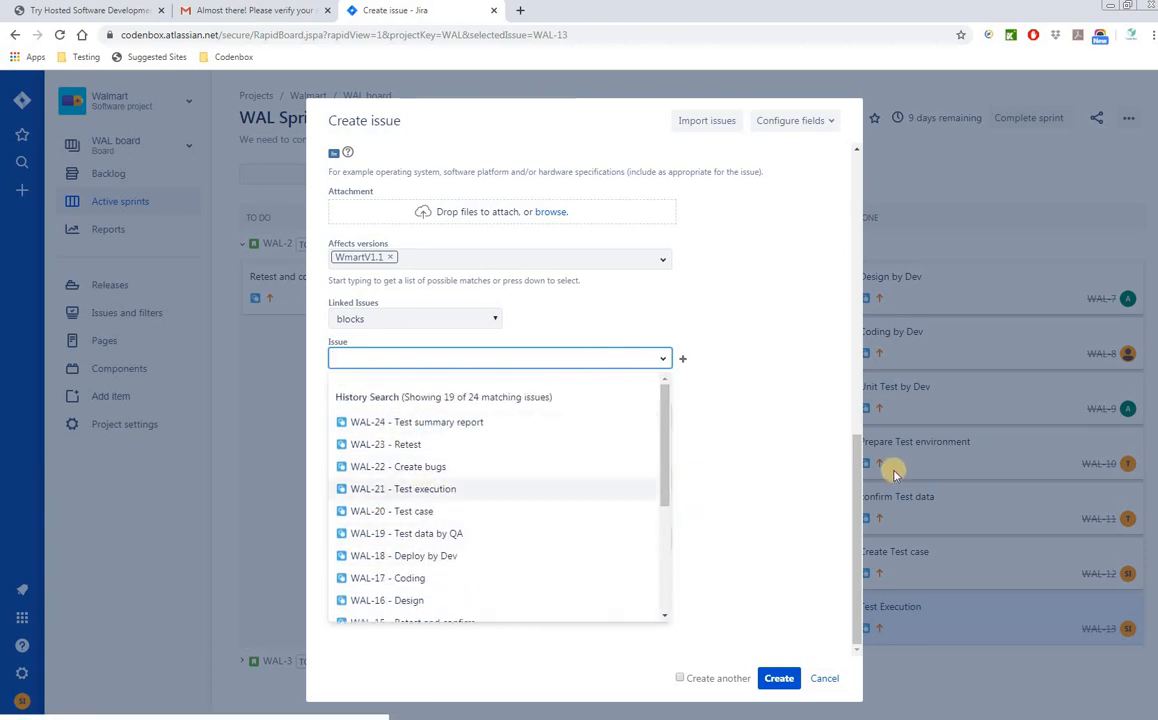
left_click(820, 500)
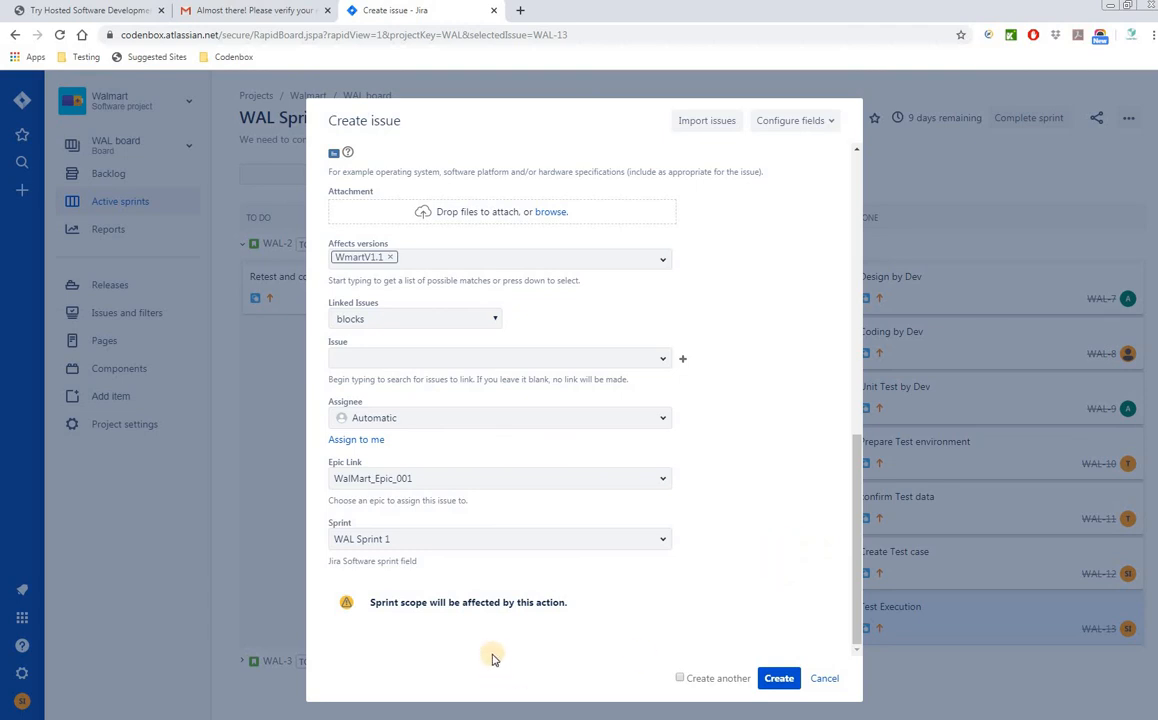
- Create the visa-card payment bug issue
left_click(781, 684)
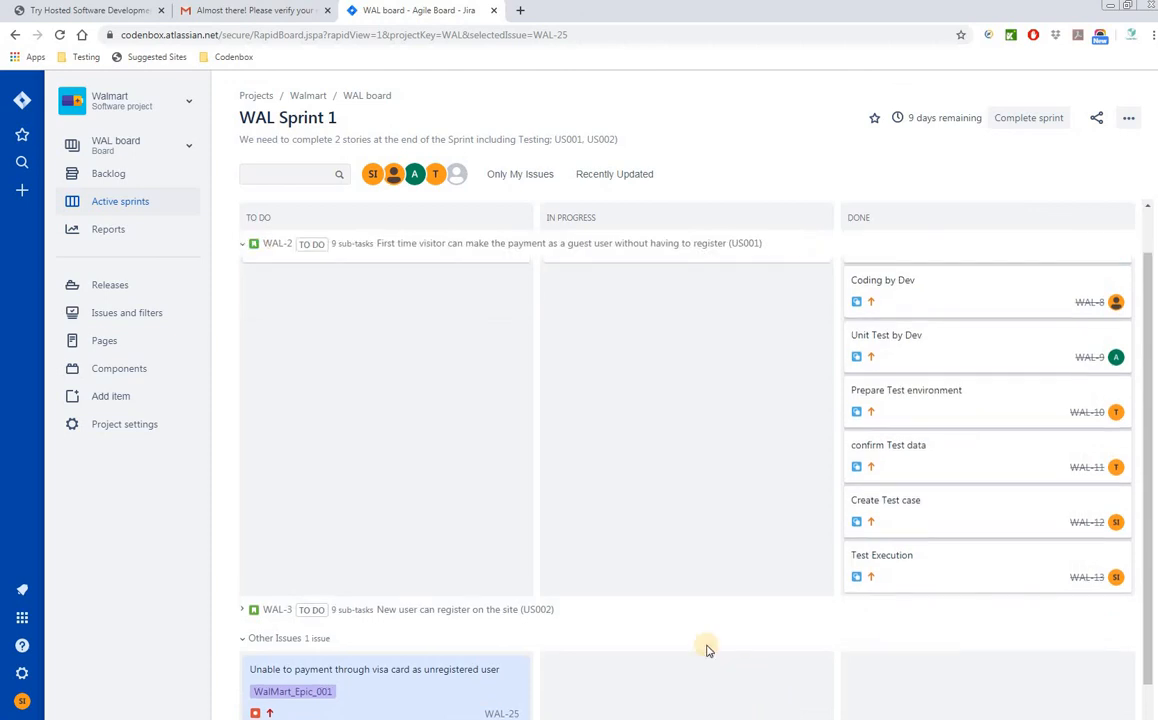
scroll(656, 577, "down", 1)
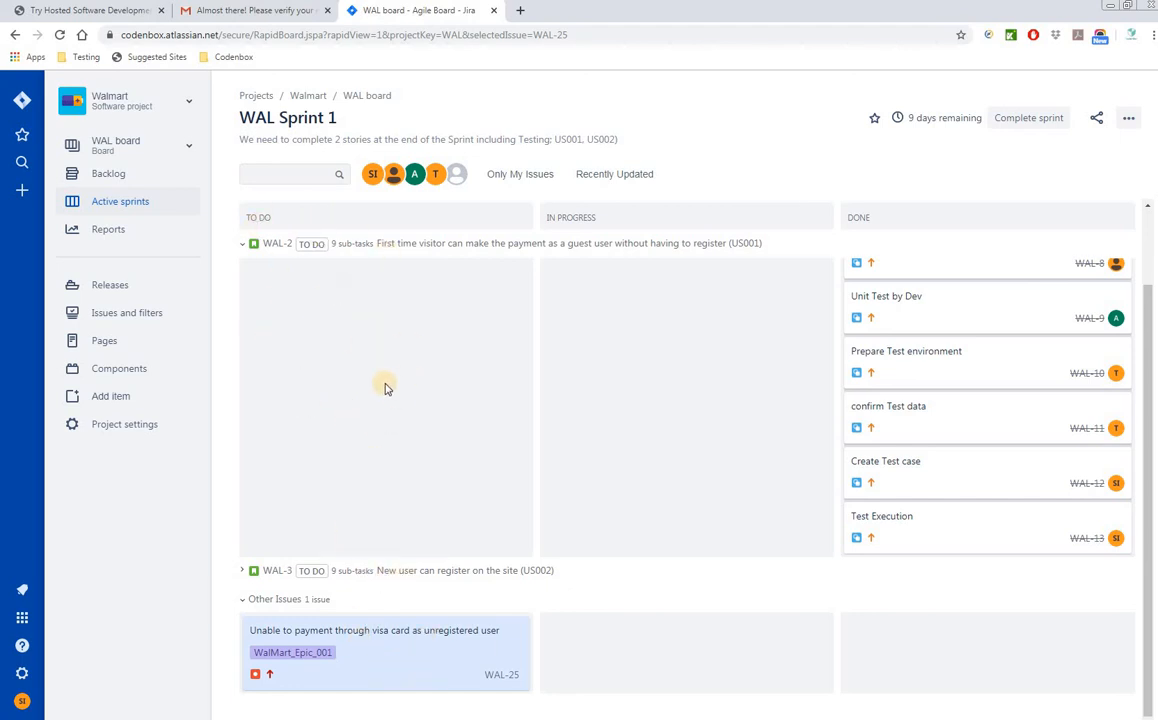
scroll(420, 386, "up", 2)
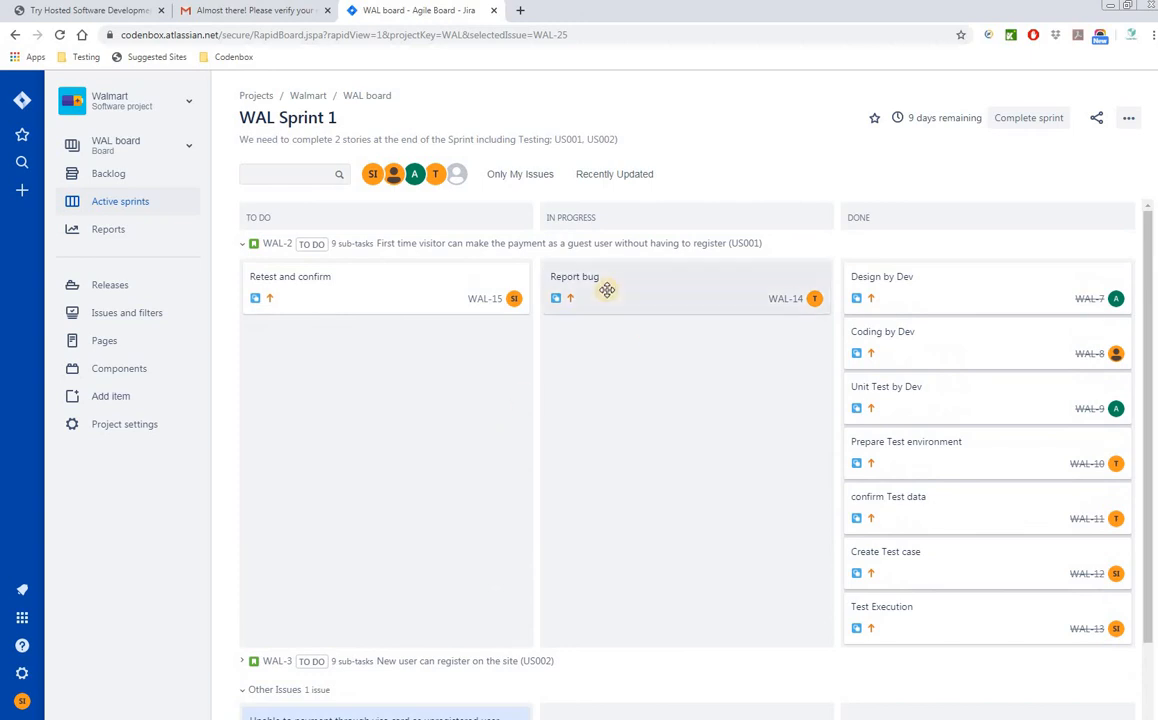
- Move Report bug to Done, WAL-25 to In Progress, and Retest and confirm through to Done
left_click_drag(607, 287, 912, 615)
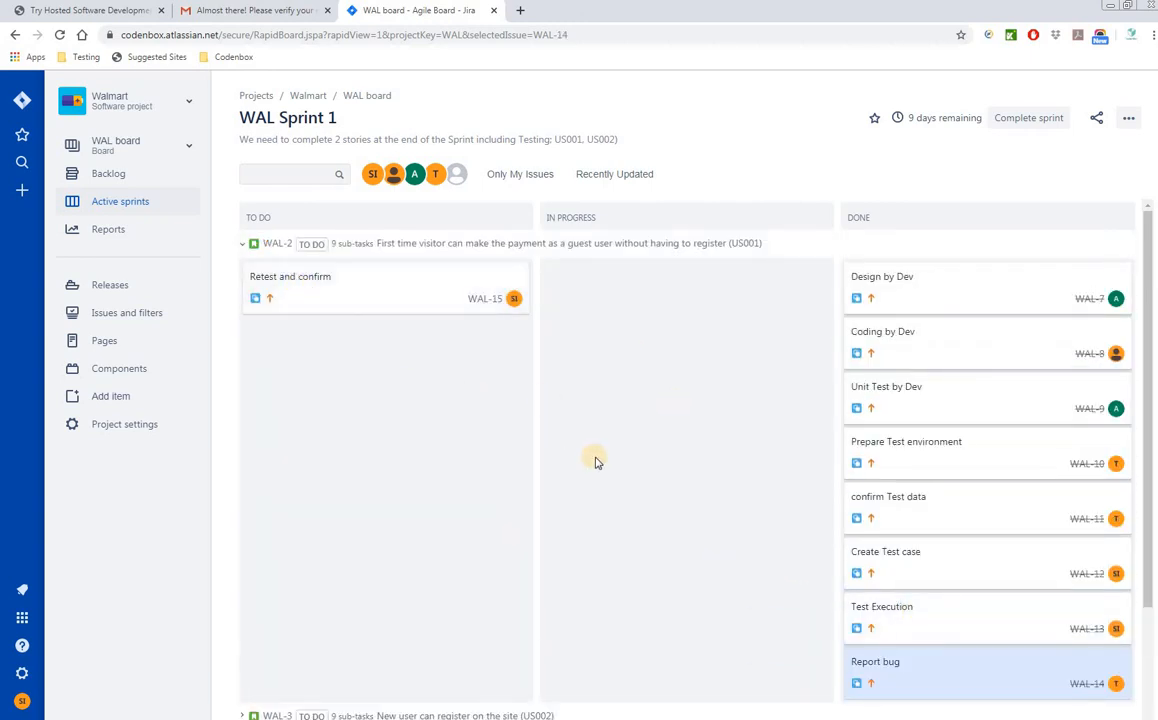
scroll(597, 459, "down", 2)
scroll(588, 467, "up", 2)
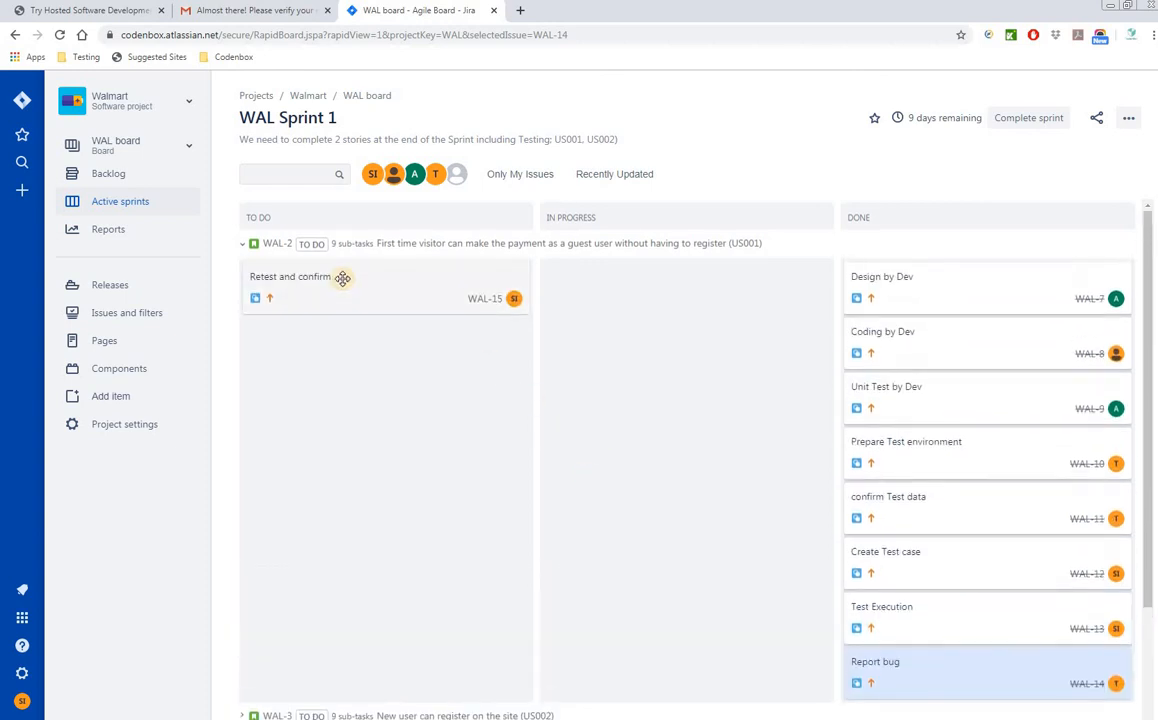
left_click_drag(339, 277, 651, 445)
scroll(651, 445, "down", 2)
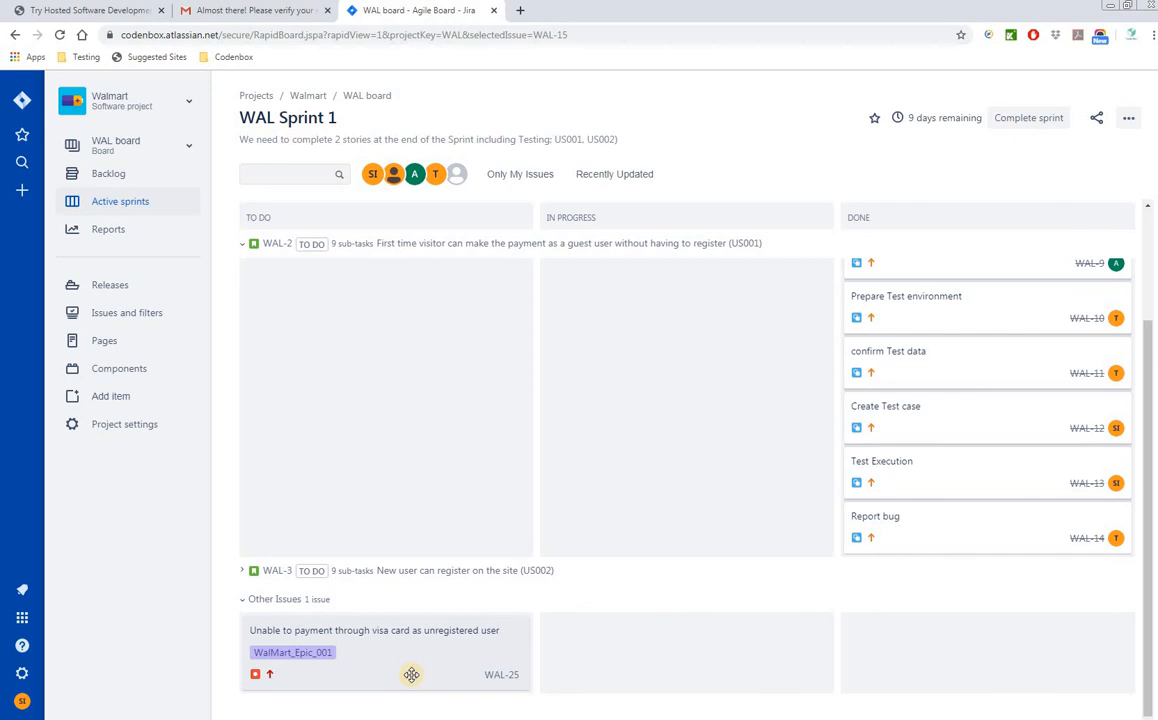
left_click_drag(454, 676, 620, 685)
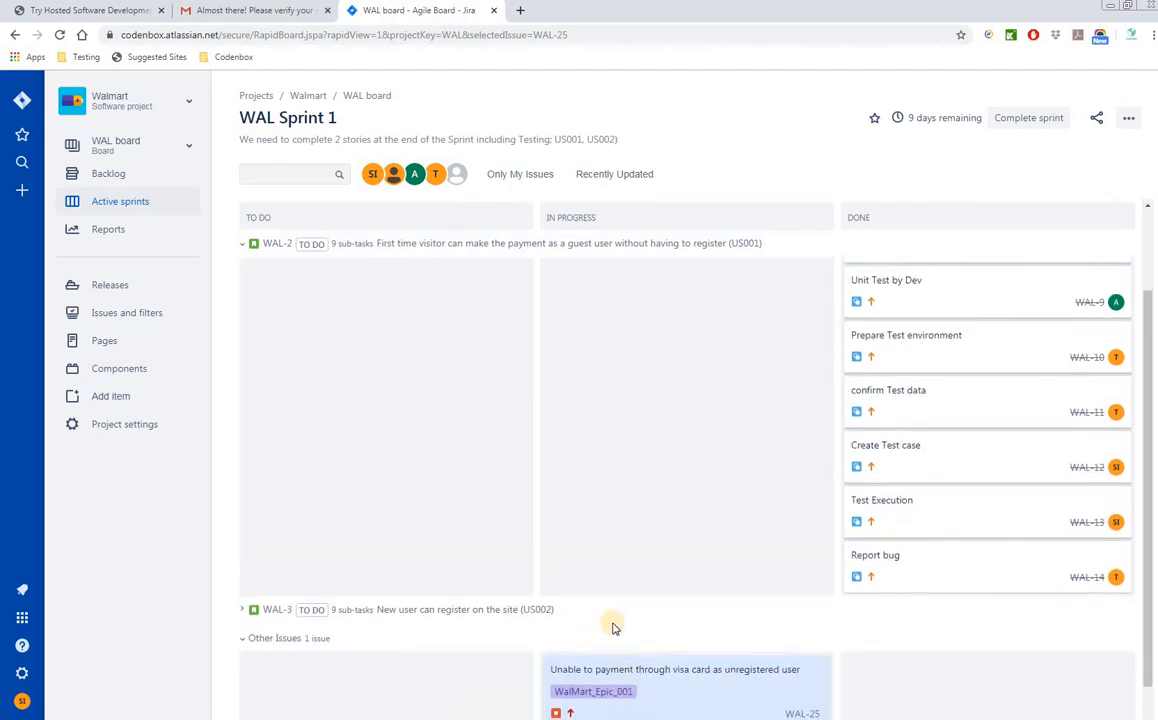
scroll(736, 560, "up", 3)
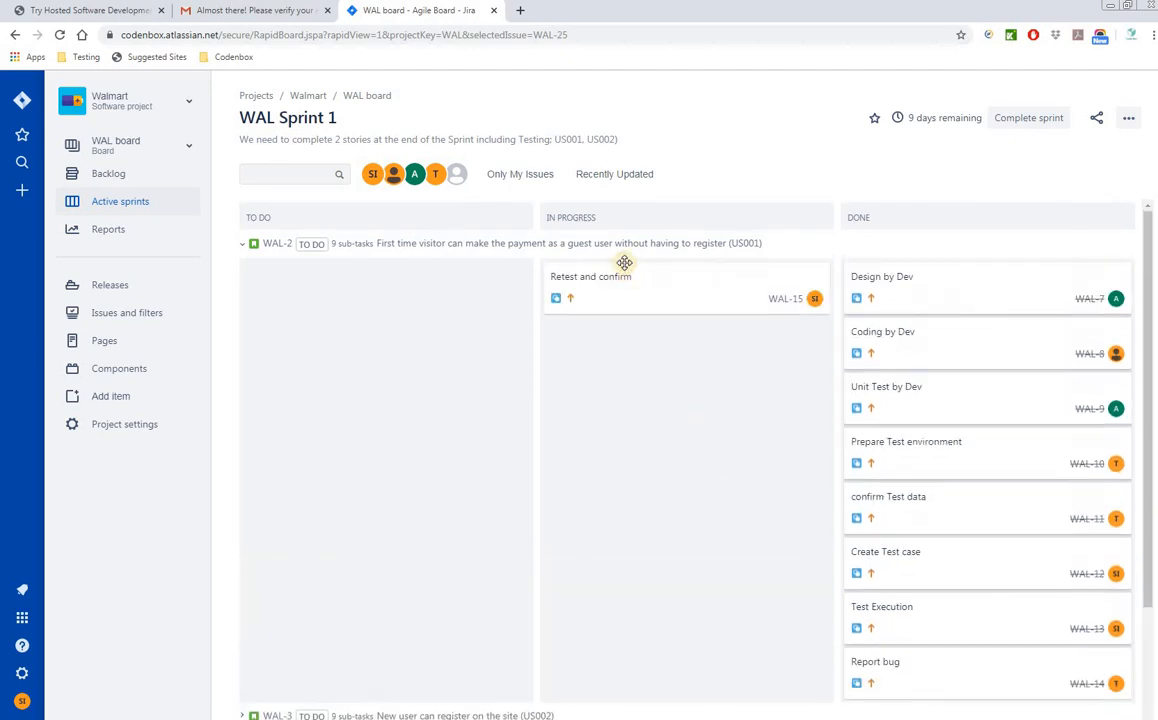
left_click_drag(620, 261, 951, 587)
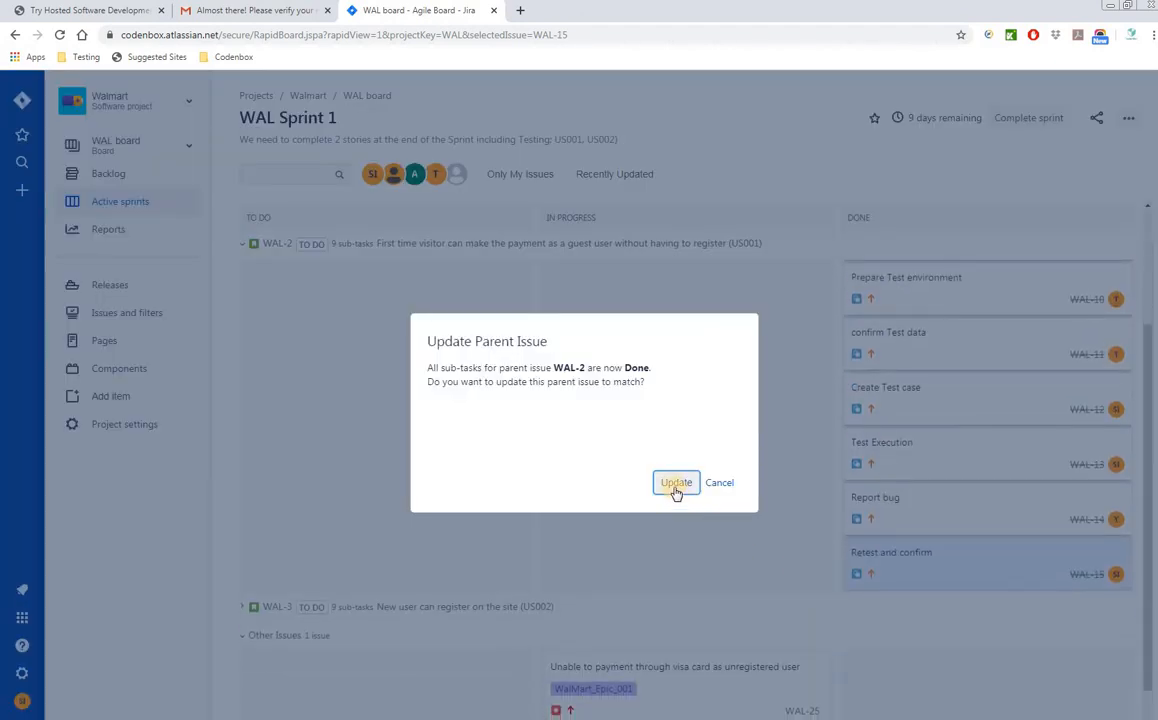
- Update parent story WAL-2 to Done and drag the WAL-25 bug card into Done
left_click(676, 484)
scroll(718, 564, "up", 1)
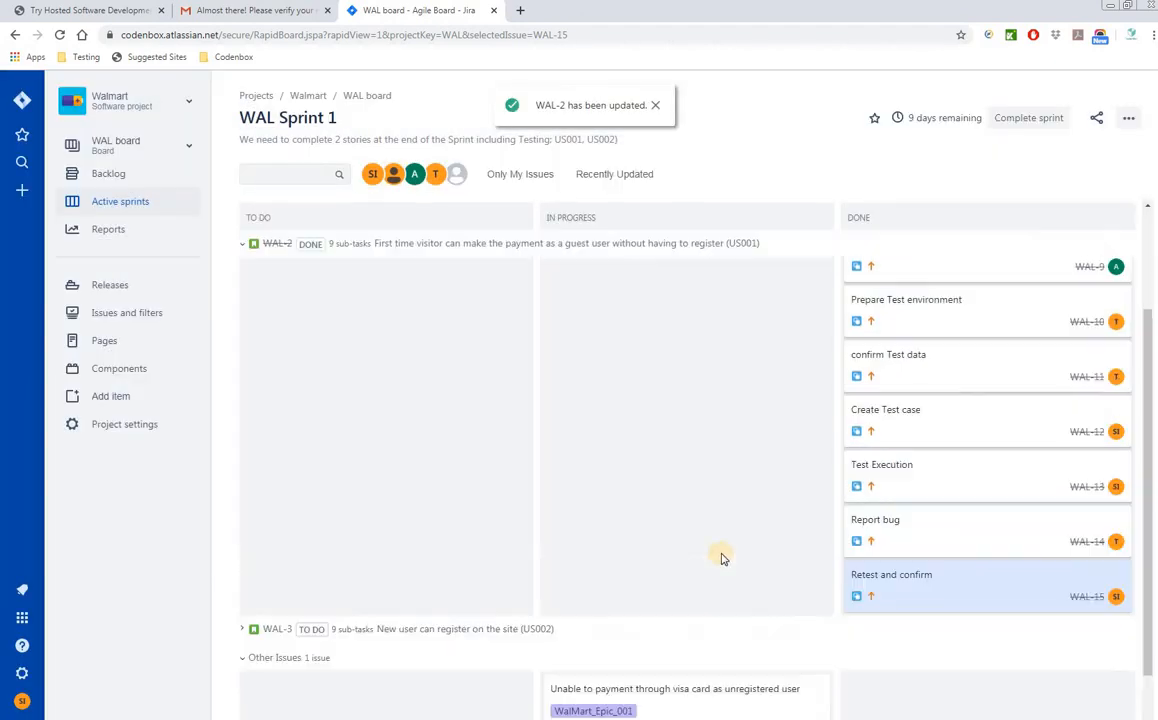
scroll(725, 575, "down", 1)
left_click_drag(657, 654, 930, 670)
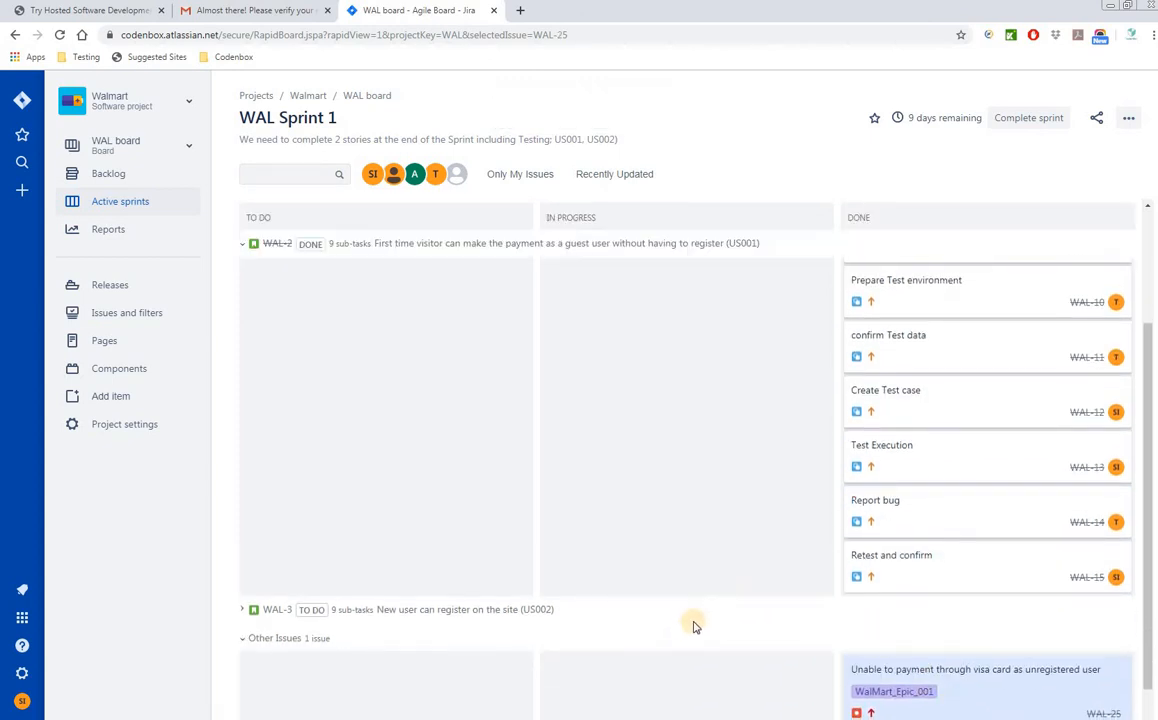
scroll(687, 631, "up", 3)
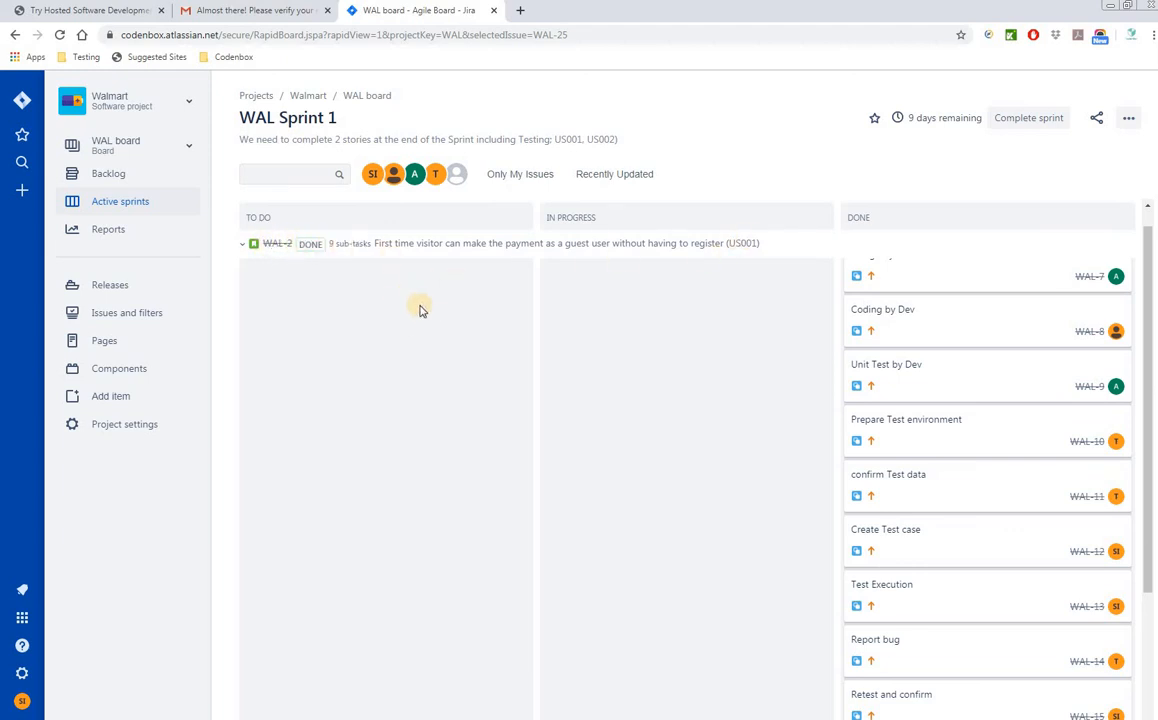
left_click(242, 249)
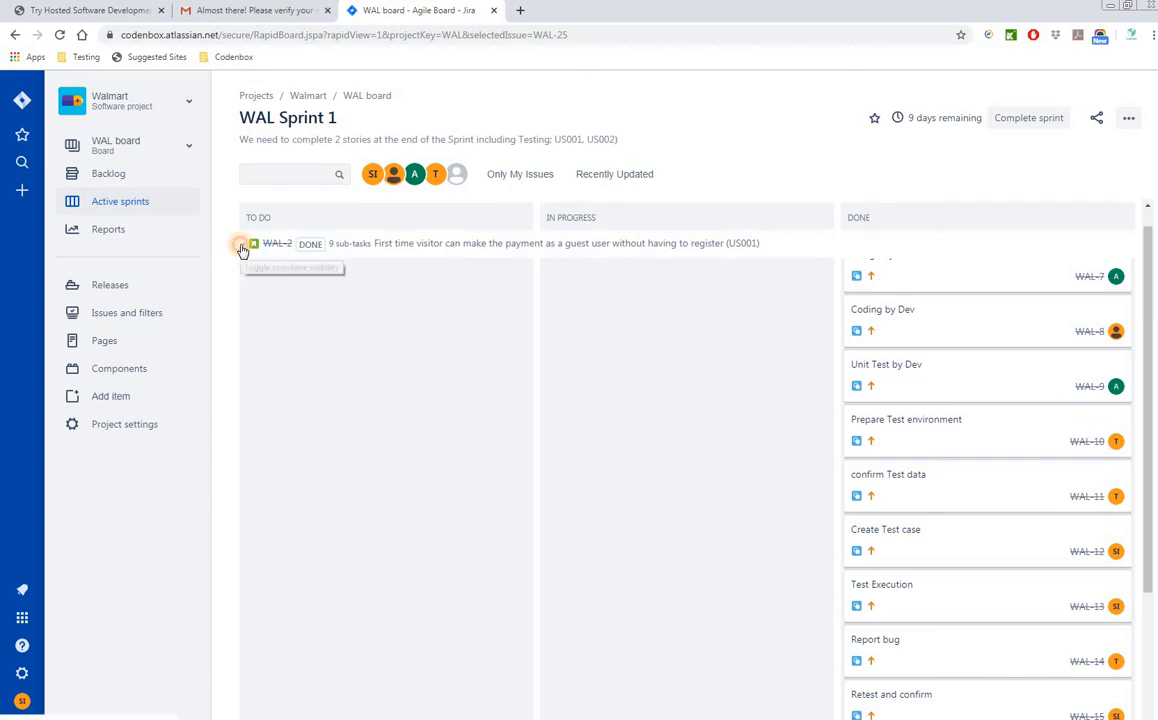
scroll(449, 445, "down", 3)
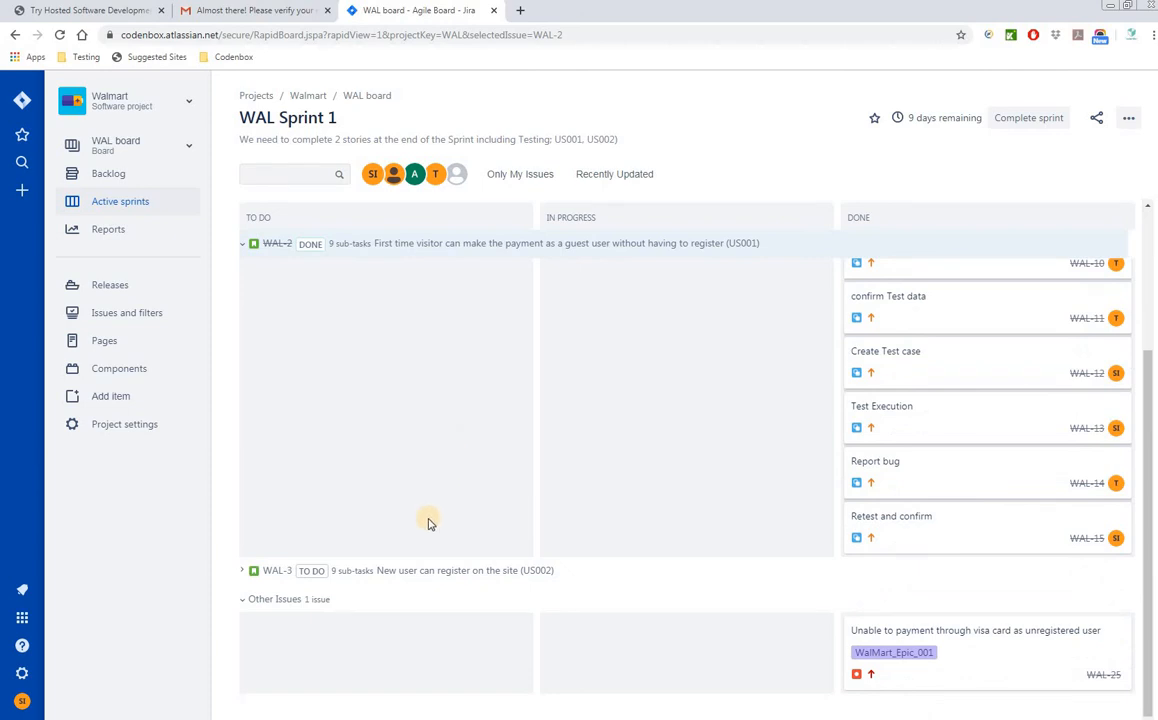
- Expand WAL-3 and move its nine subtasks, Design through Test summary report, into In Progress
left_click(244, 574)
scroll(637, 609, "down", 3)
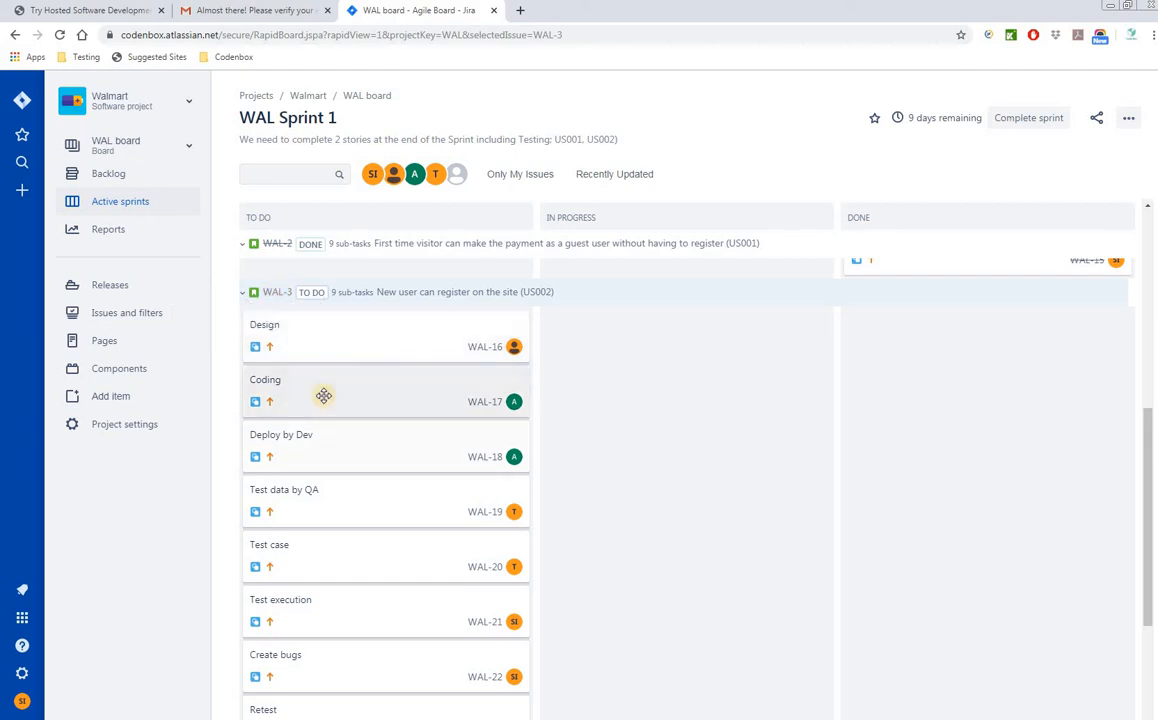
left_click_drag(313, 339, 615, 372)
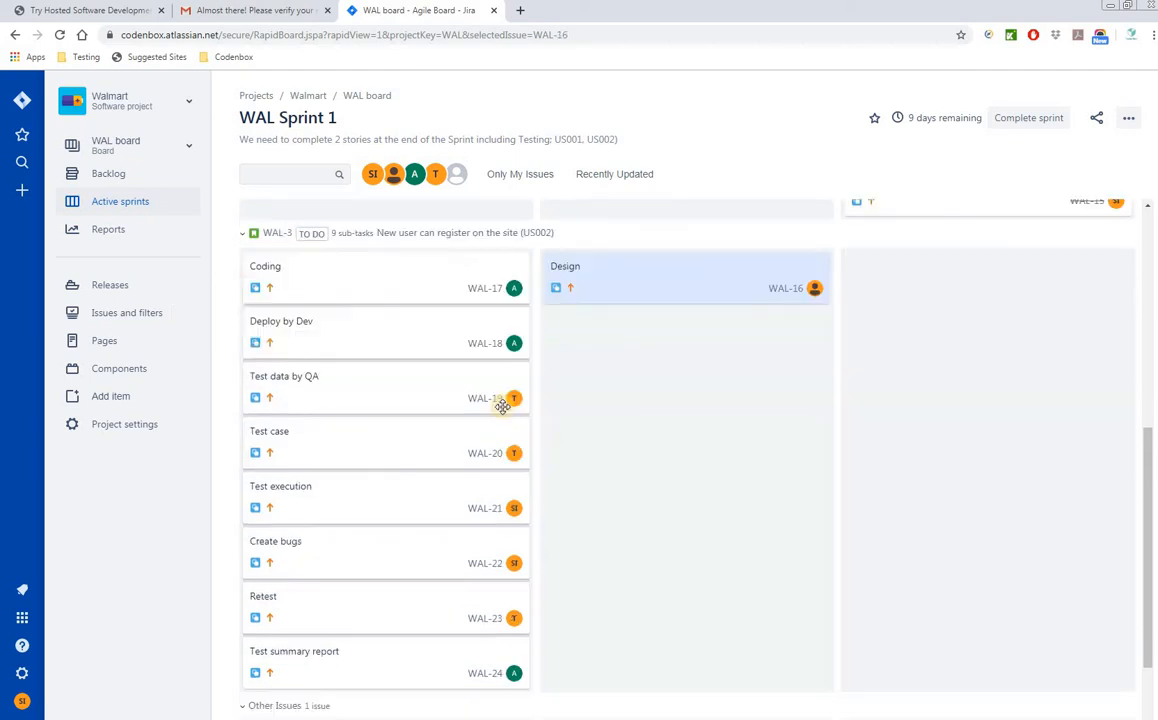
left_click_drag(396, 315, 610, 400)
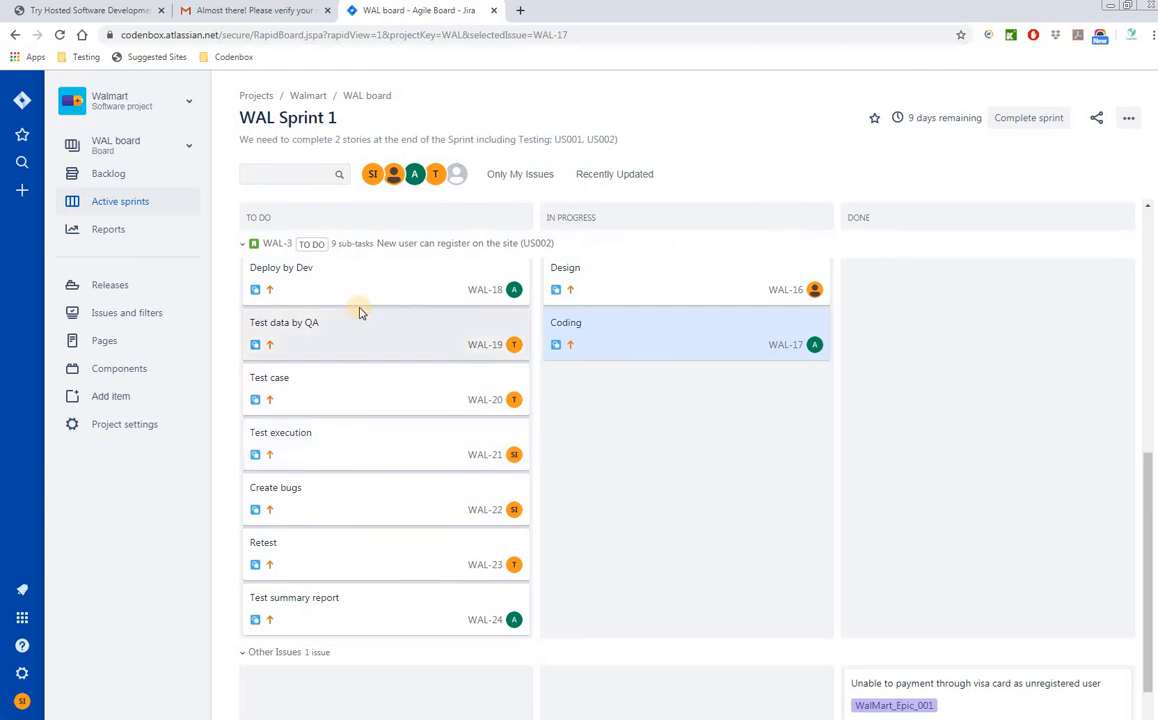
left_click_drag(395, 302, 565, 405)
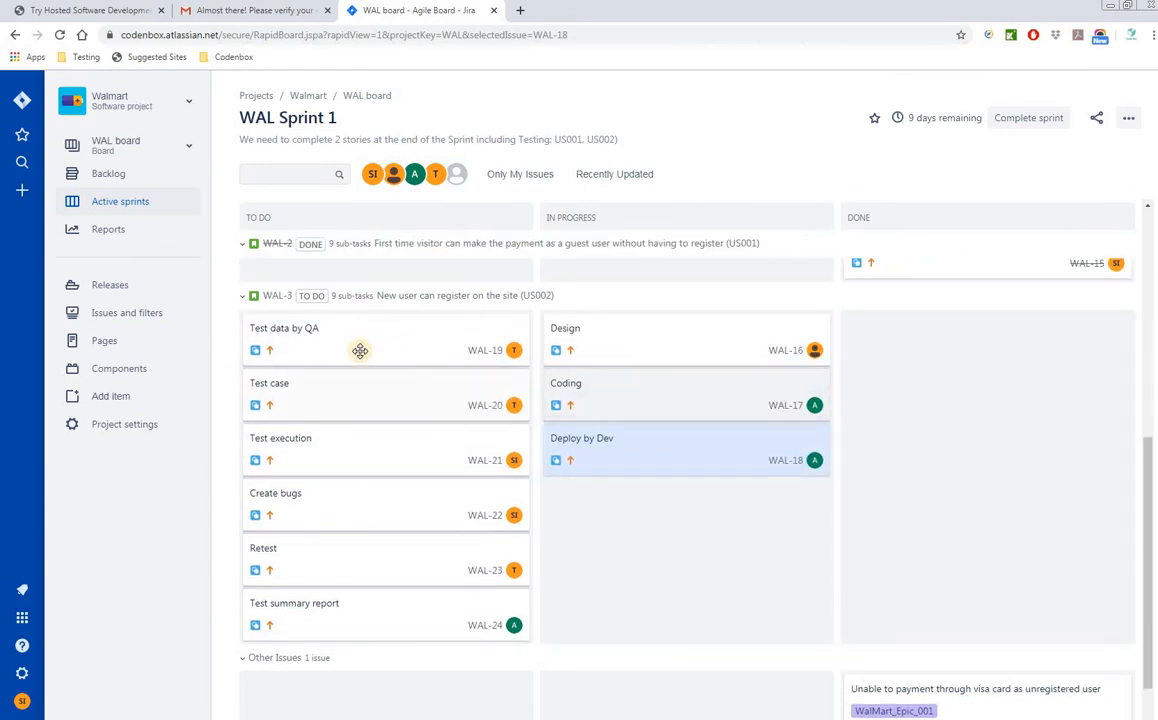
left_click_drag(354, 344, 620, 504)
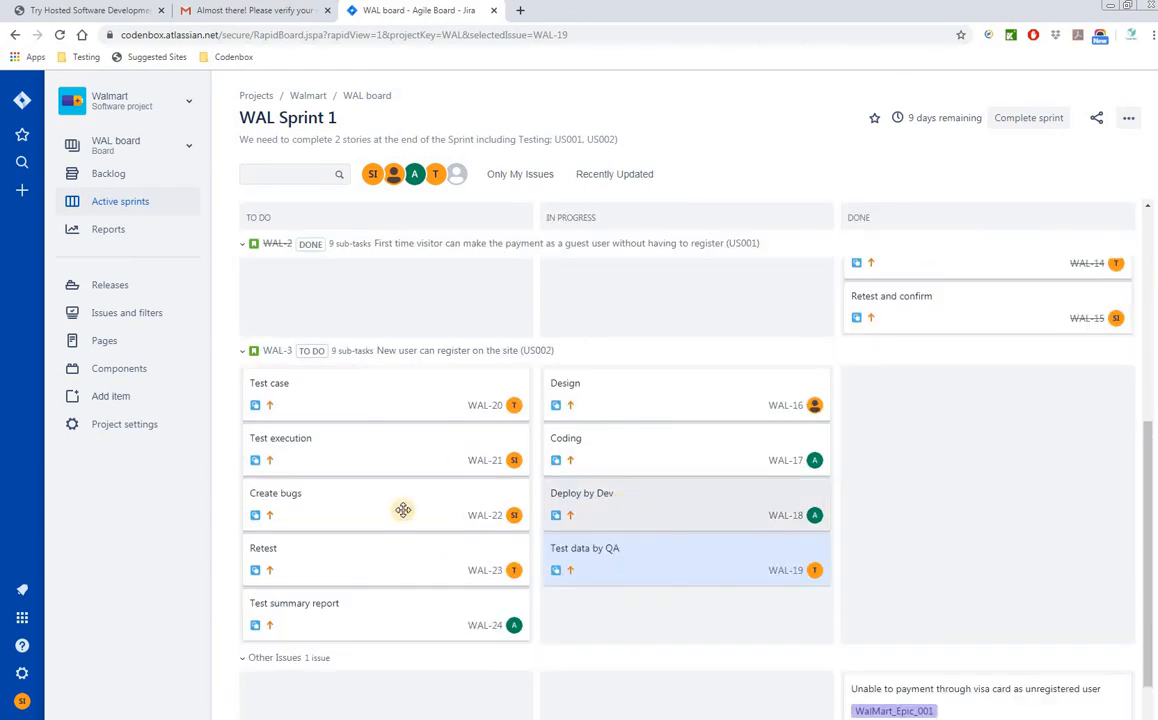
left_click_drag(305, 446, 556, 537)
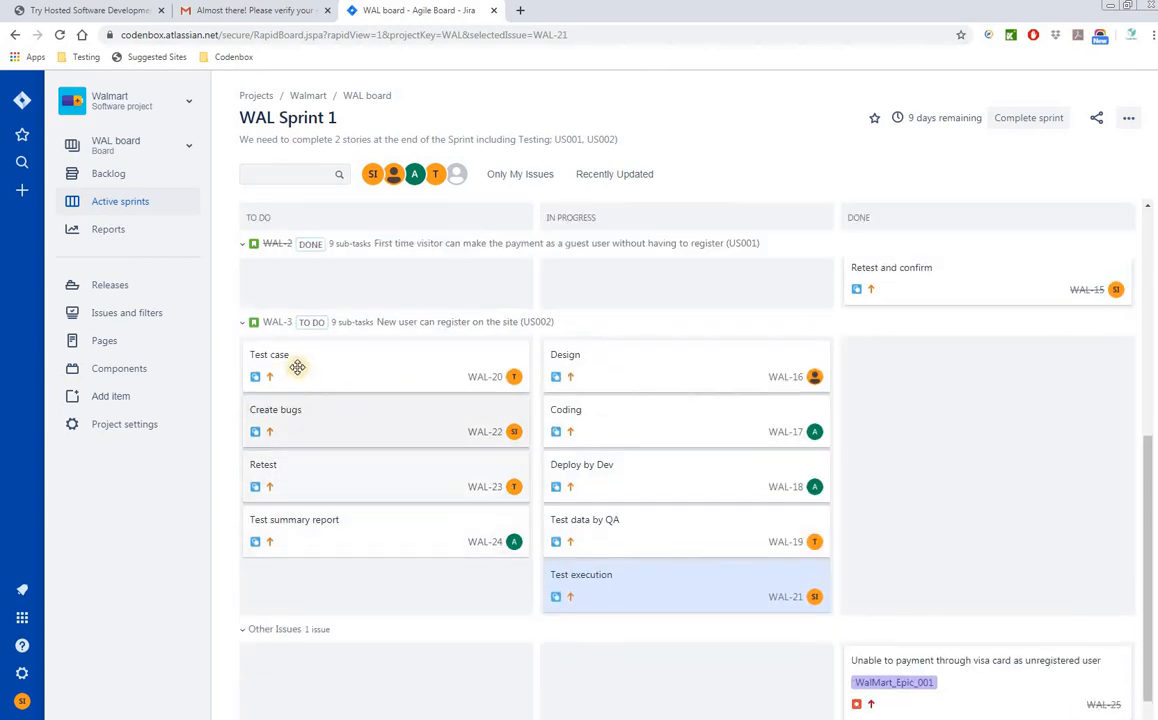
left_click_drag(297, 367, 548, 468)
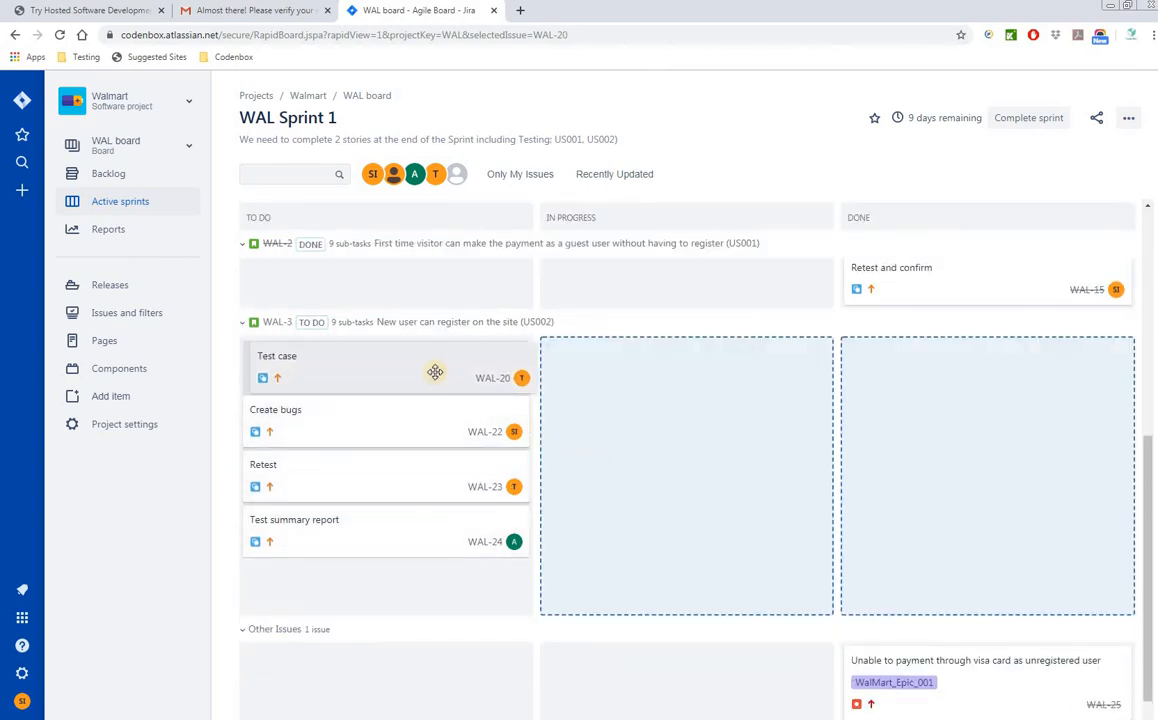
left_click_drag(416, 352, 600, 400)
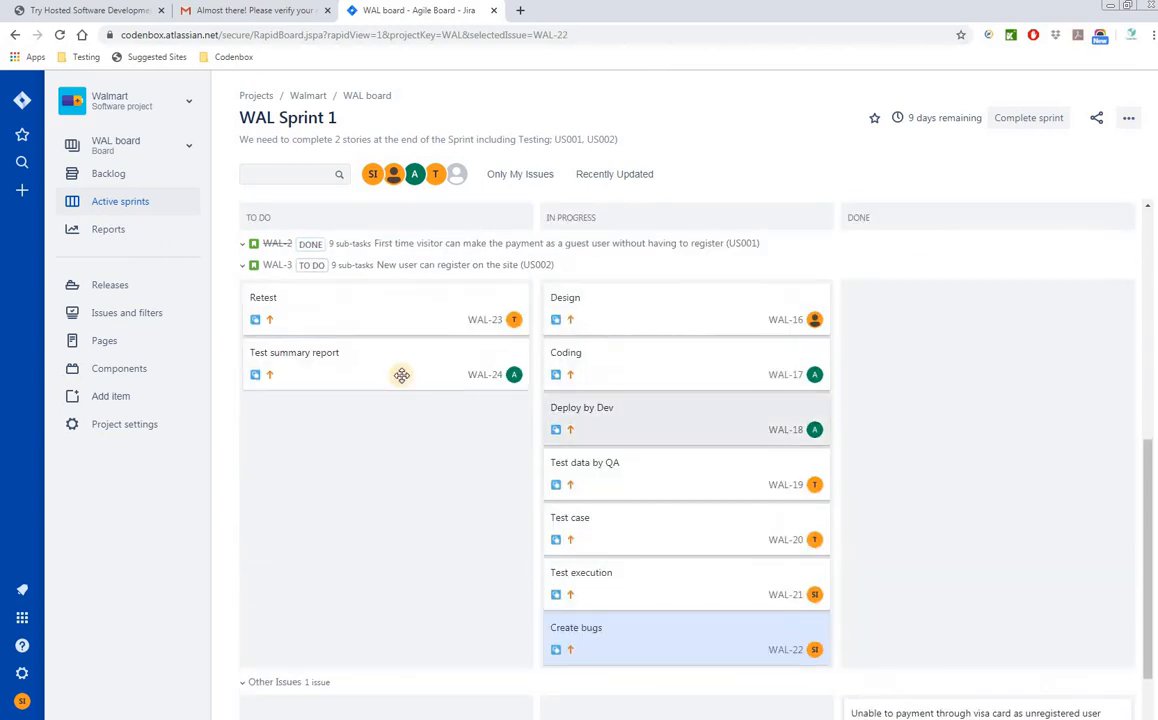
left_click_drag(364, 322, 640, 420)
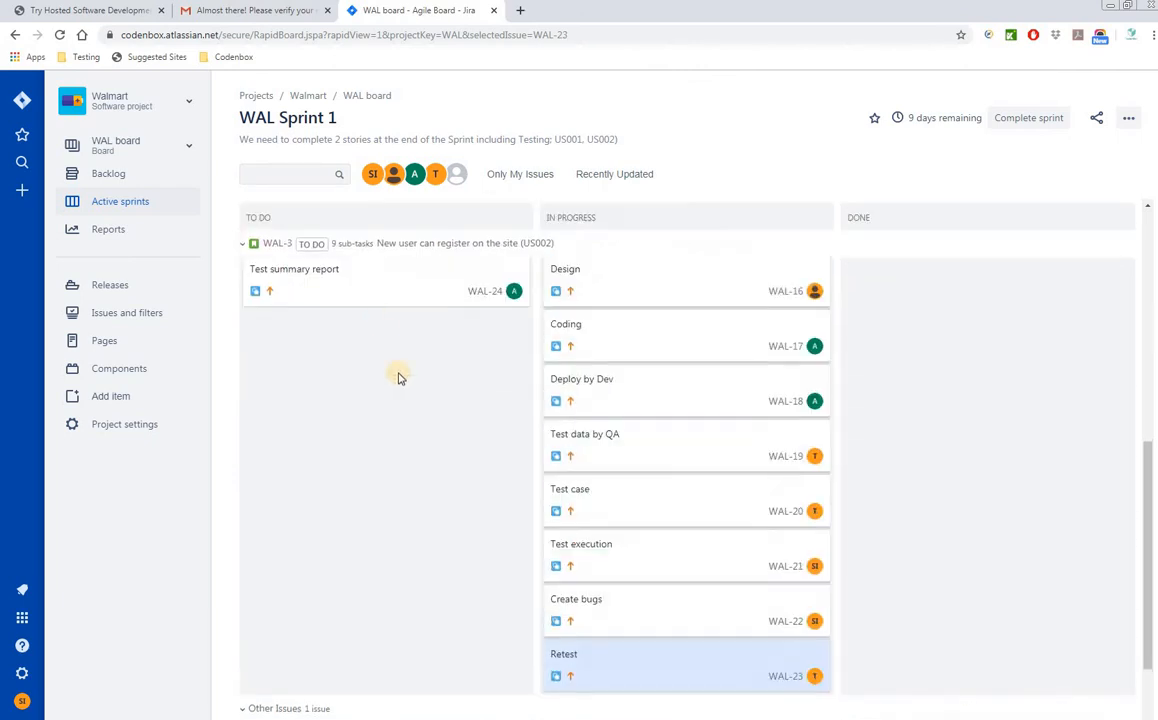
left_click_drag(355, 292, 695, 525)
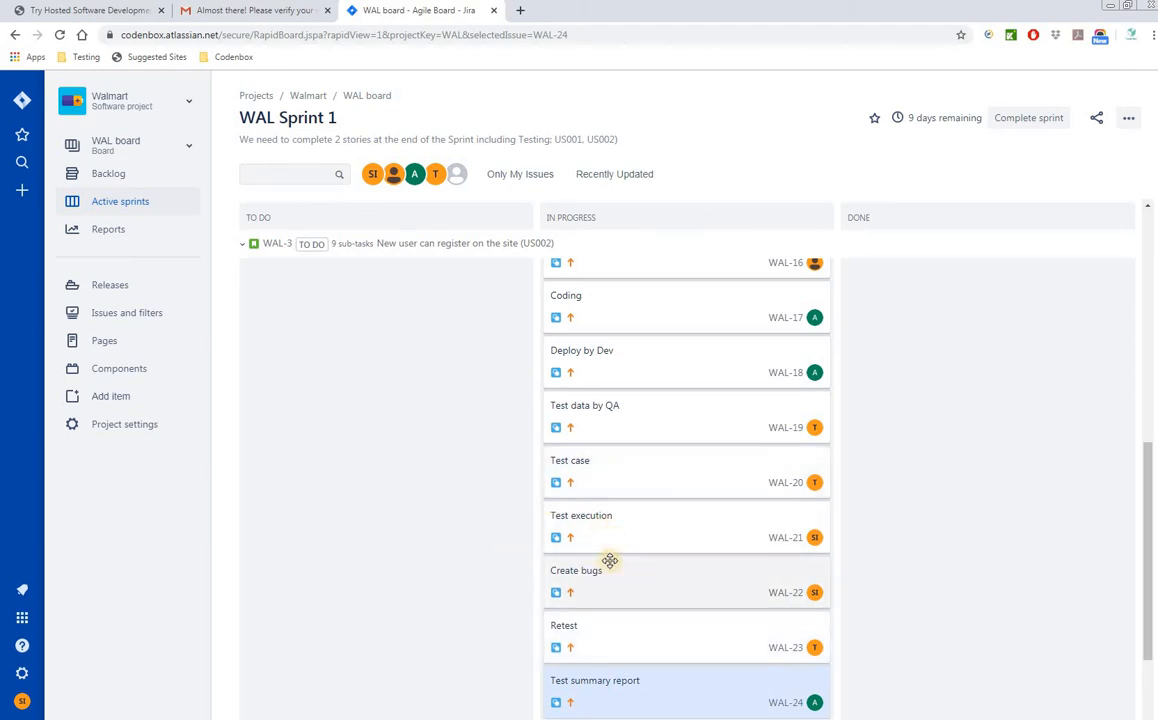
scroll(521, 596, "down", 2)
- Move the nine WAL-3 subtasks, Design through Test summary report, to Done and update WAL-3 to Done
scroll(579, 615, "up", 5)
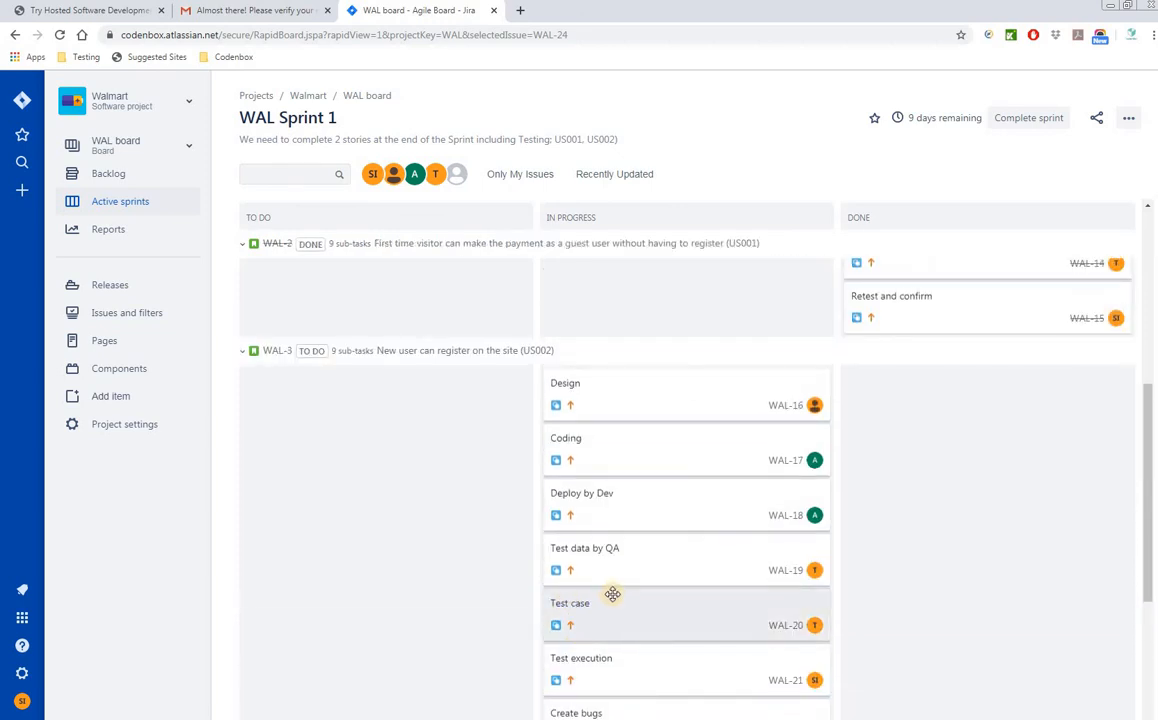
left_click_drag(623, 405, 870, 440)
left_click_drag(668, 365, 1024, 416)
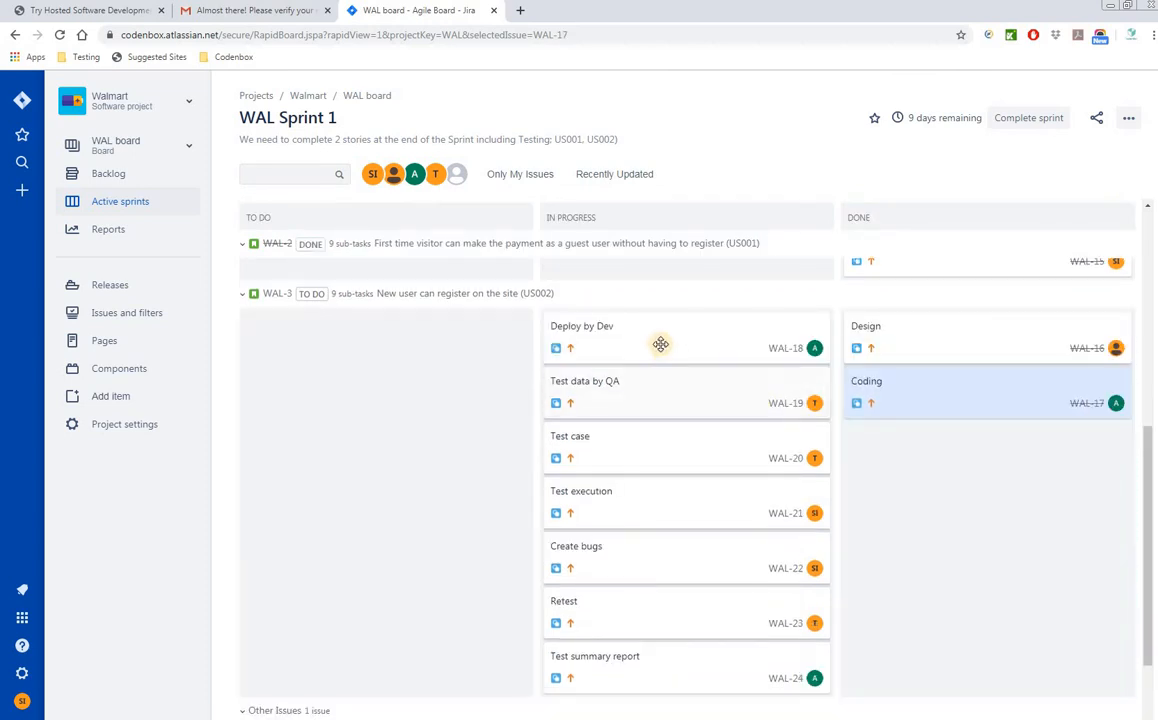
left_click_drag(659, 344, 910, 405)
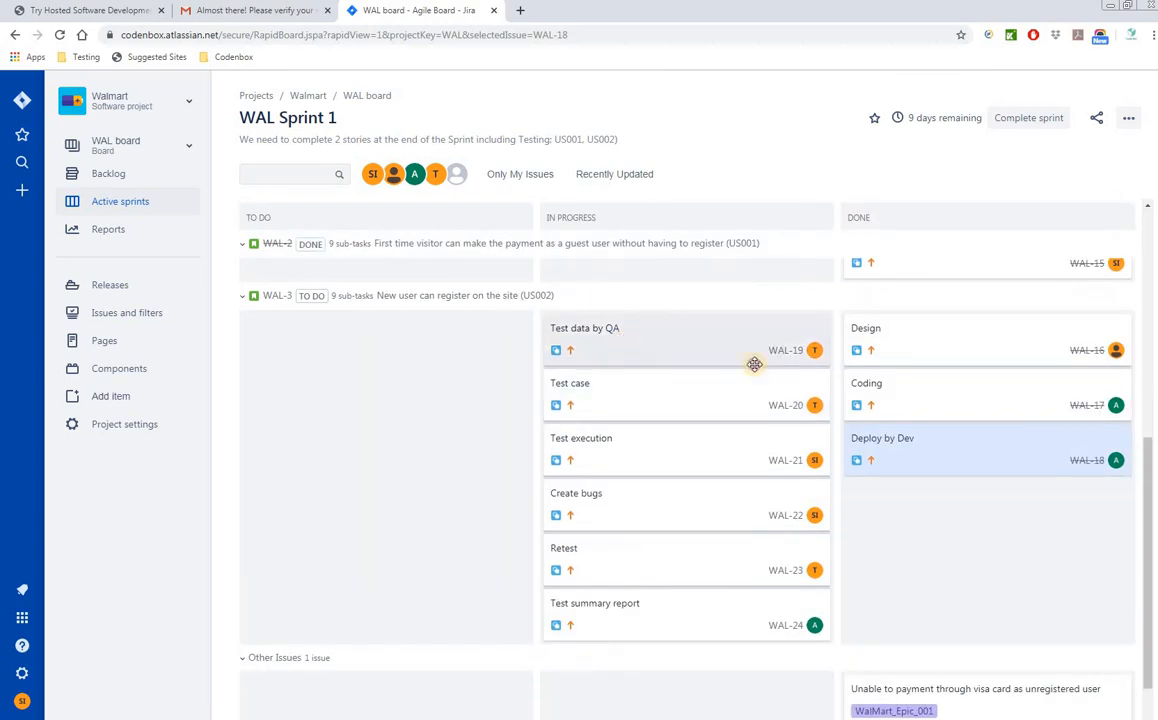
left_click_drag(755, 364, 866, 430)
left_click_drag(666, 414, 990, 540)
left_click_drag(993, 446, 993, 450)
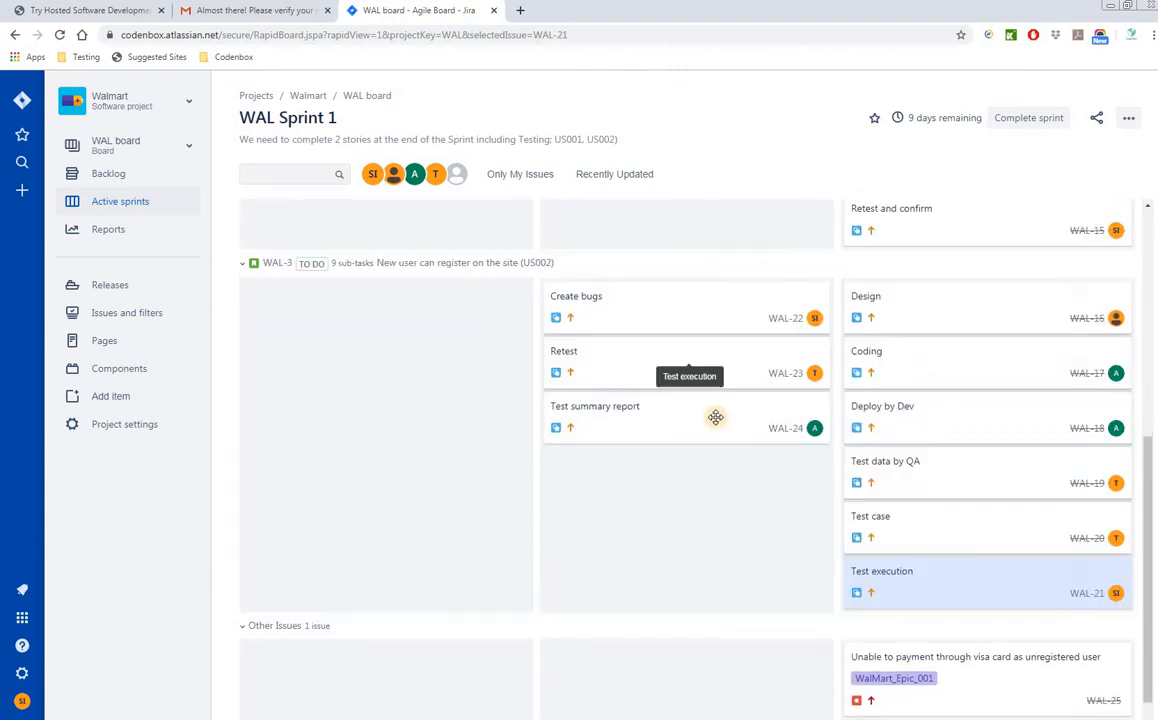
left_click_drag(651, 331, 972, 445)
left_click_drag(580, 292, 960, 640)
left_click_drag(610, 285, 900, 560)
left_click(677, 484)
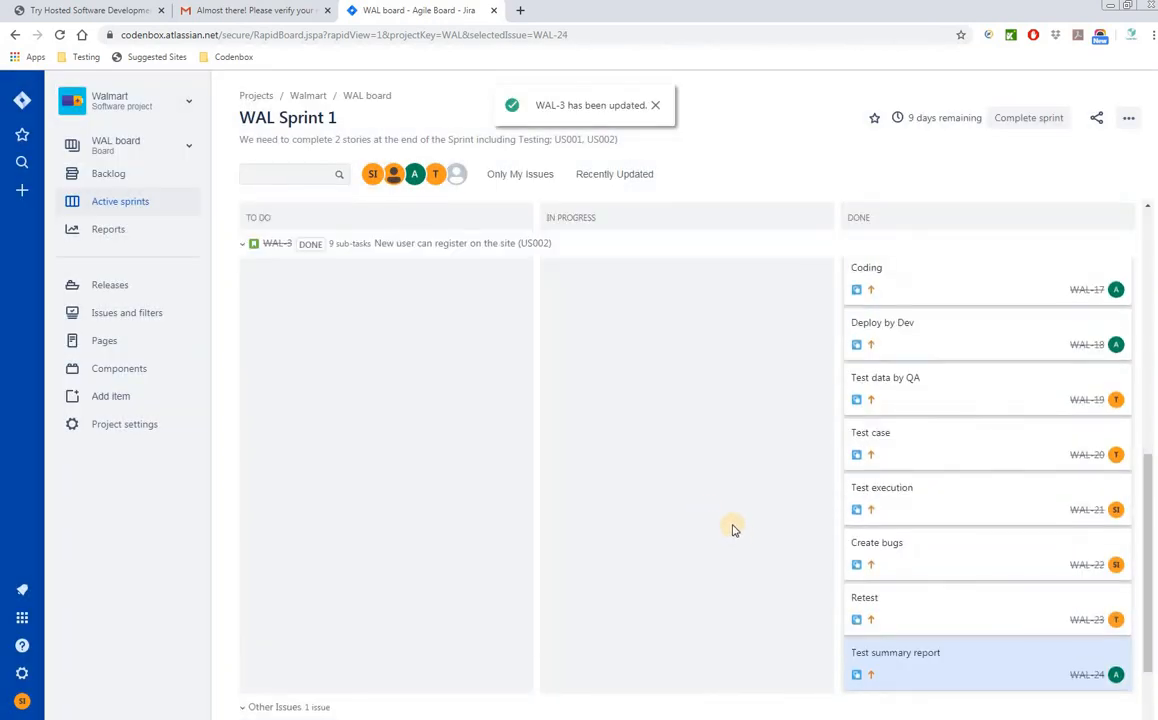
scroll(700, 520, "up", 3)
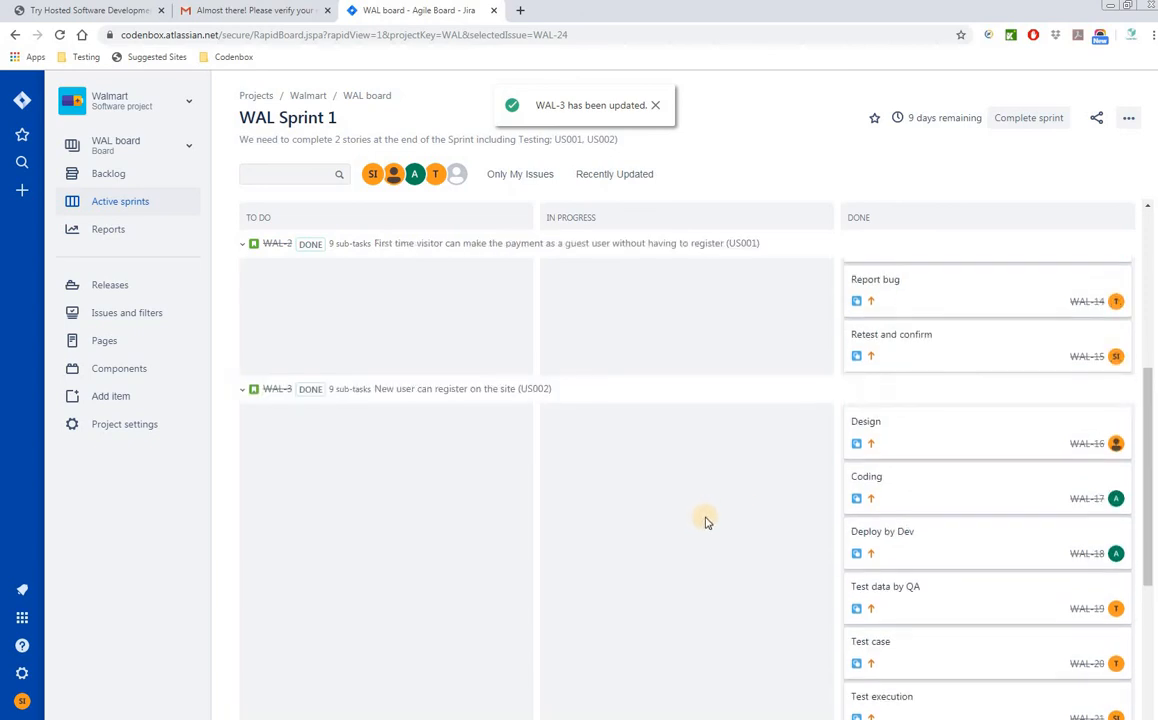
scroll(706, 521, "up", 5)
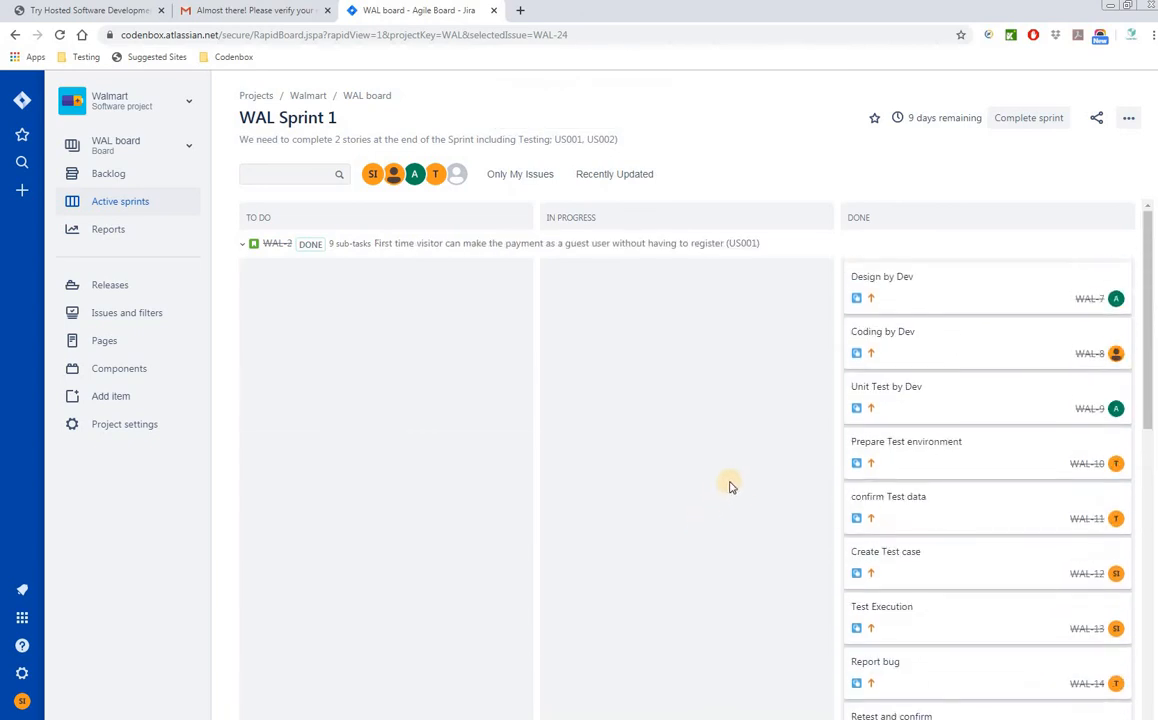
scroll(680, 480, "down", 7)
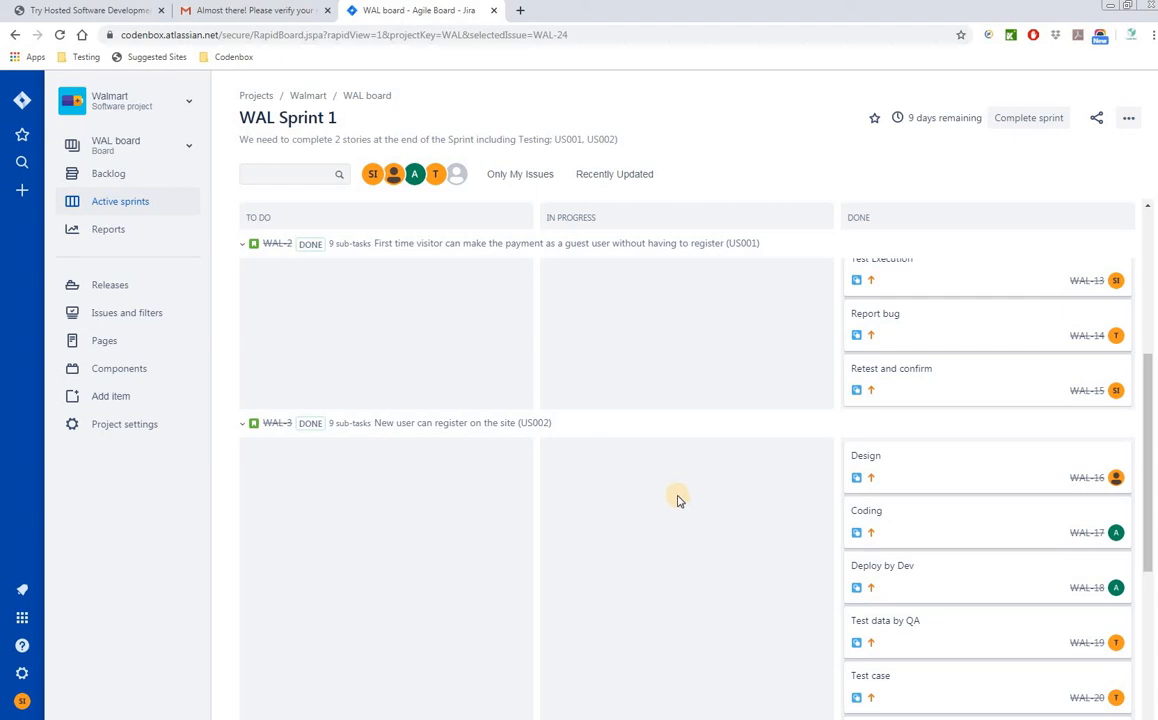
scroll(677, 500, "down", 4)
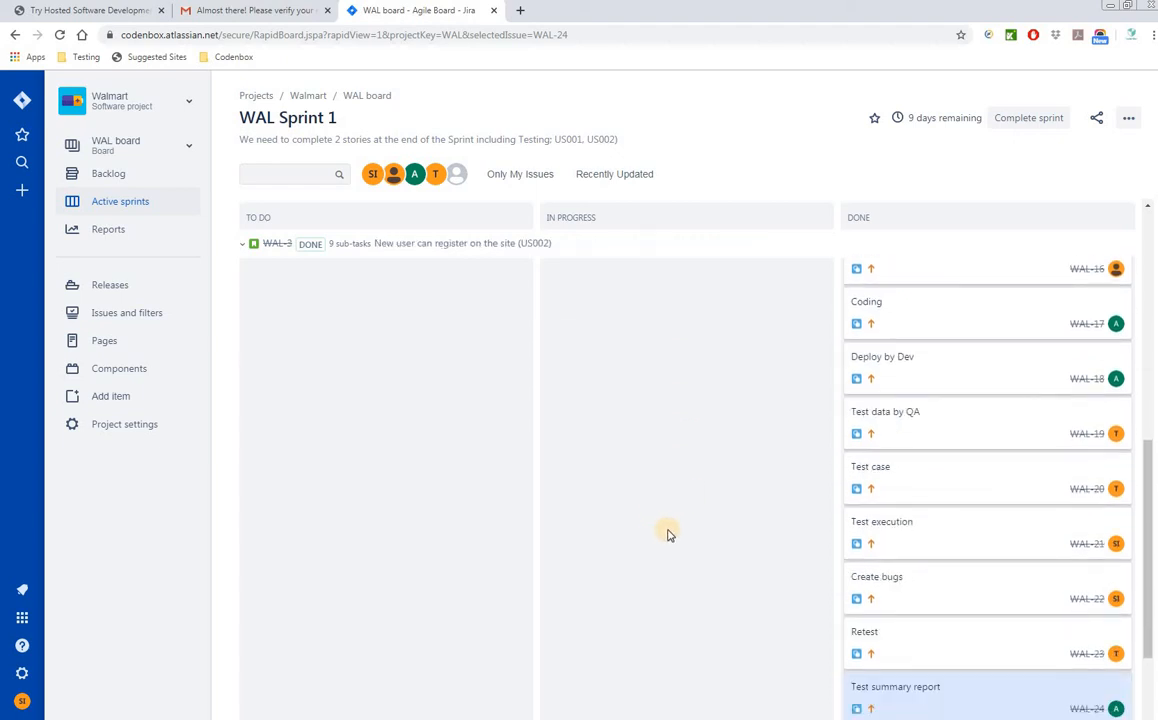
scroll(669, 535, "up", 4)
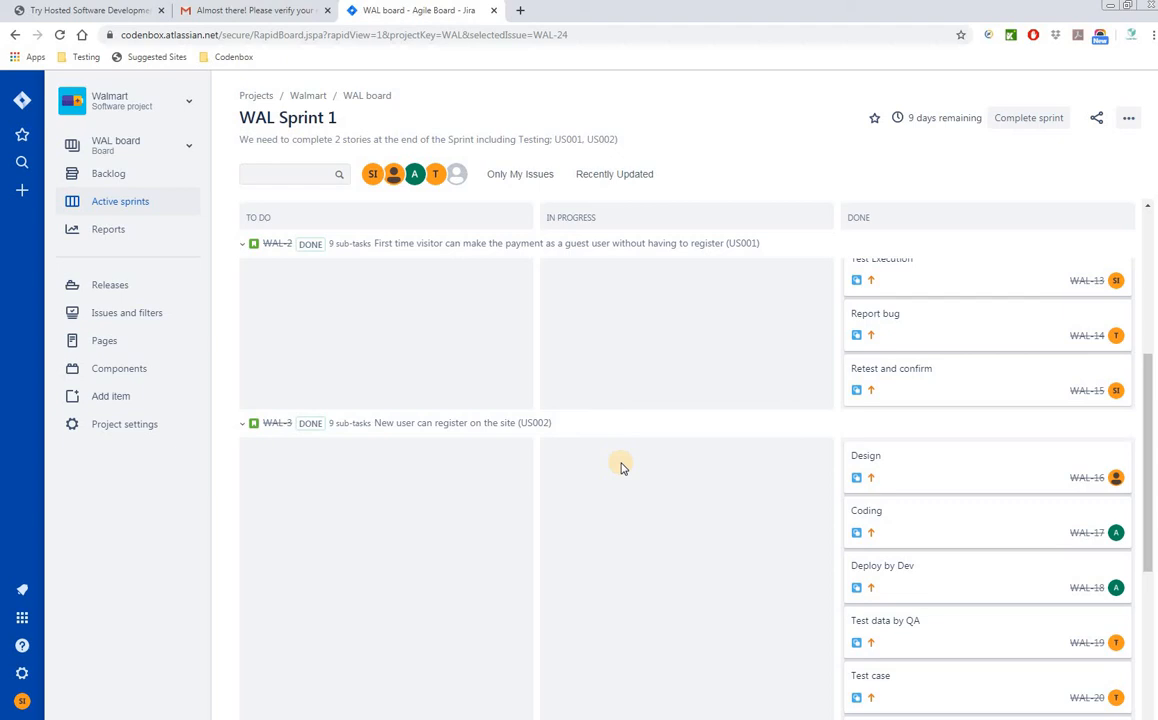
scroll(695, 543, "down", 3)
scroll(690, 544, "up", 4)
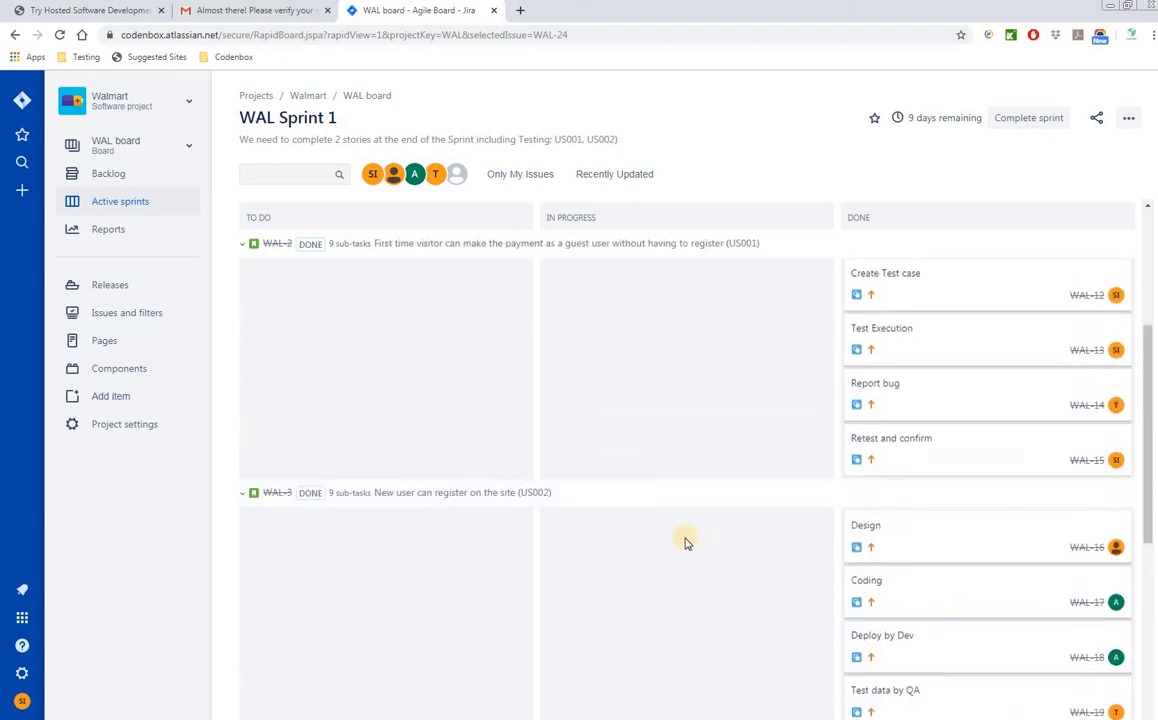
scroll(686, 543, "up", 3)
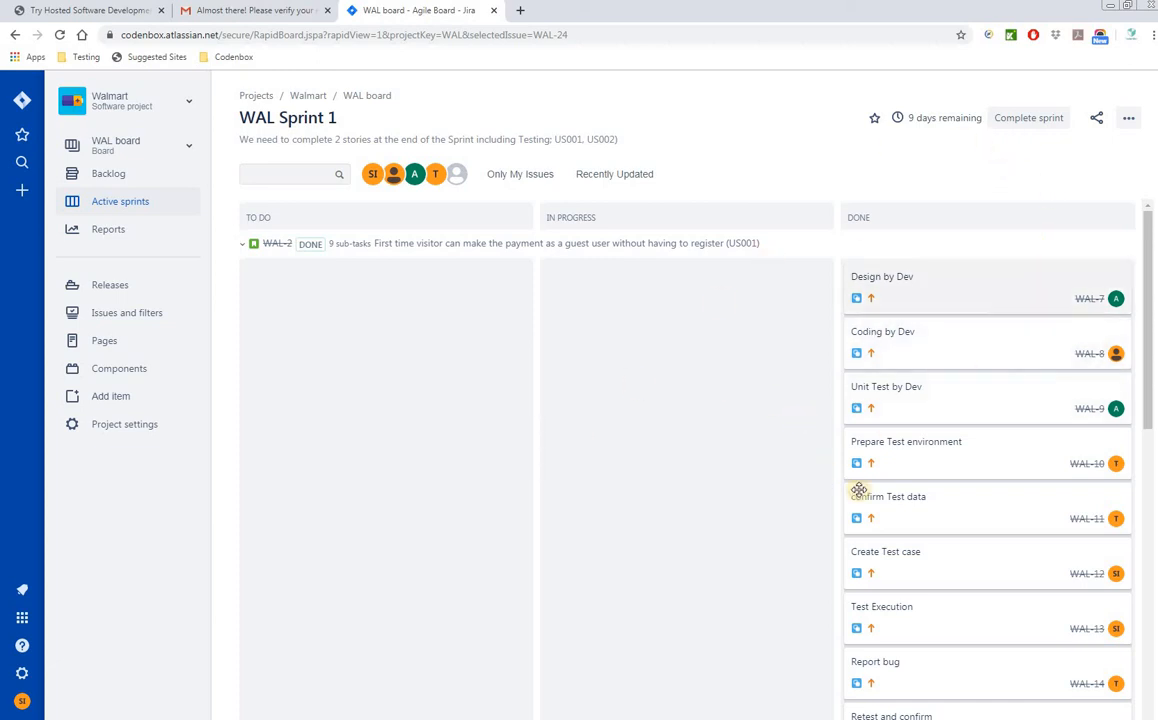
- Complete WAL Sprint 1 after reviewing the incomplete-issues note in the summary dialog
left_click(1030, 120)
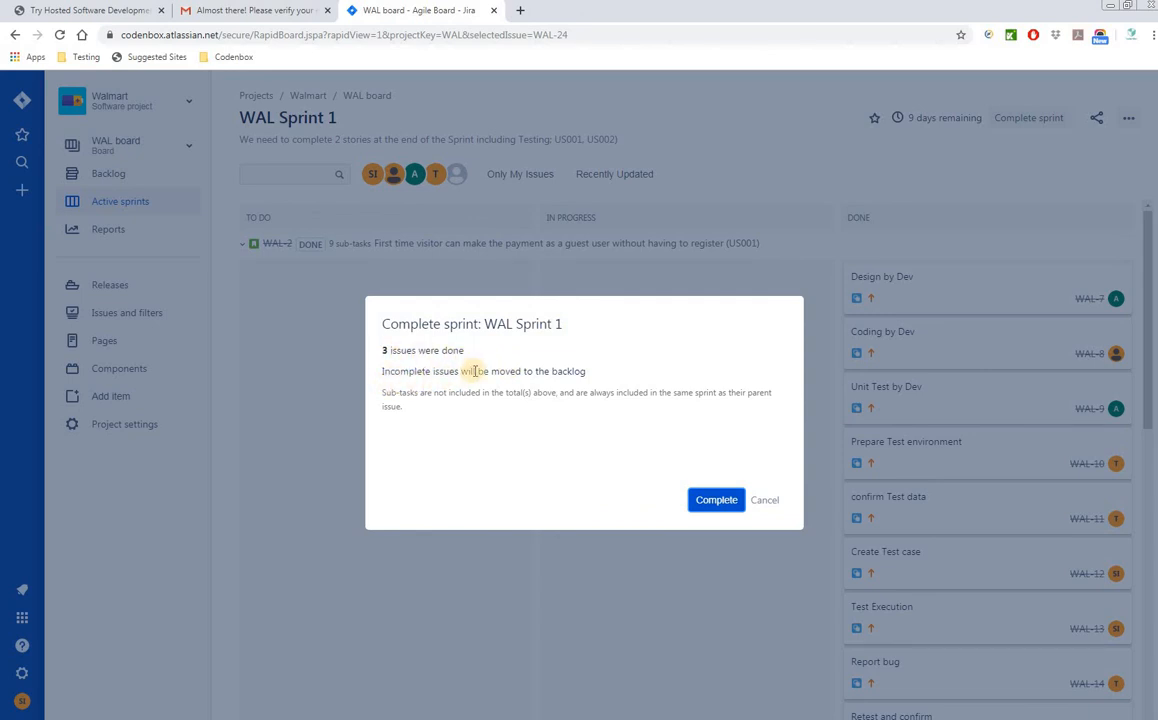
left_click_drag(483, 371, 588, 373)
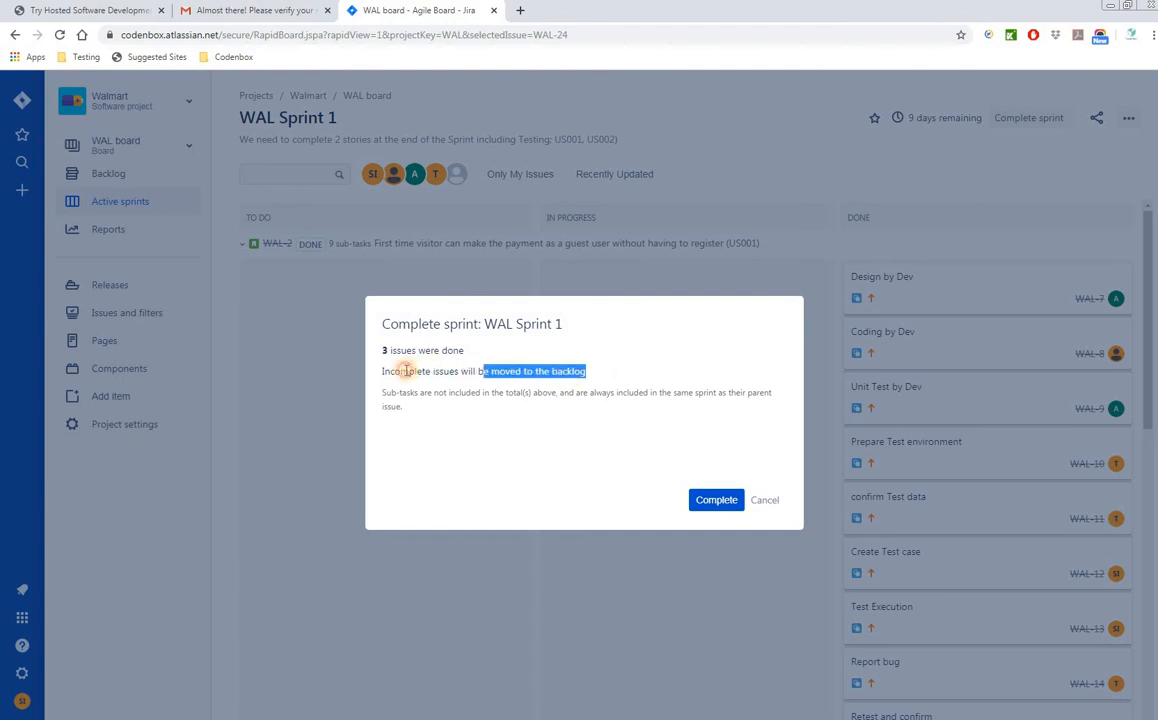
left_click_drag(405, 371, 390, 371)
left_click(716, 500)
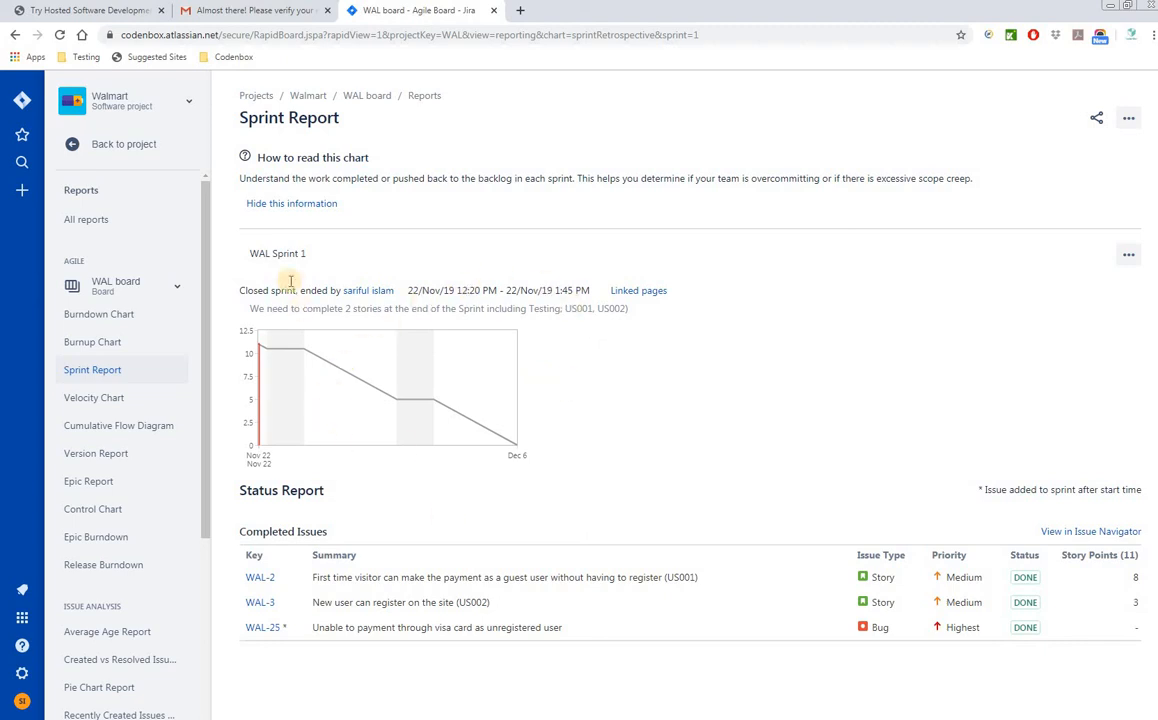
left_click_drag(250, 254, 360, 263)
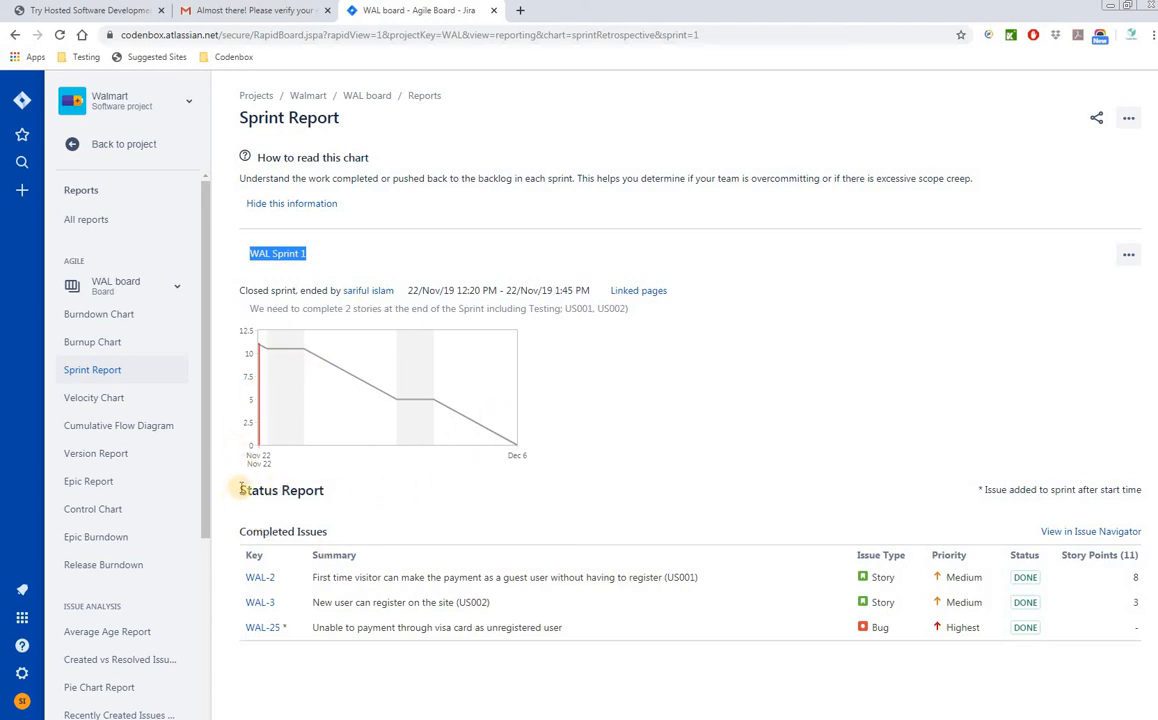
left_click_drag(242, 489, 328, 488)
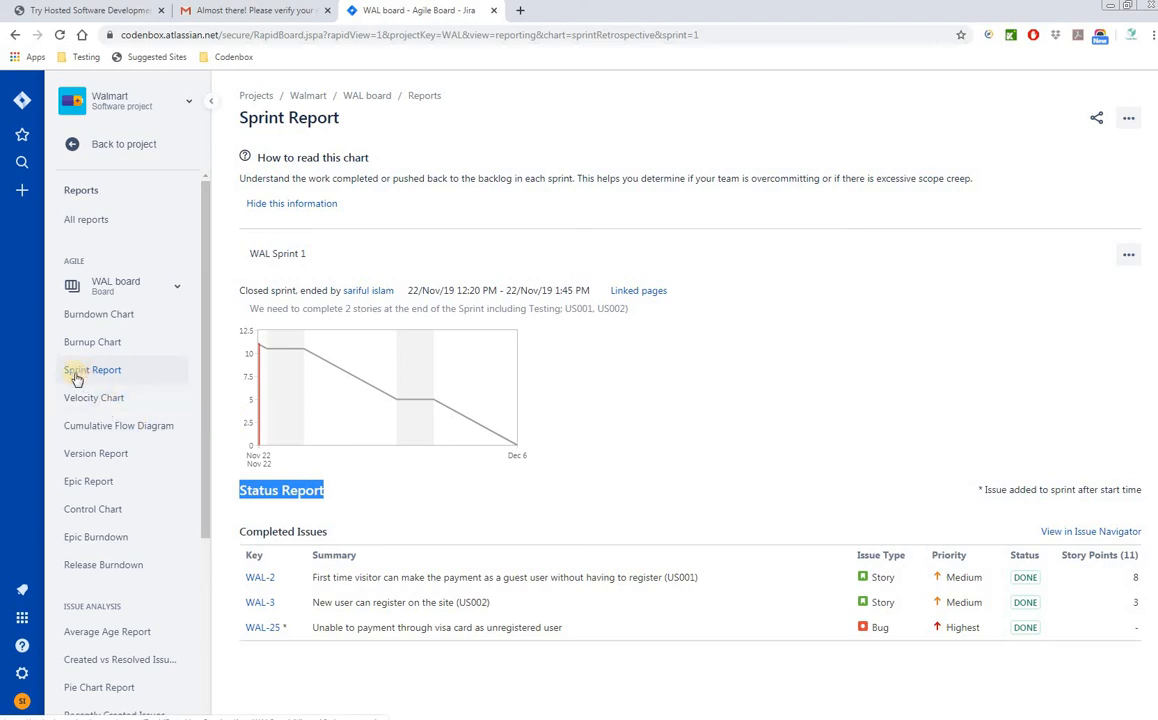
left_click(90, 400)
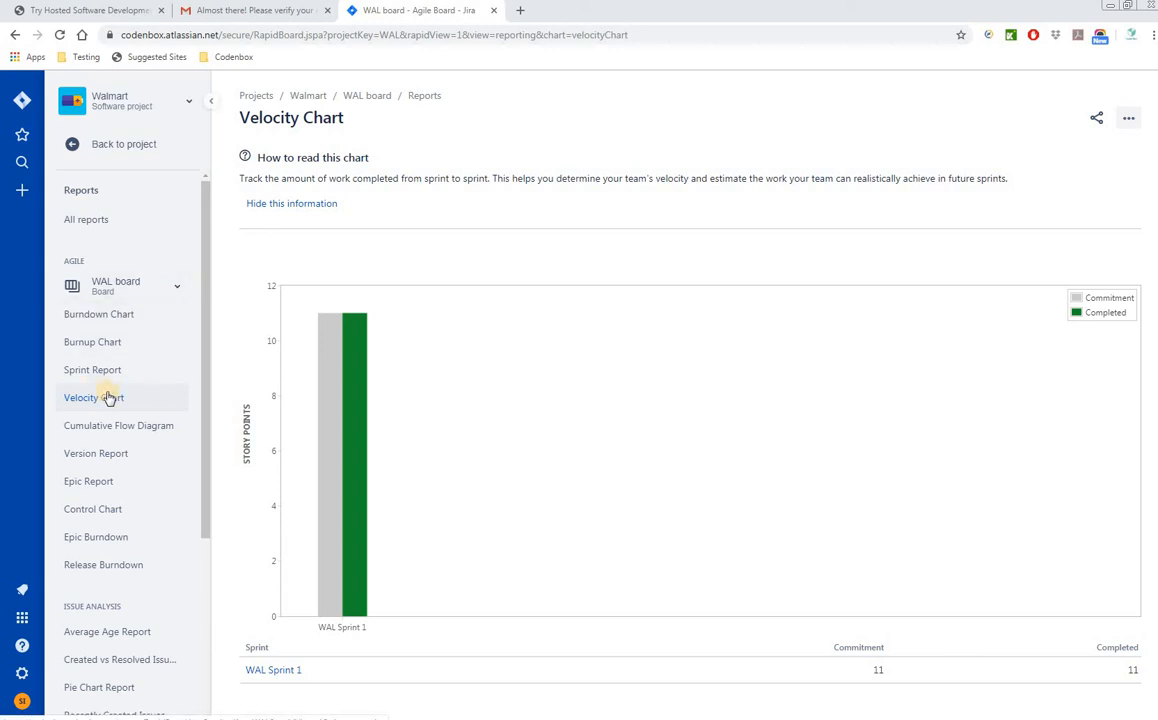
left_click(111, 316)
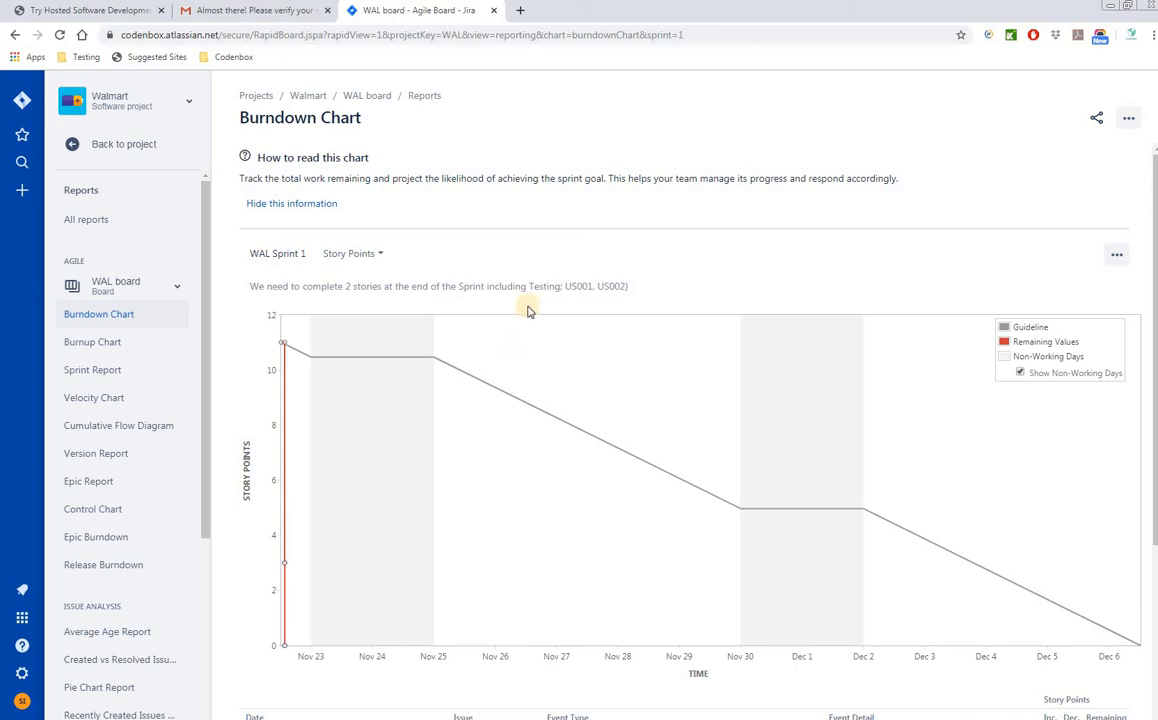
scroll(525, 485, "down", 2)
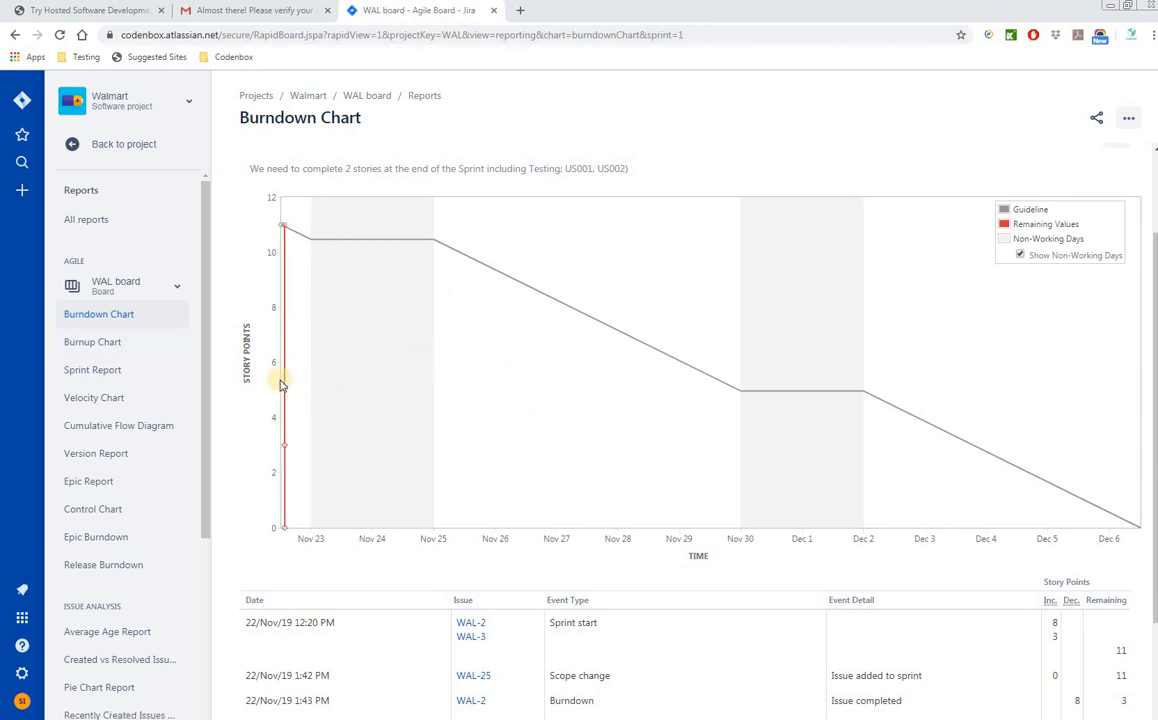
left_click(107, 399)
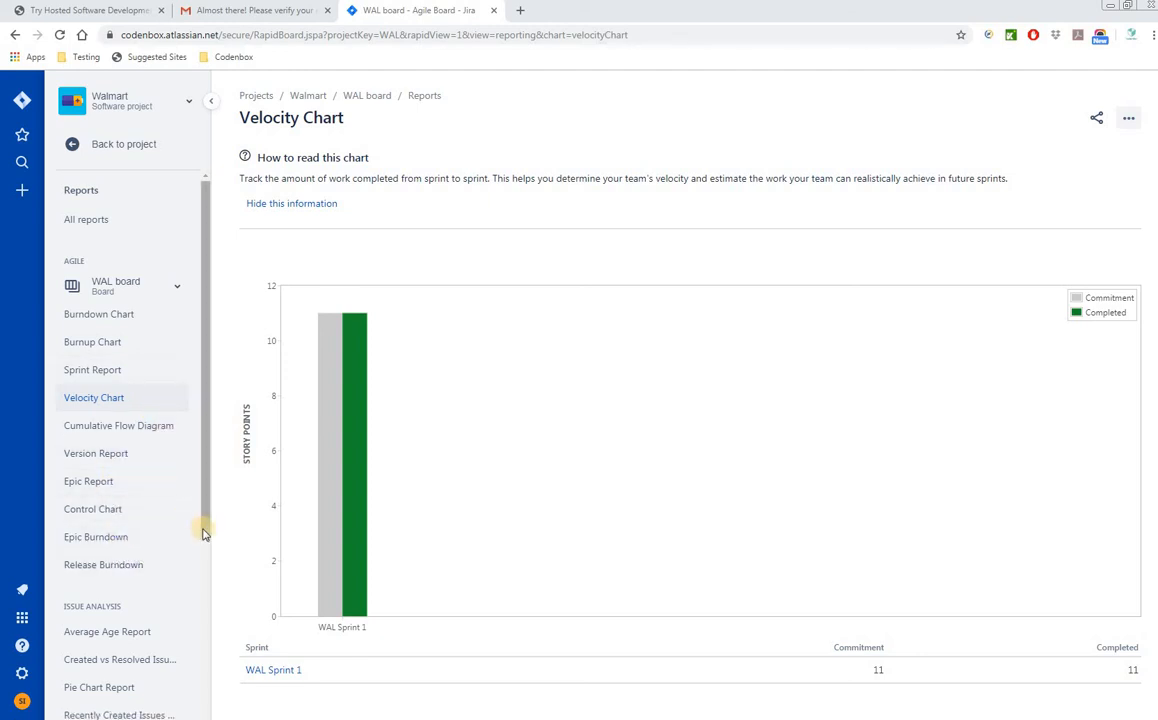
left_click_drag(207, 568, 207, 525)
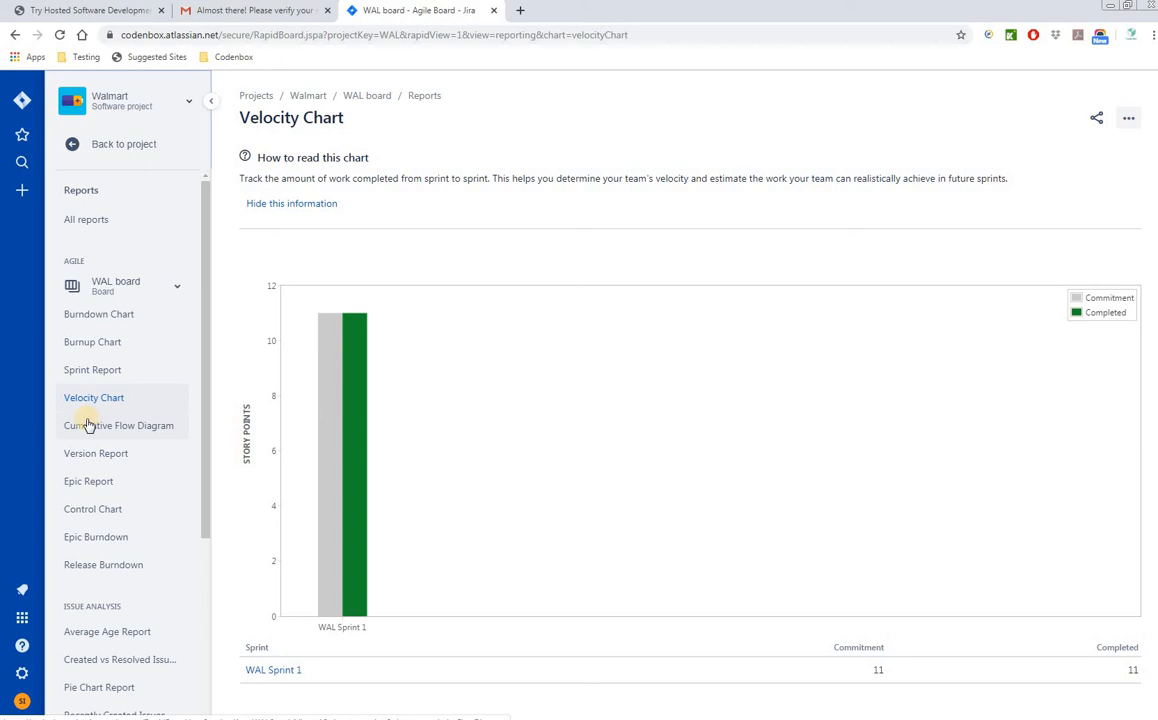
scroll(180, 552, "down", 3)
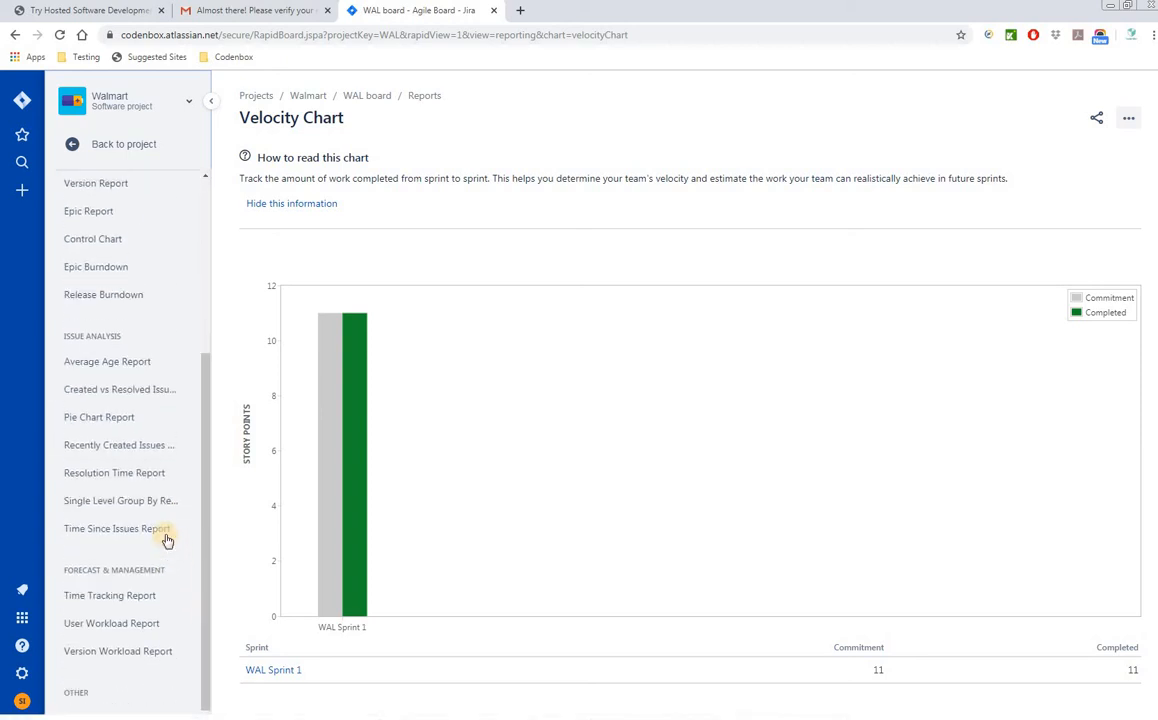
scroll(165, 540, "up", 3)
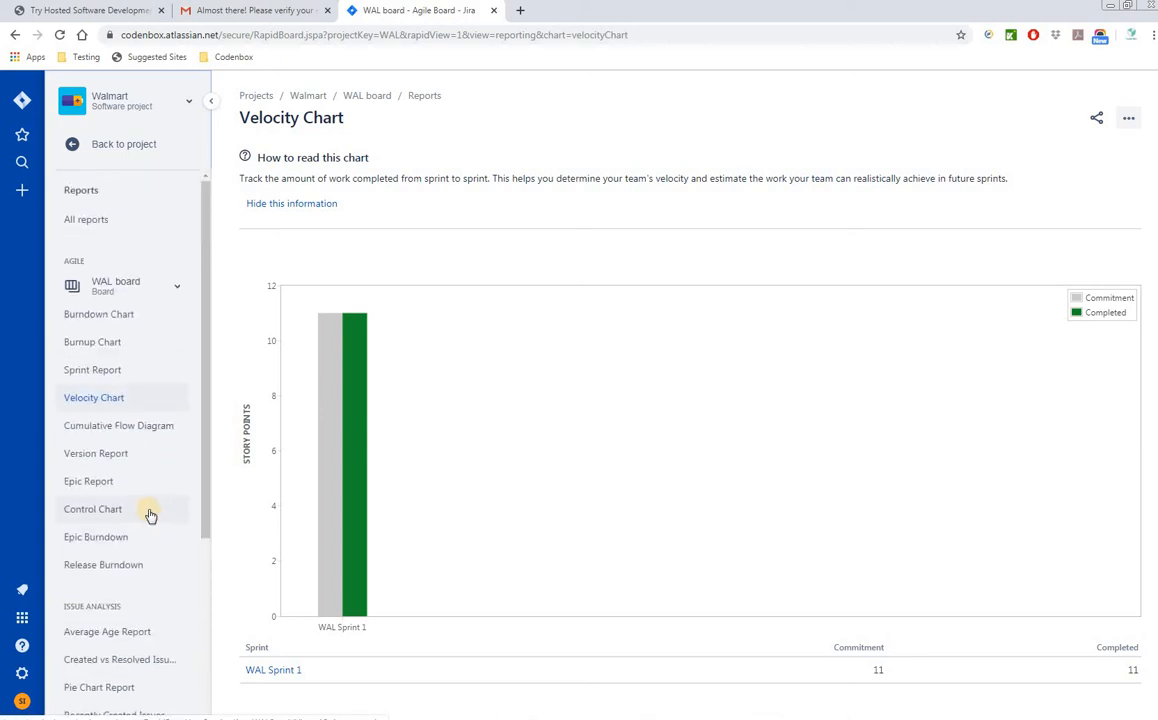